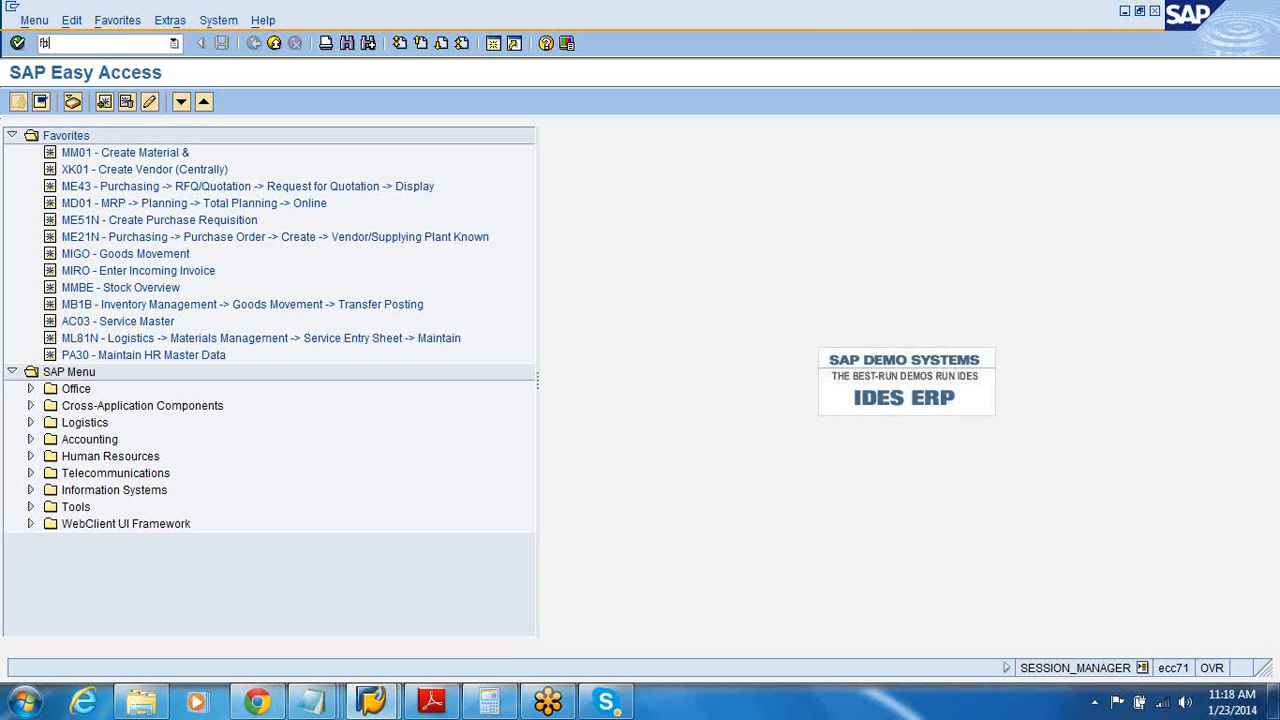
key(Return)
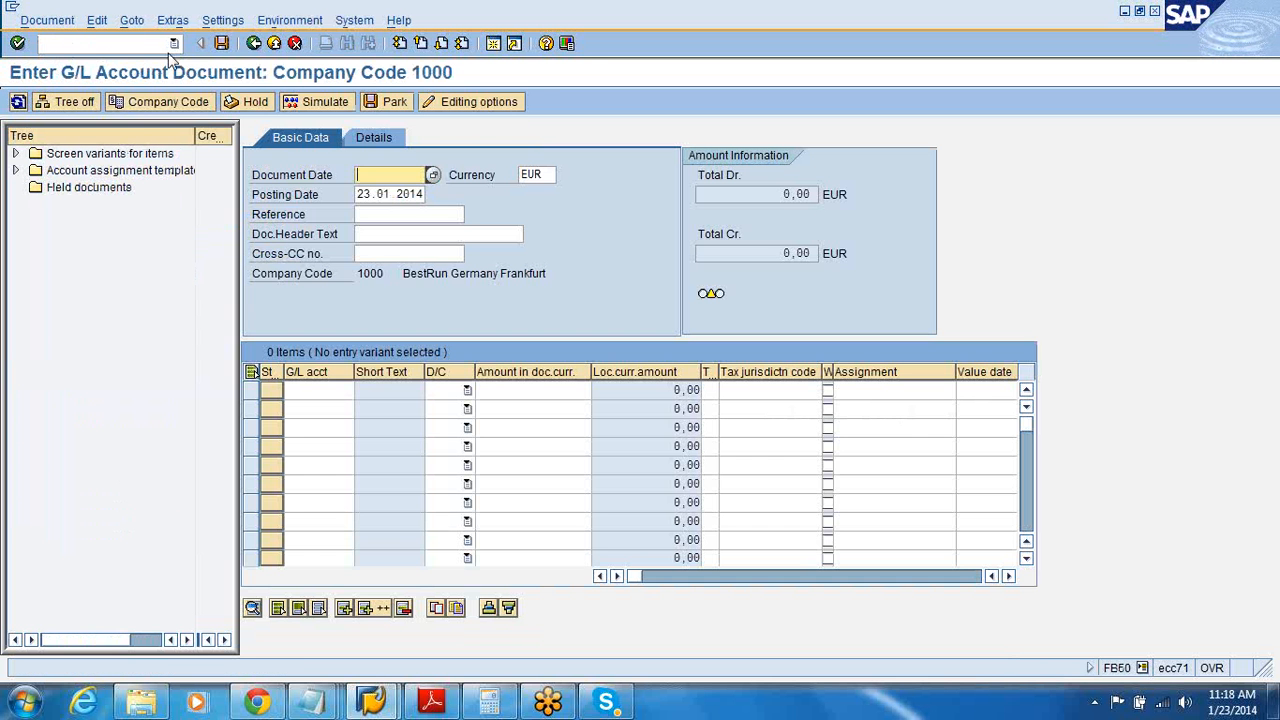
click(254, 44)
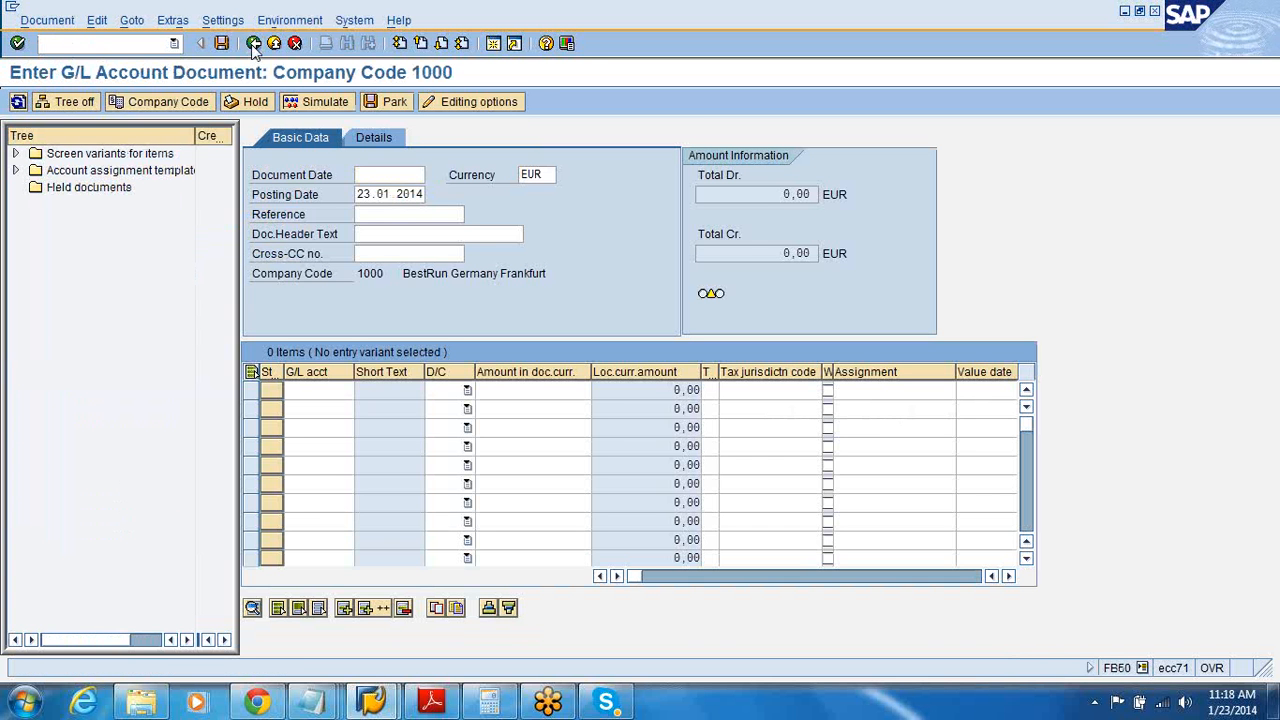
click(254, 44)
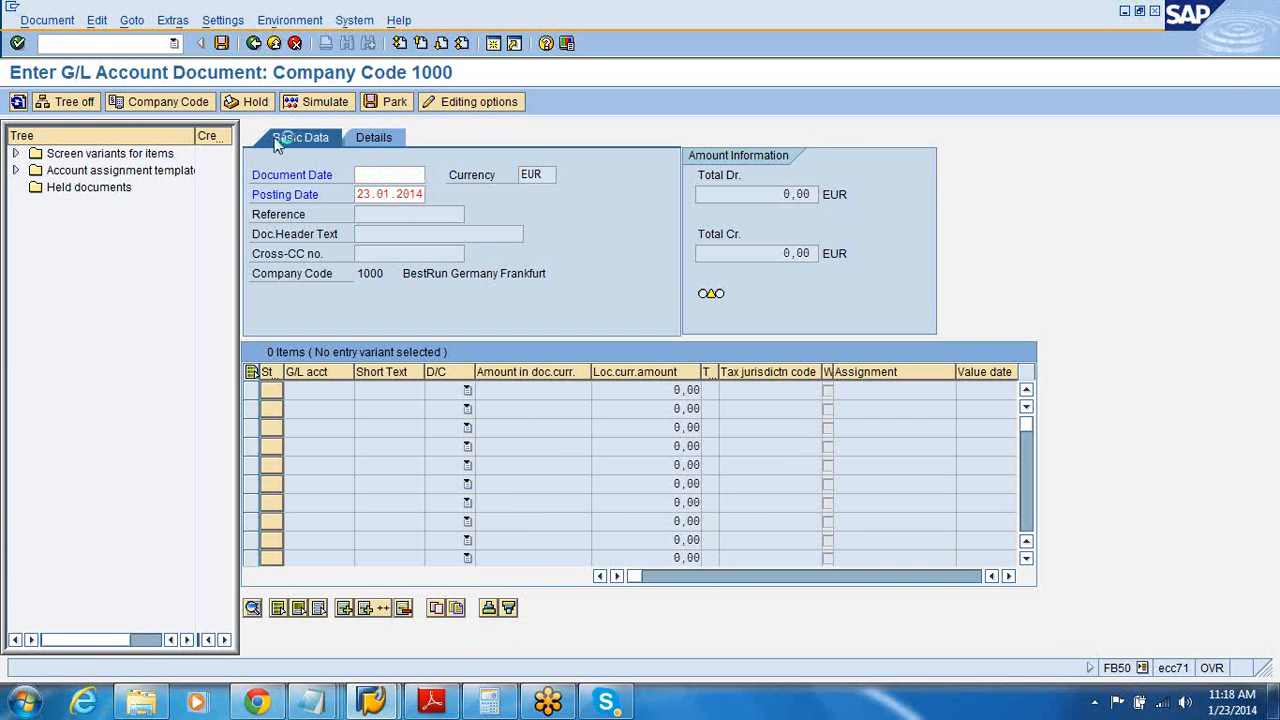
click(258, 360)
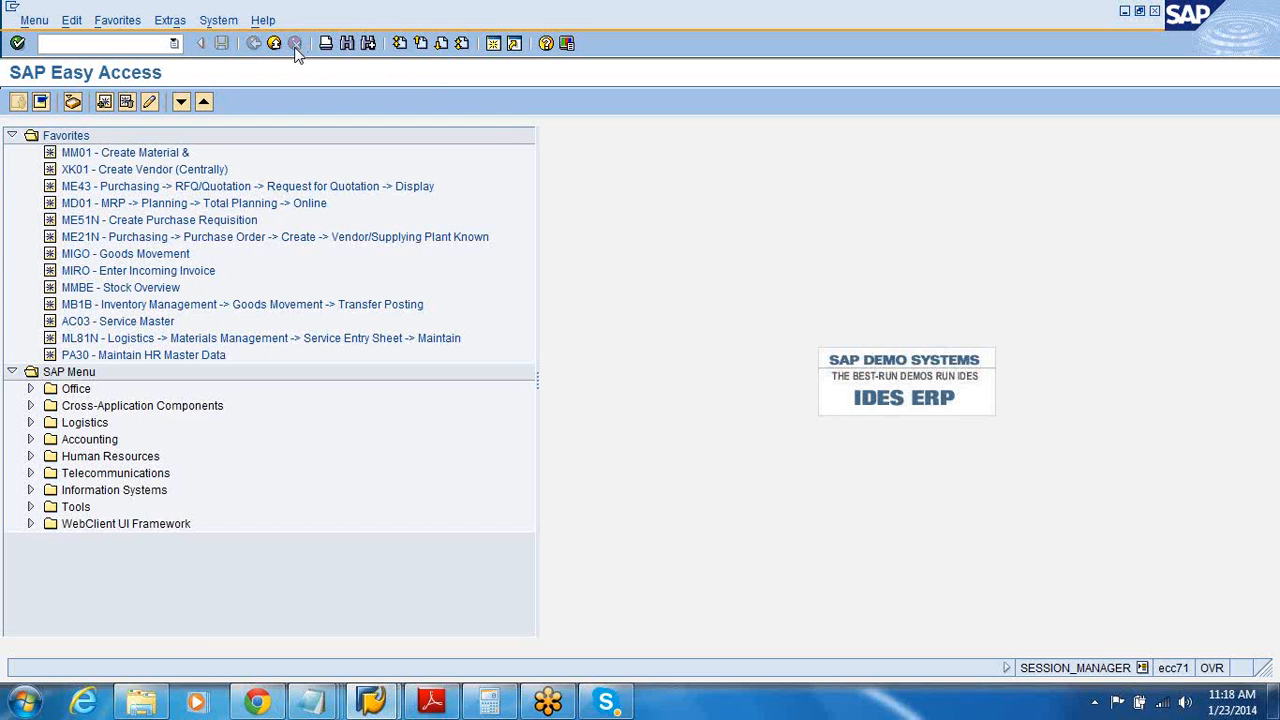
Create a new session and switch to the other SAP Easy Access window.
click(494, 45)
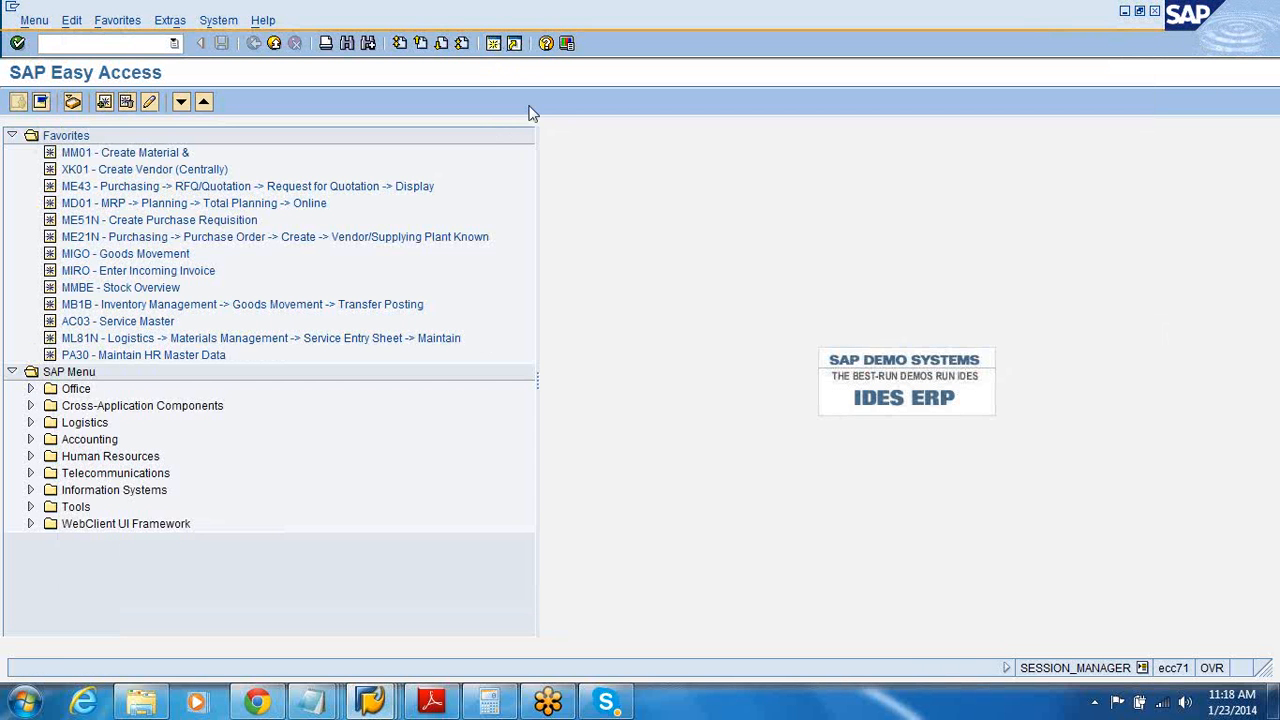
click(370, 700)
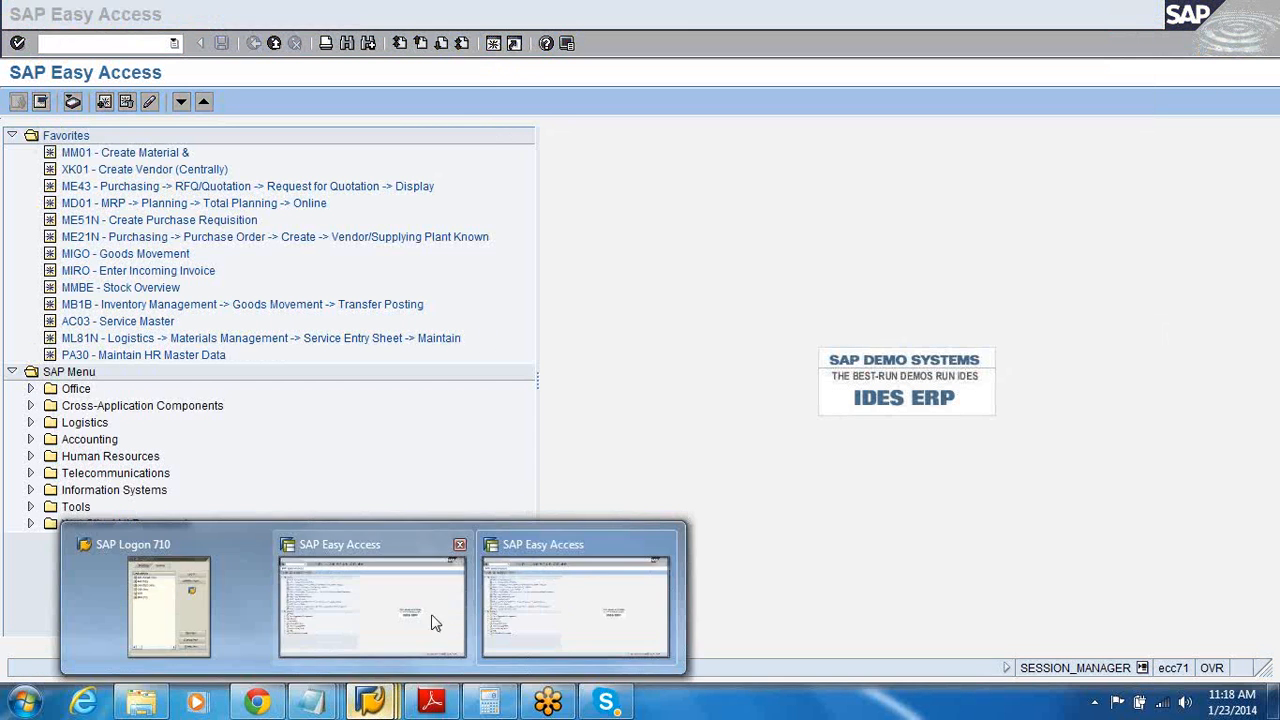
click(432, 616)
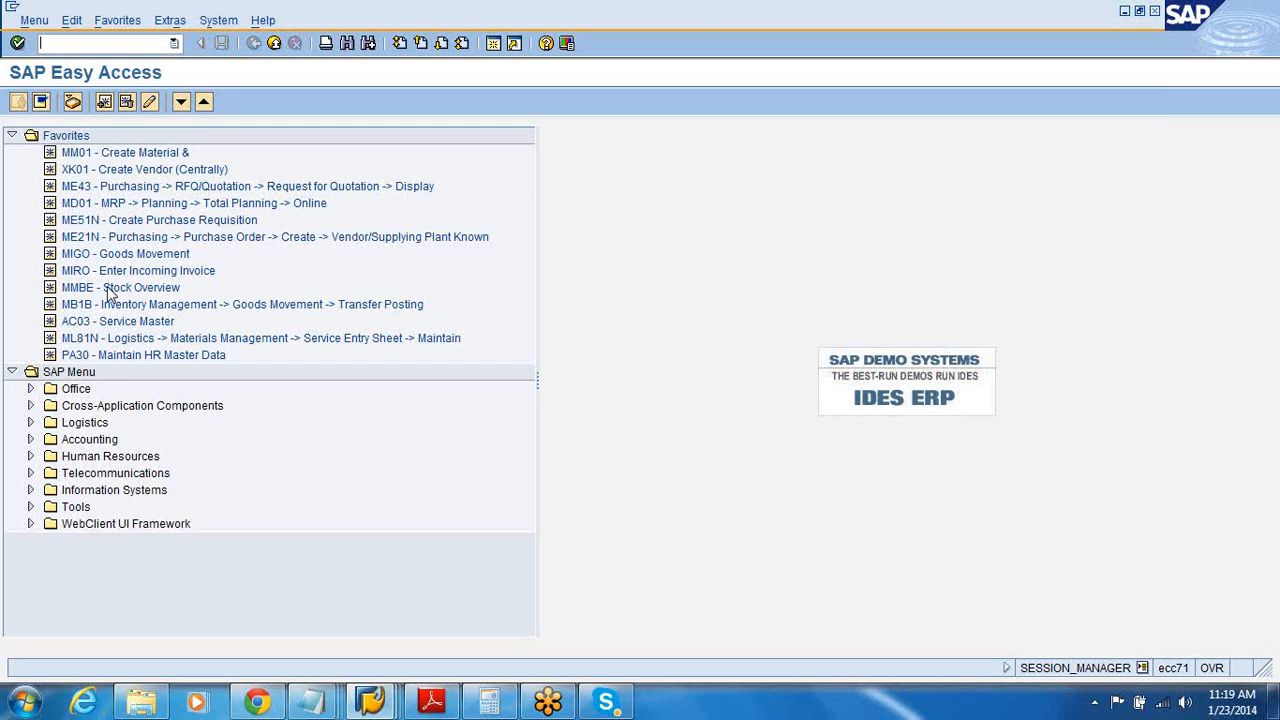
Add FB50 - Enter G/L Account Document from Financial Accounting's General Ledger document entry to the favorites and open it from there.
click(30, 439)
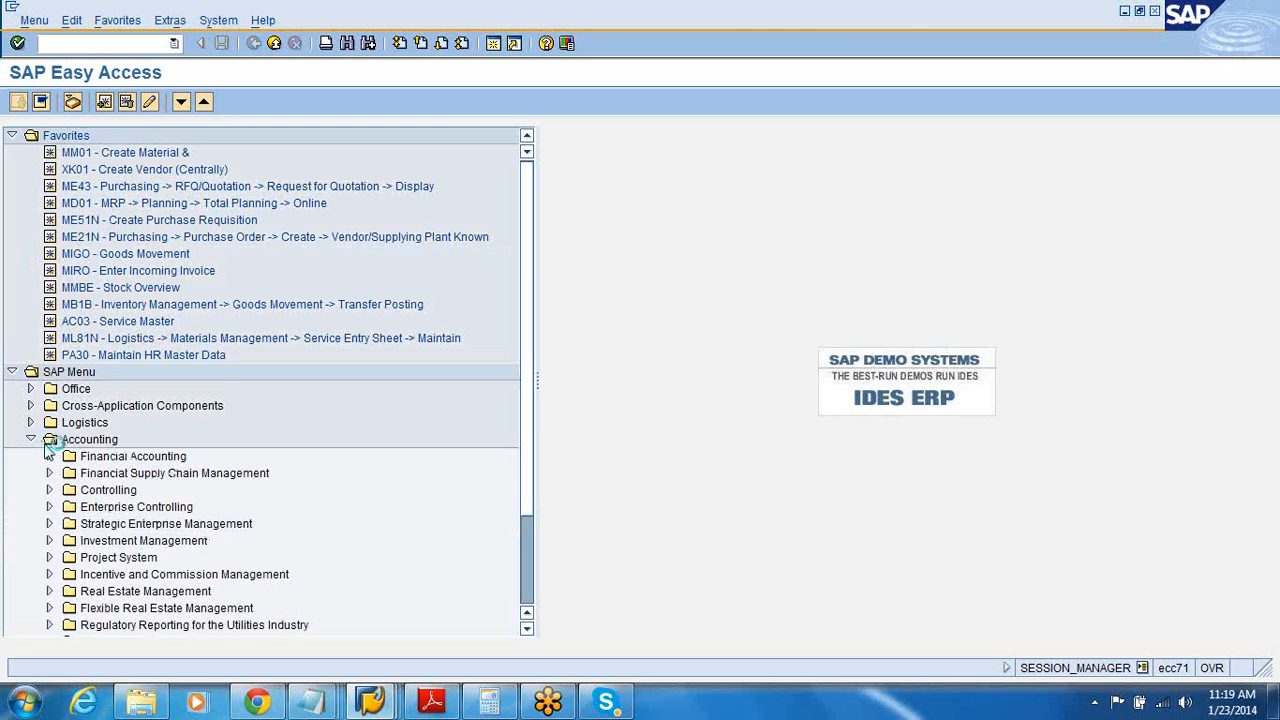
click(49, 456)
click(68, 473)
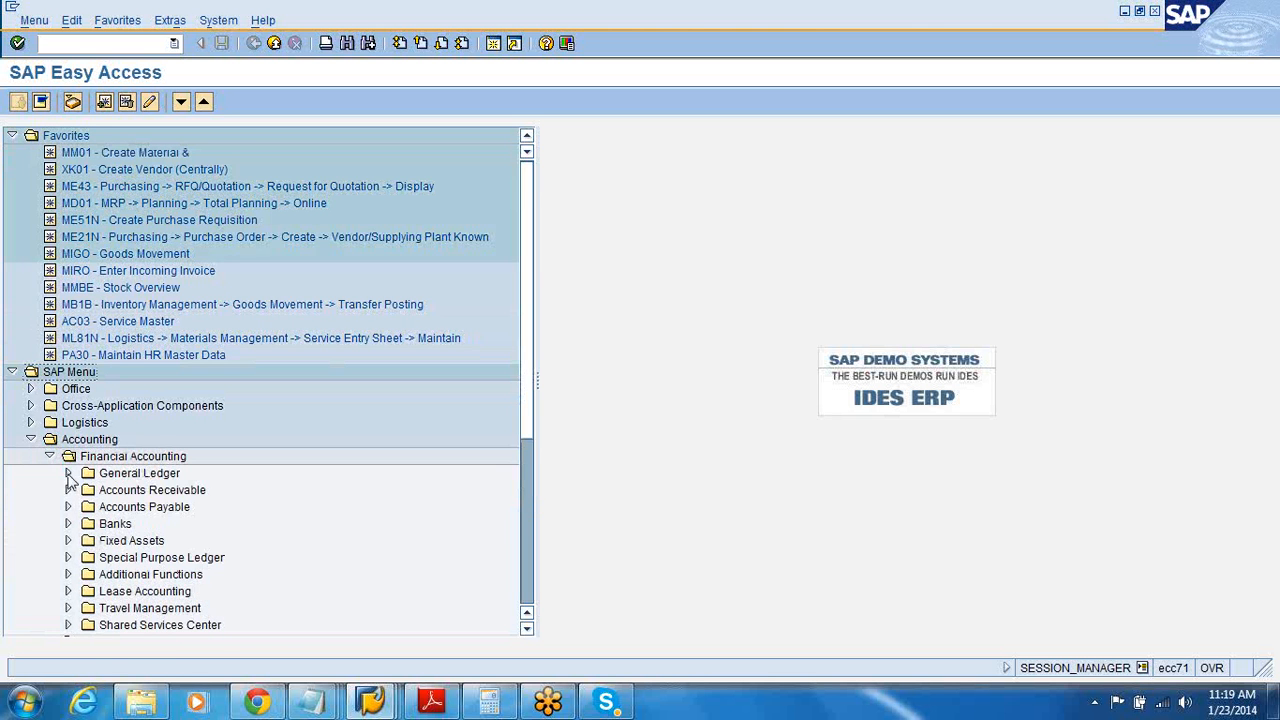
click(87, 490)
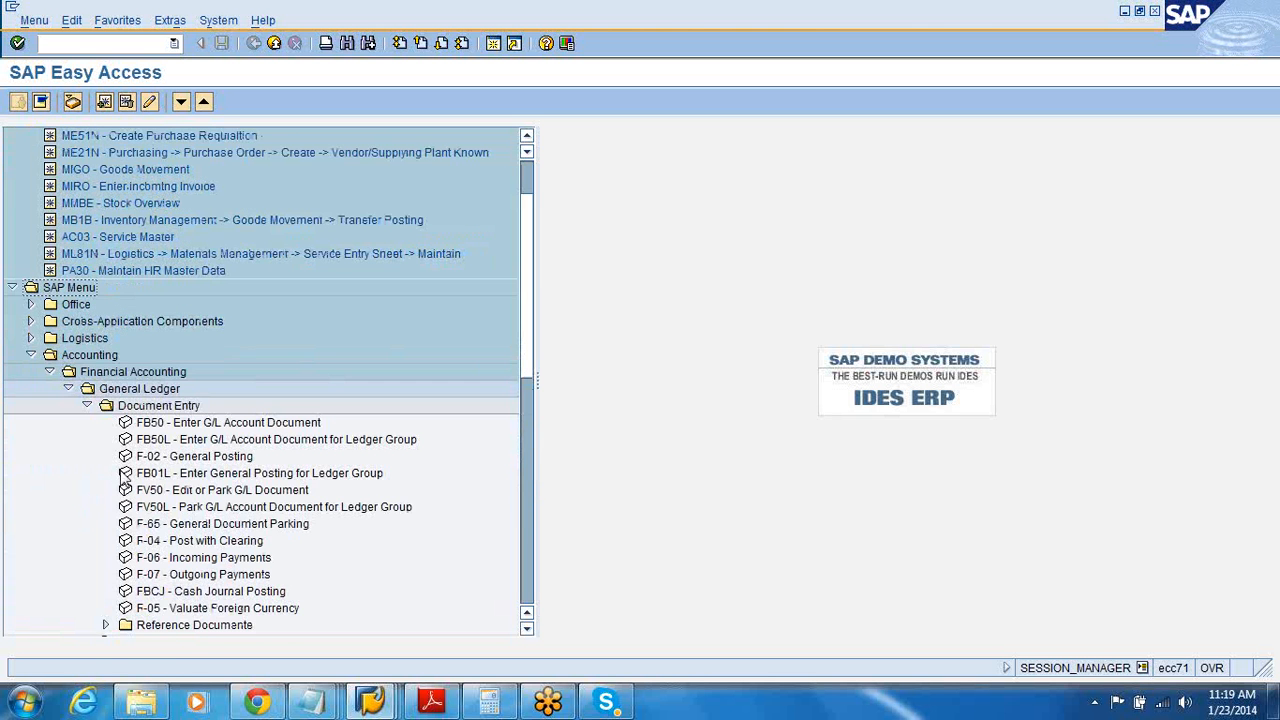
click(164, 426)
click(120, 22)
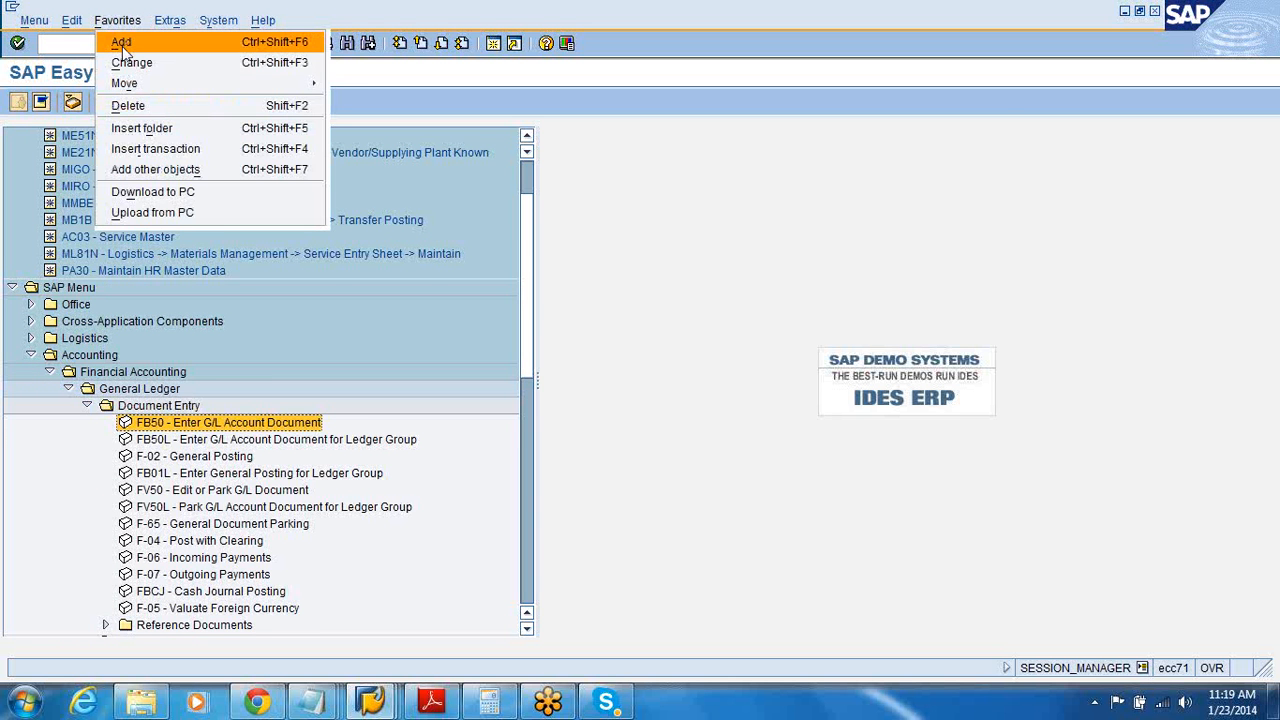
click(122, 42)
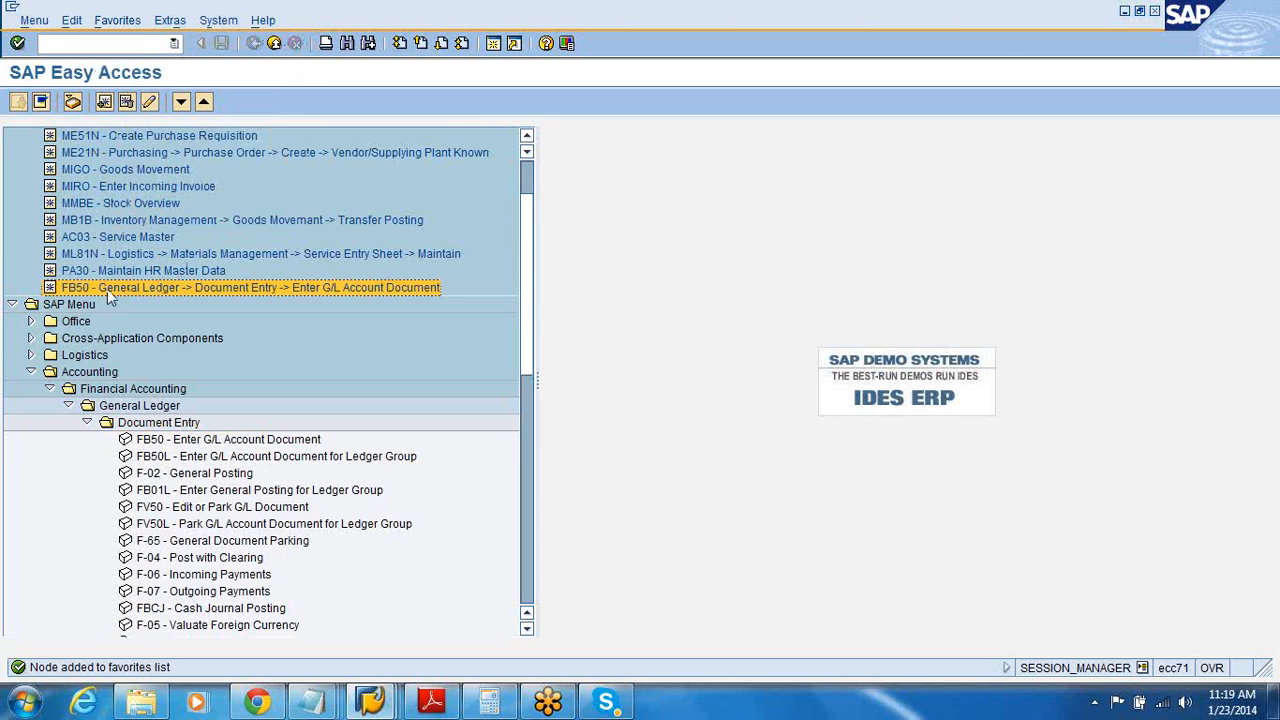
scroll(533, 175, up, 2)
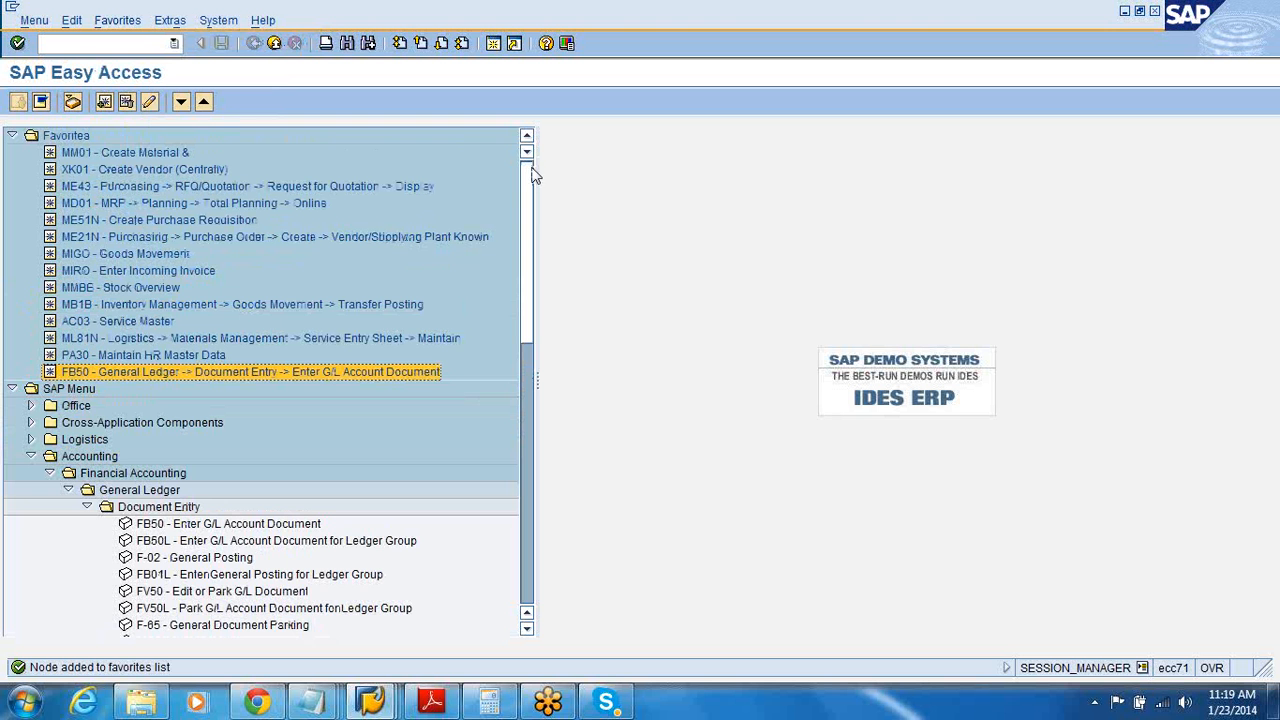
double_click(174, 377)
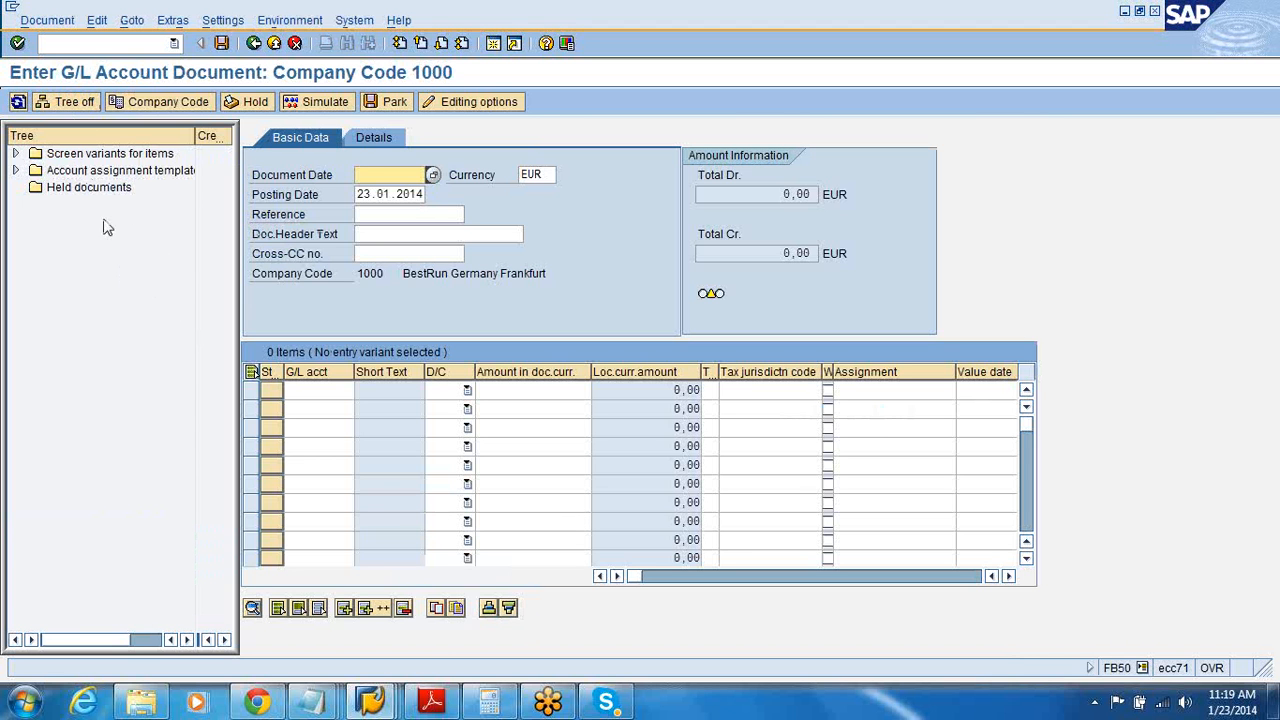
click(76, 104)
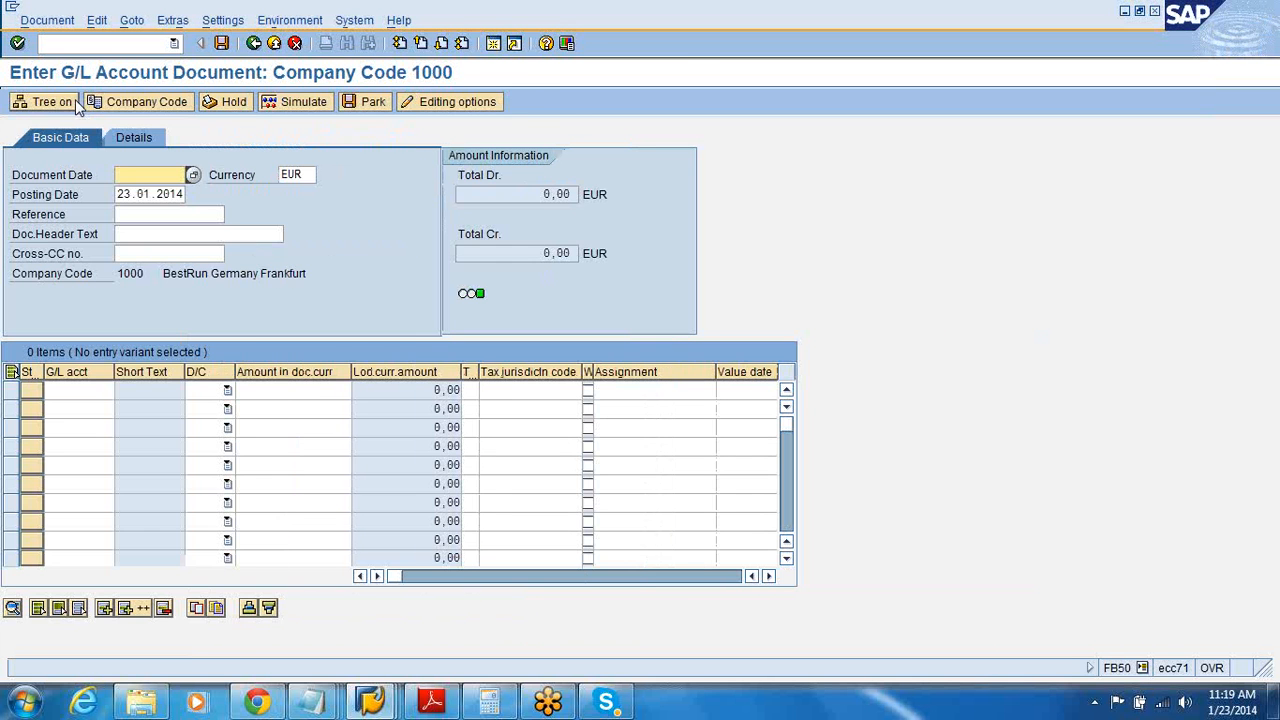
click(57, 103)
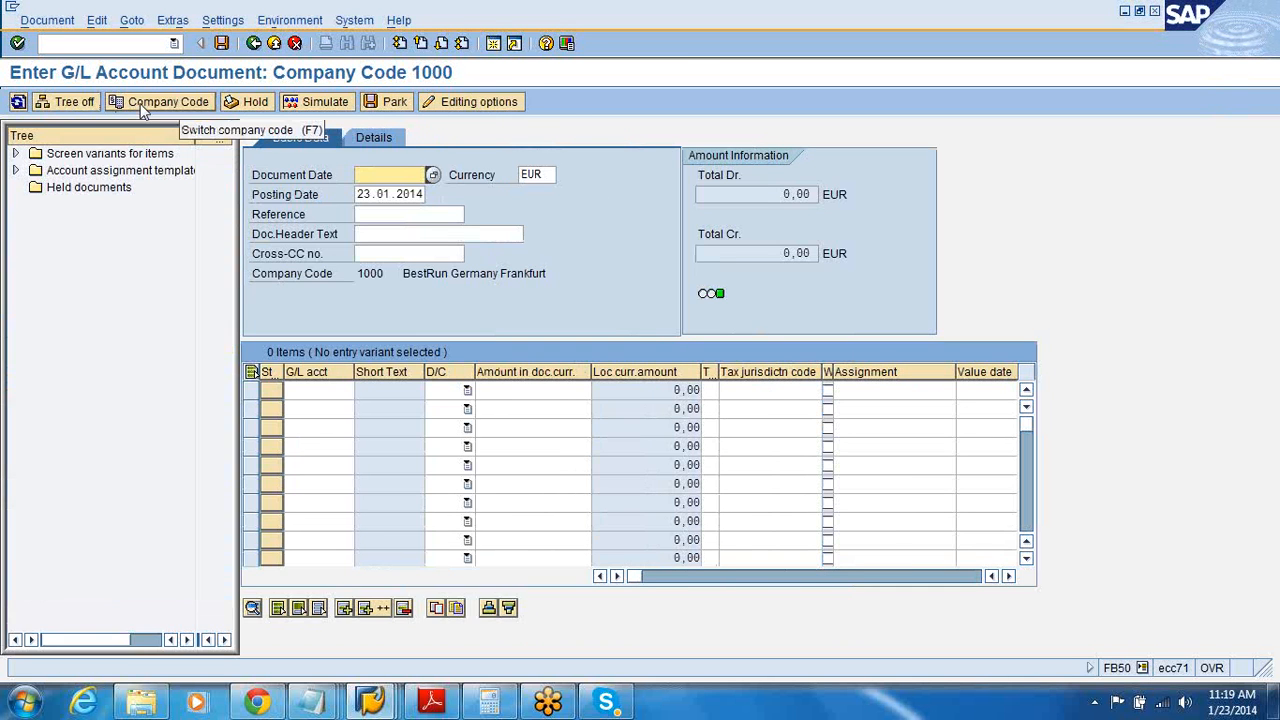
click(196, 108)
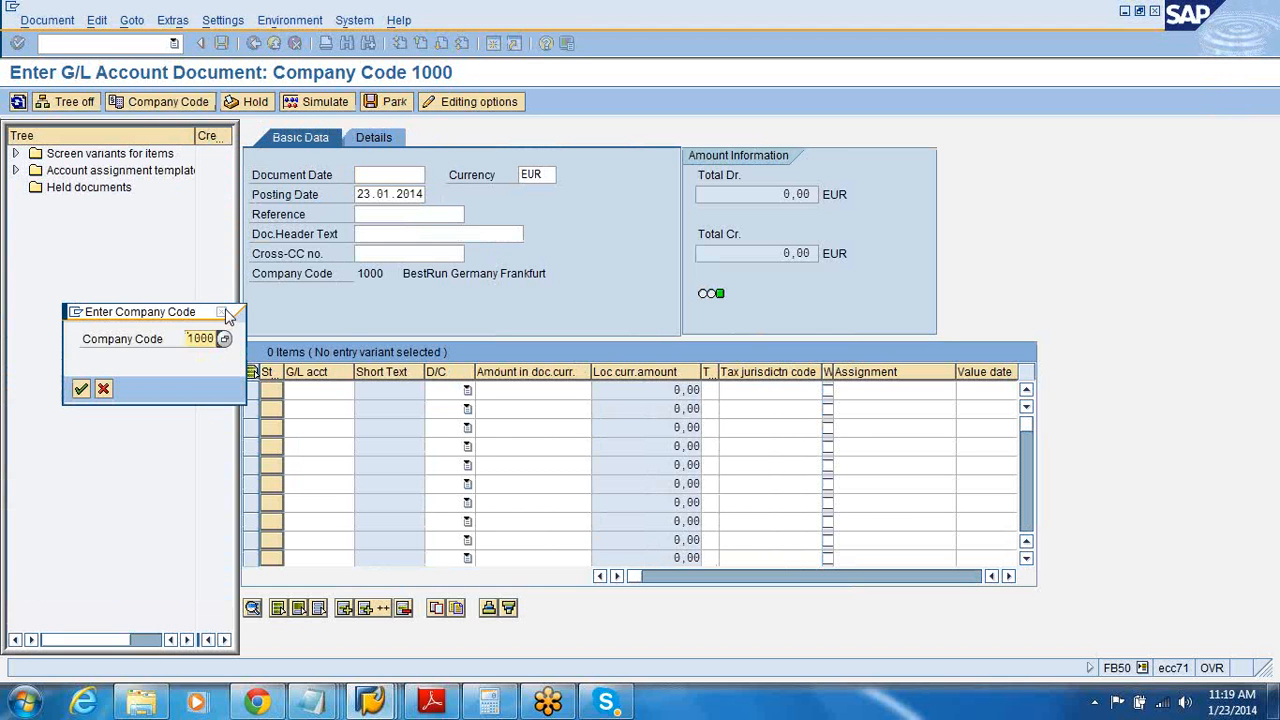
click(224, 313)
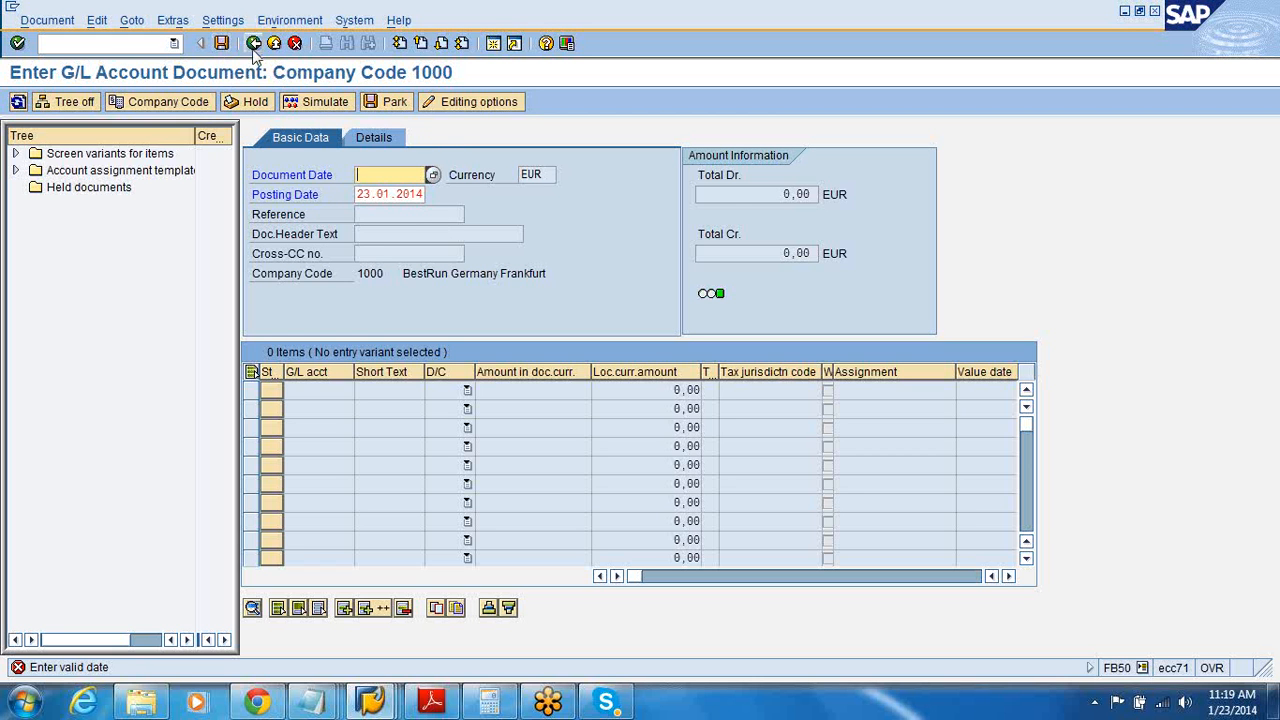
Hide the tree and fill in the document header with document date 23.01.2014, copied from the posting date, and reference "ref for demo".
click(70, 102)
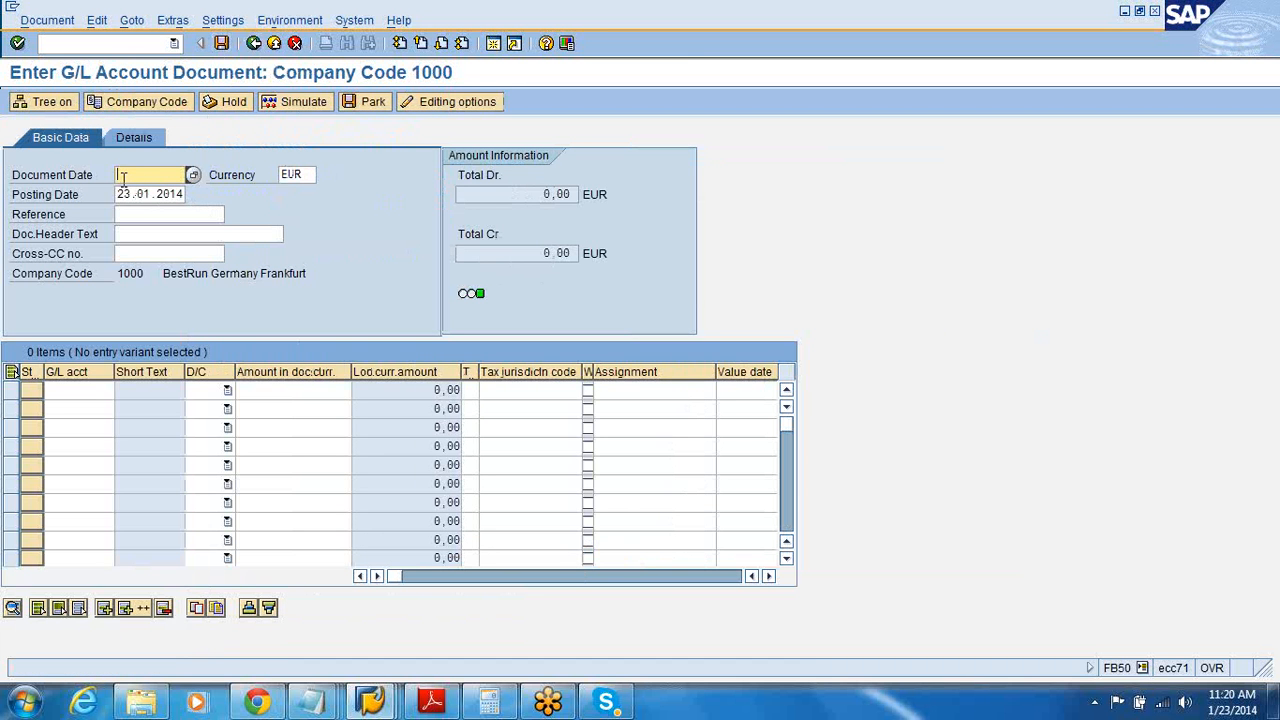
click(121, 194)
click(128, 178)
click(130, 192)
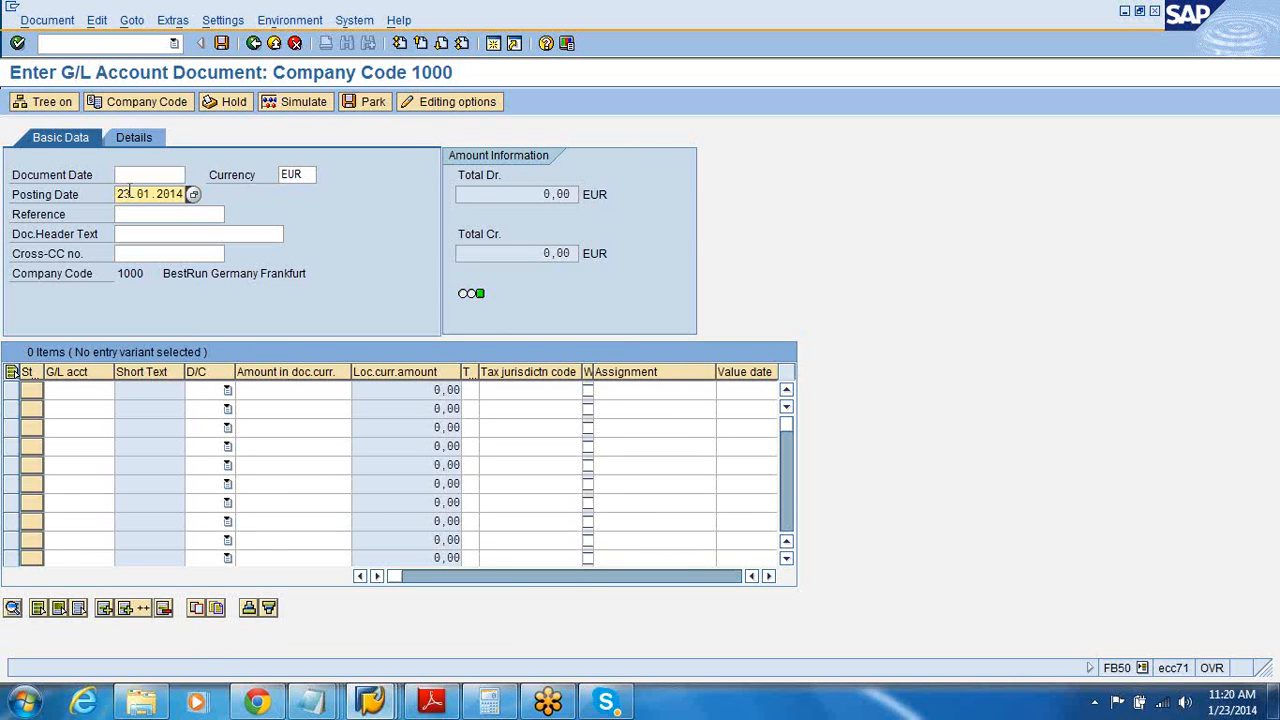
drag(121, 194, 208, 201)
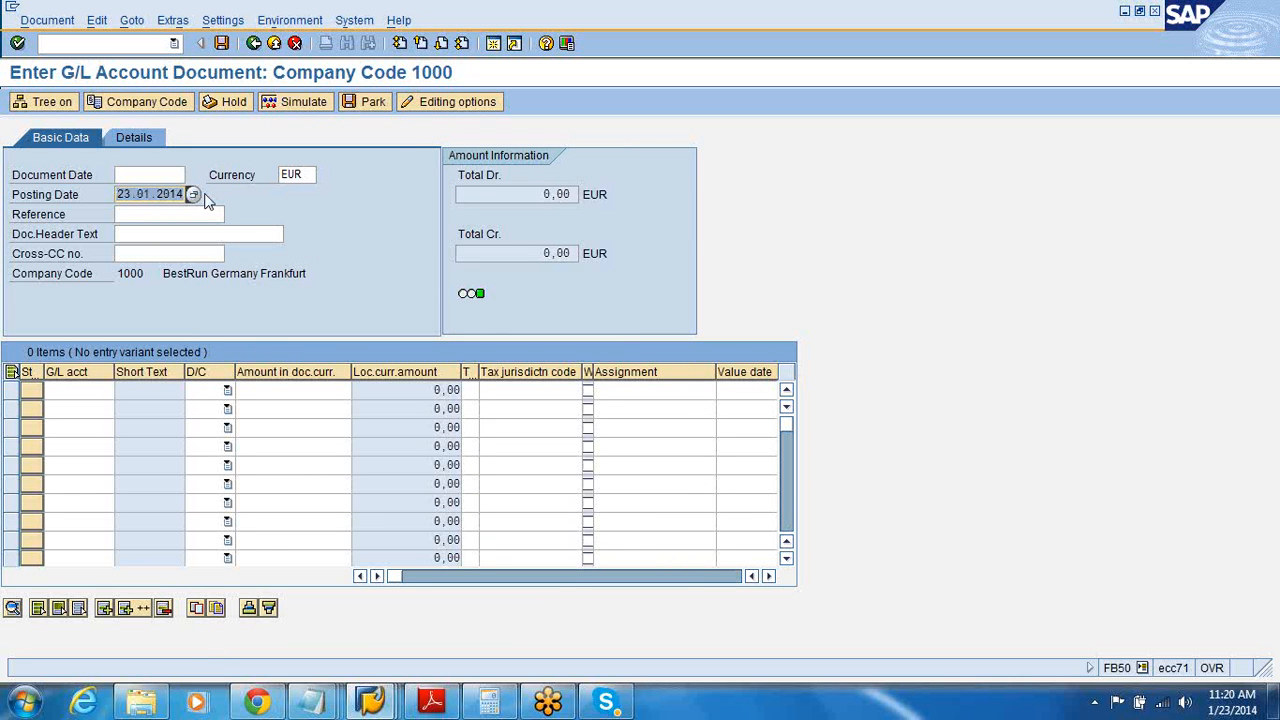
key(ctrl+c)
click(165, 175)
key(ctrl+v)
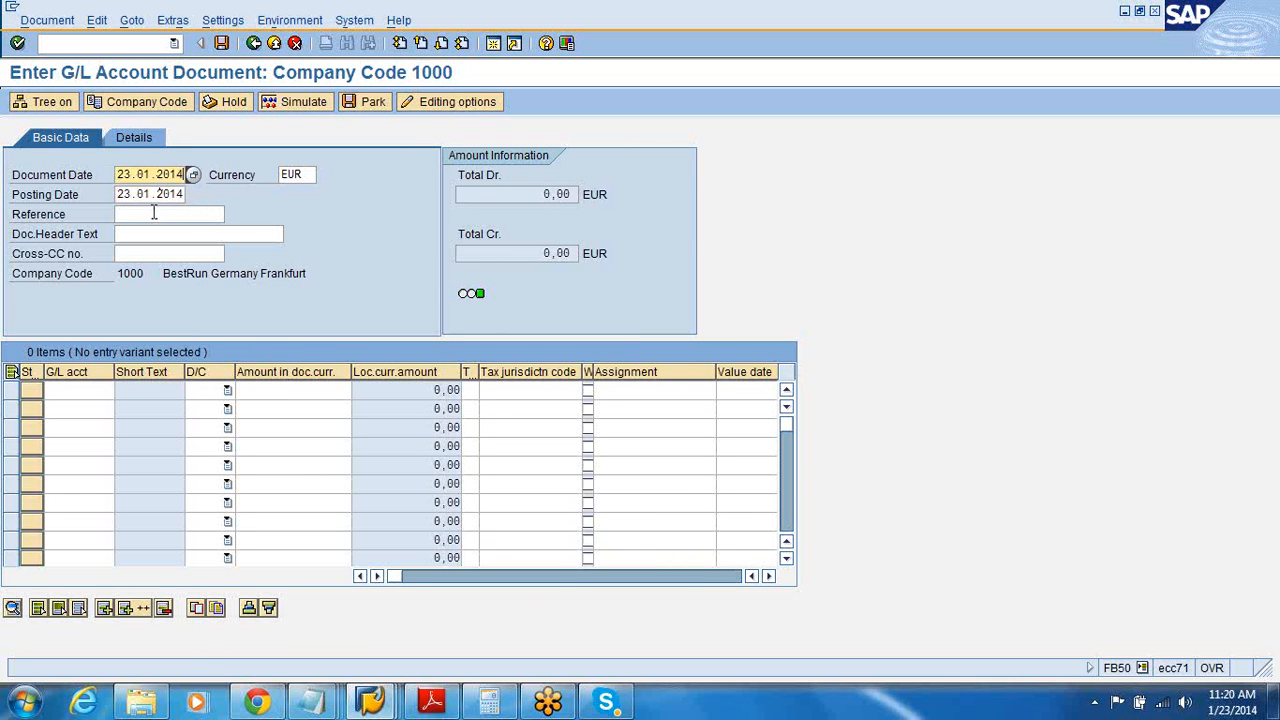
click(154, 214)
text(ref for demo)
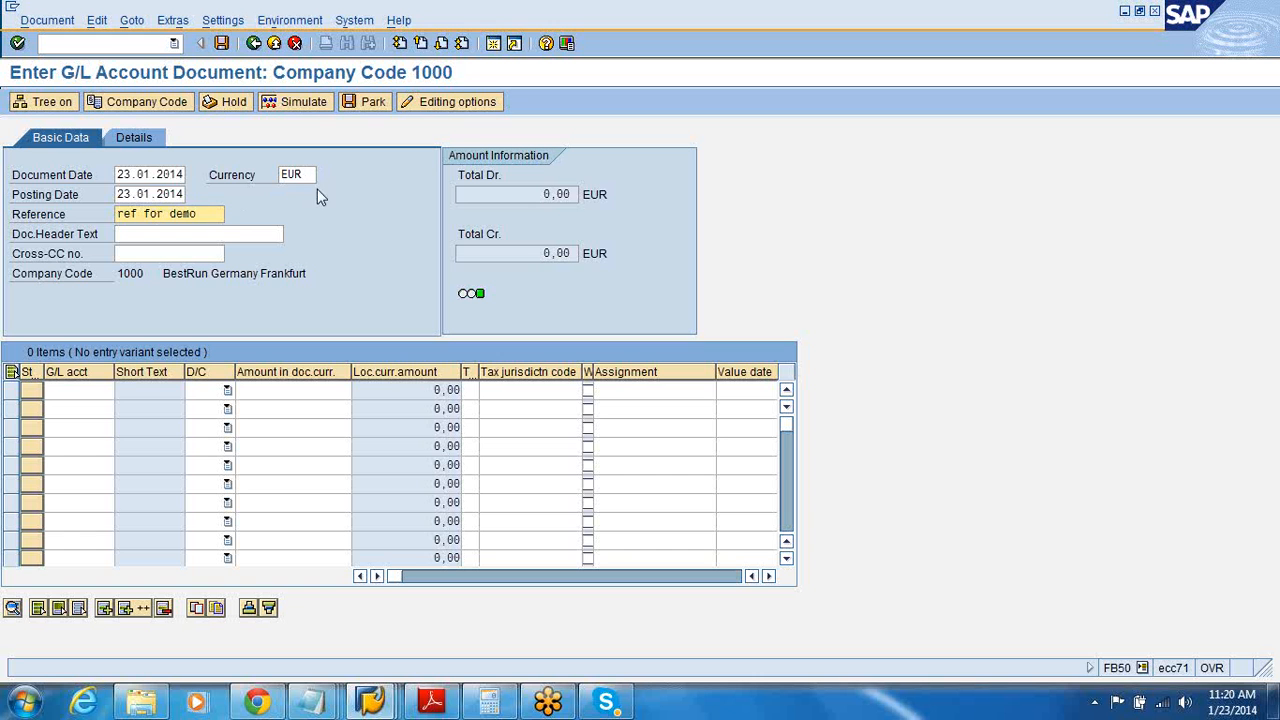
drag(312, 176, 266, 178)
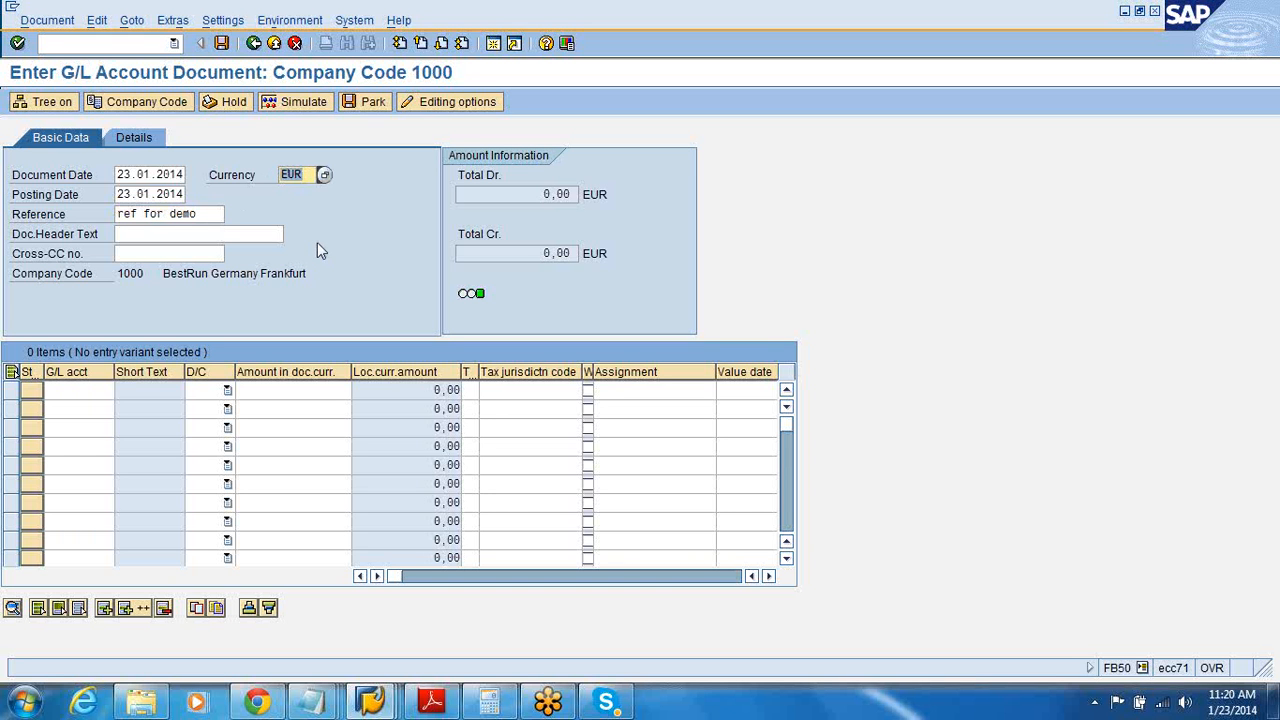
click(303, 175)
drag(305, 176, 240, 182)
Enter G/L account 156000 in the first line item.
click(89, 393)
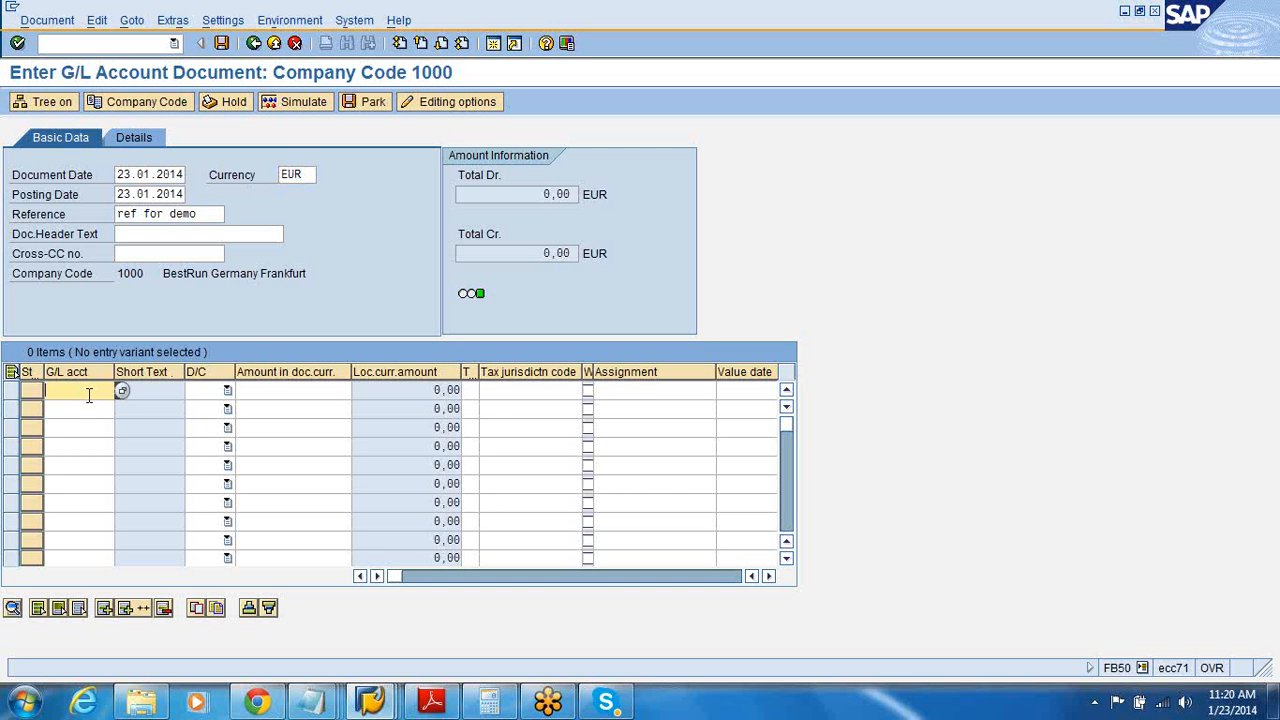
text(1)
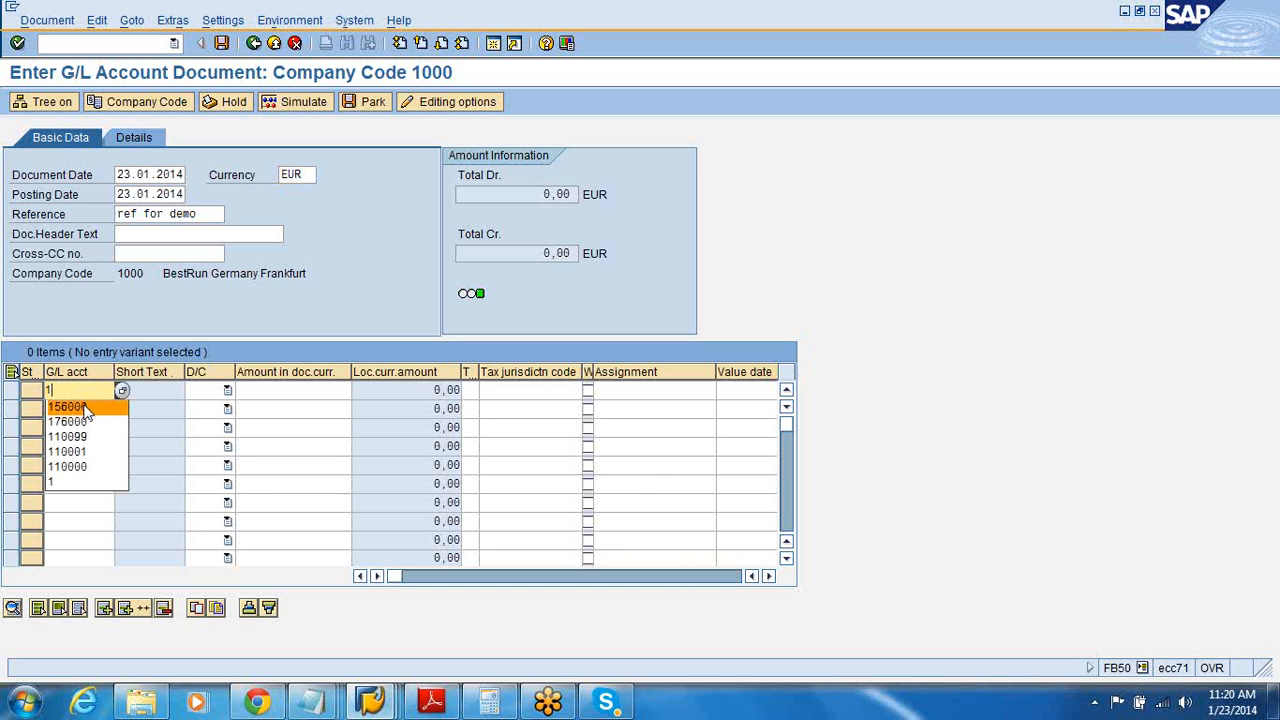
click(85, 410)
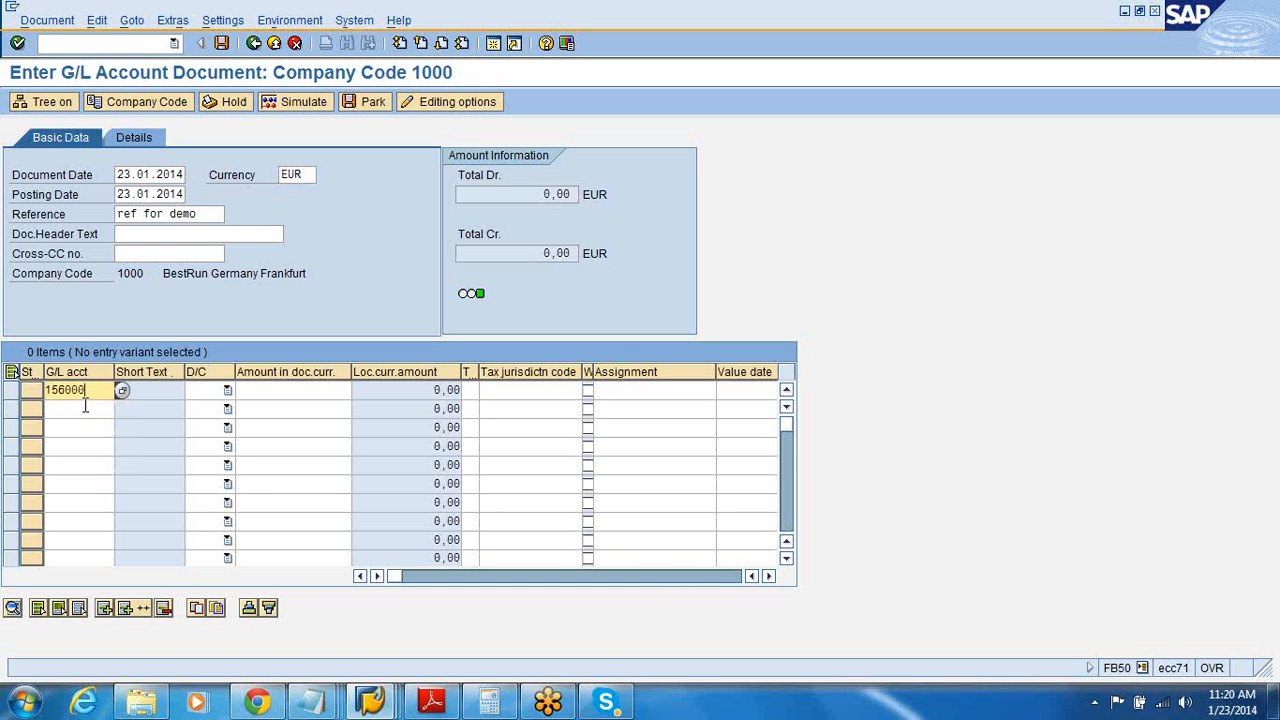
Look up the G/L accounts of company code 1000 and assign 110000 (Checking account) to the first line item.
double_click(88, 396)
click(121, 391)
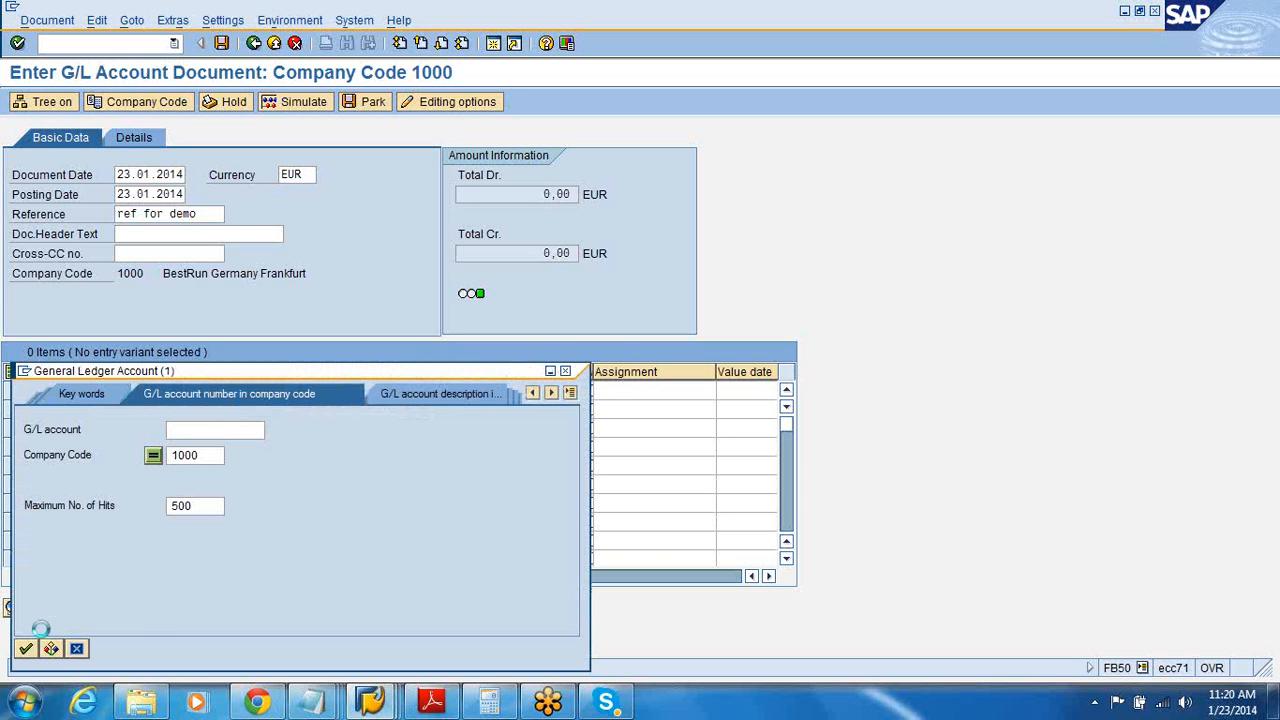
click(26, 649)
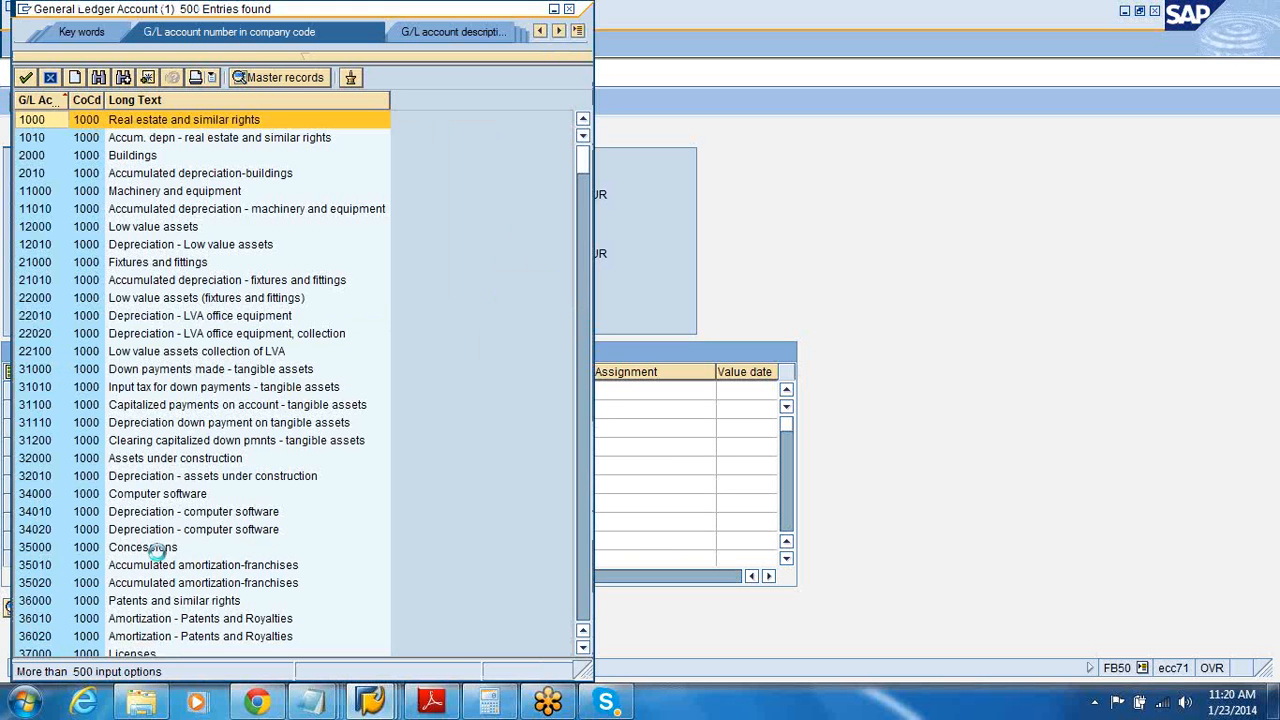
click(584, 583)
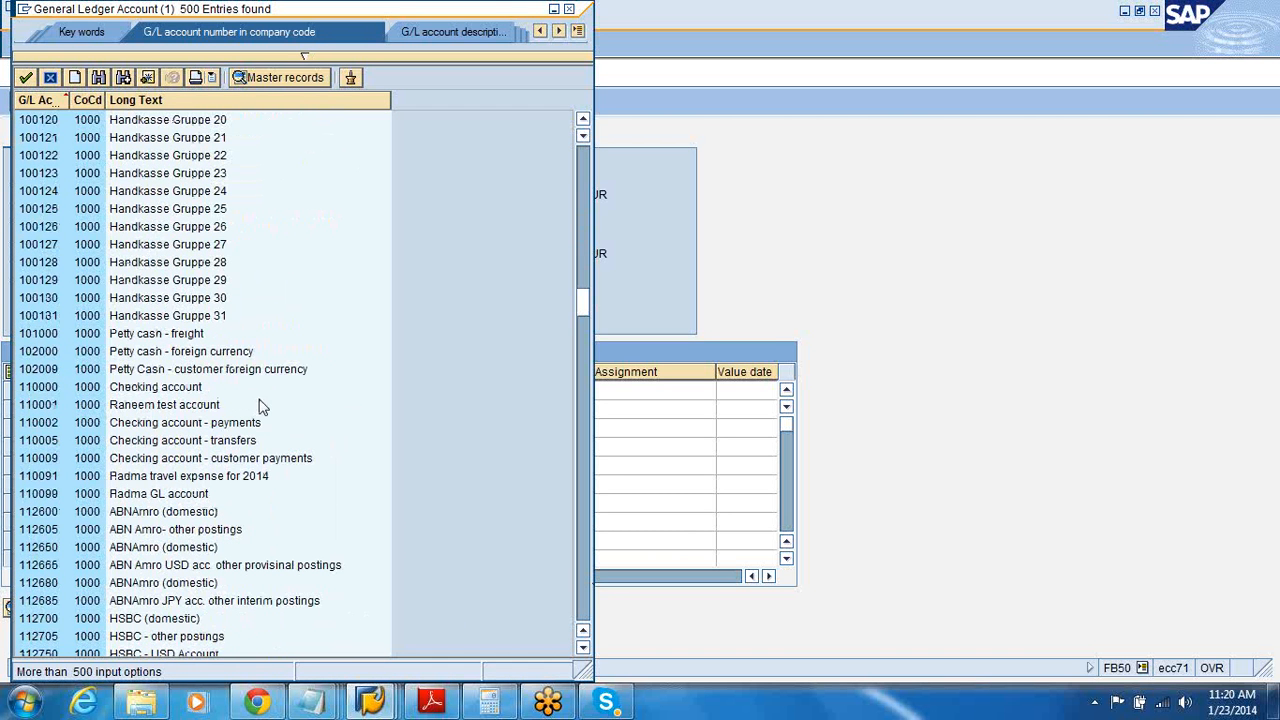
click(30, 388)
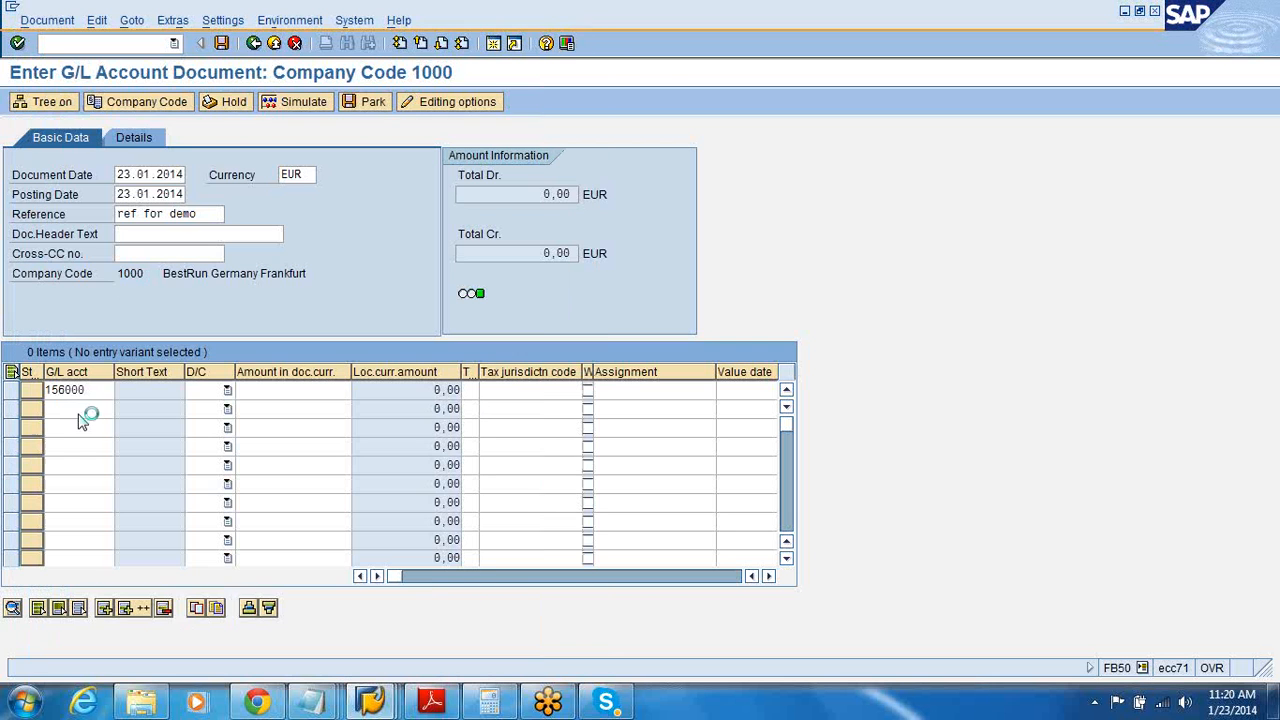
Enter G/L account 156000 in the second line item.
click(93, 410)
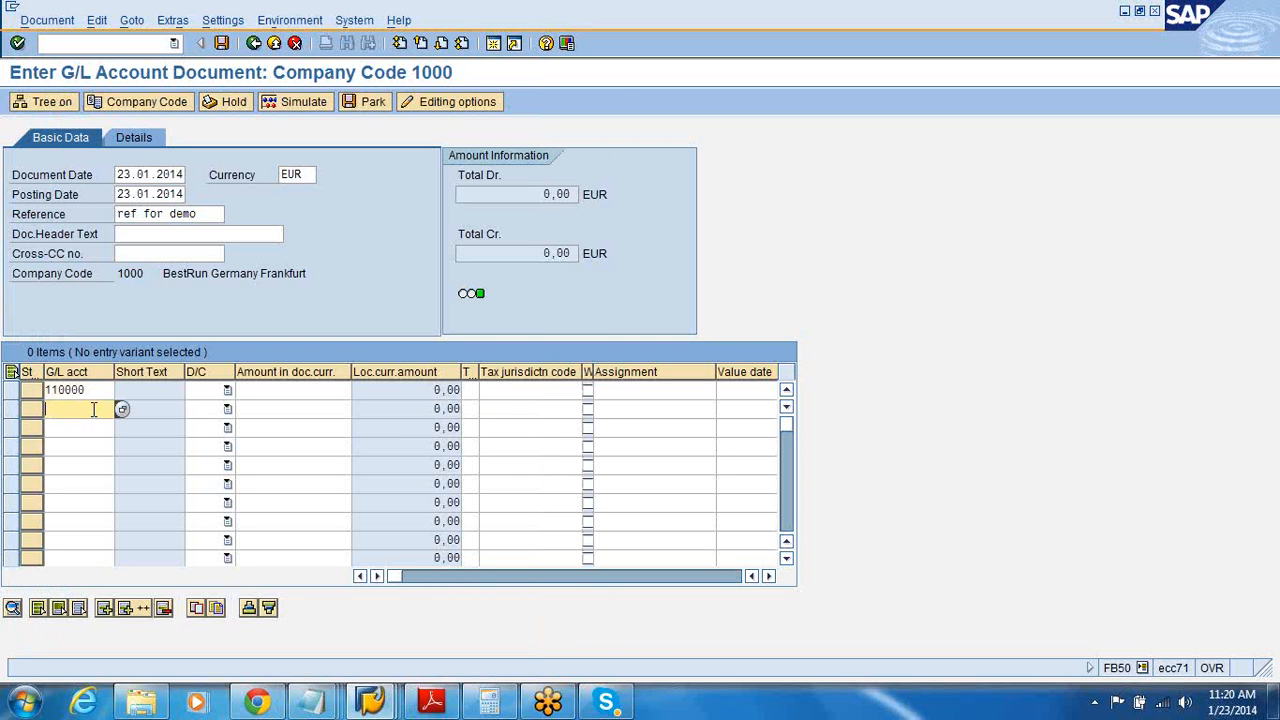
text(1)
click(90, 426)
Mark the 110000 line item as Credit and the 156000 line item as Debit.
click(210, 394)
click(210, 402)
click(210, 409)
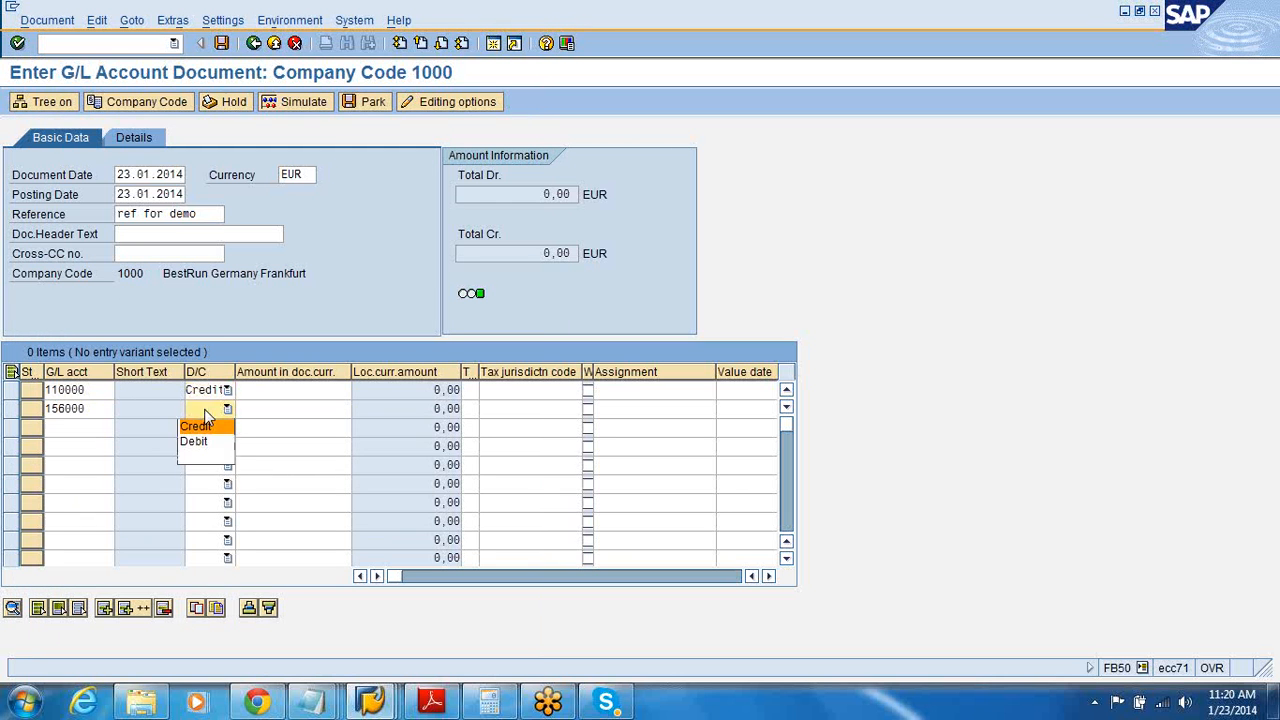
click(205, 443)
Enter an amount of 100 in both the credit and the debit line items and check the balance indicator.
click(294, 391)
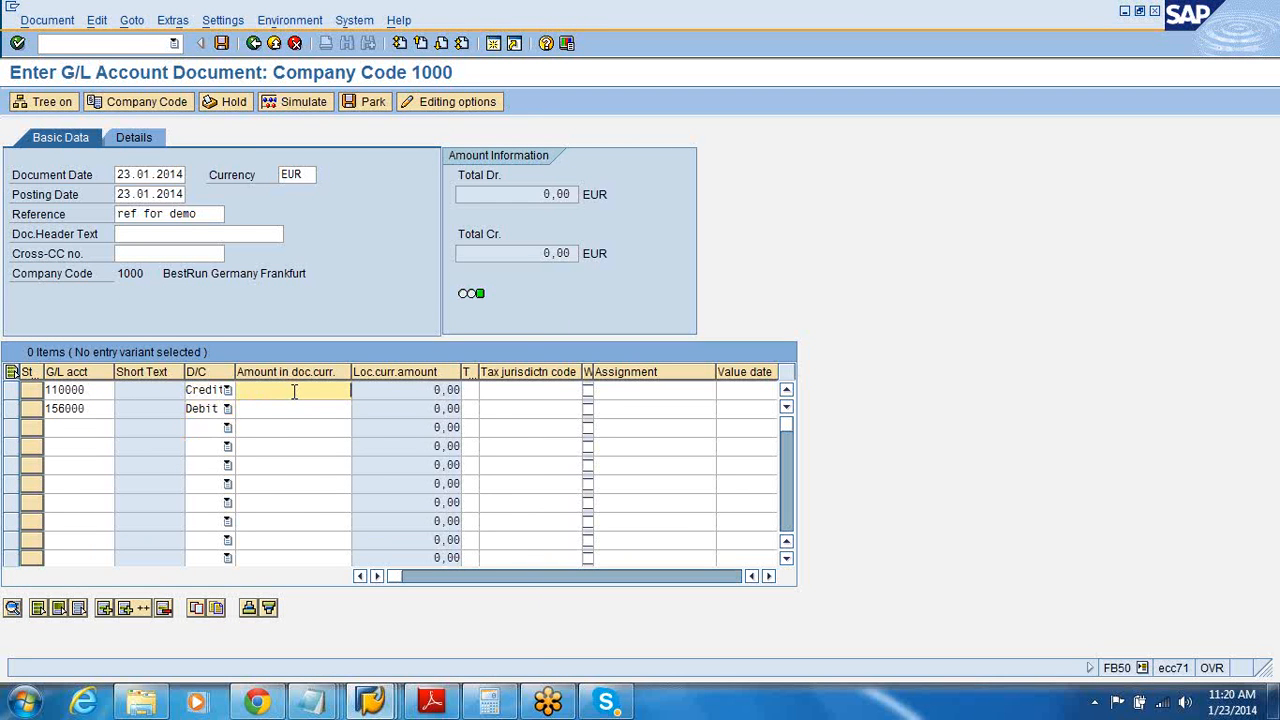
click(320, 412)
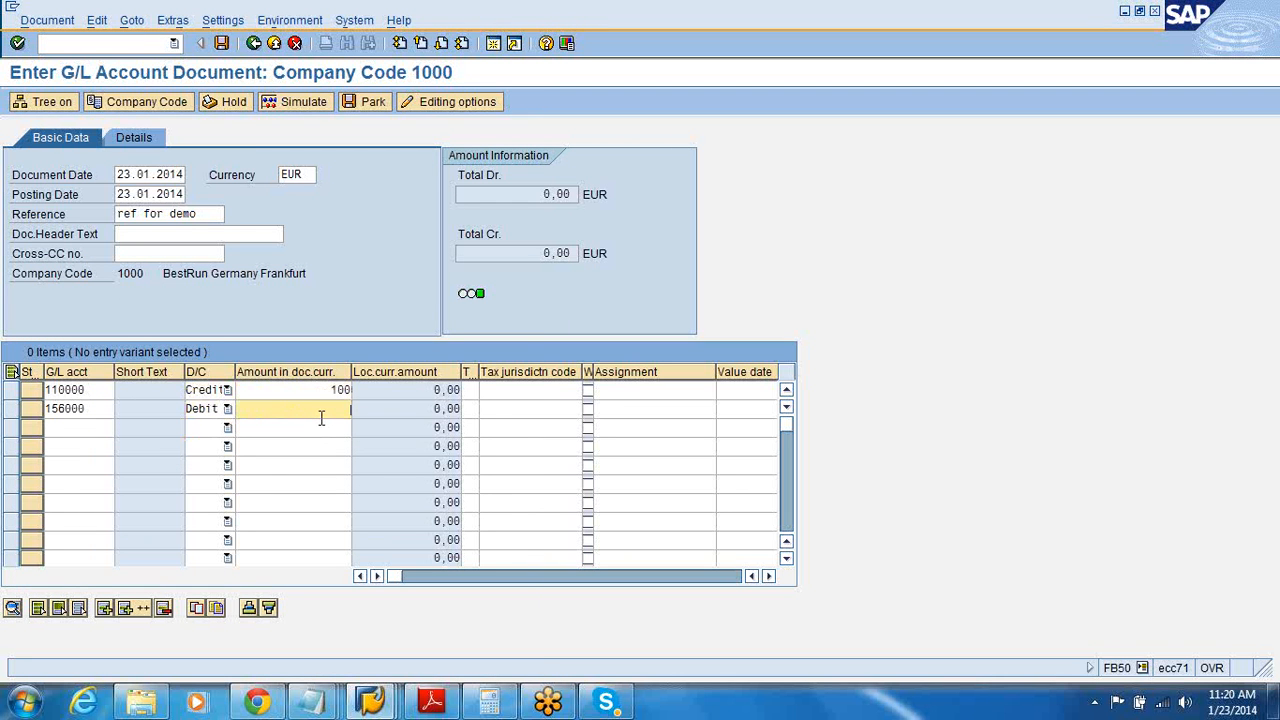
text(100)
key(Return)
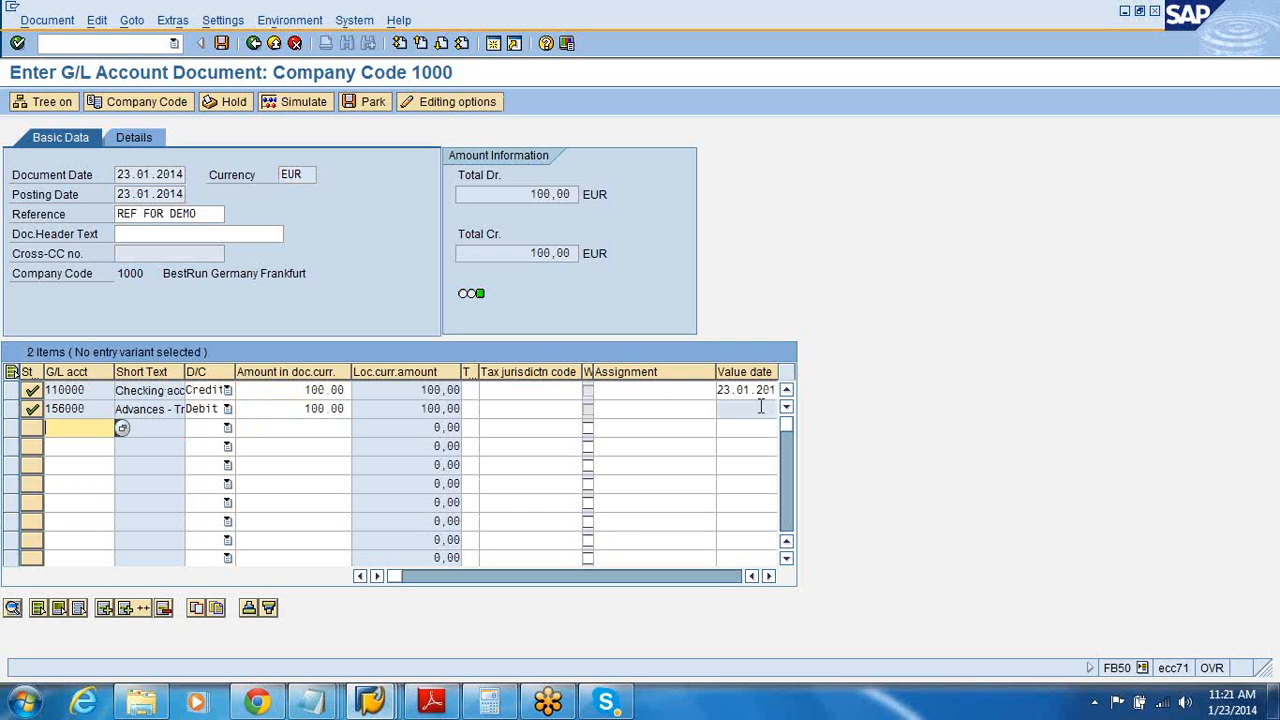
click(1265, 40)
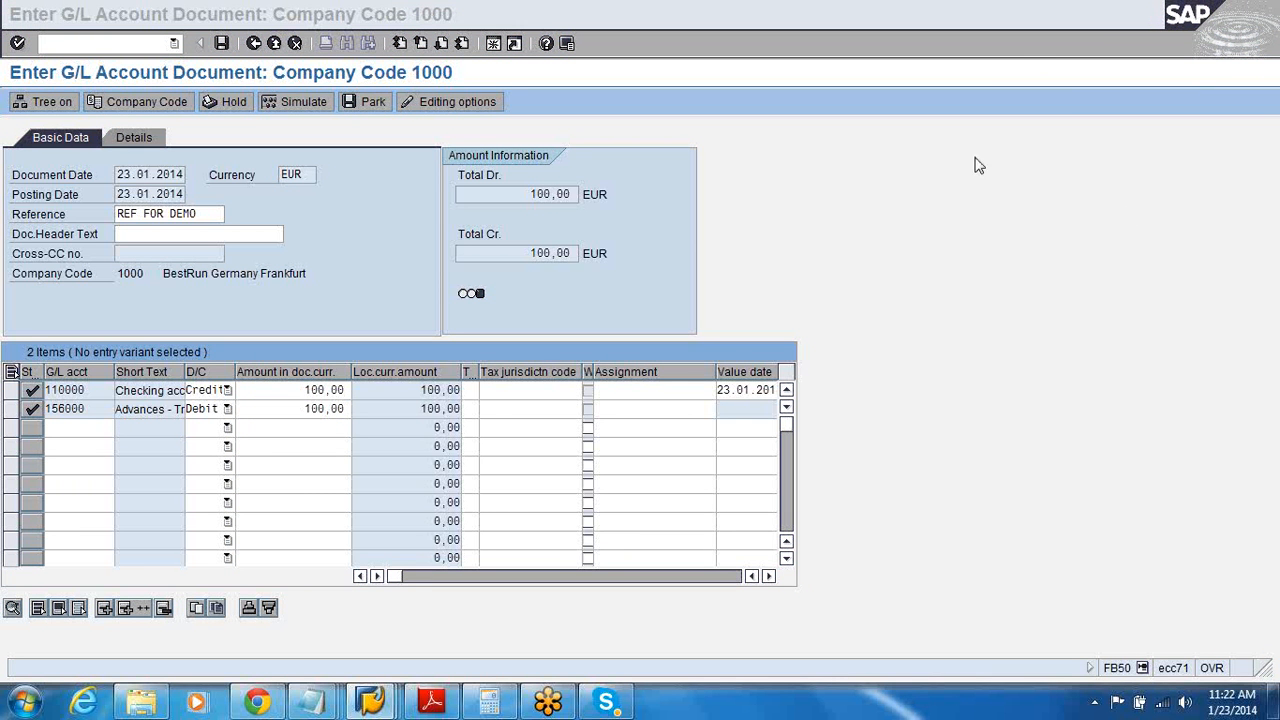
click(985, 85)
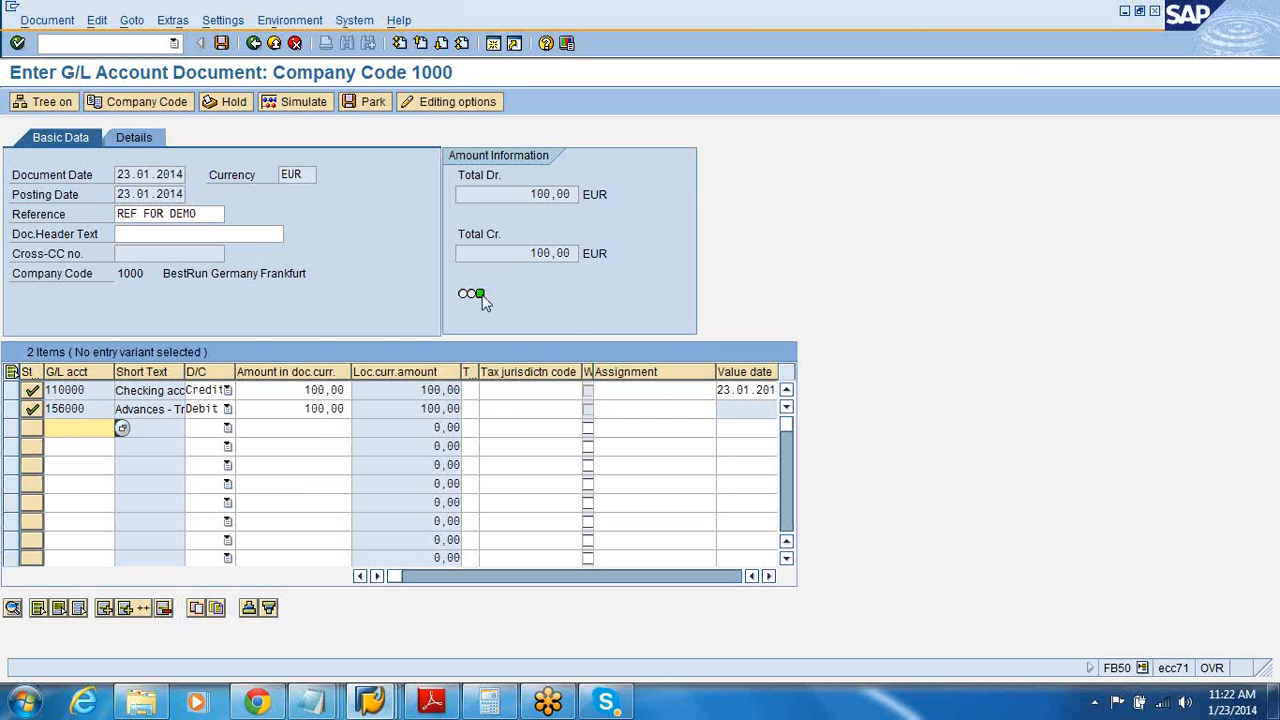
mouse_move(481, 300)
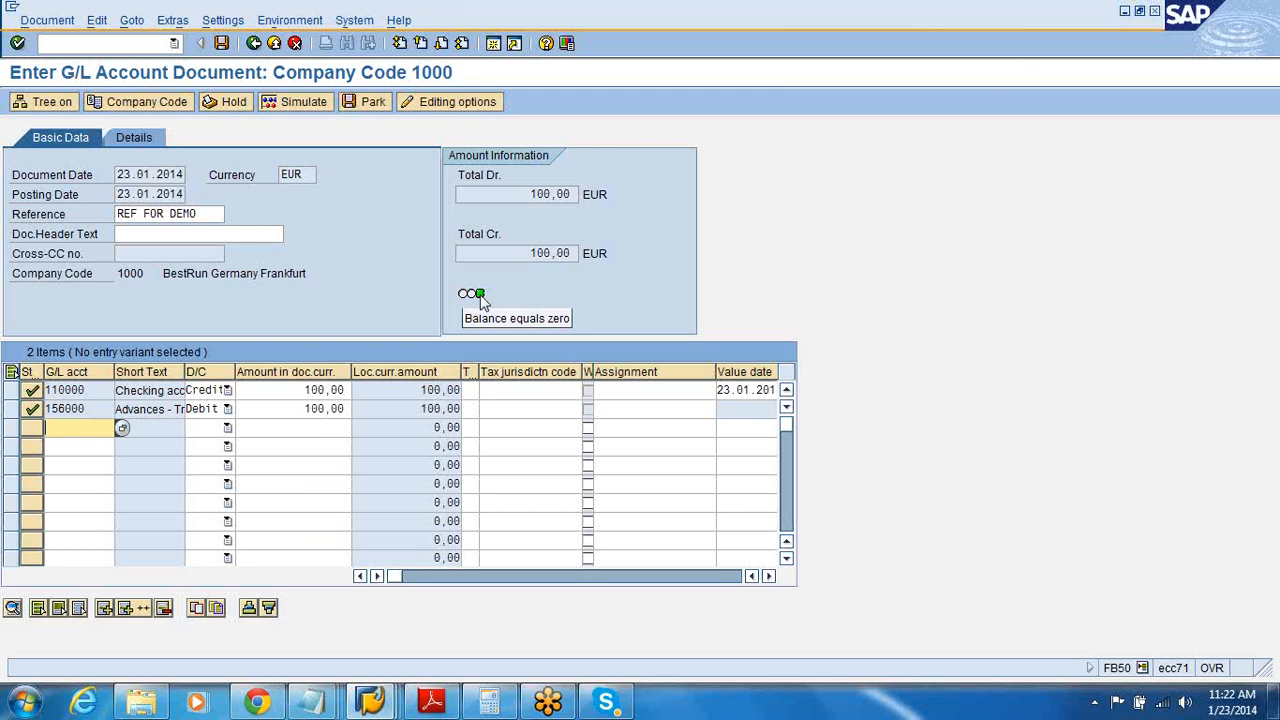
Set the debit amount of the 156000 line item to 1 and compare the total debit with the total credit.
double_click(312, 408)
text(1)
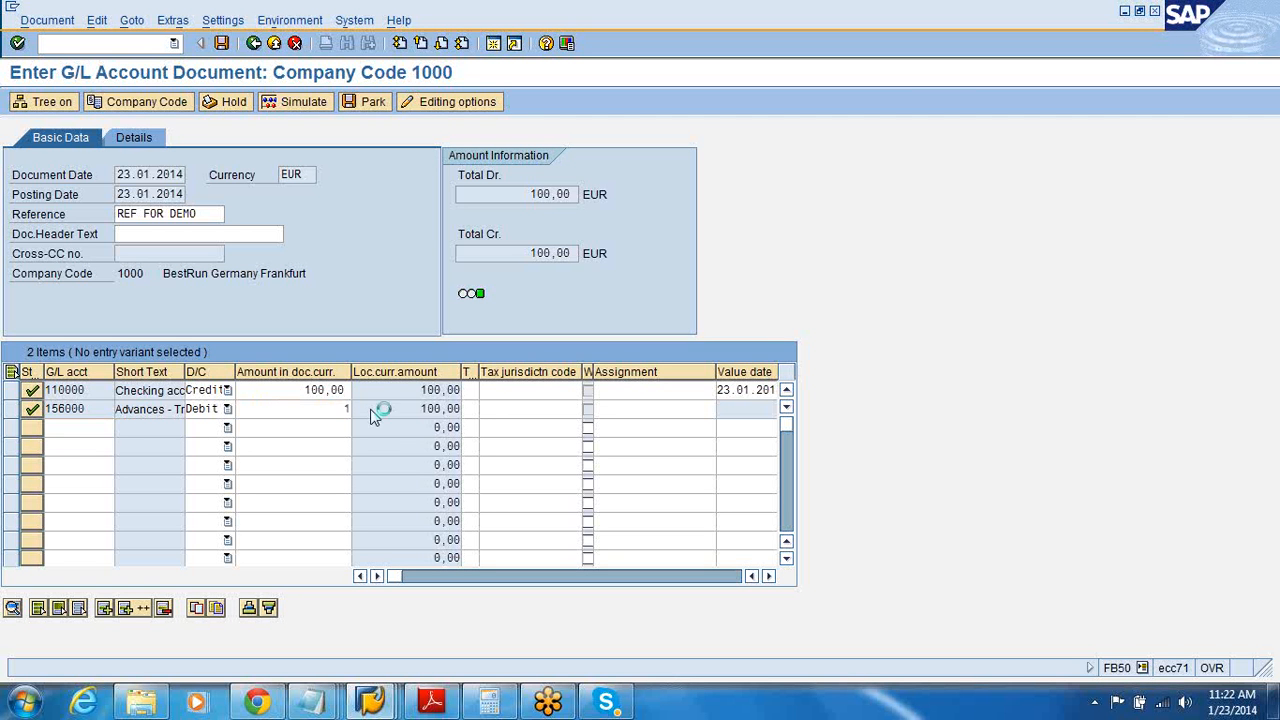
key(Return)
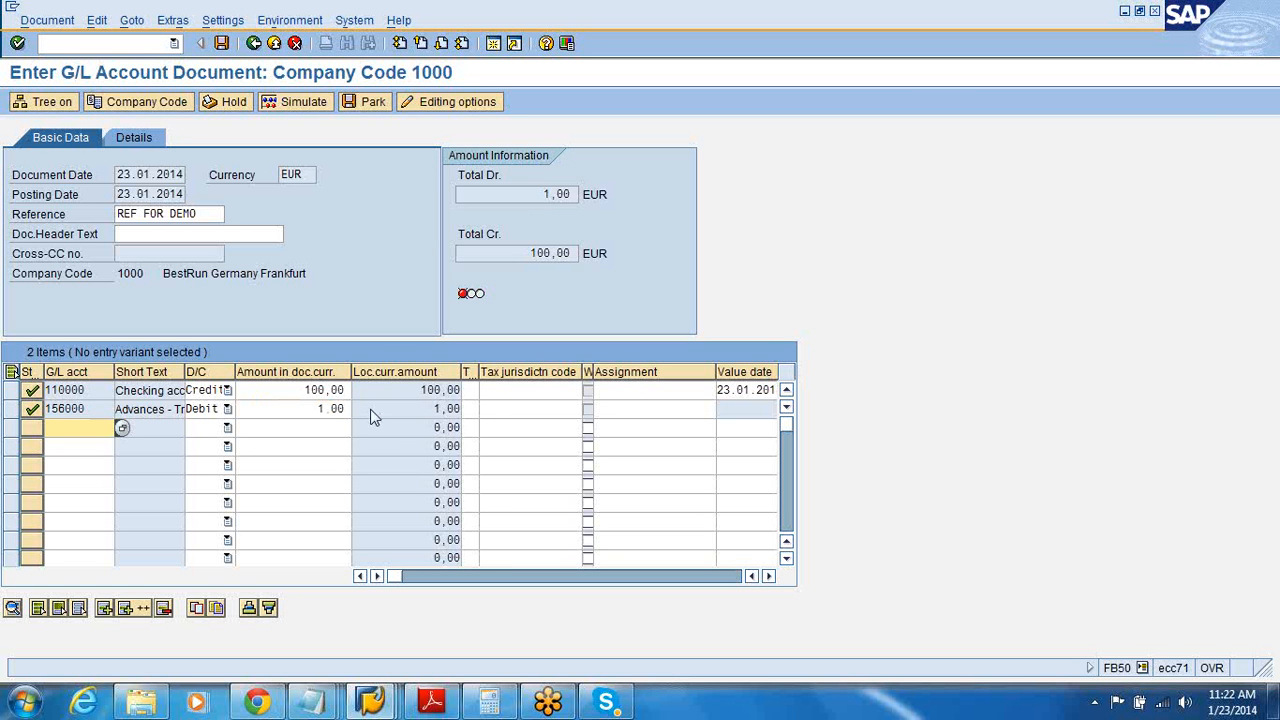
double_click(304, 390)
double_click(318, 409)
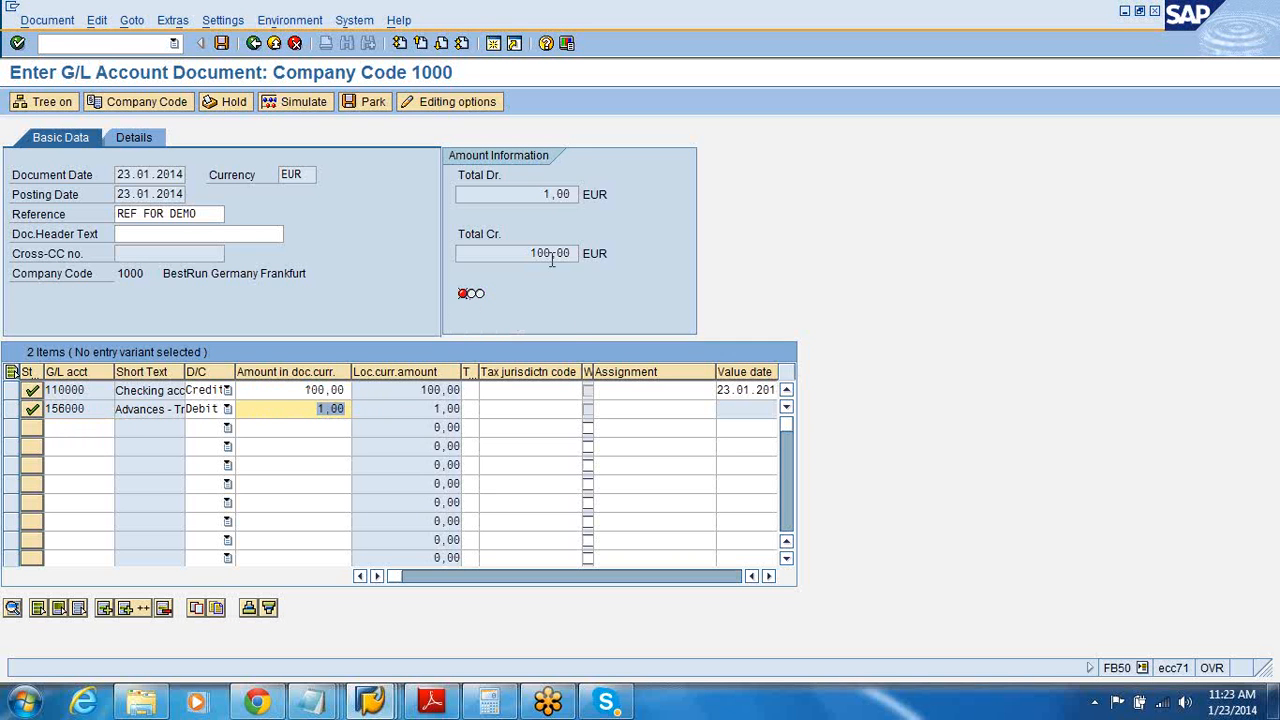
drag(531, 253, 576, 253)
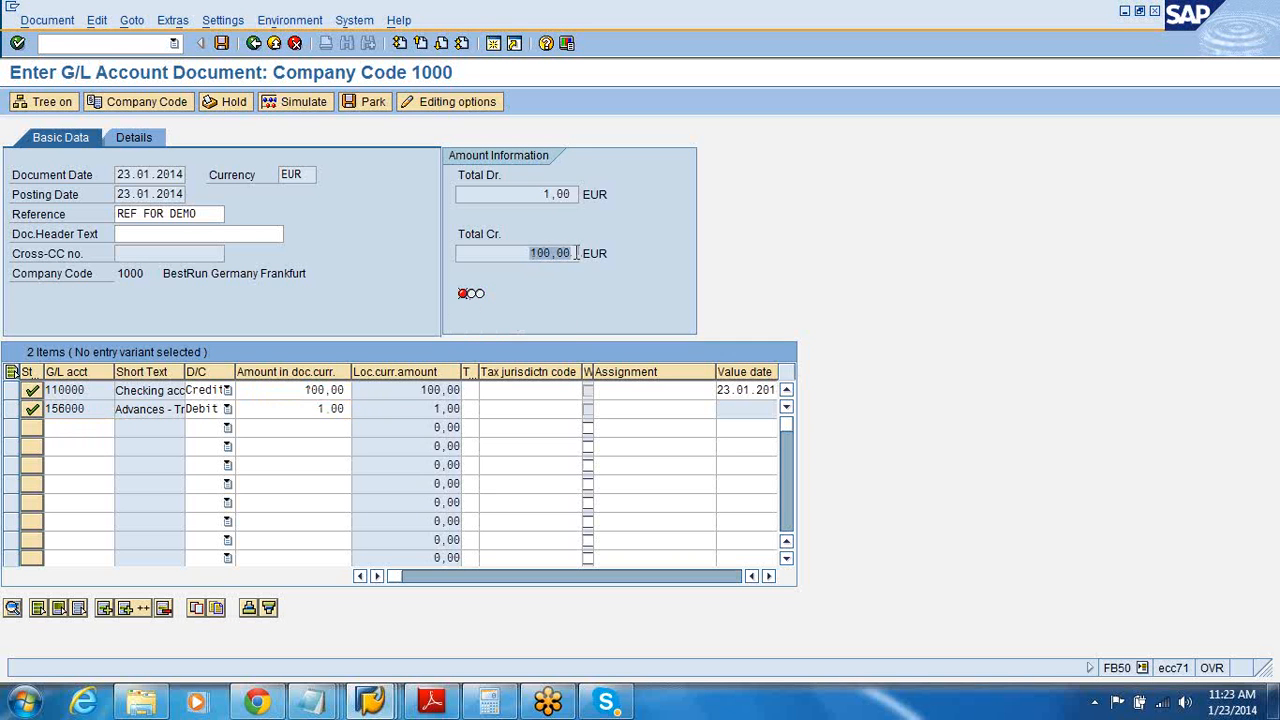
drag(547, 194, 586, 197)
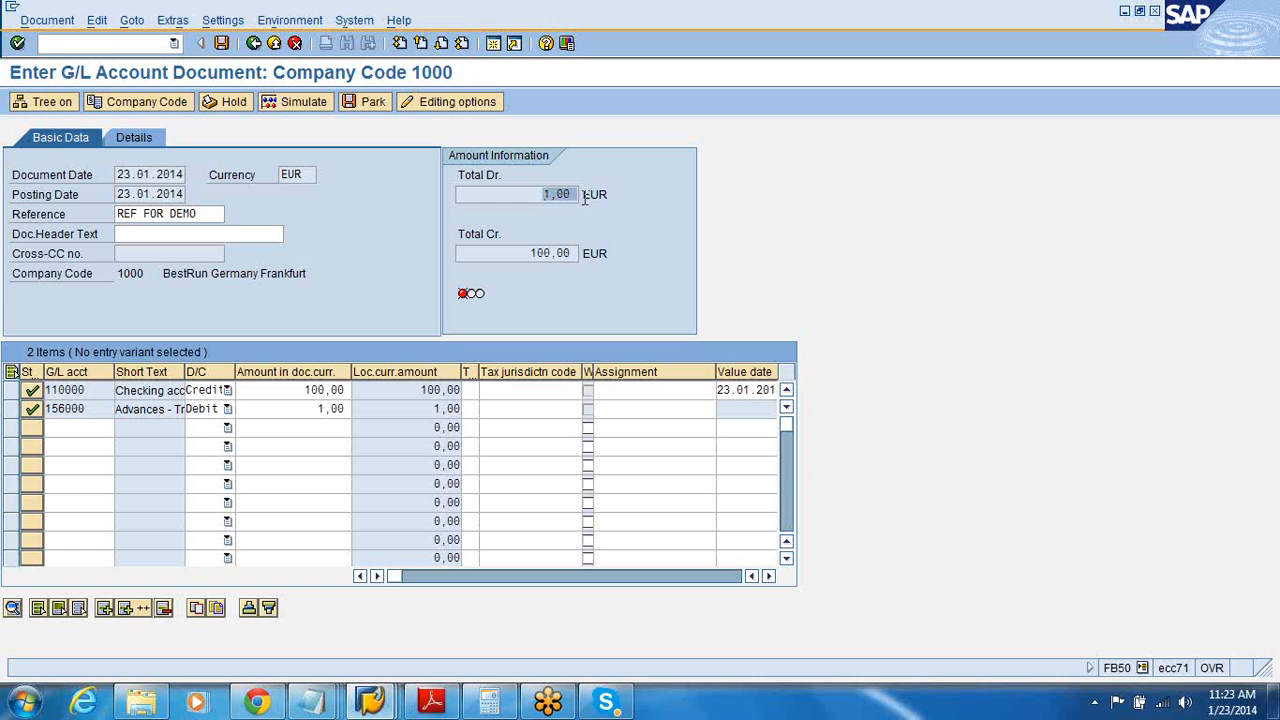
Set the debit amount of the 156000 line item back to 100.
drag(313, 415, 366, 411)
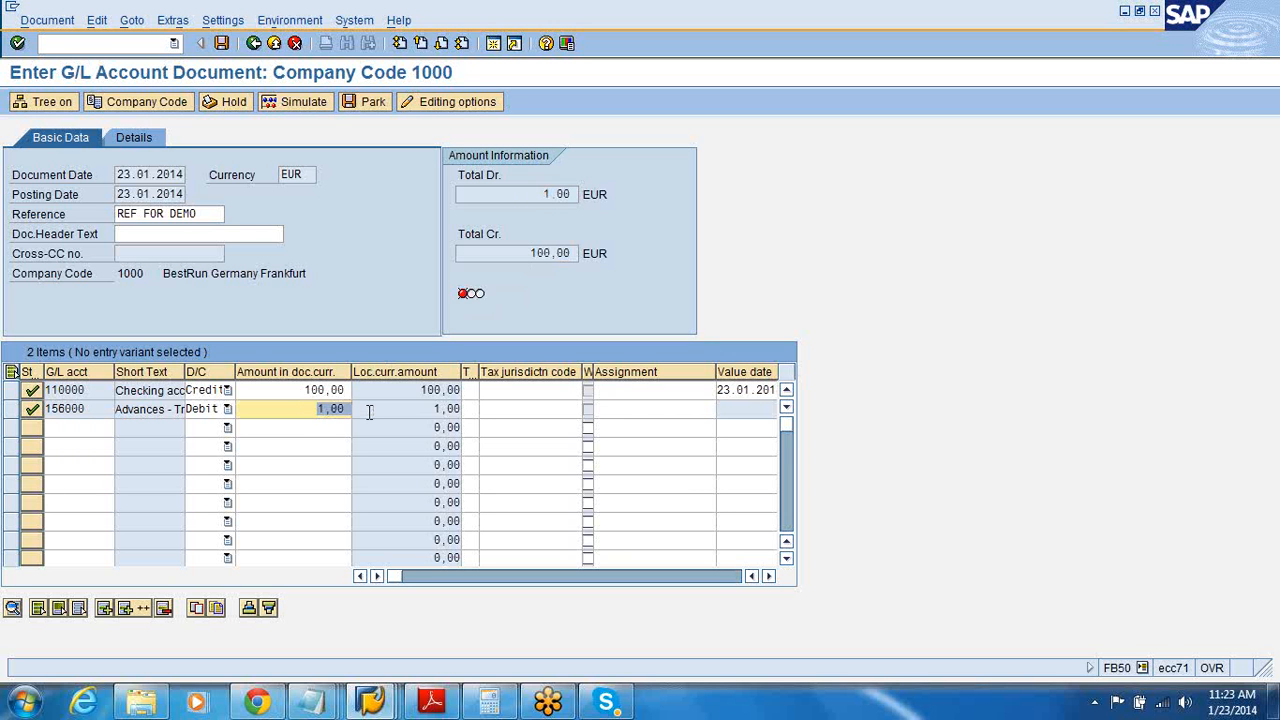
text(1)
key(Return)
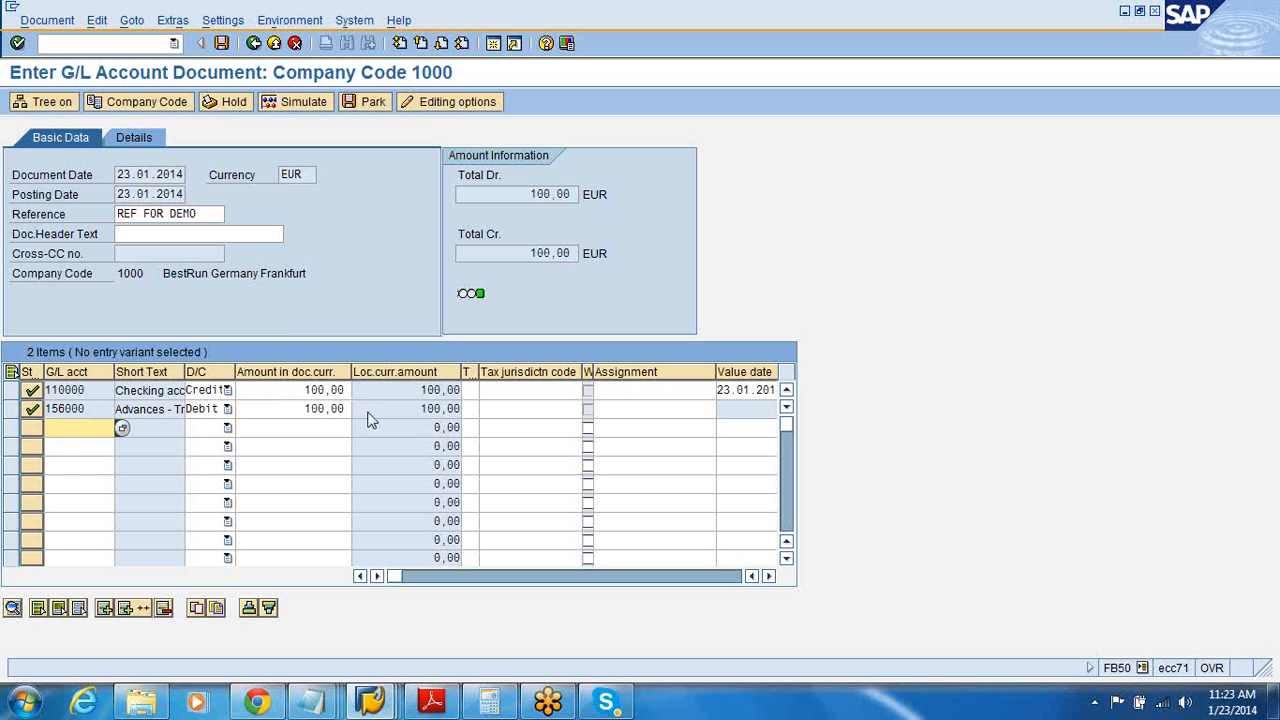
Review the header reference and dates, and hold the document under the temporary document number demodoc.
drag(213, 213, 92, 215)
click(141, 177)
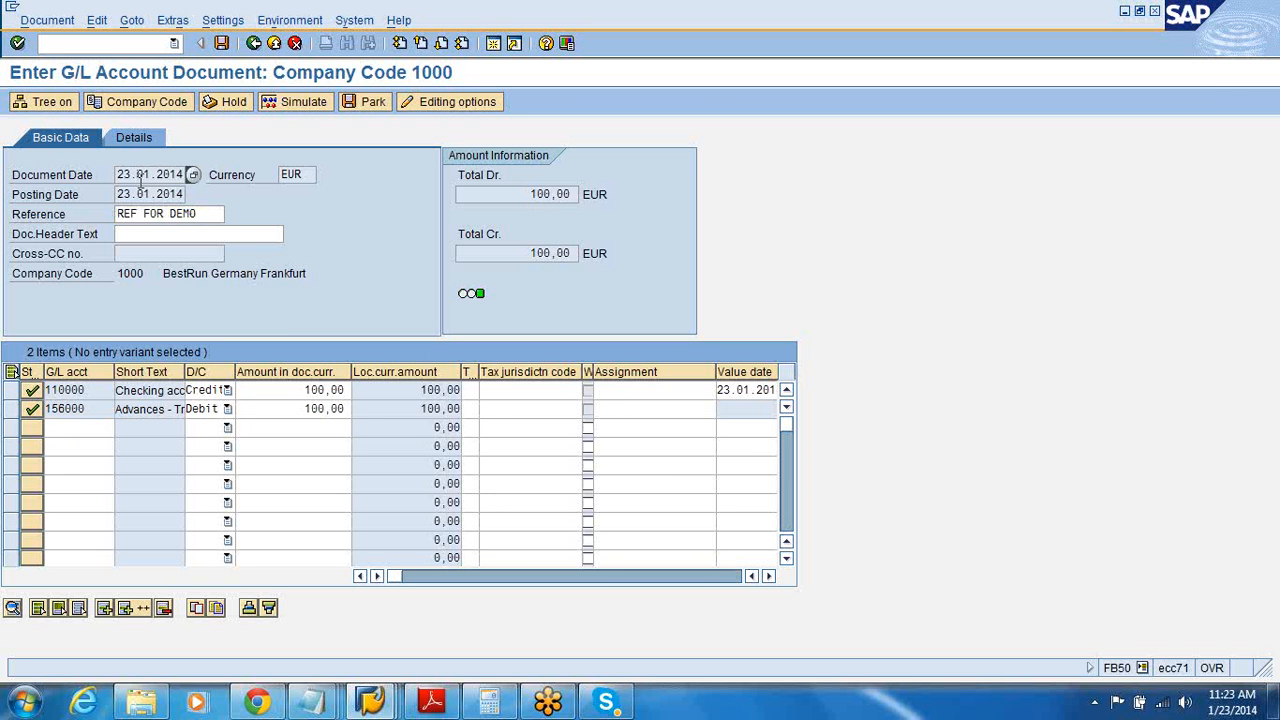
click(139, 196)
click(236, 106)
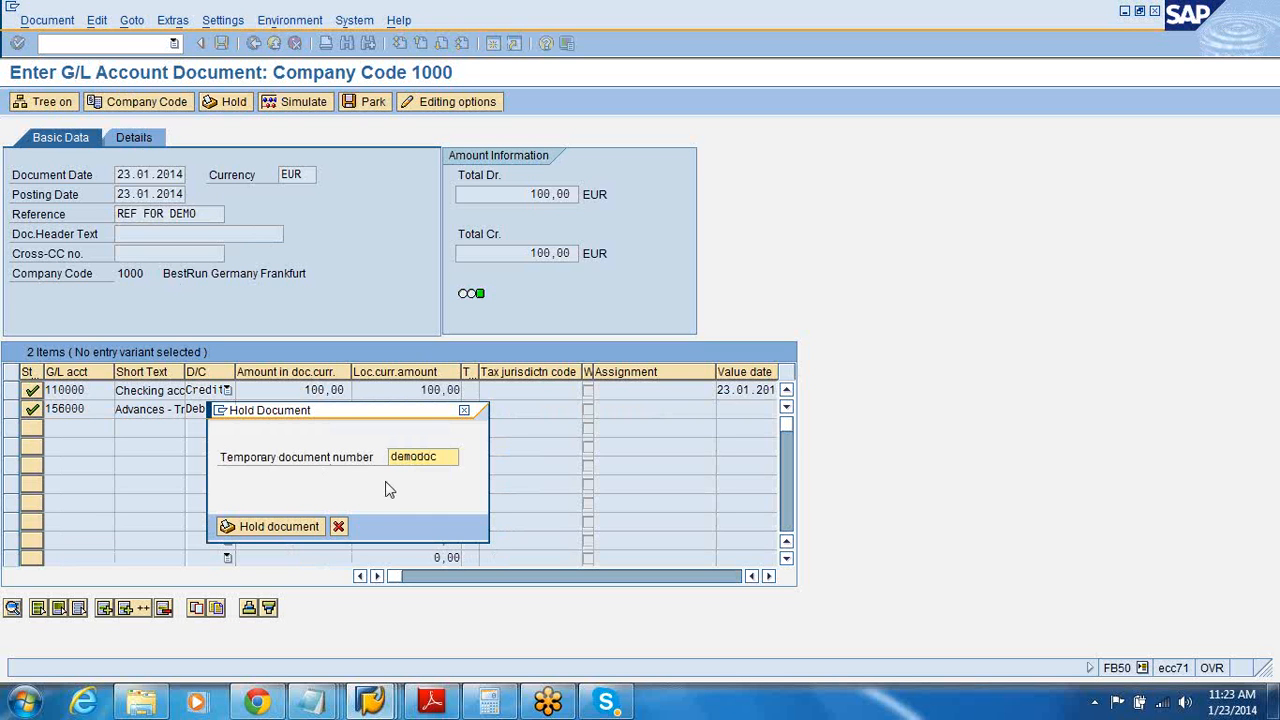
click(298, 527)
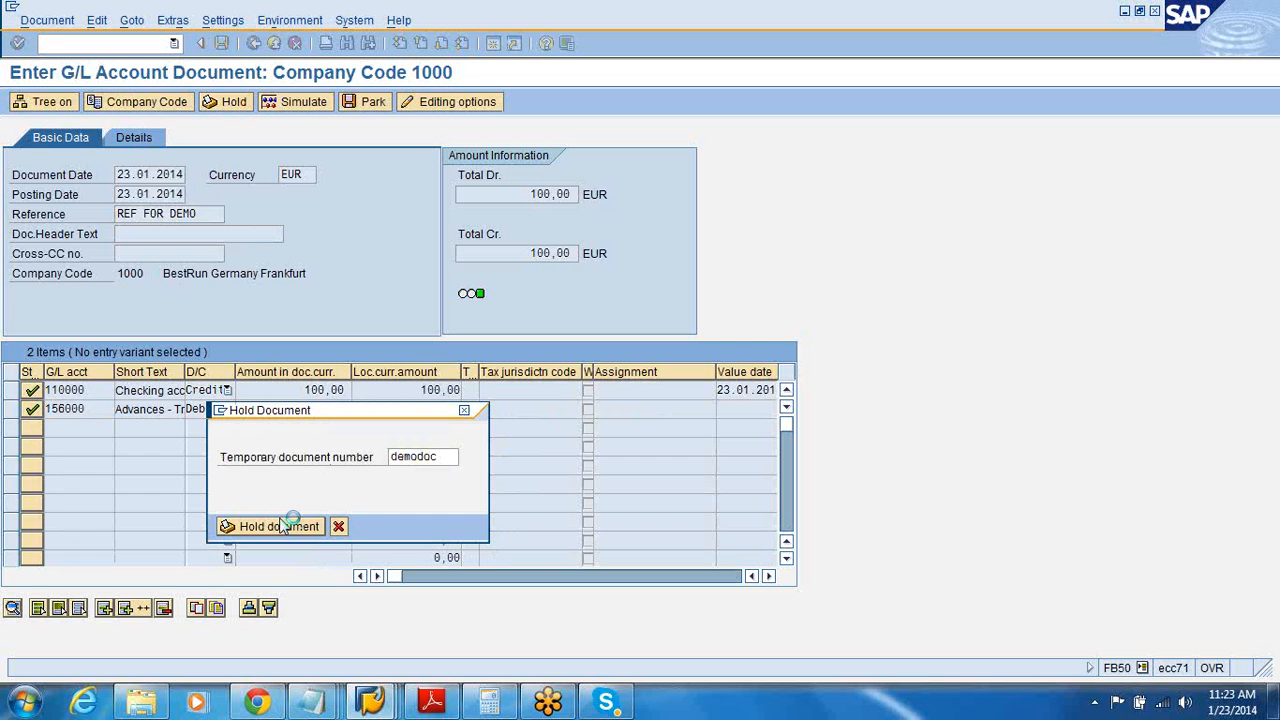
Show the tree and open the document DEMODOC from the held documents.
click(53, 103)
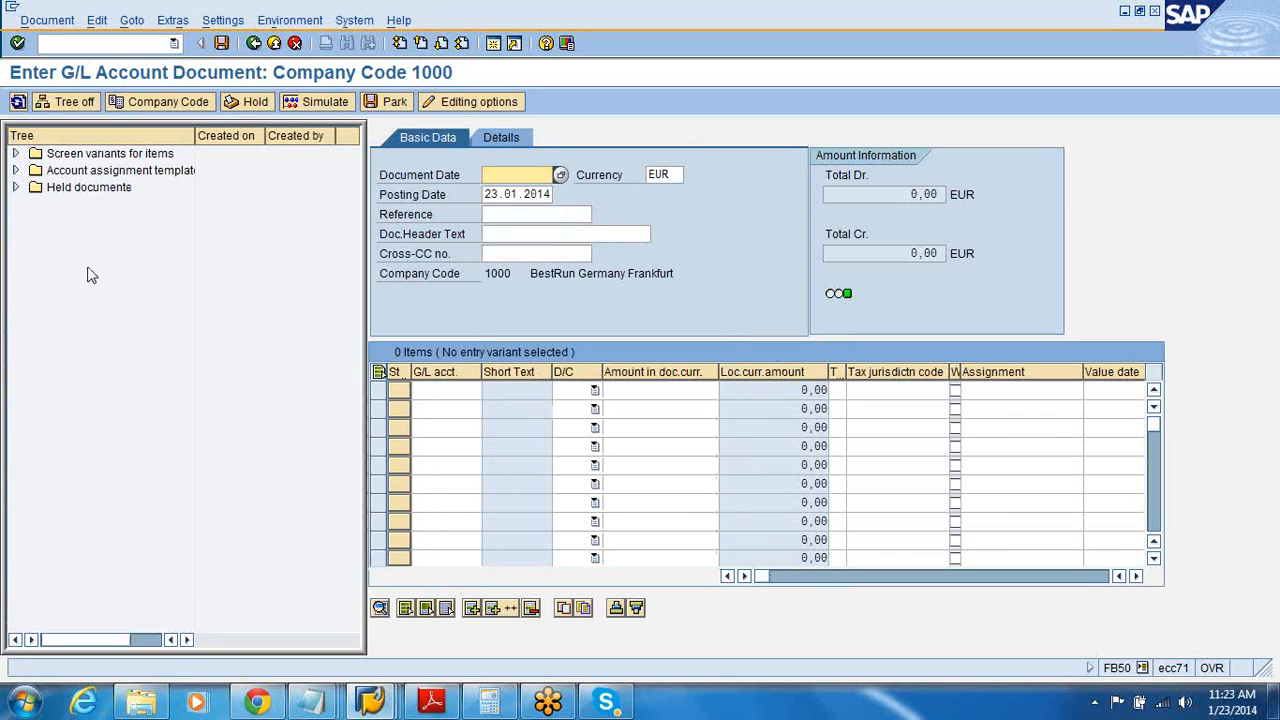
click(15, 187)
click(94, 206)
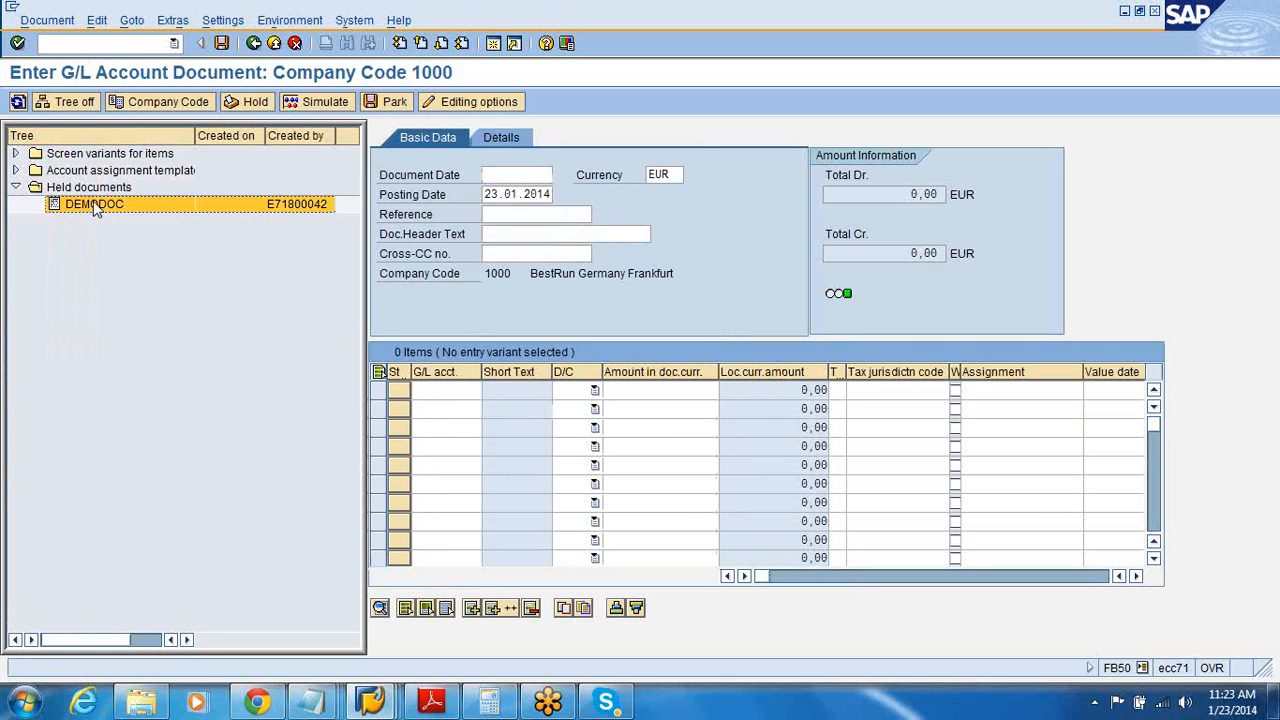
double_click(94, 206)
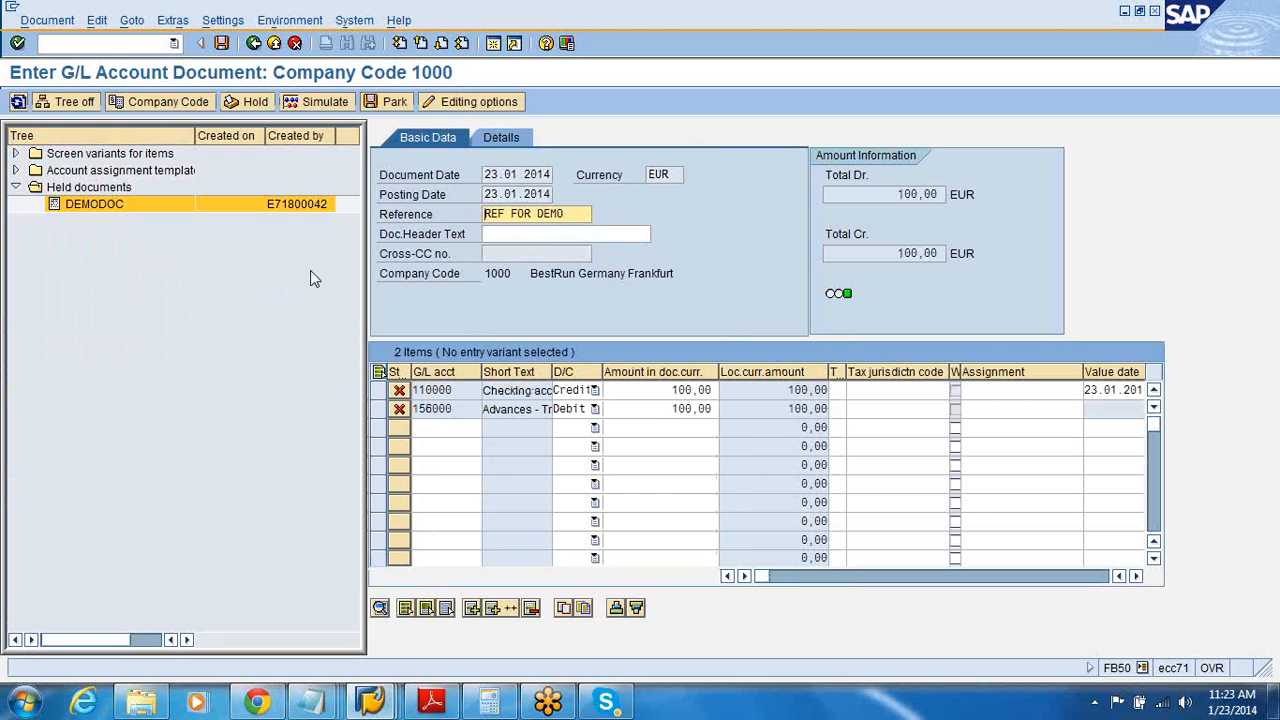
Park the reopened document and refresh the tree of held documents.
click(396, 110)
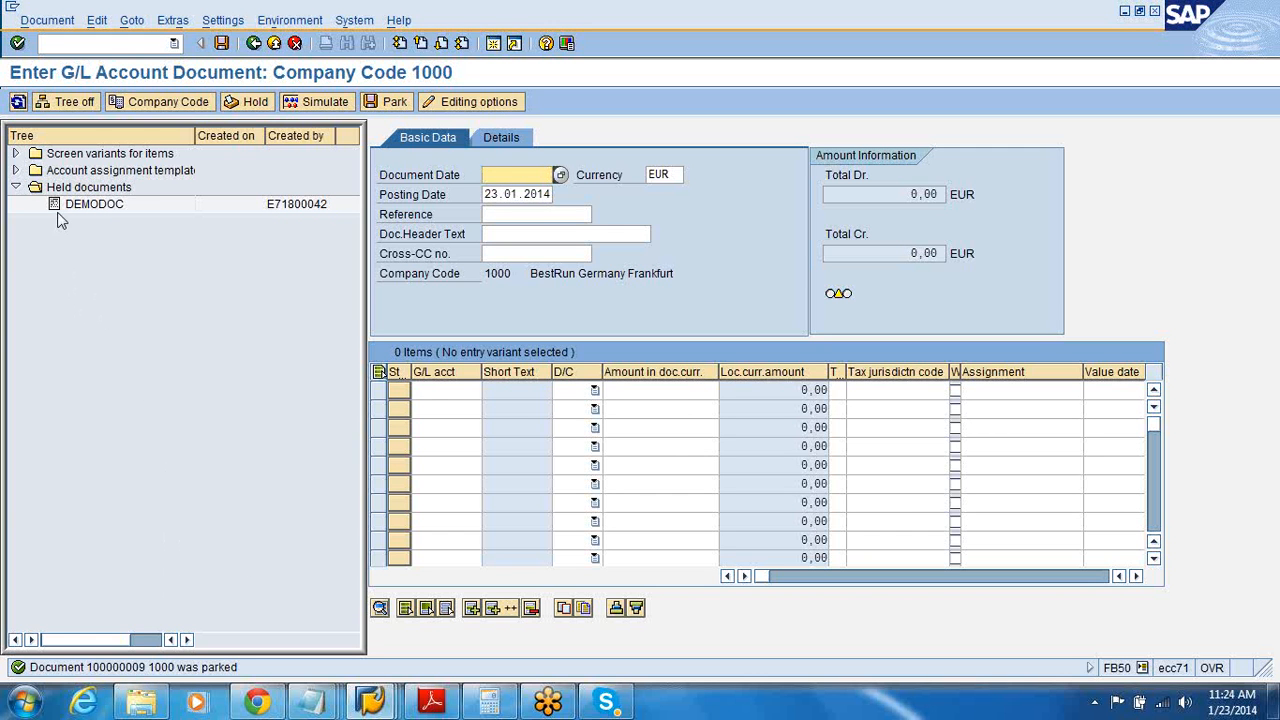
click(18, 104)
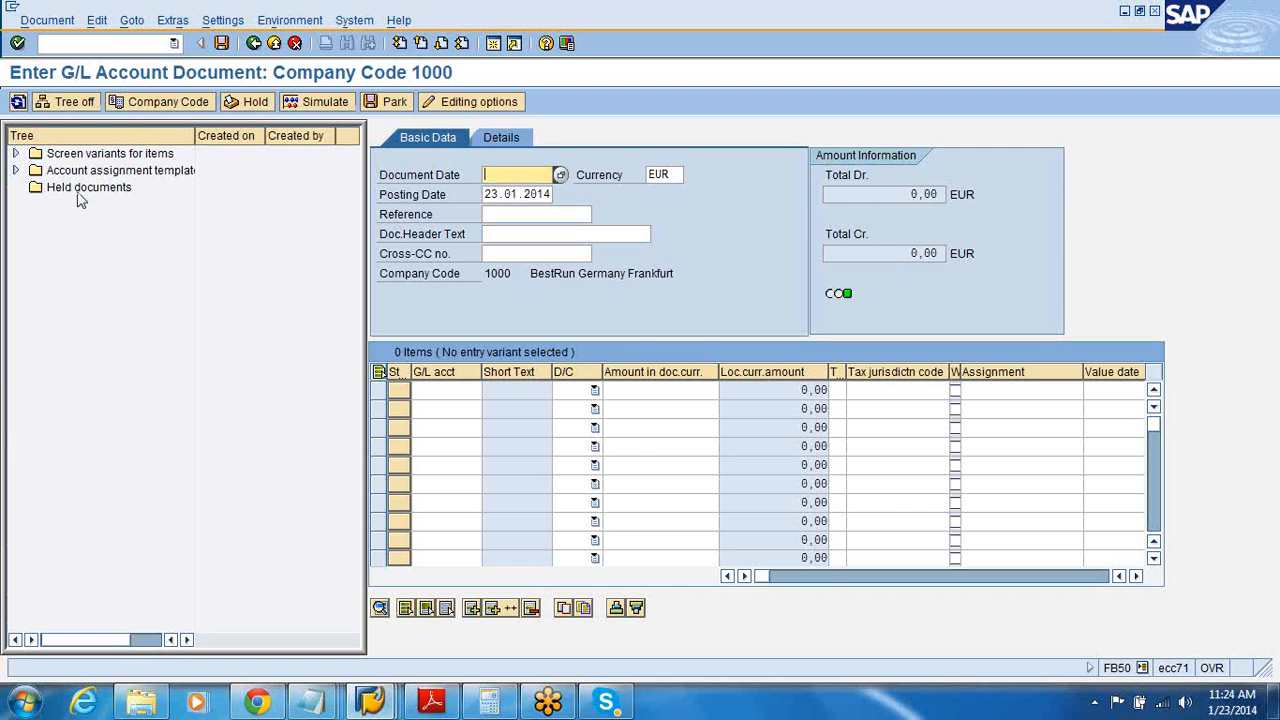
Exit the G/L account document entry and return to the SAP Easy Access screen.
click(254, 47)
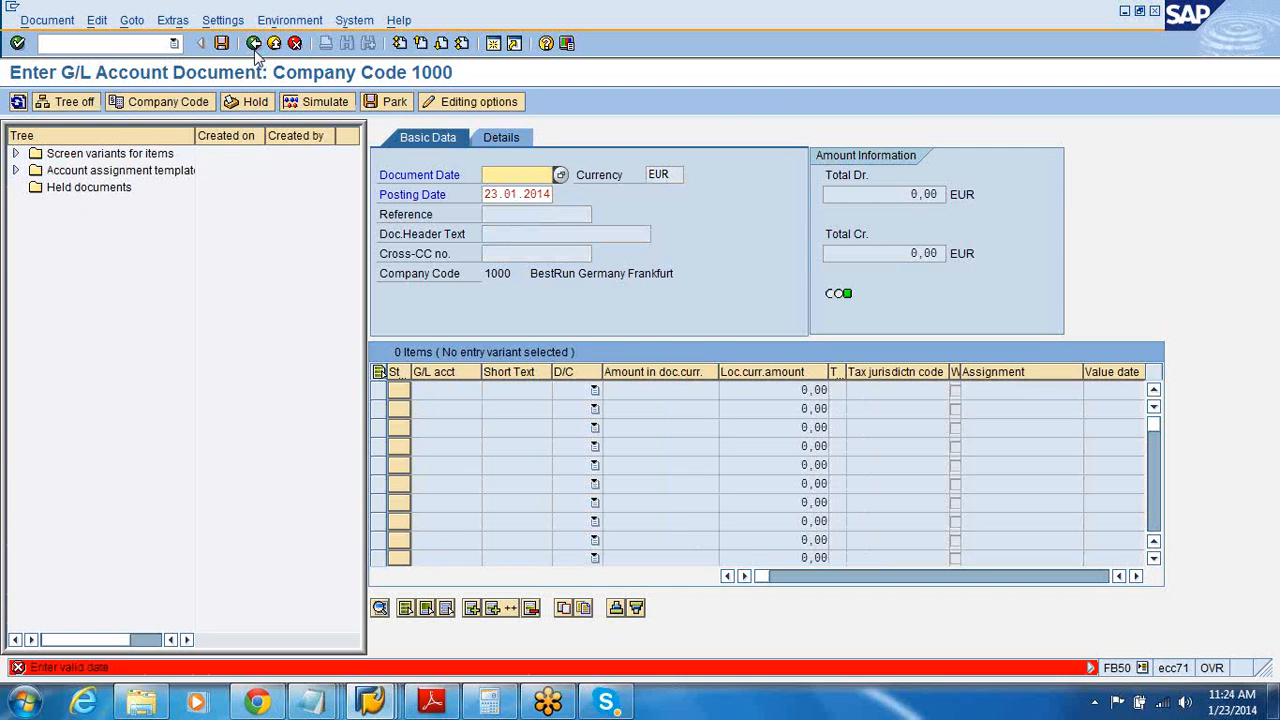
click(275, 46)
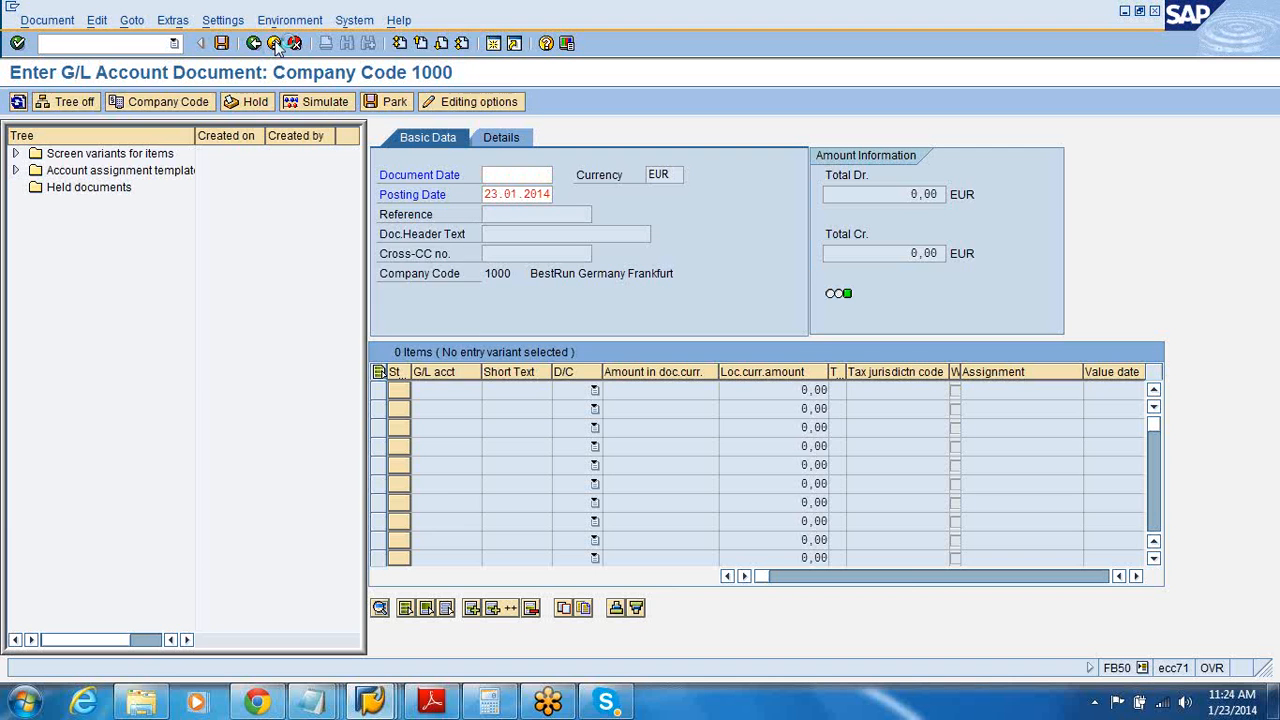
click(281, 366)
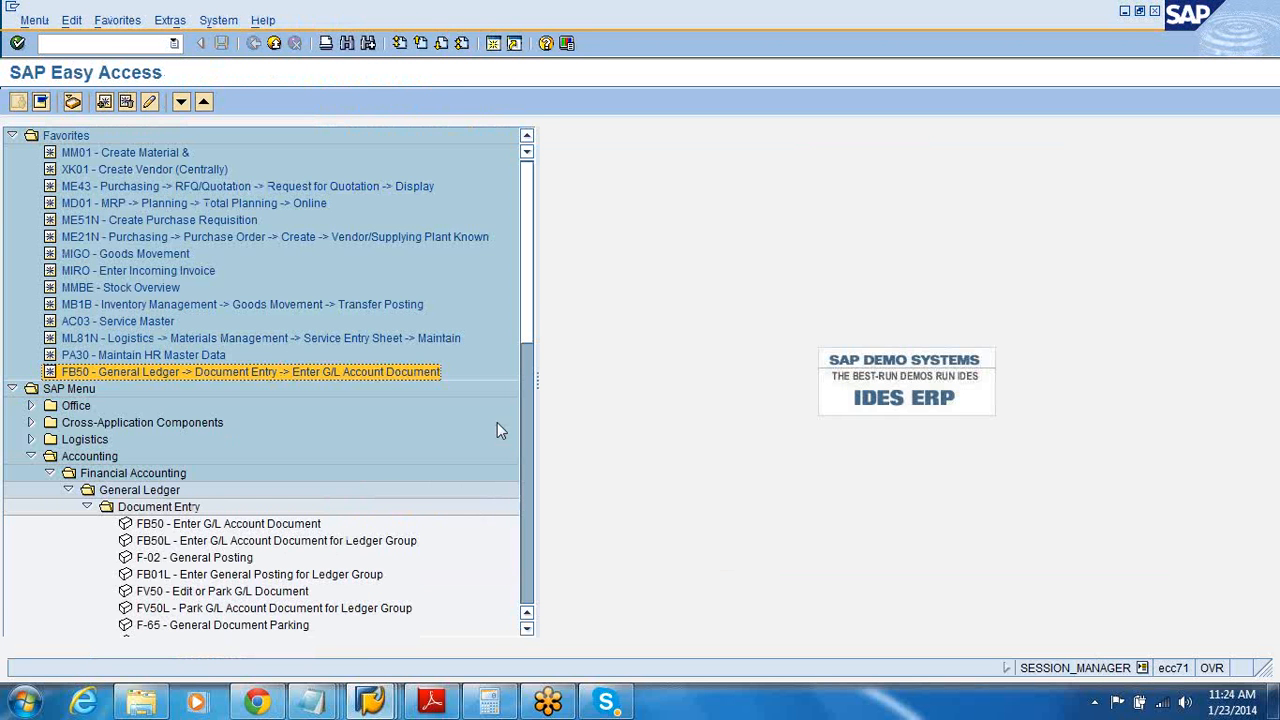
Start transaction FBV2 - Change for General Ledger parked documents and open the parked document of company code 1000, fiscal year 2014.
drag(531, 322, 533, 404)
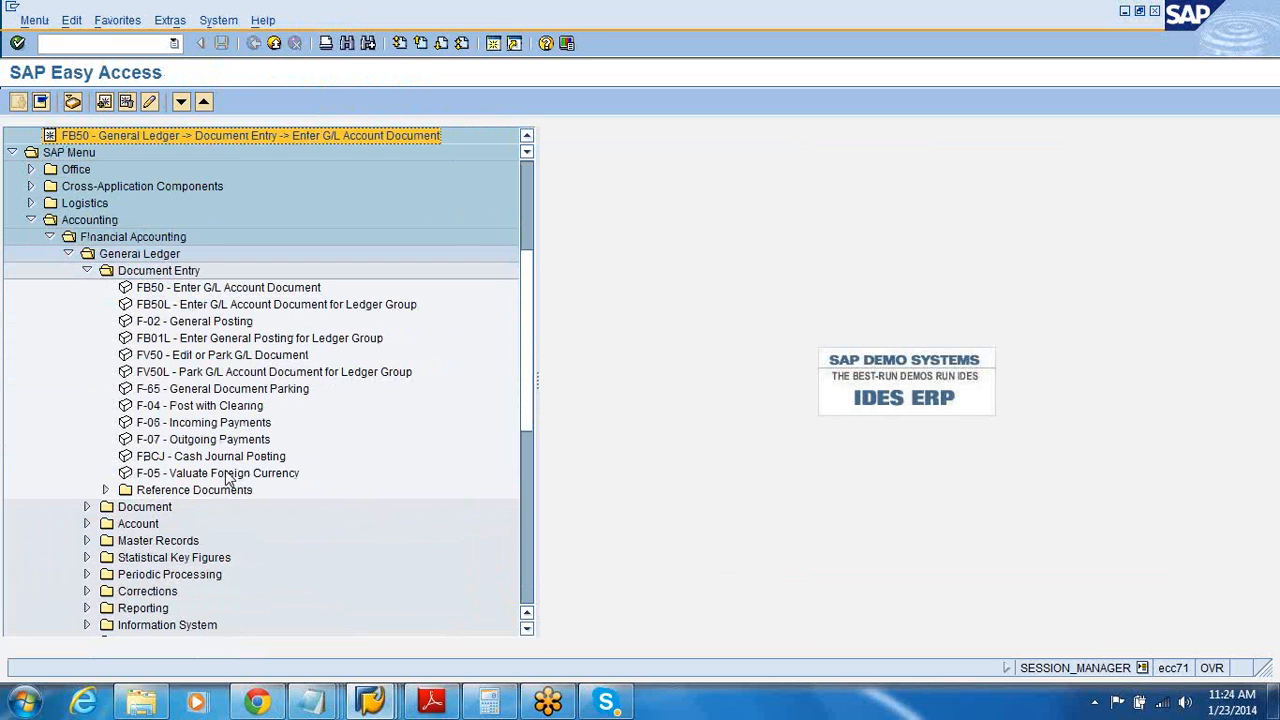
click(105, 490)
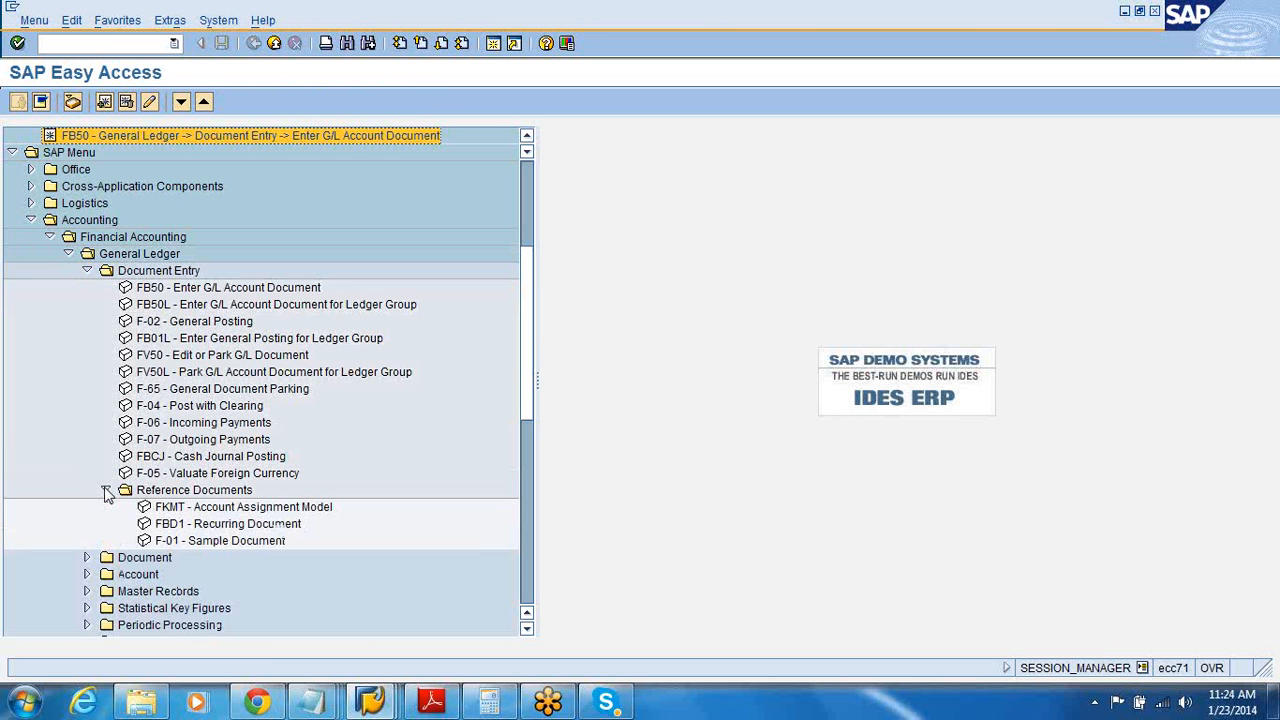
click(87, 558)
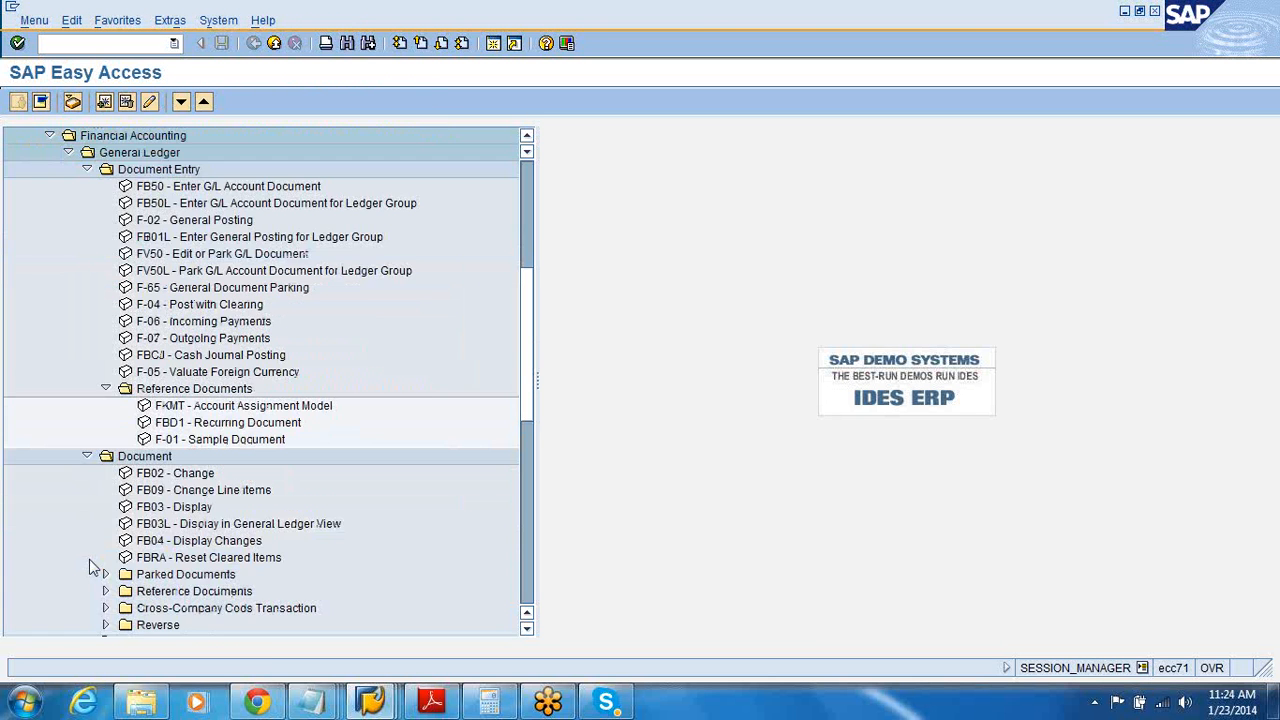
click(105, 575)
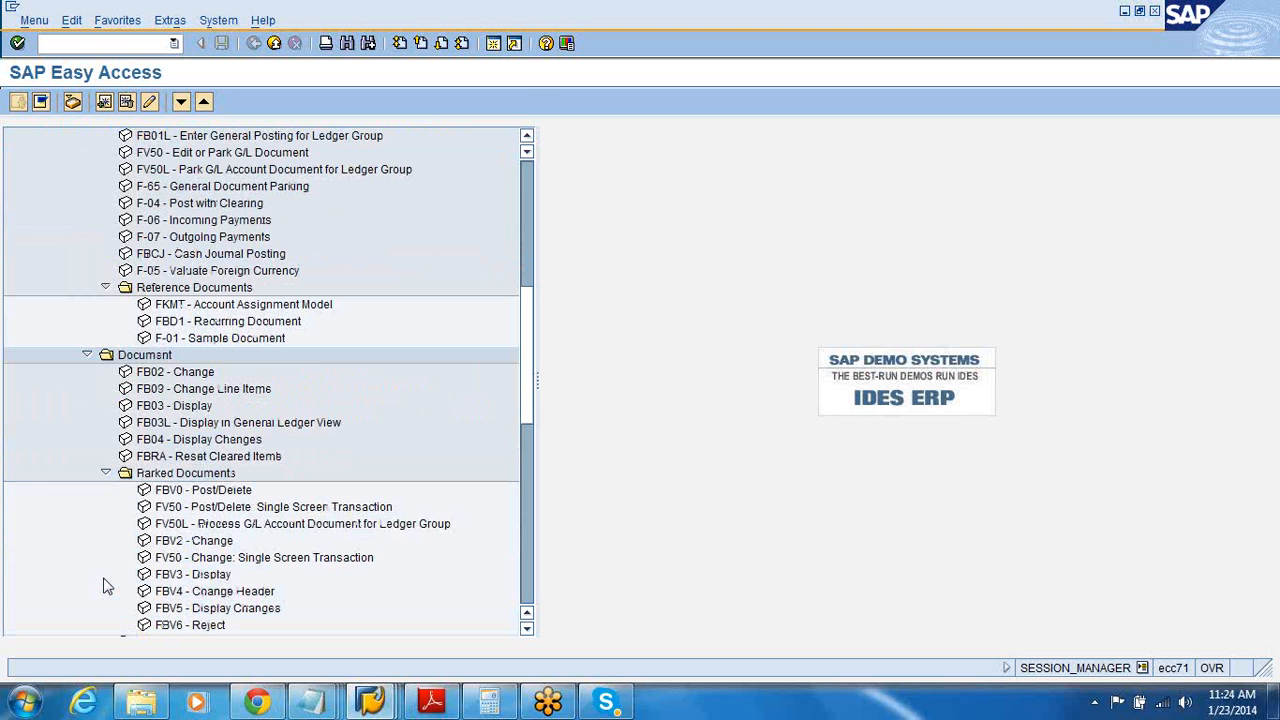
double_click(173, 541)
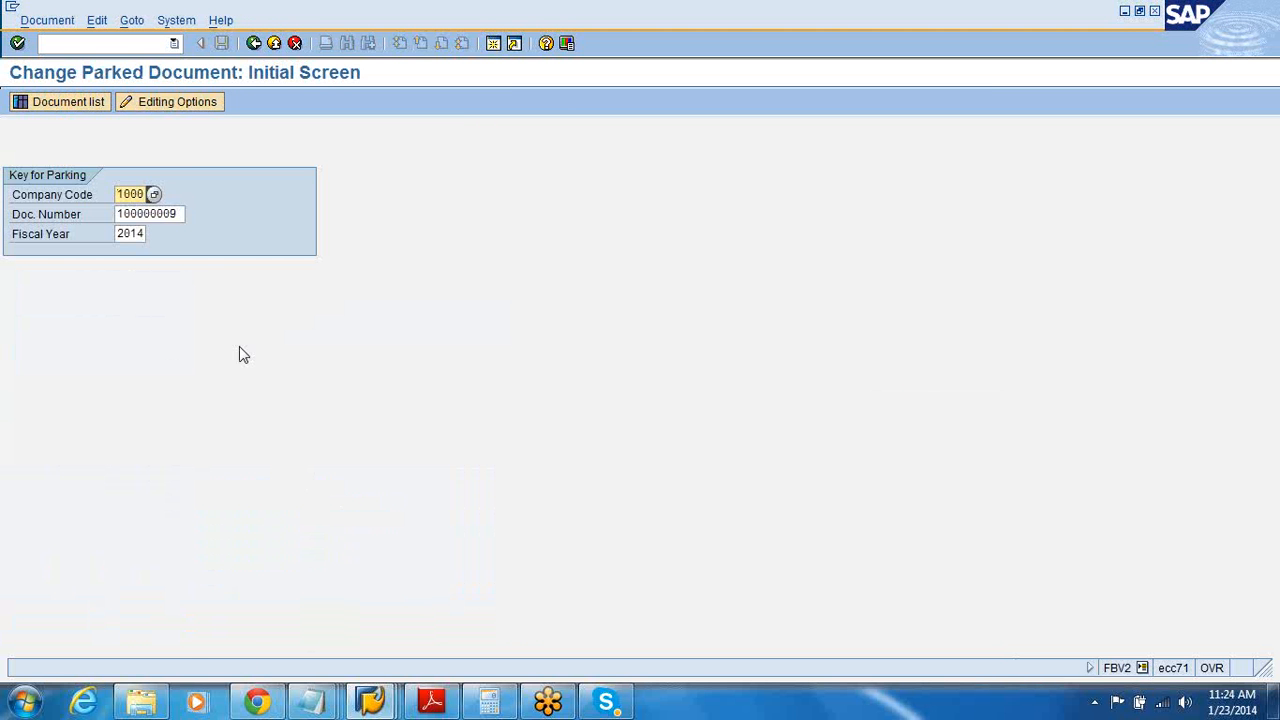
key(Return)
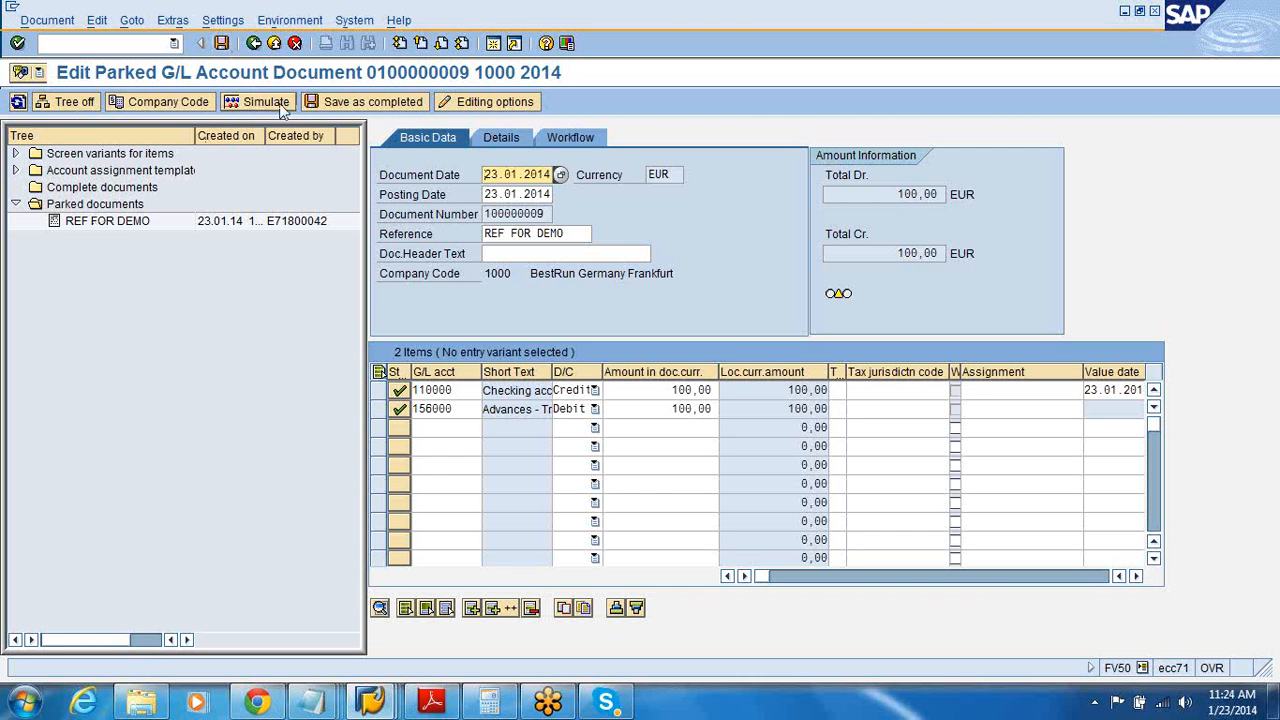
Try to save the parked document unchanged, and change its reference to REF FOR POSTING.
click(222, 44)
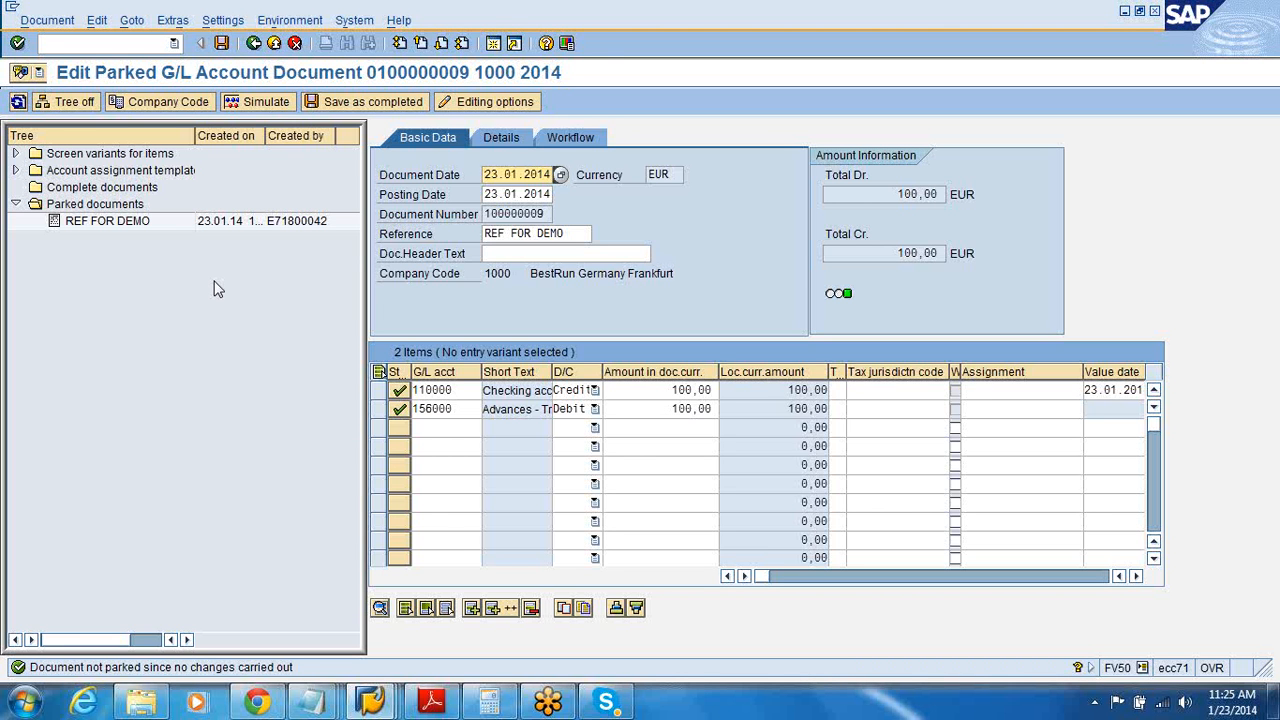
click(567, 232)
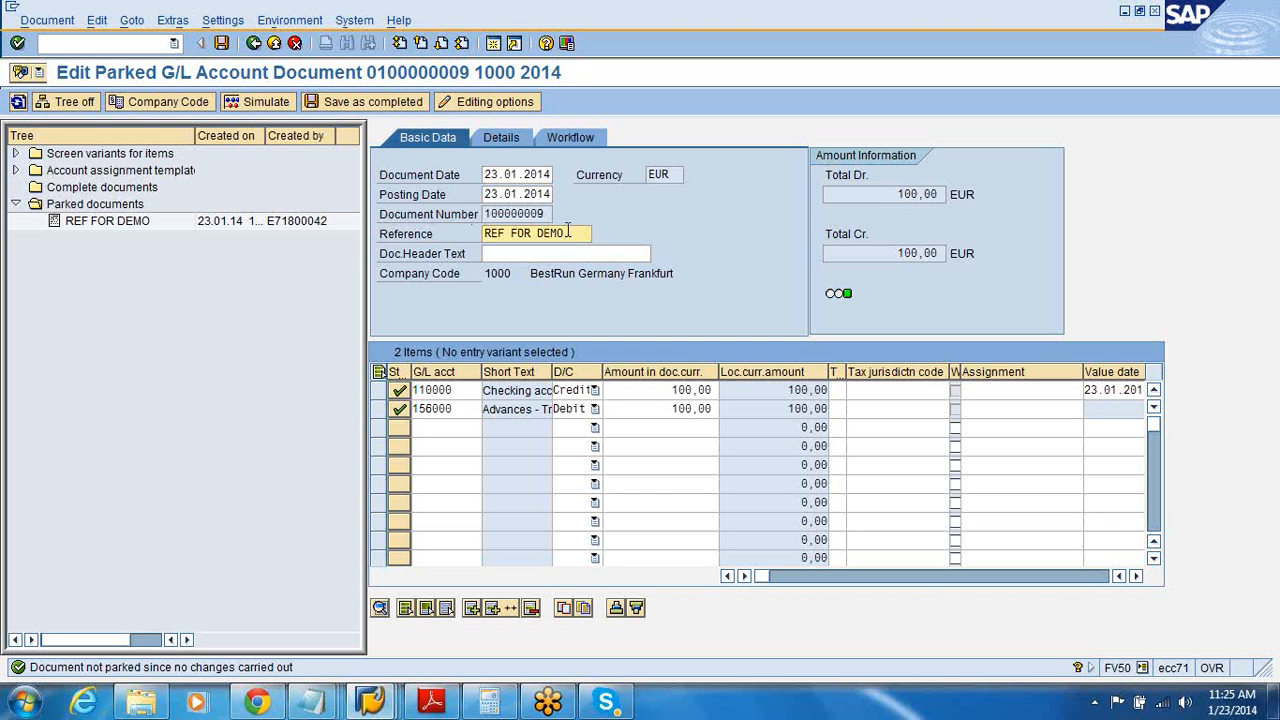
key(BackSpace)
key(BackSpace)
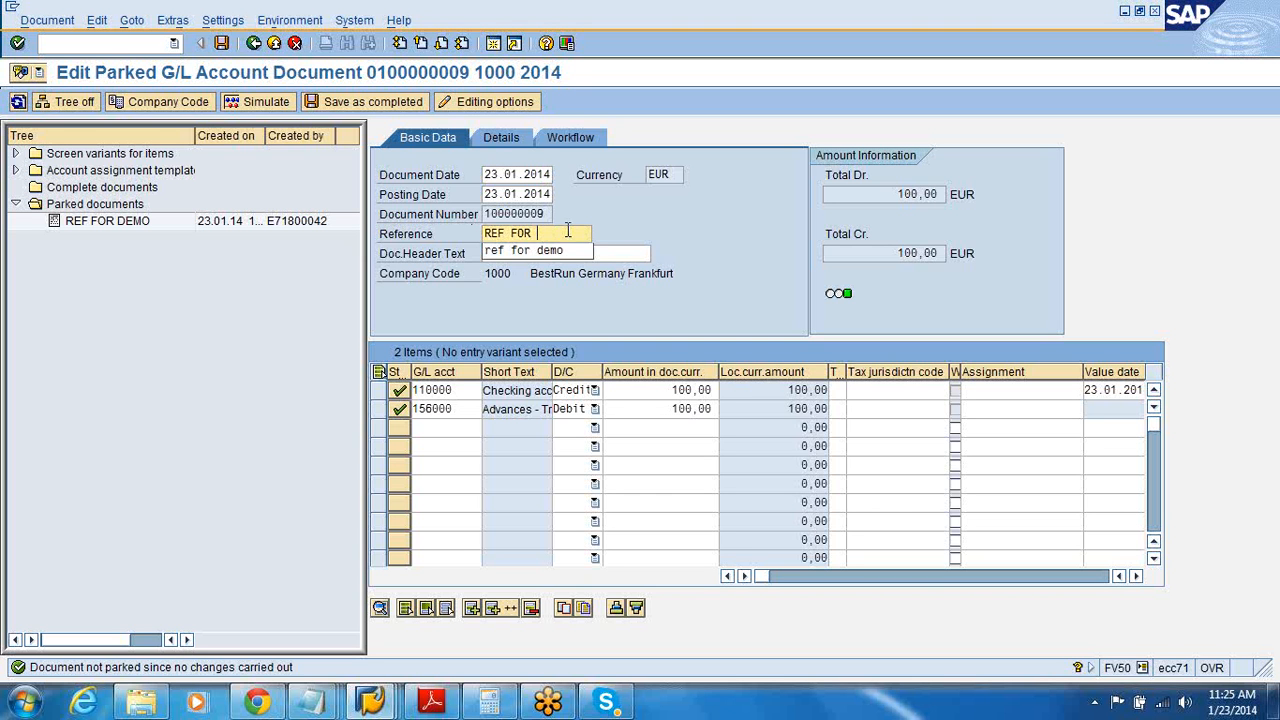
text(posting)
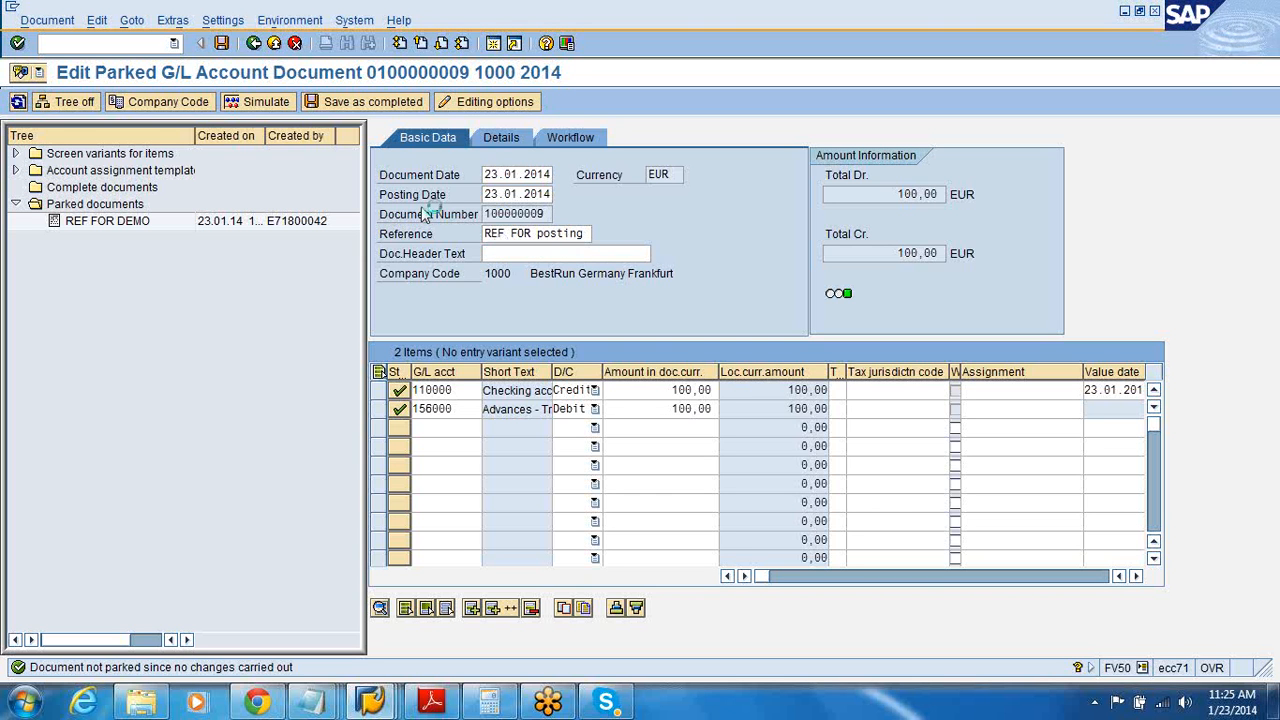
key(Return)
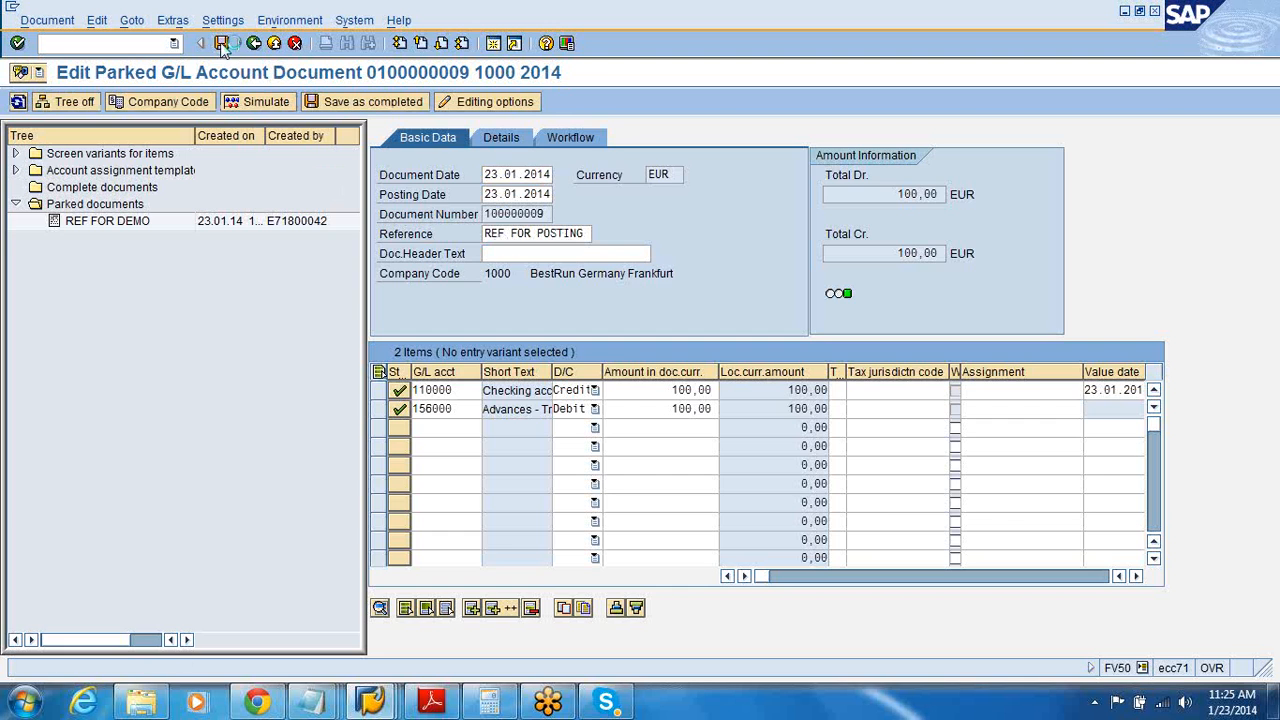
Save the parked document with its changed reference and return to the SAP Easy Access screen.
click(221, 43)
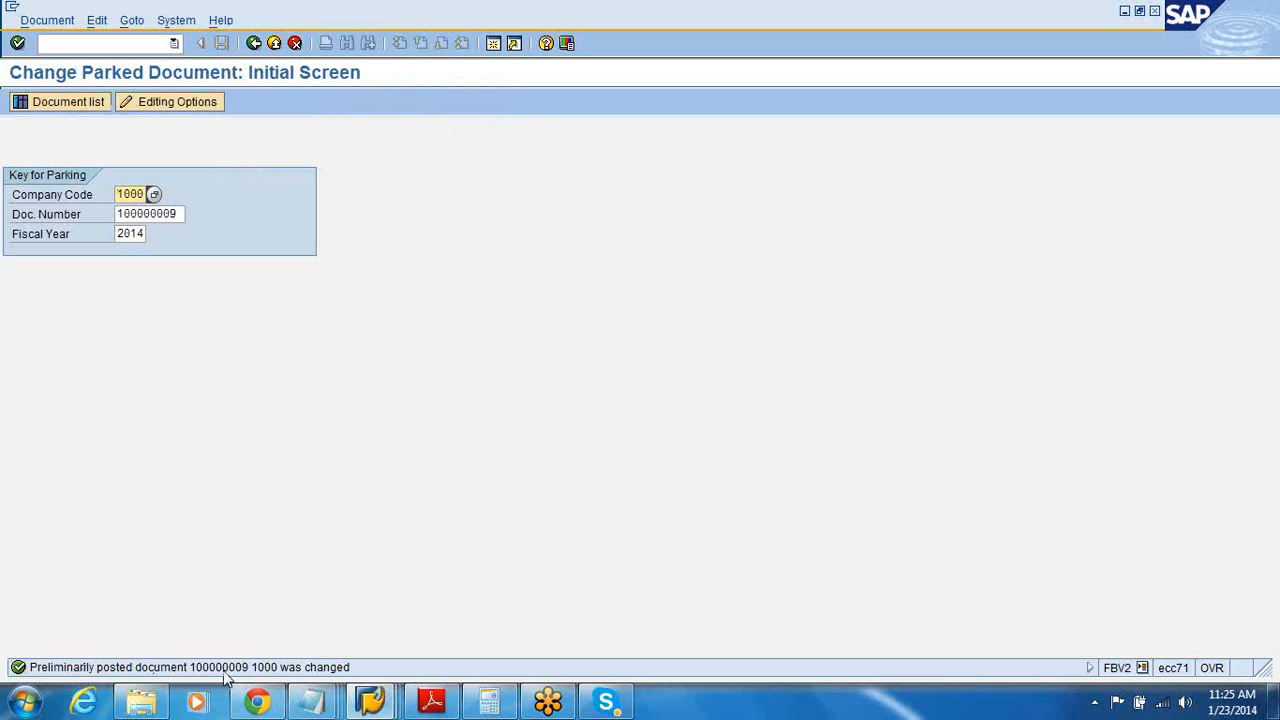
click(254, 43)
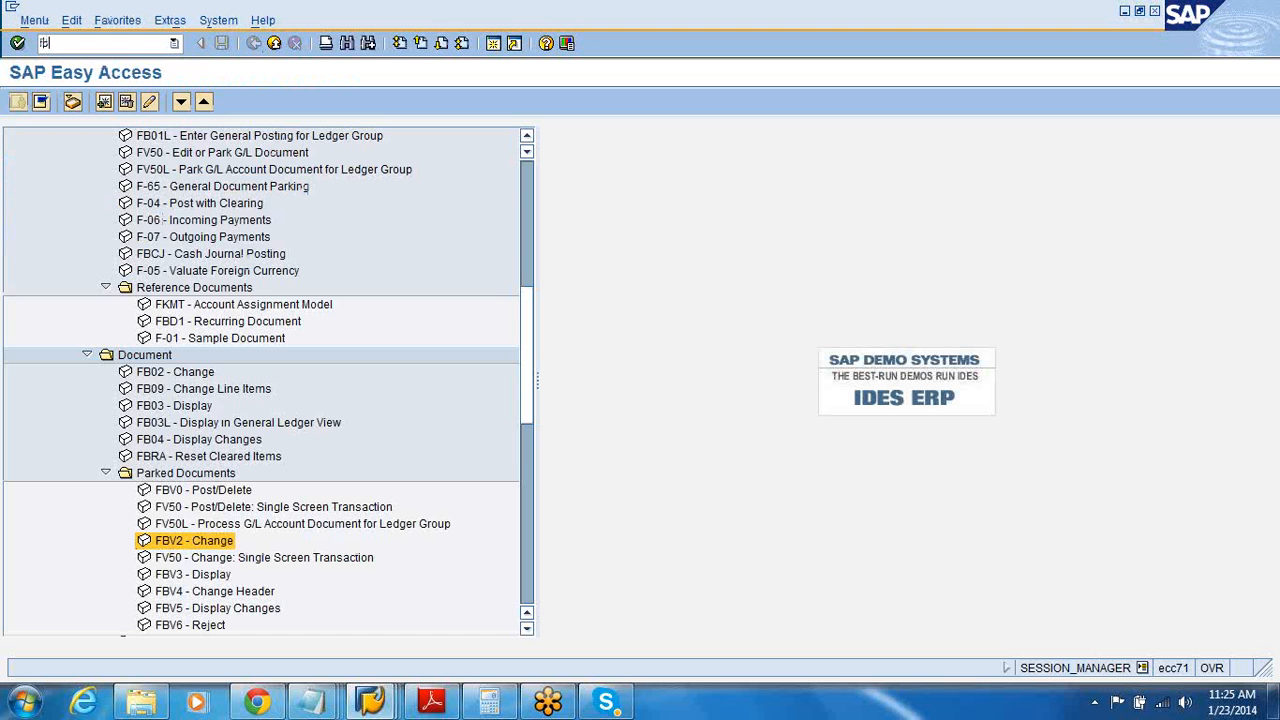
Display the parked document of company code 1000, fiscal year 2014, with transaction FB03, narrow its tree area, and return to the initial screen.
key(Return)
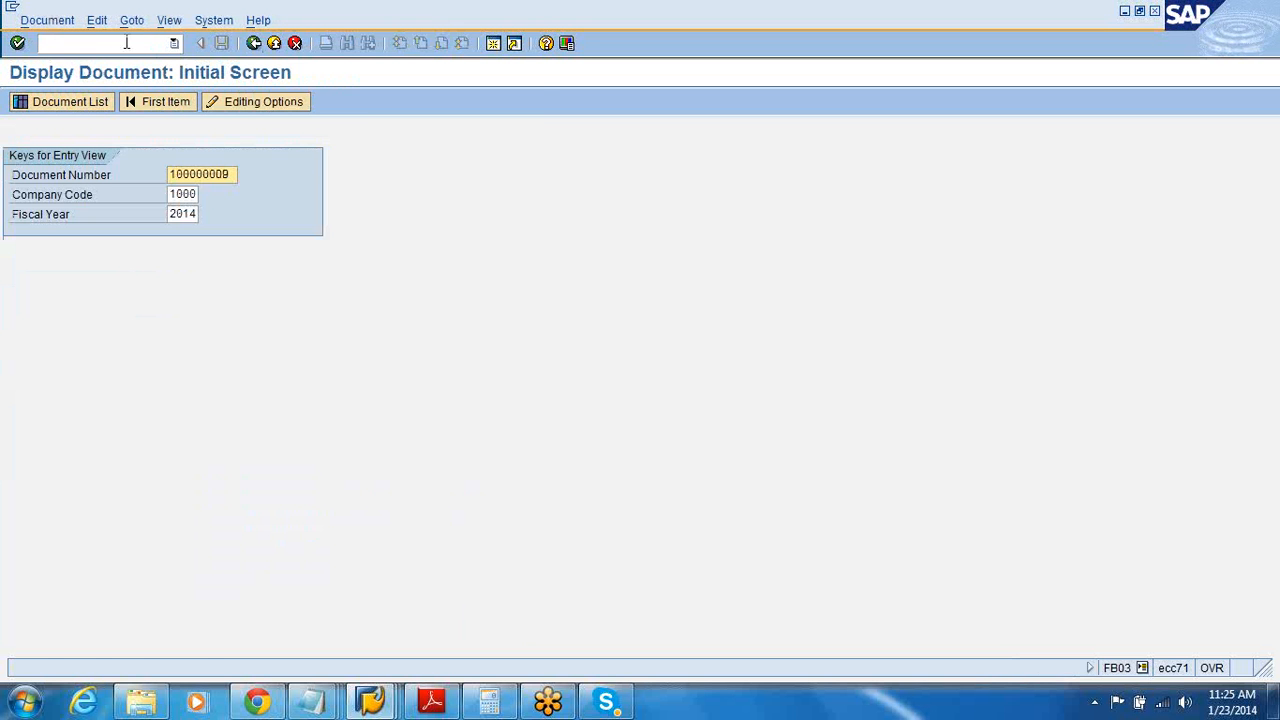
key(Return)
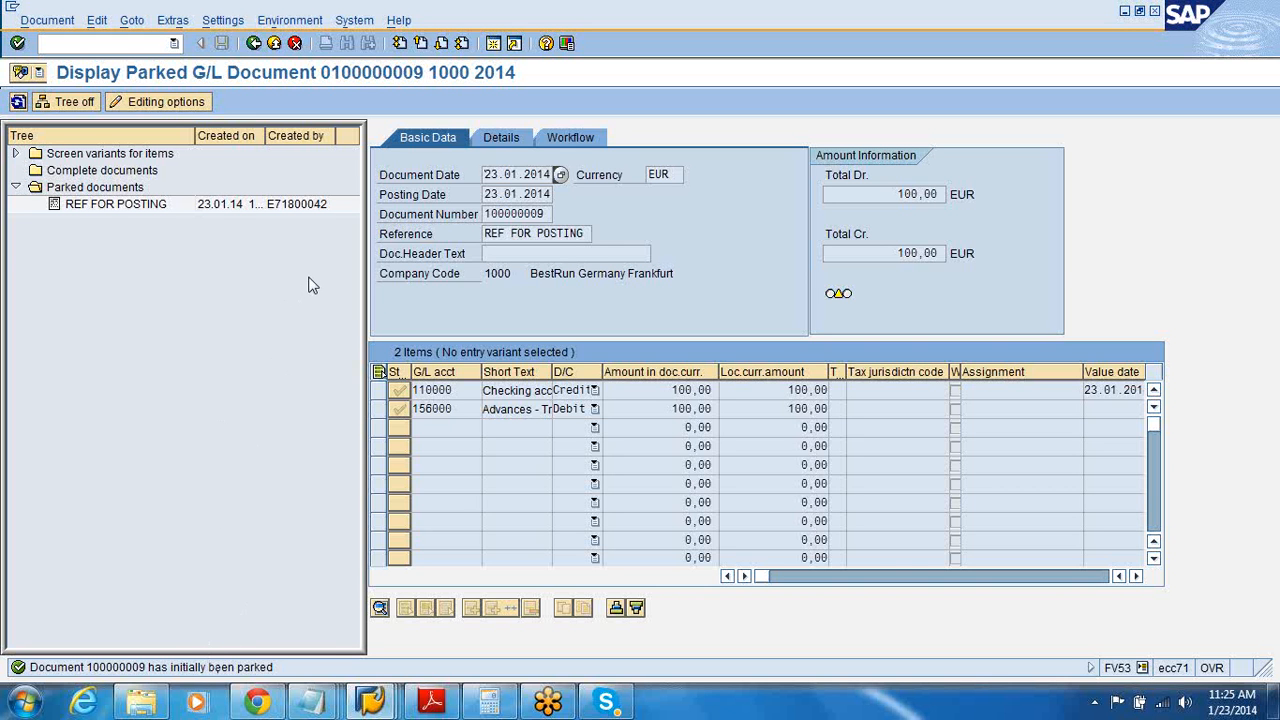
drag(366, 261, 188, 295)
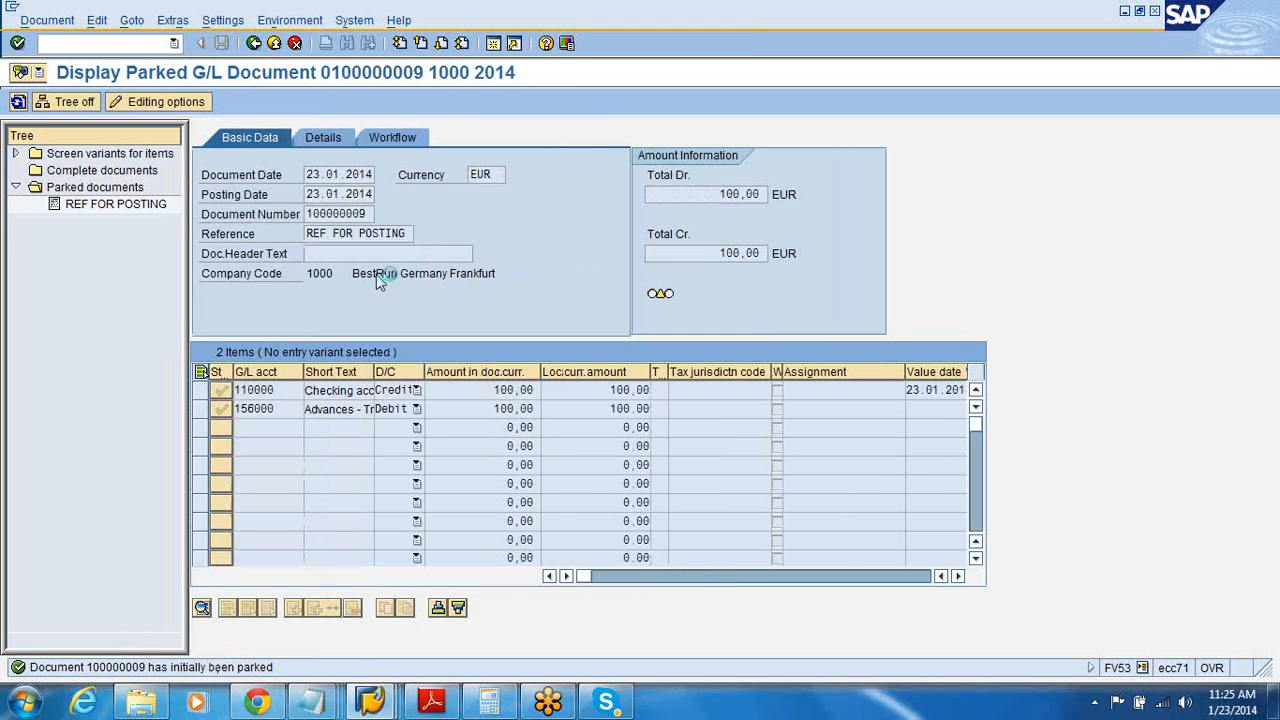
click(254, 43)
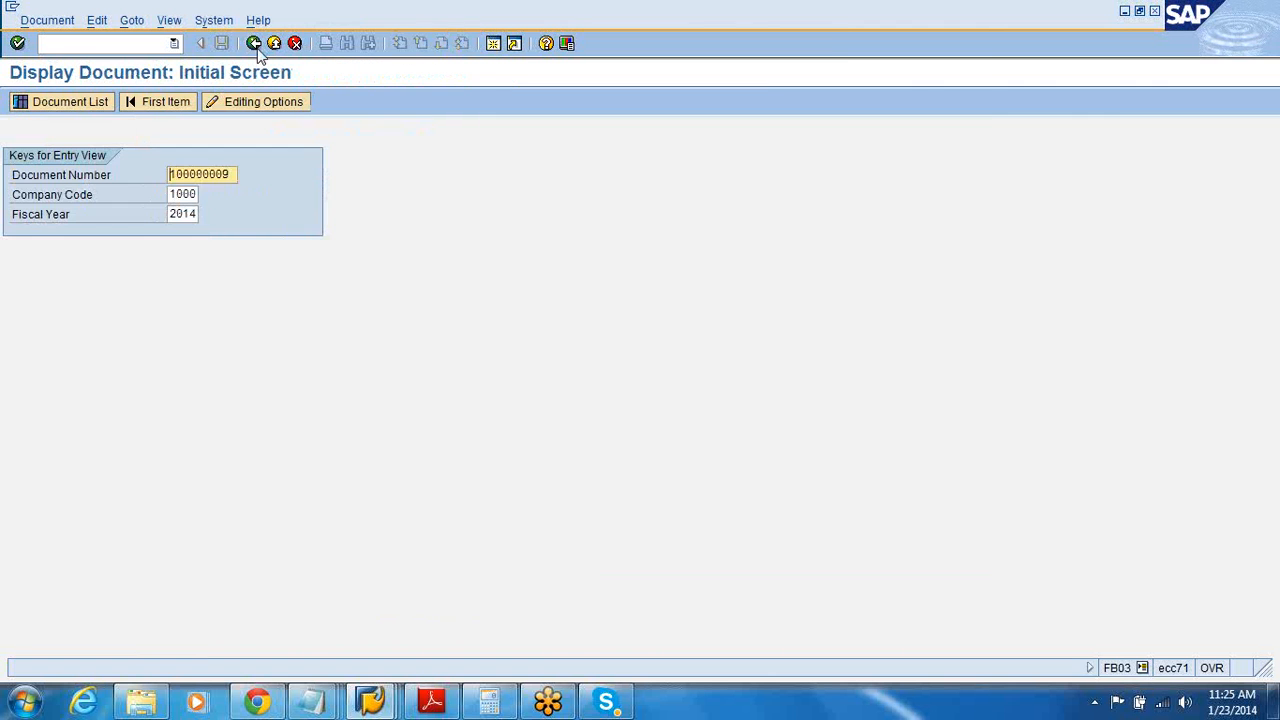
Display the parked document again with its tree hidden, and review its details and basic data.
click(164, 104)
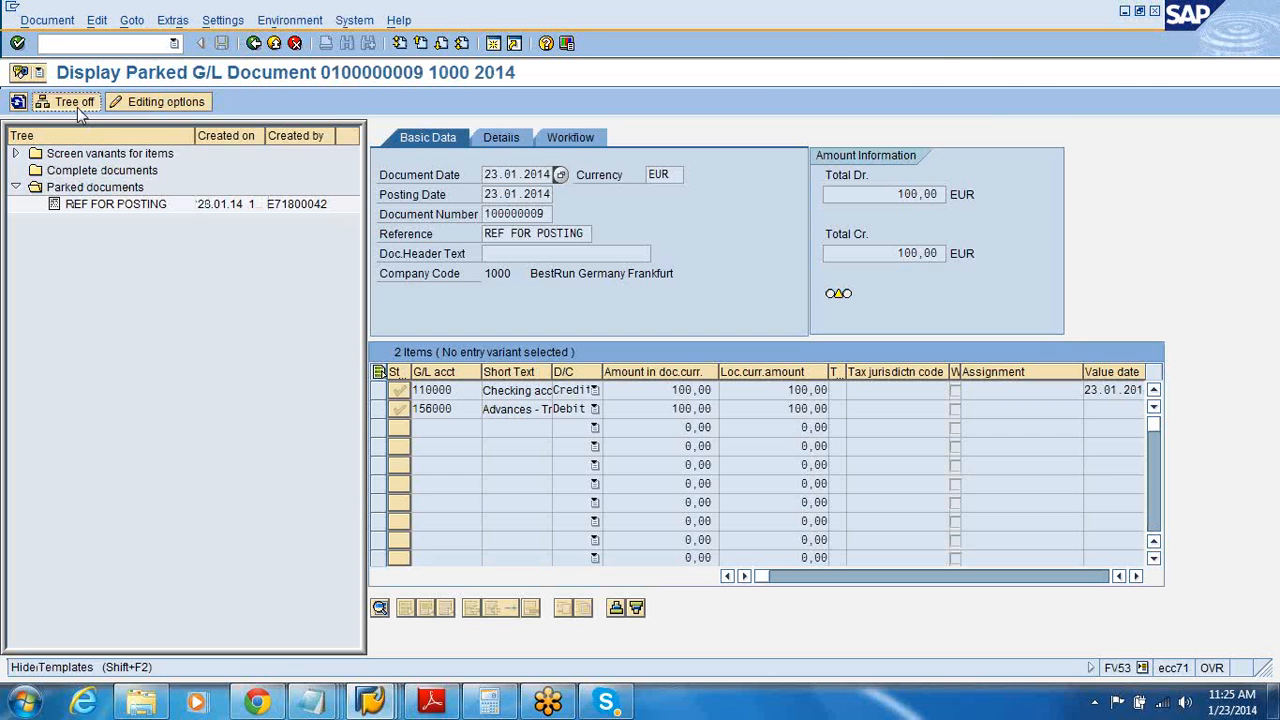
click(77, 104)
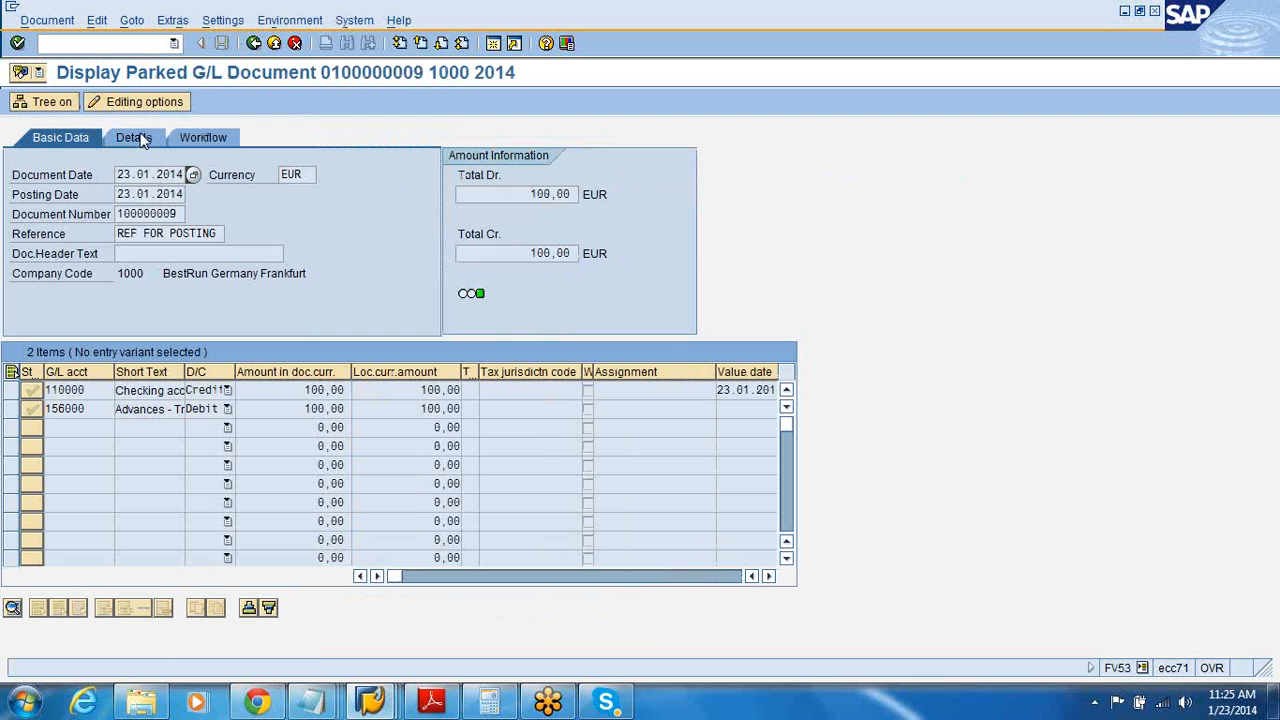
click(141, 139)
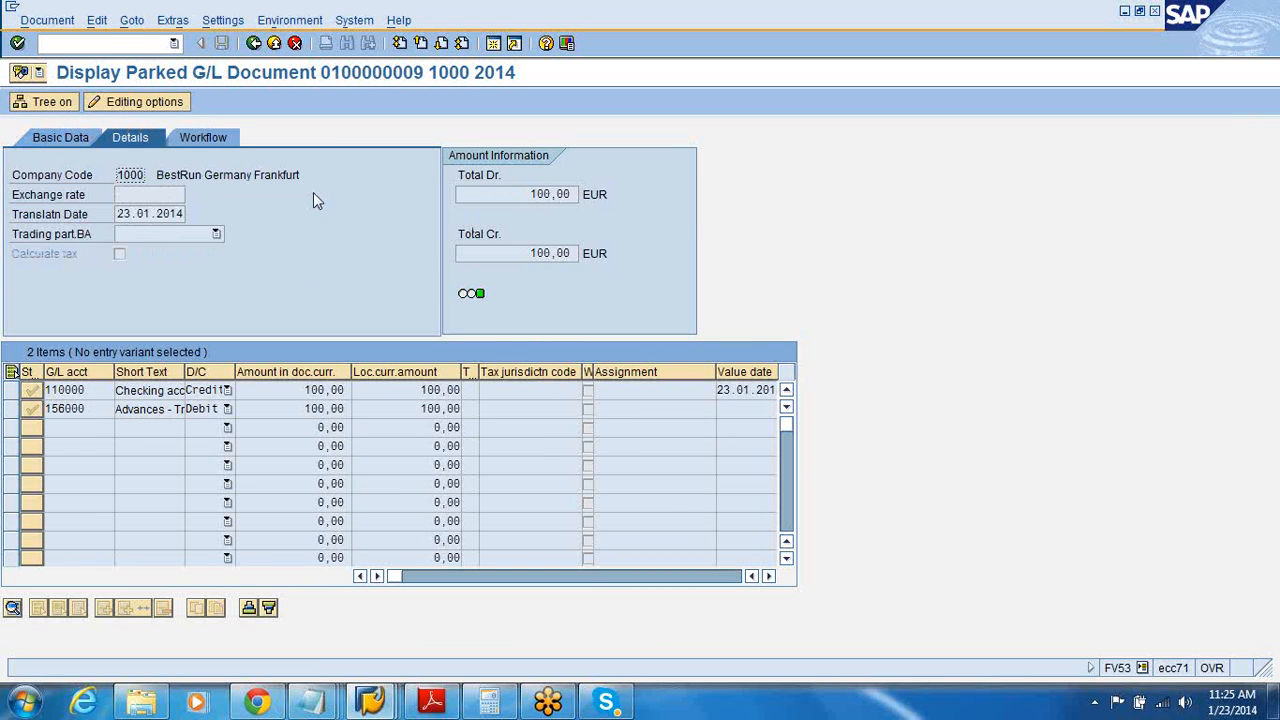
click(62, 140)
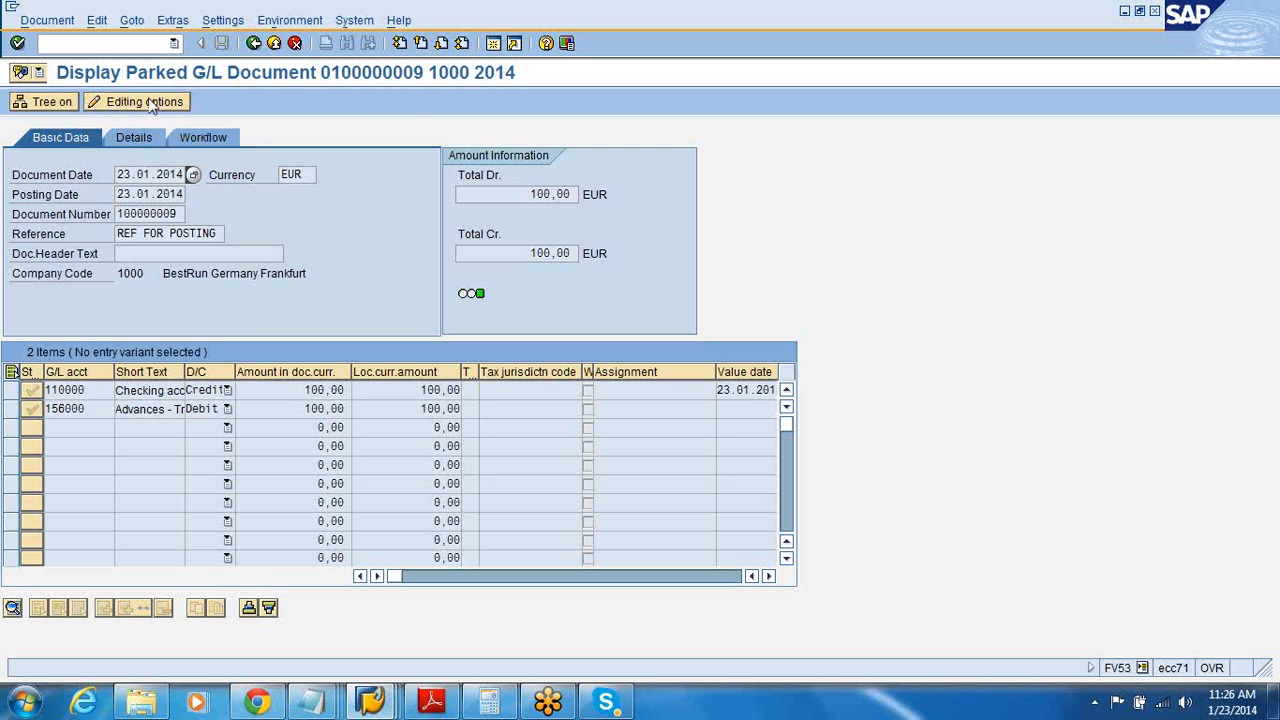
Try to display the accounting documents belonging to the parked document, and return to the SAP Easy Access screen.
click(214, 27)
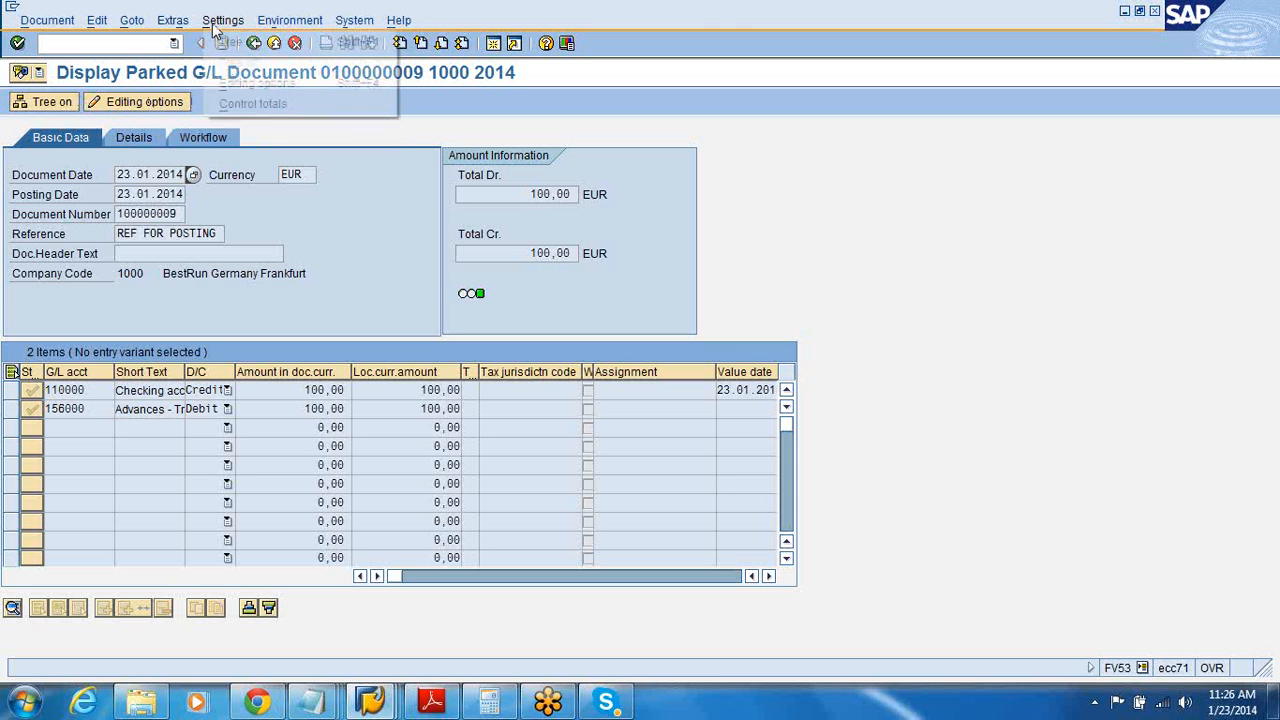
mouse_move(98, 24)
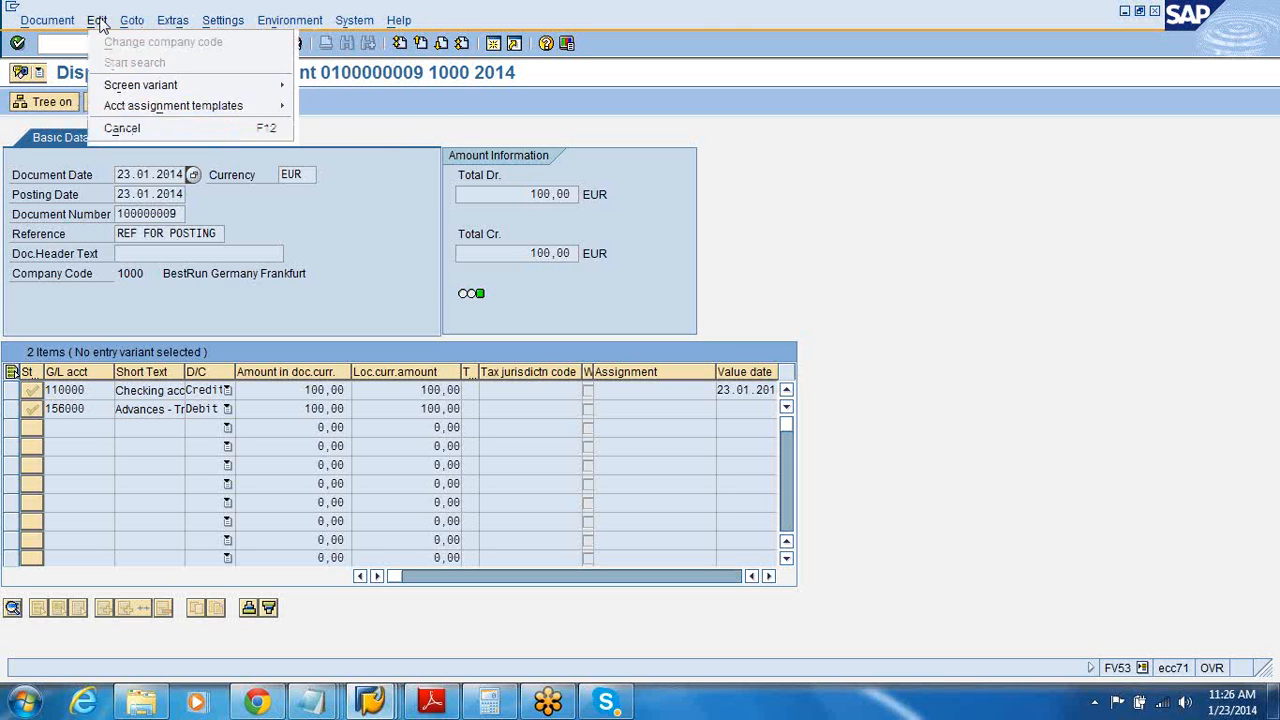
mouse_move(290, 20)
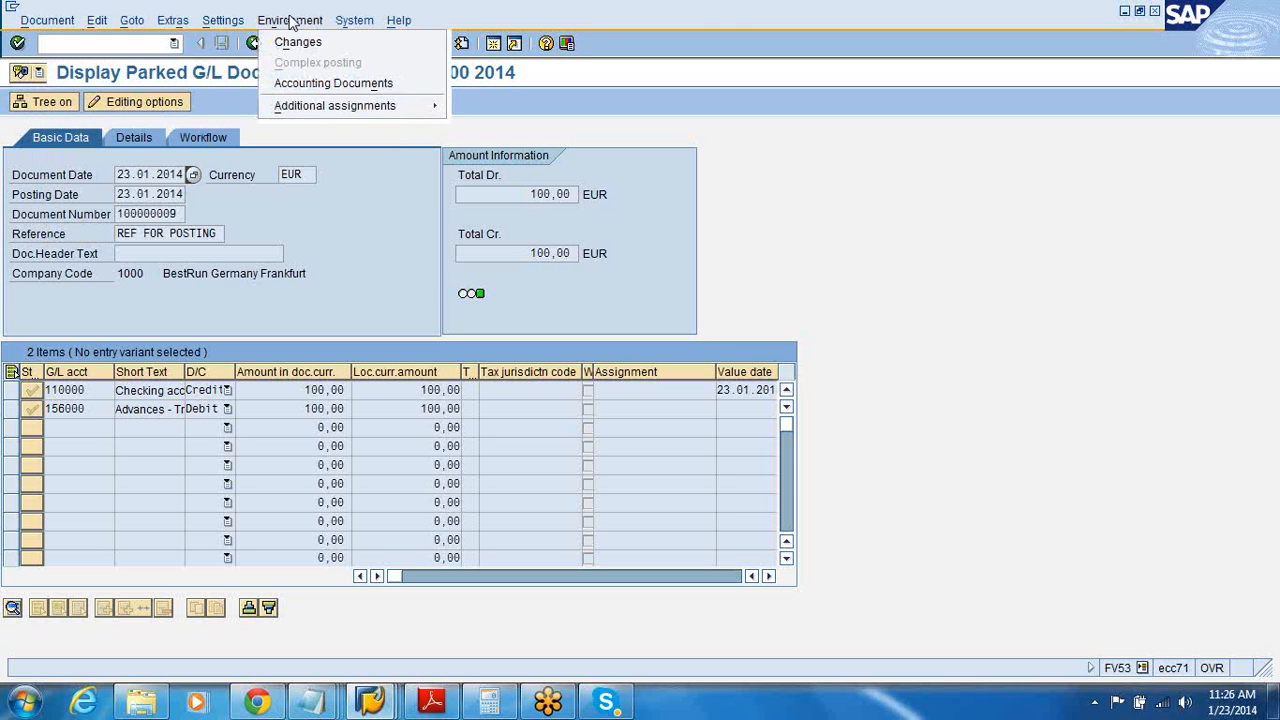
click(298, 80)
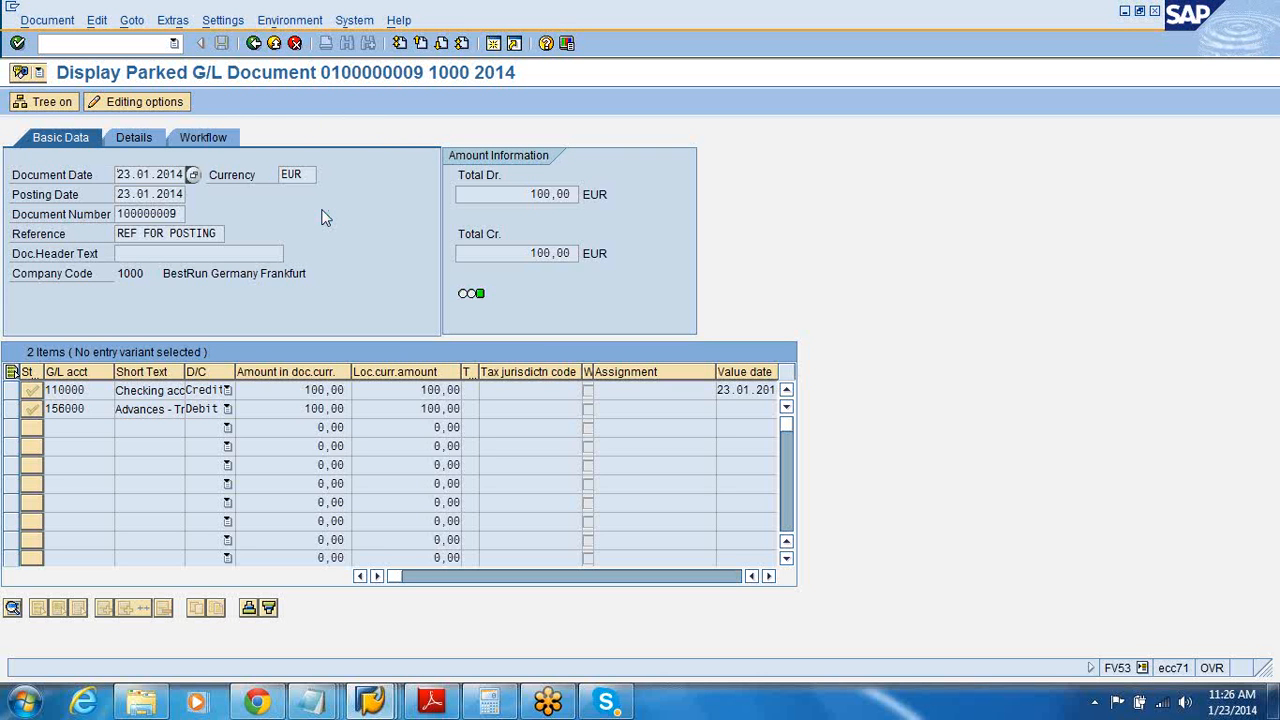
click(255, 44)
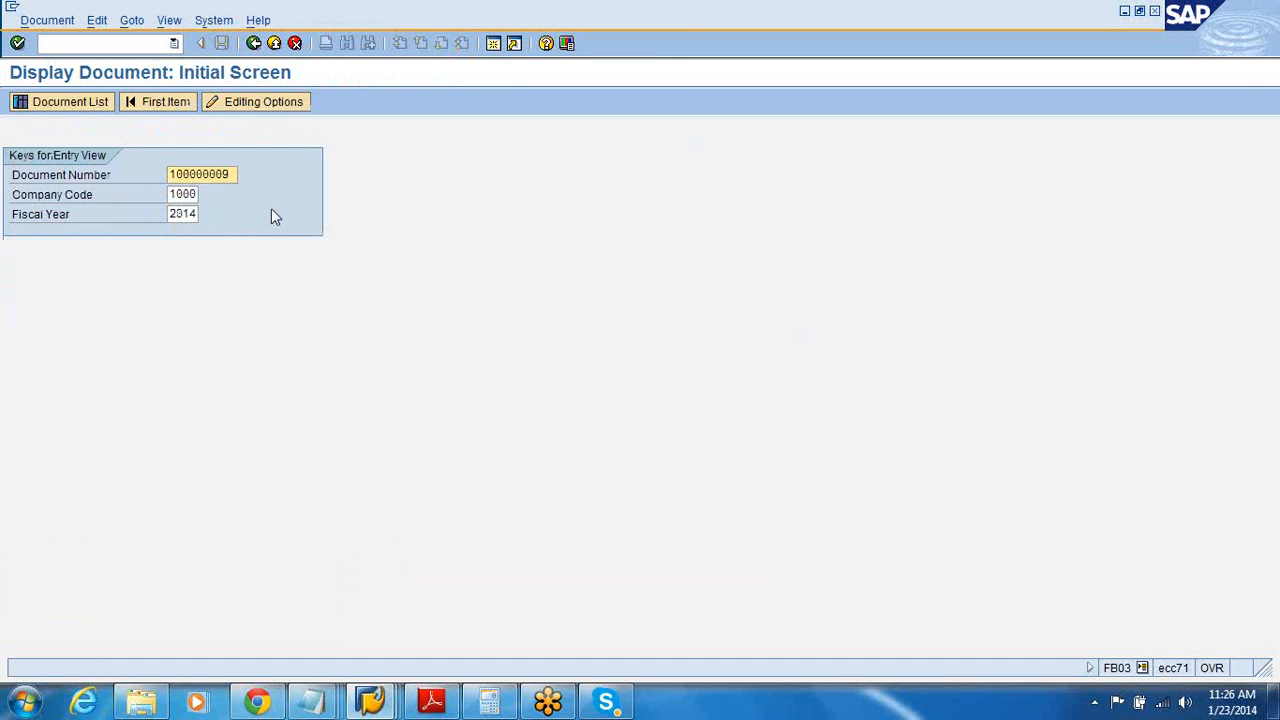
click(254, 43)
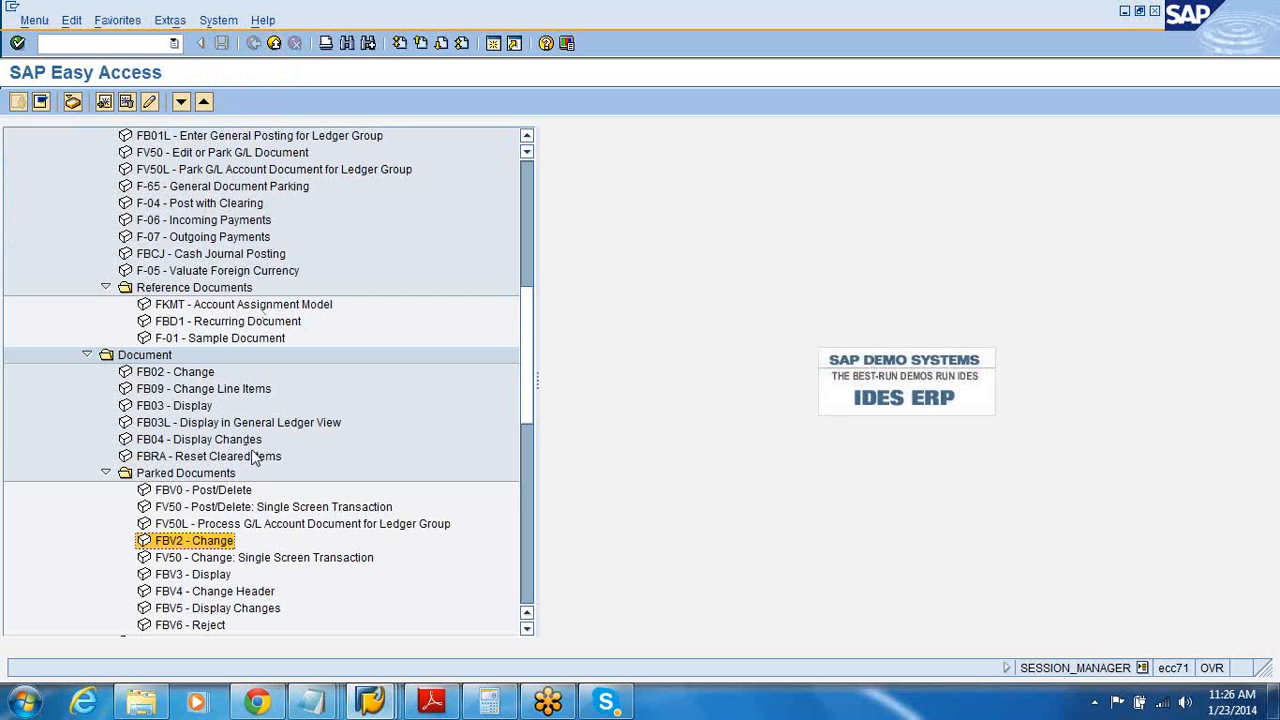
Open the parked document in FBV2 - Change, save it as completed, and return to the SAP Easy Access screen.
double_click(225, 545)
key(Return)
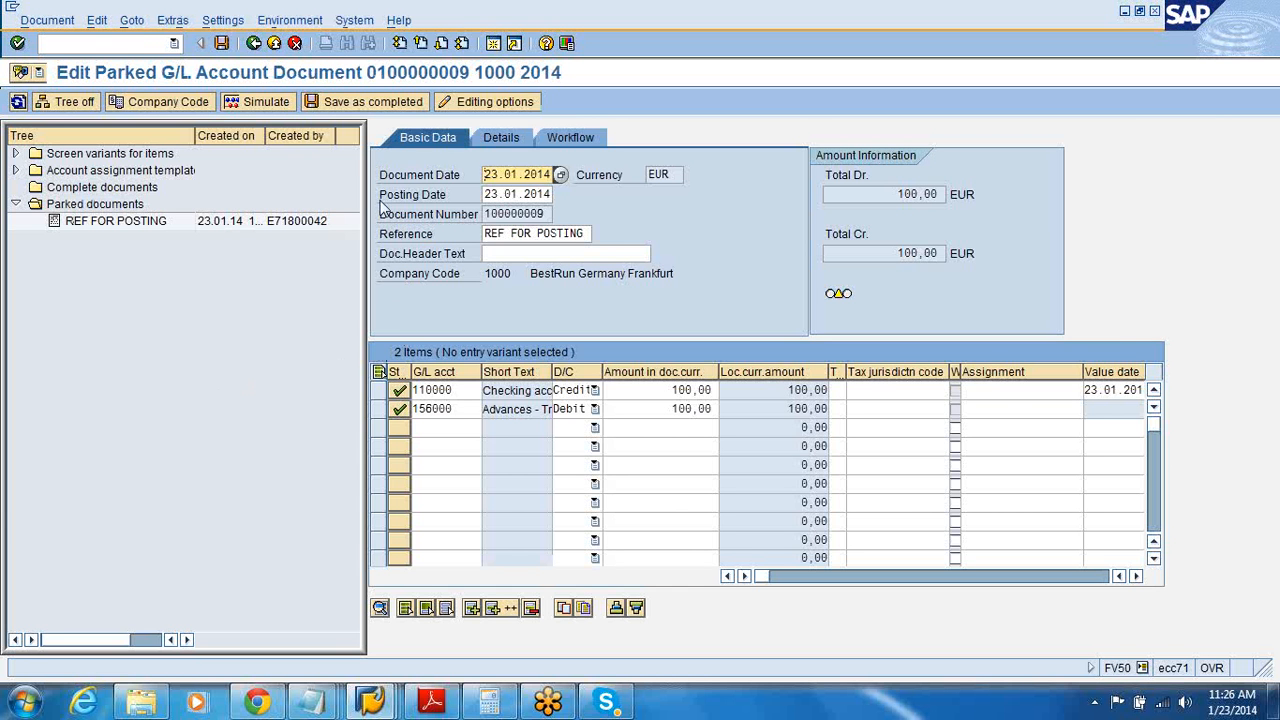
click(374, 106)
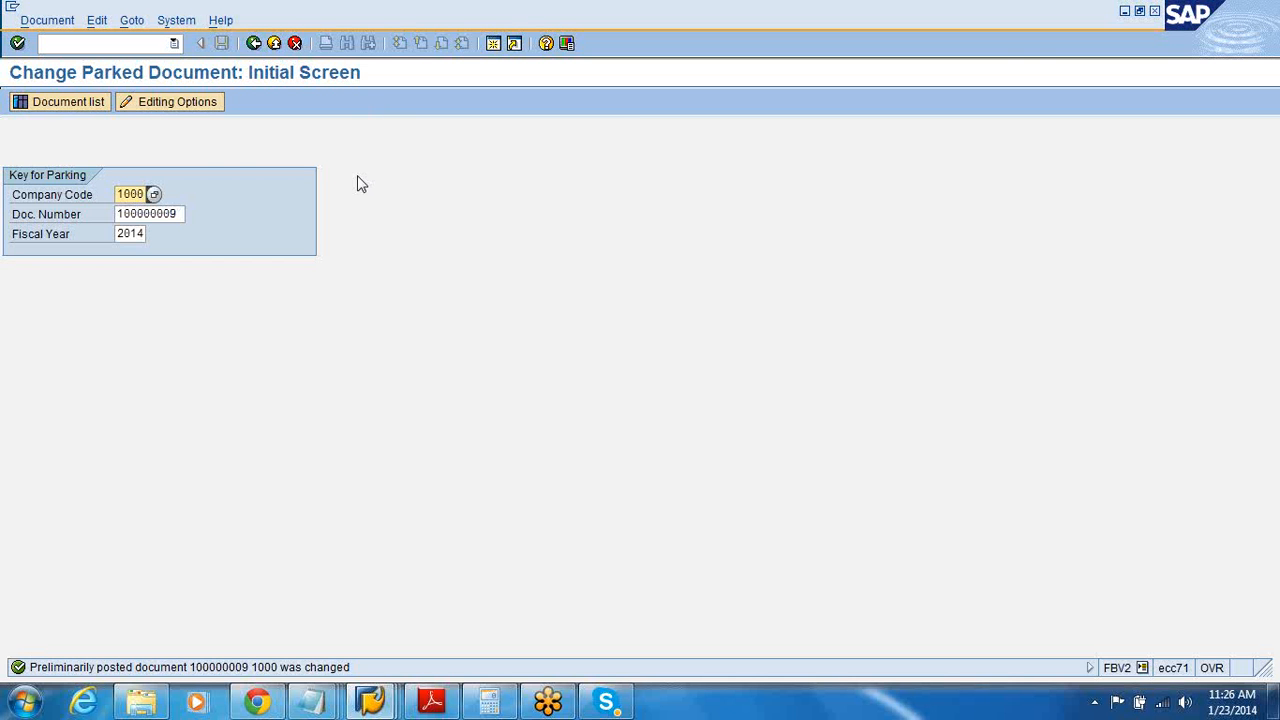
click(254, 45)
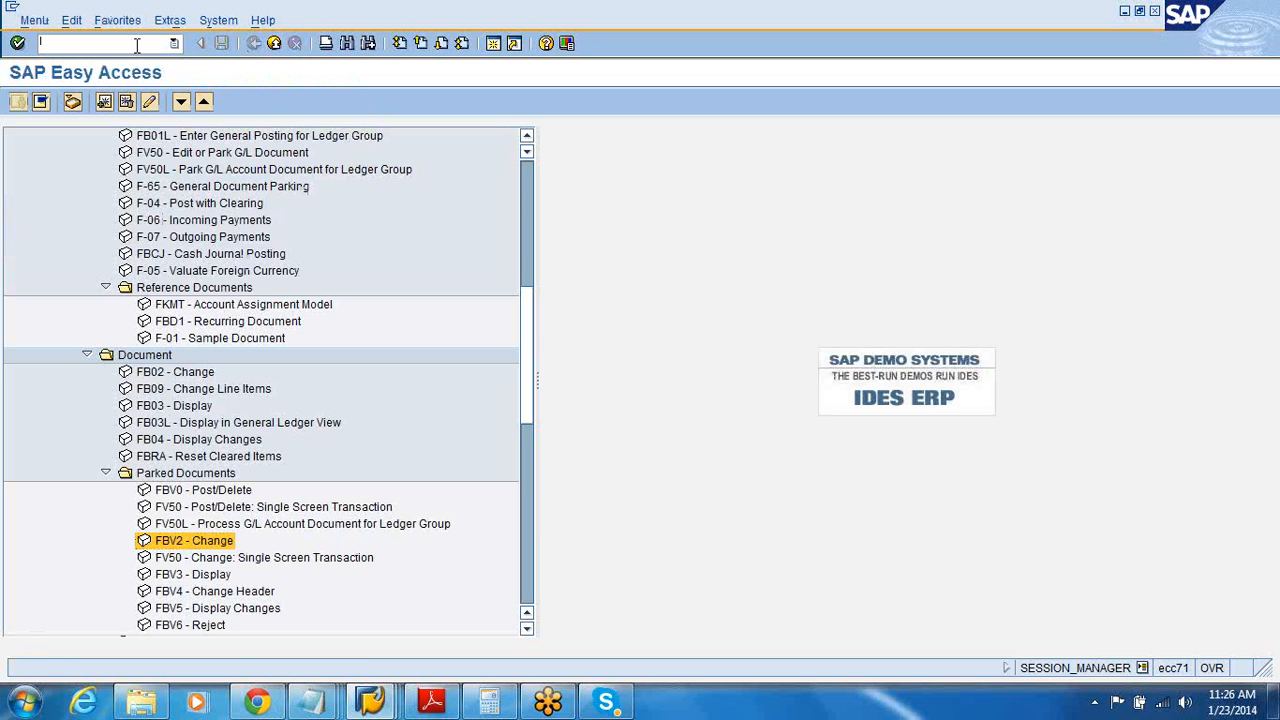
Display the completed parked document with transaction FB03, refresh its narrowed document tree, and return to the SAP Easy Access screen.
text(fb03)
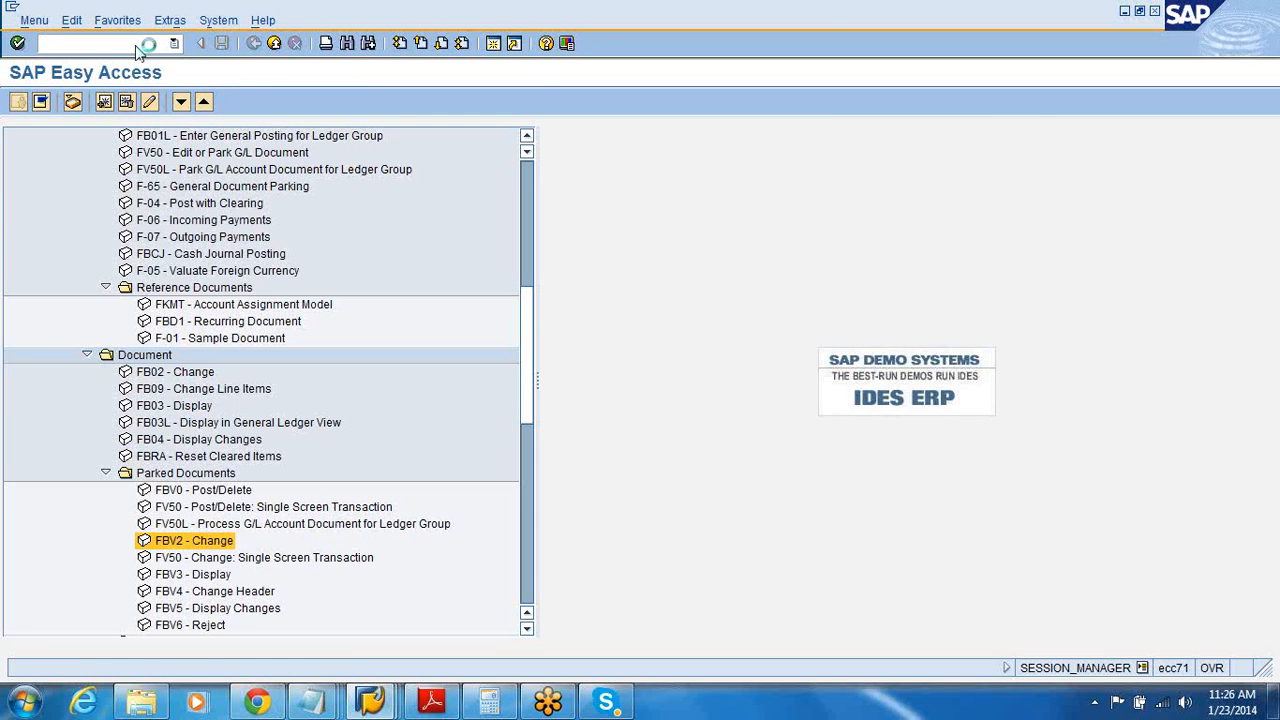
key(Return)
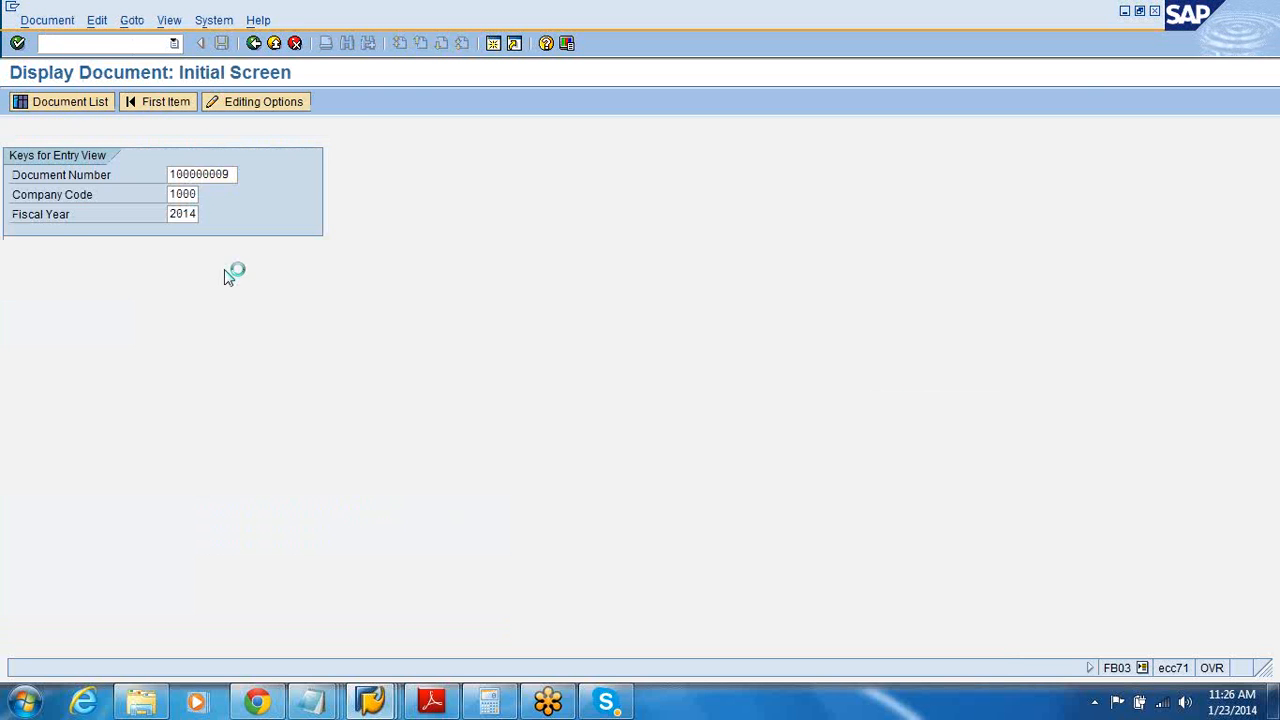
key(Return)
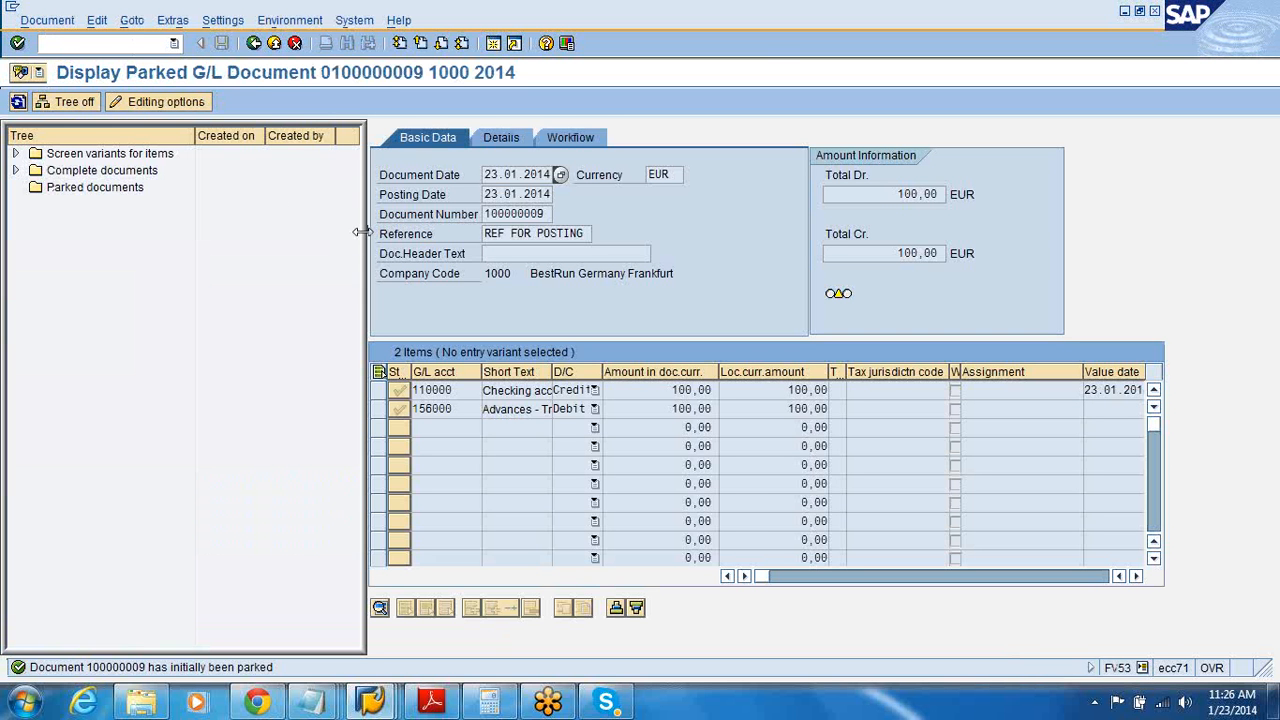
drag(365, 235, 165, 243)
click(18, 103)
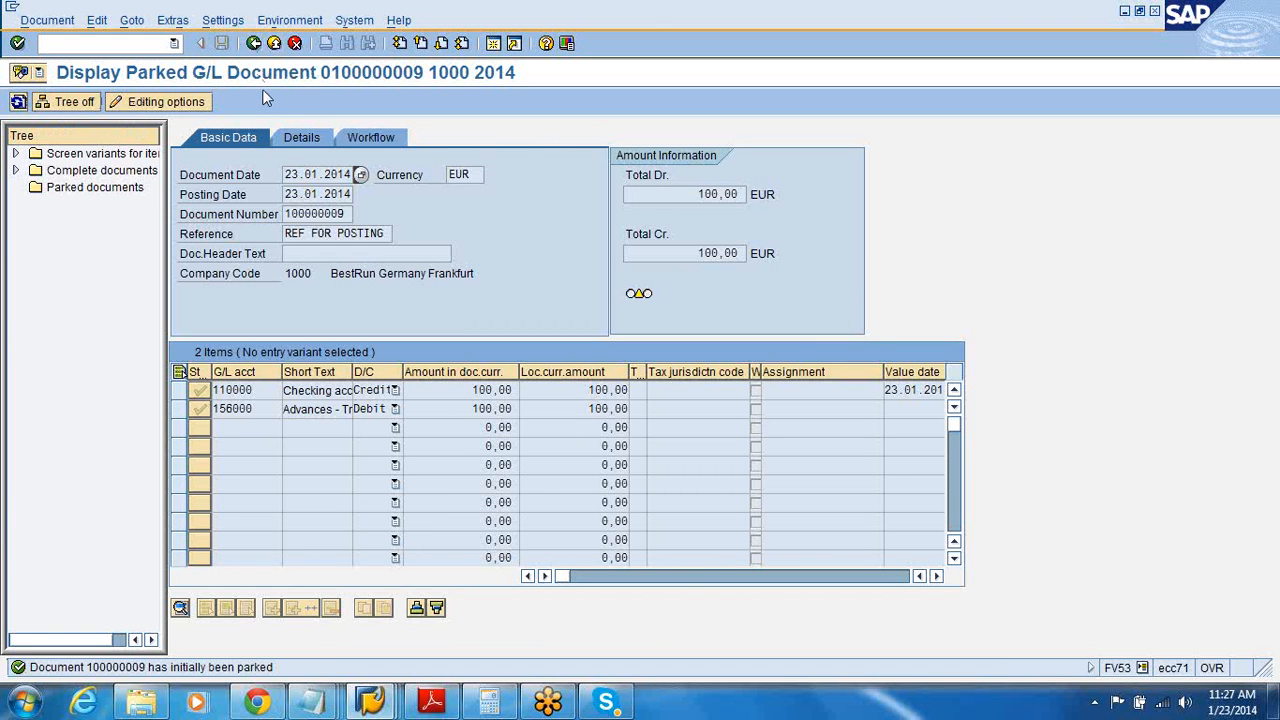
click(254, 44)
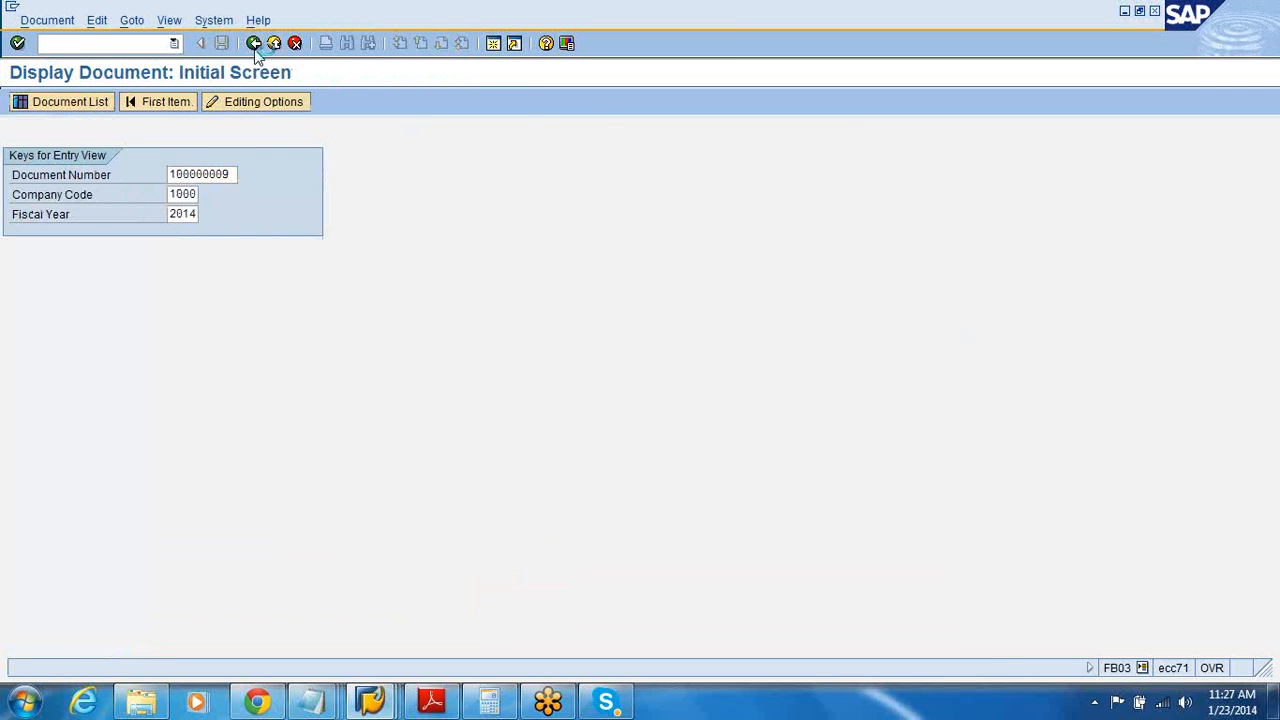
click(255, 44)
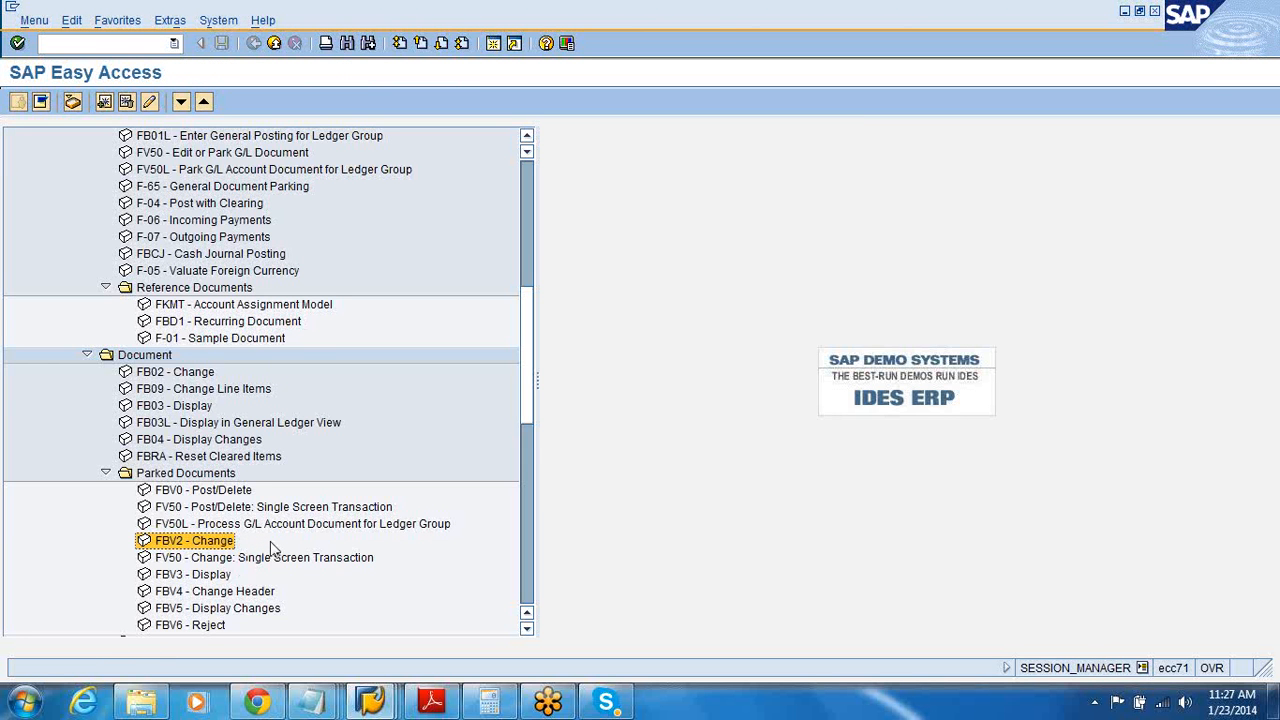
Open the parked document in FBV0 - Post/Delete, save it without posting, and return to the SAP Easy Access screen.
scroll(528, 400, down, 4)
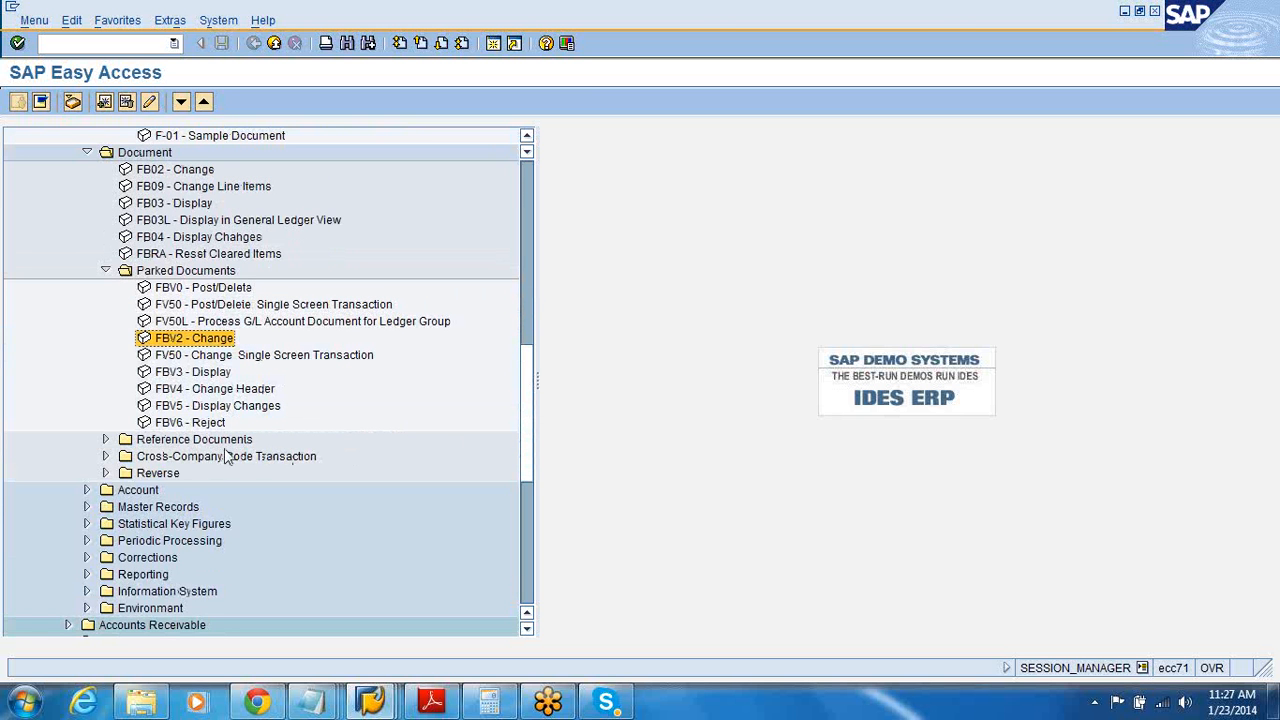
click(105, 439)
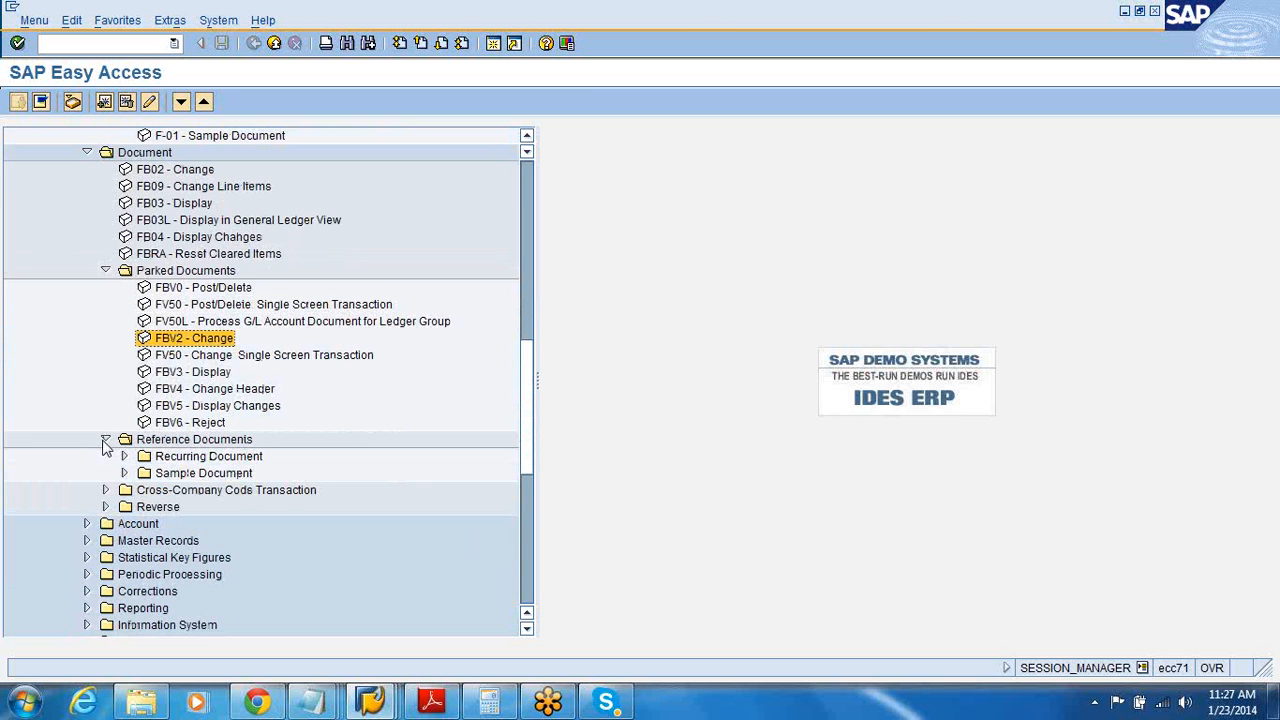
click(186, 290)
double_click(186, 290)
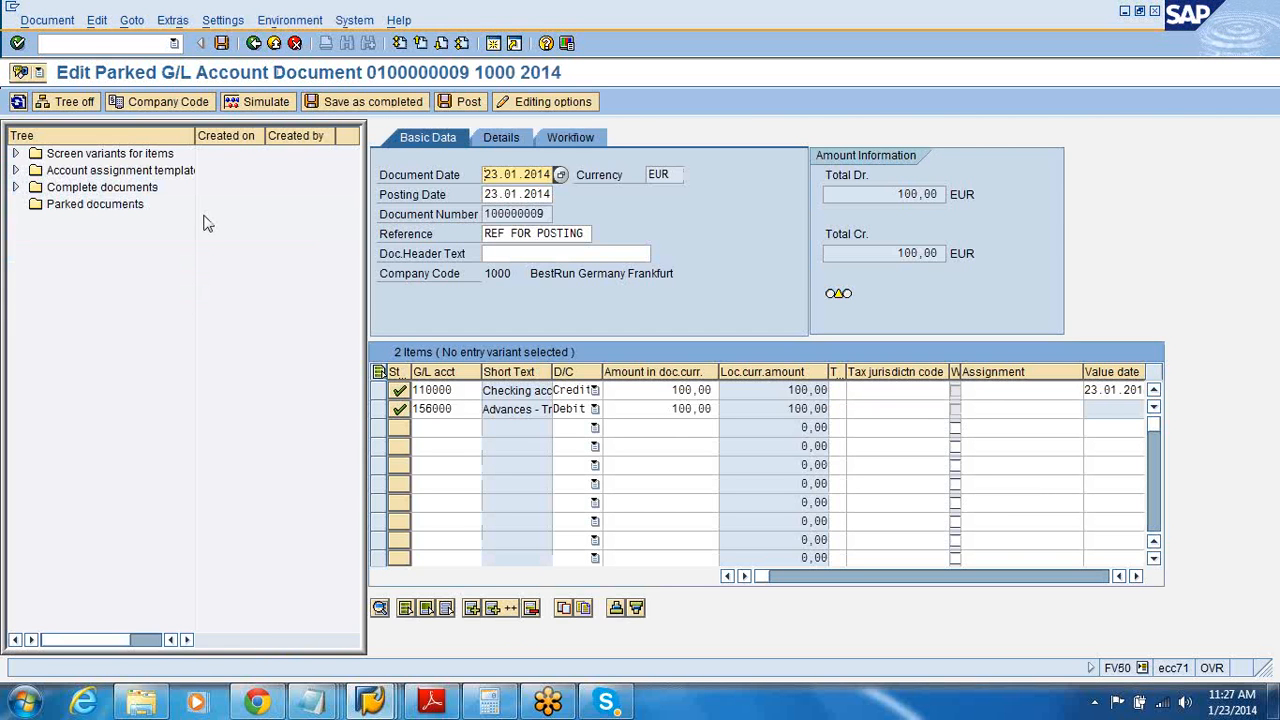
click(223, 45)
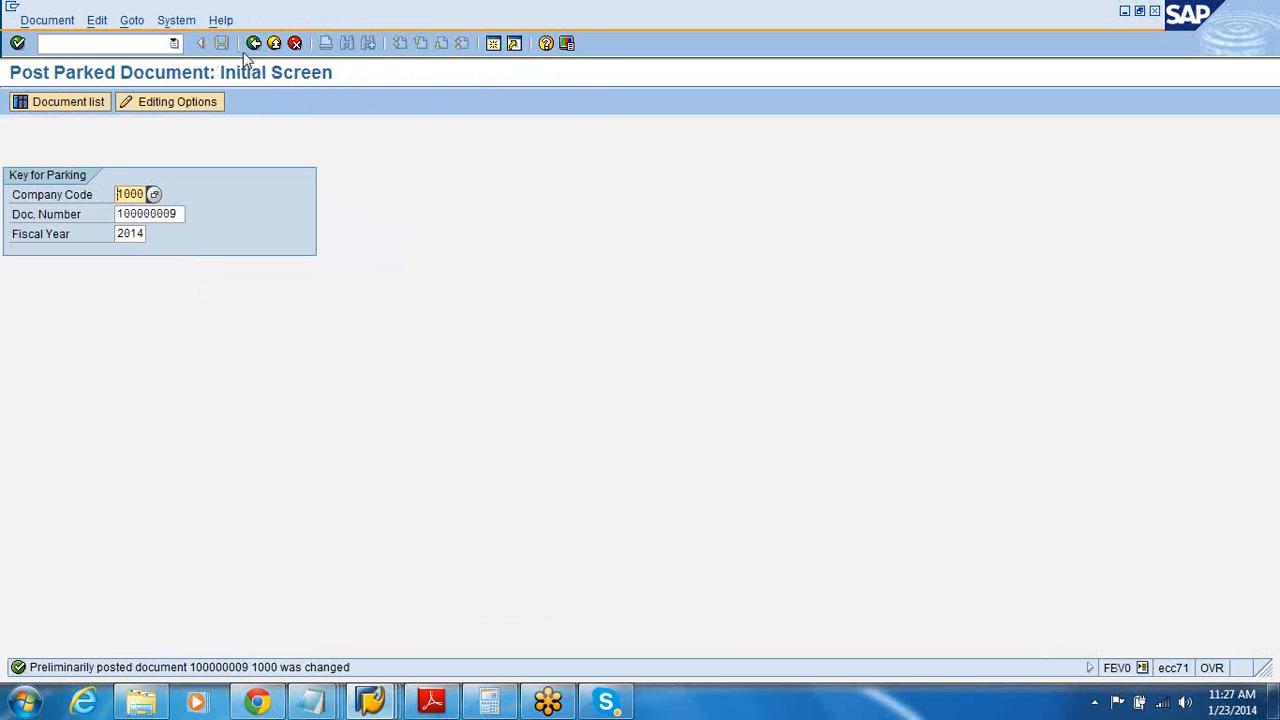
click(254, 45)
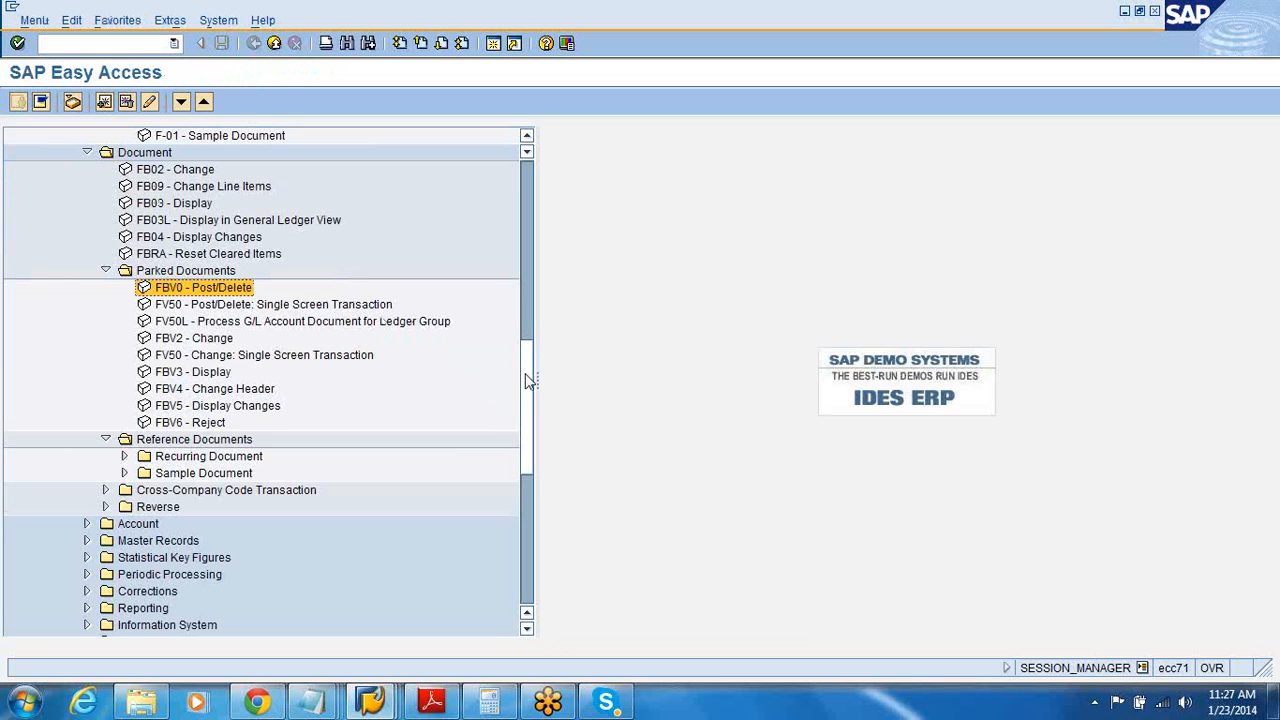
Examine the transactions for recurring and sample documents under Reference Documents, and go back to the Document Entry transactions.
scroll(530, 382, down, 1)
click(124, 423)
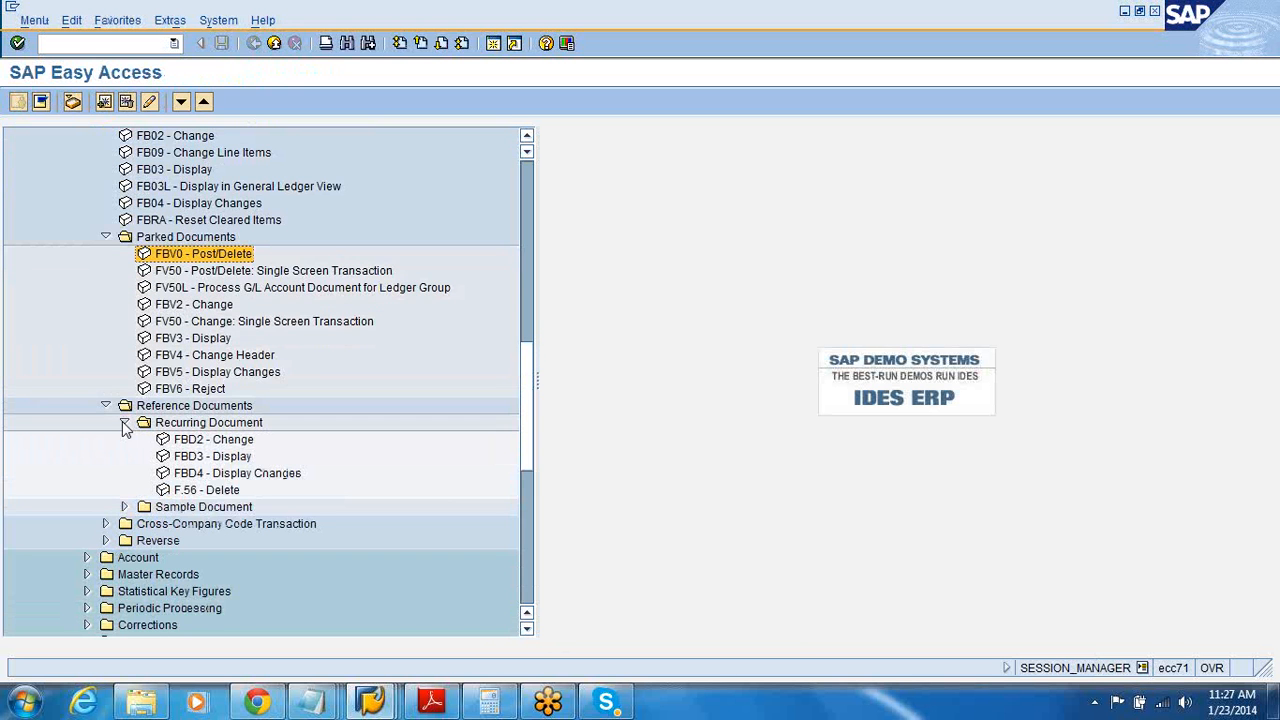
click(216, 441)
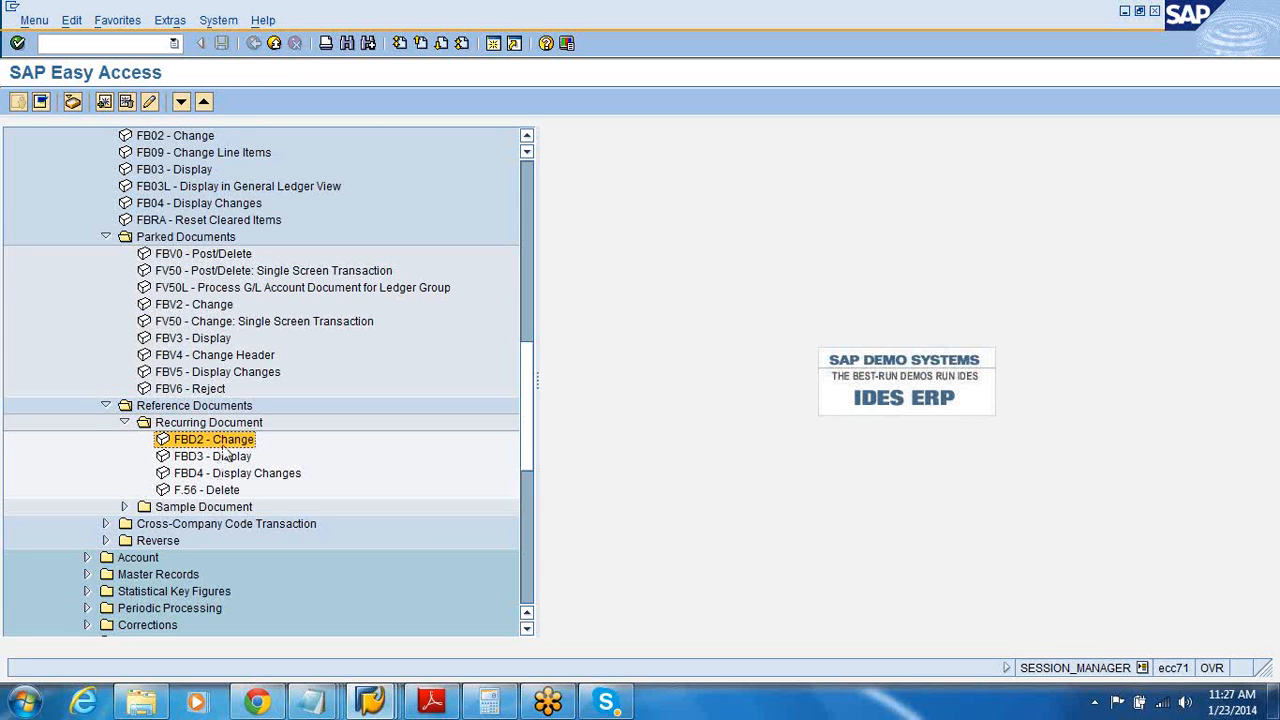
click(226, 458)
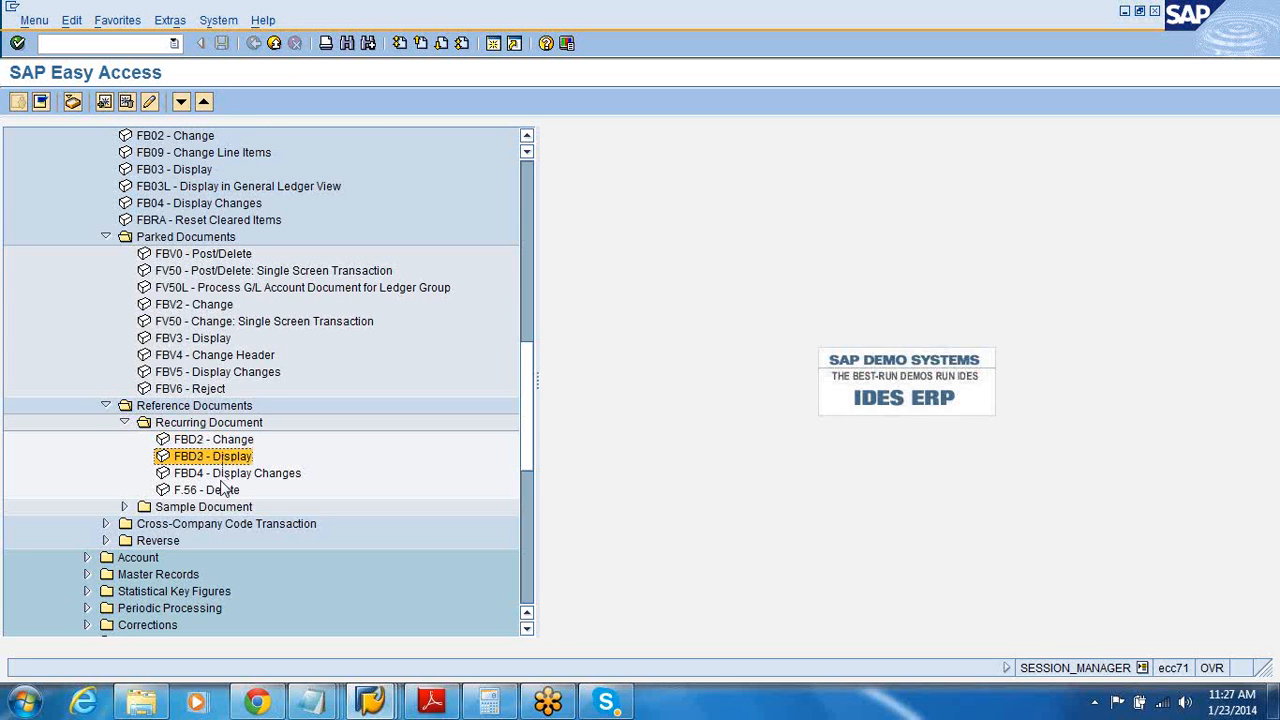
click(125, 508)
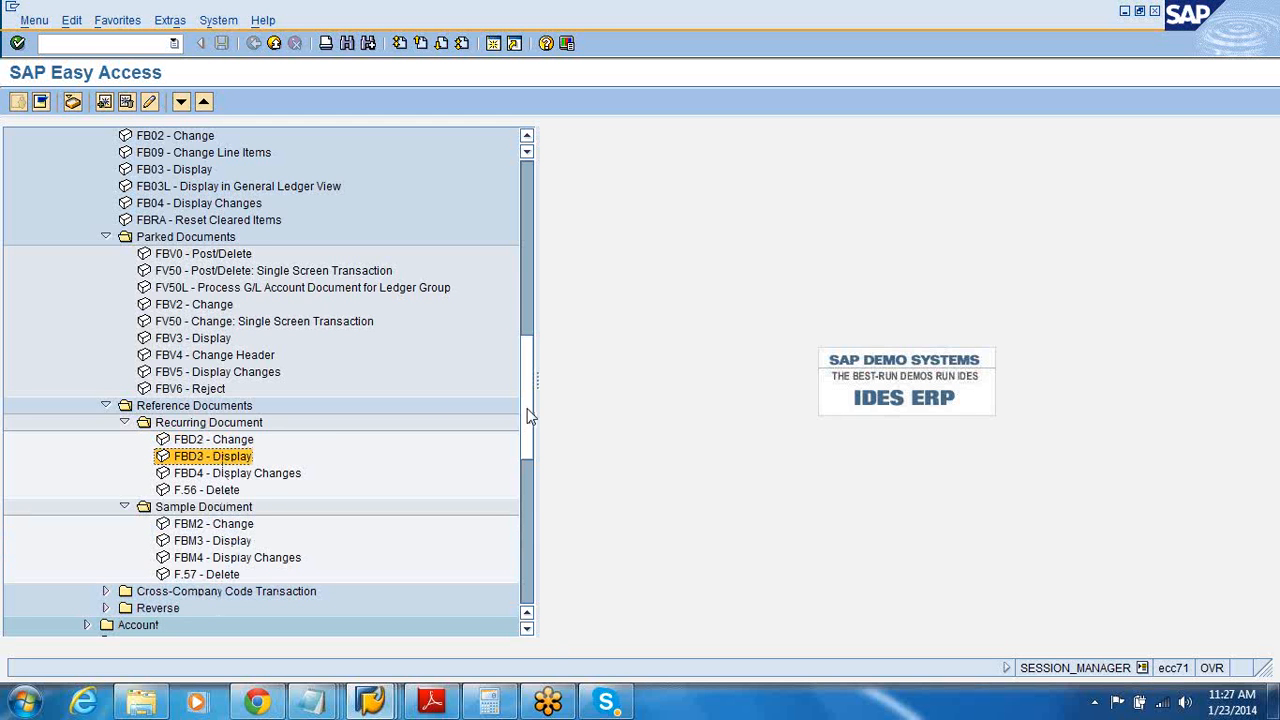
drag(529, 414, 532, 323)
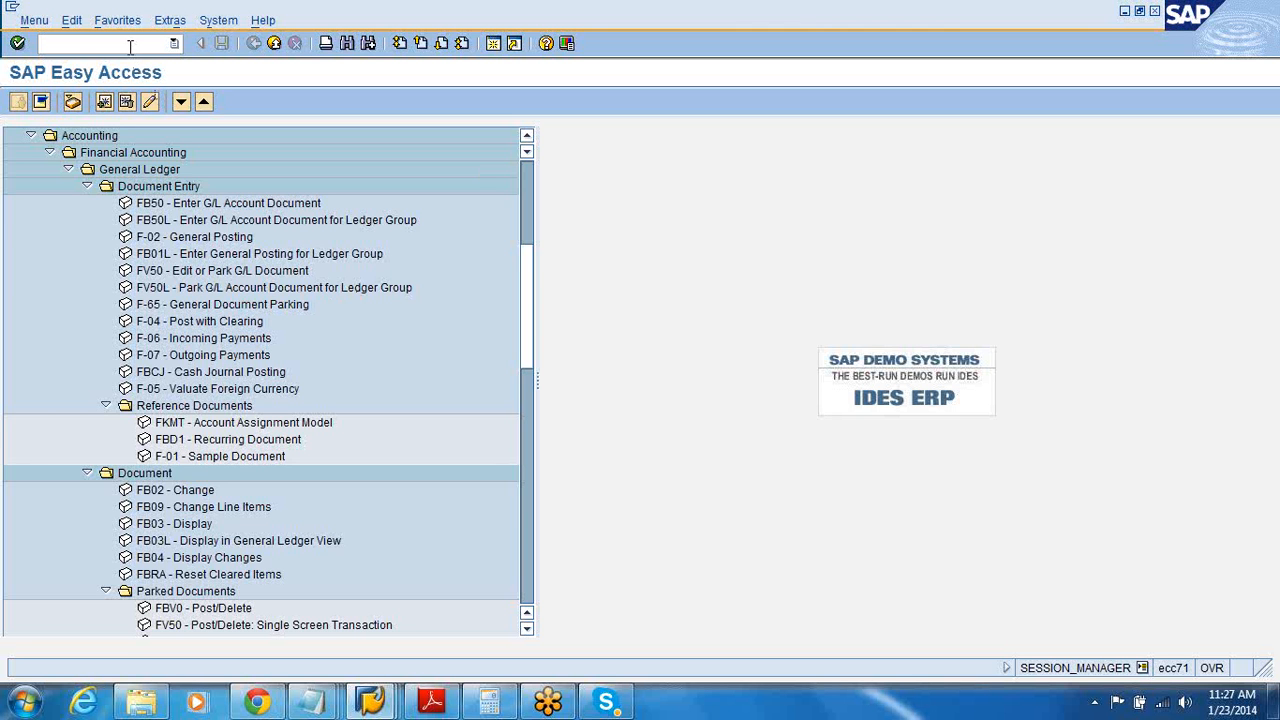
Open the document list from transaction FB03 - Display and set the fiscal year to 2014.
double_click(182, 522)
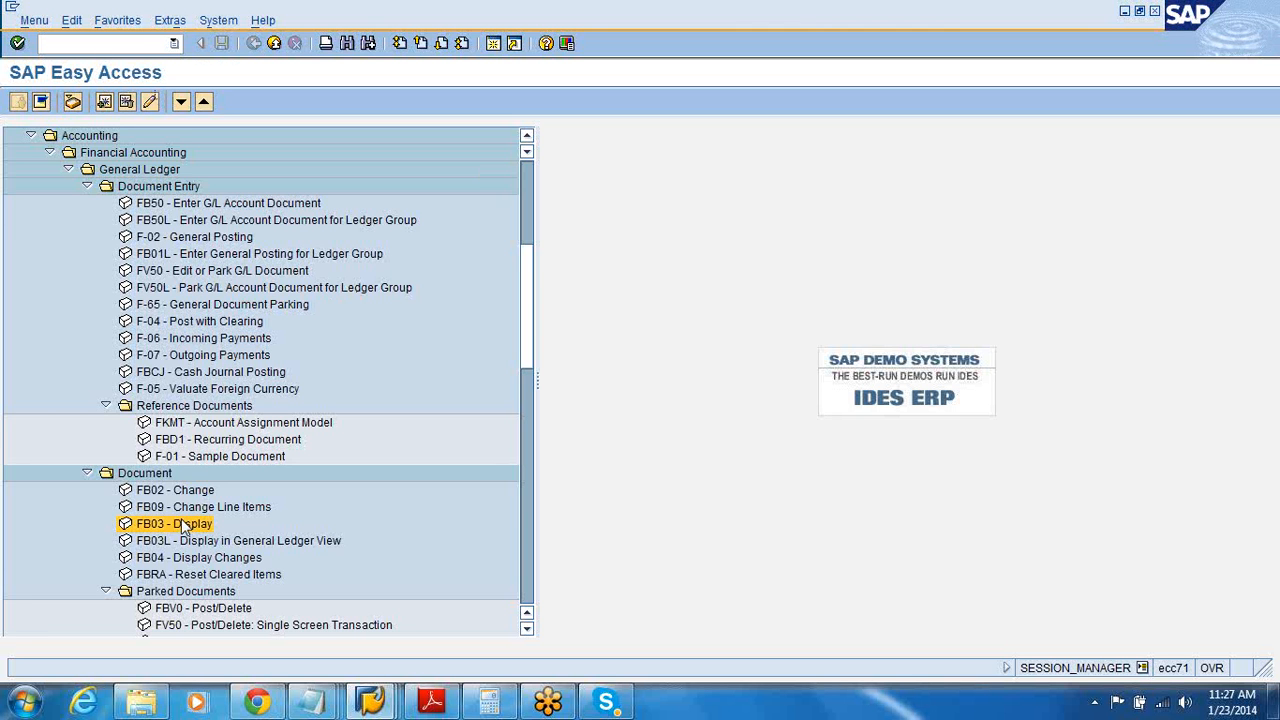
click(88, 101)
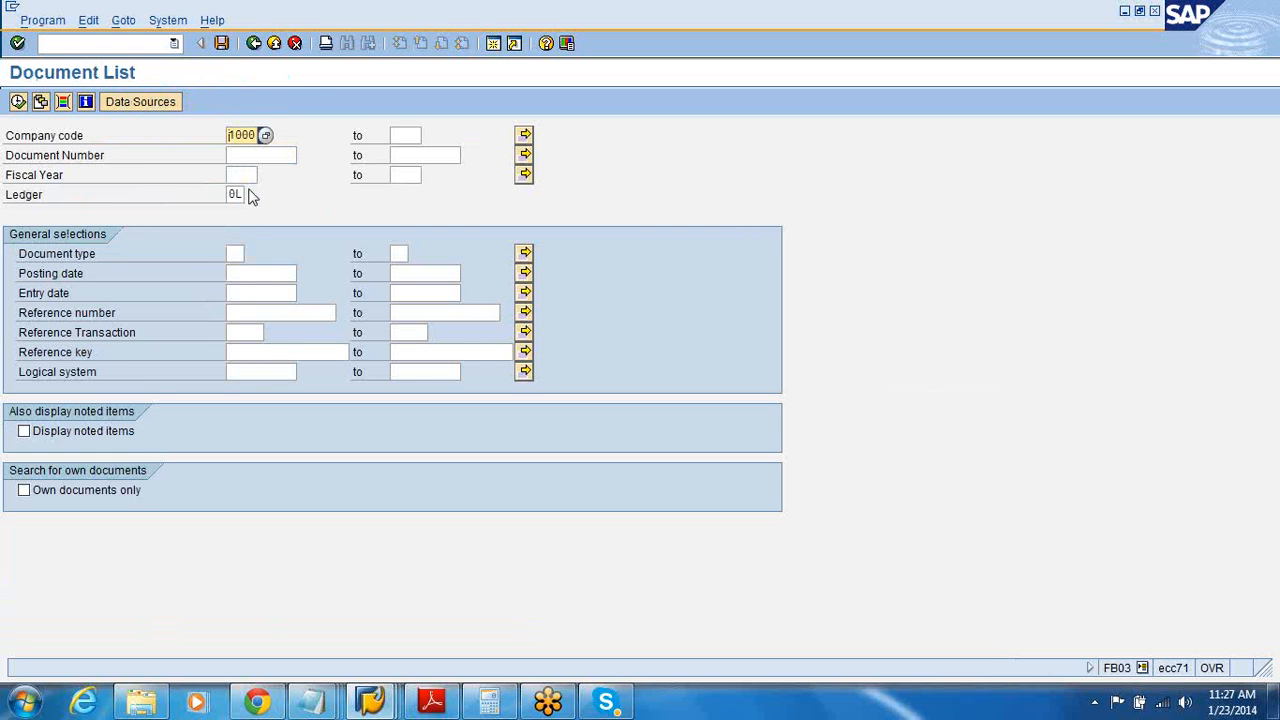
click(246, 175)
text(2001)
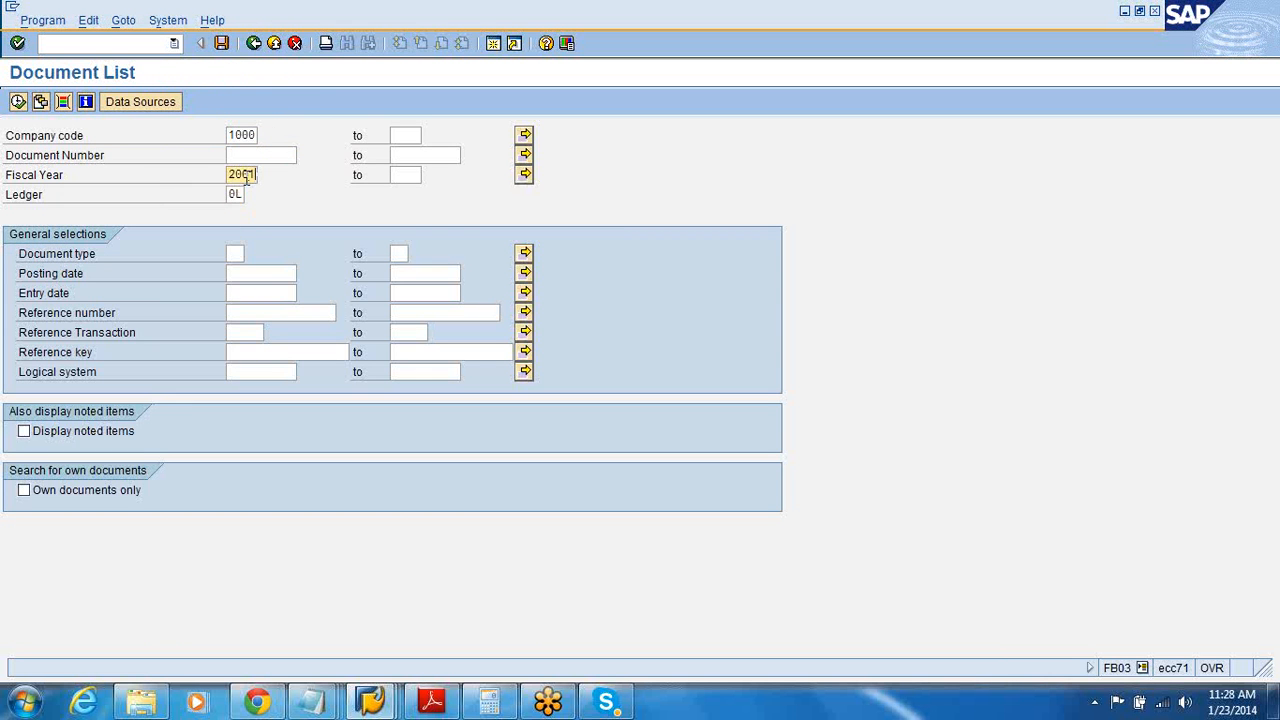
text(4)
key(Return)
Decline the incoming Skype call and open the possible entries for the document type.
click(234, 254)
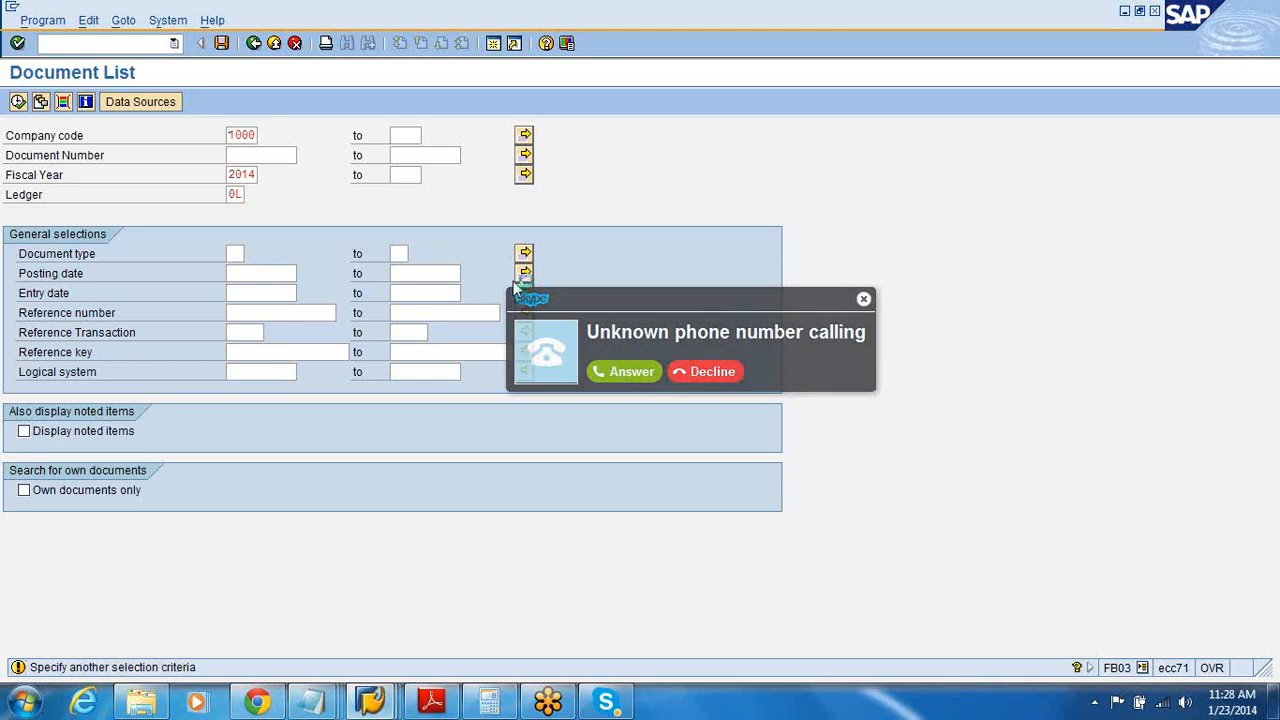
click(720, 371)
key(F4)
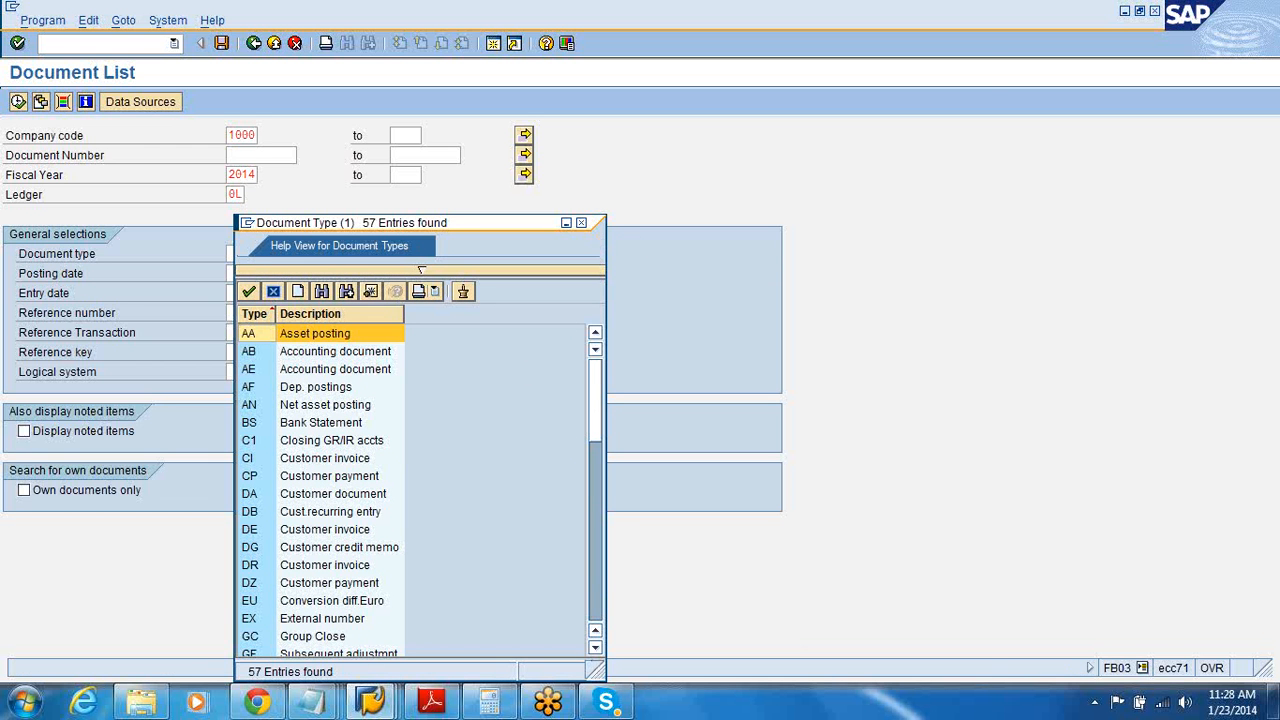
Switch to Skype and set the online status to Do Not Disturb, accepting the warning.
click(614, 704)
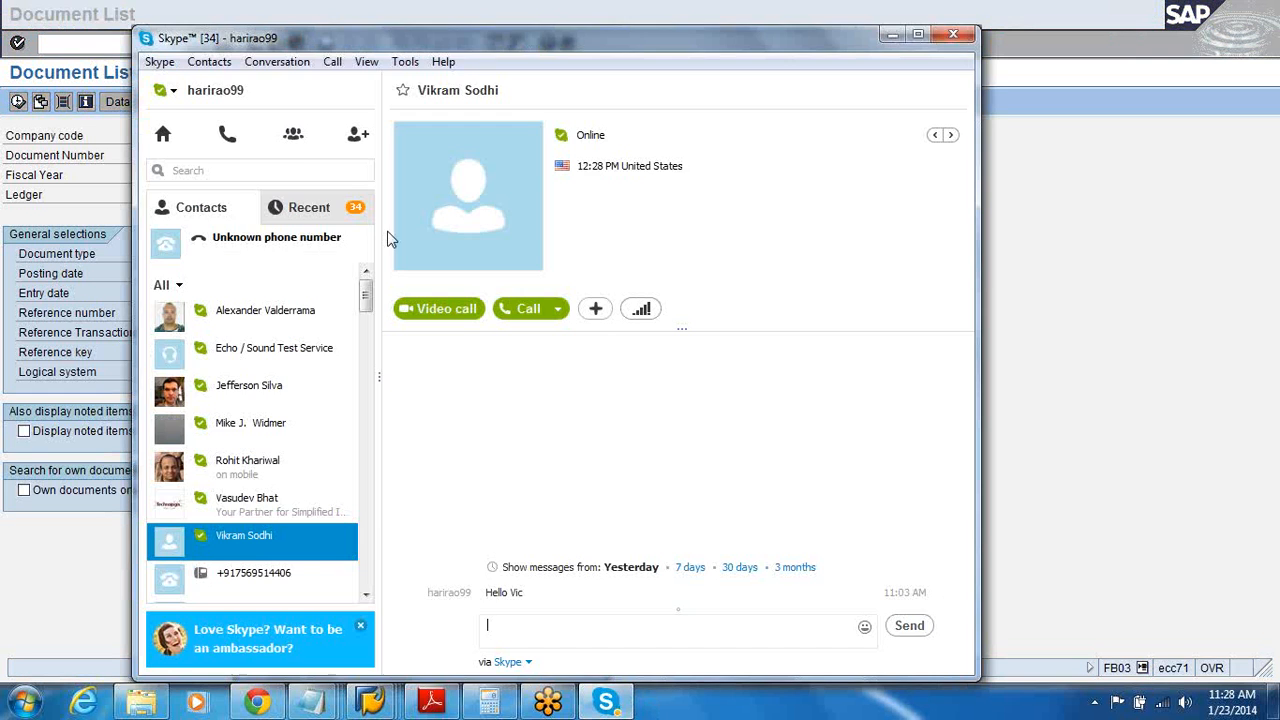
click(163, 64)
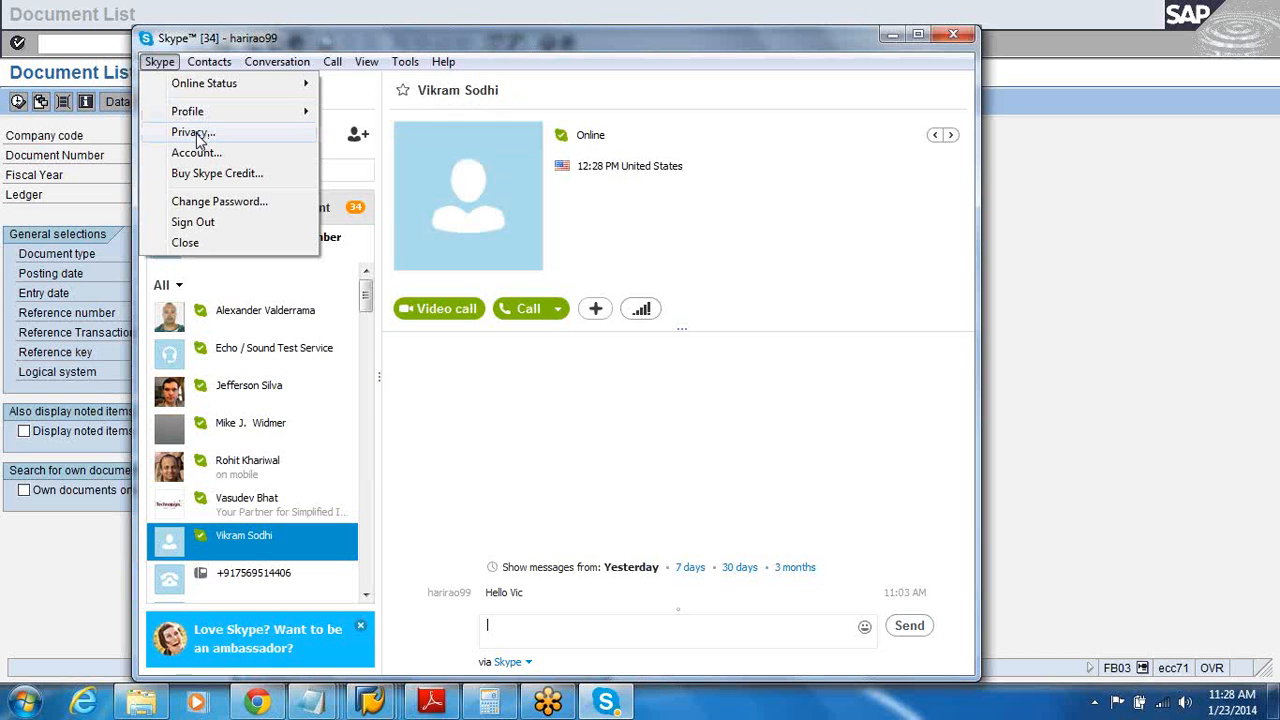
mouse_move(290, 85)
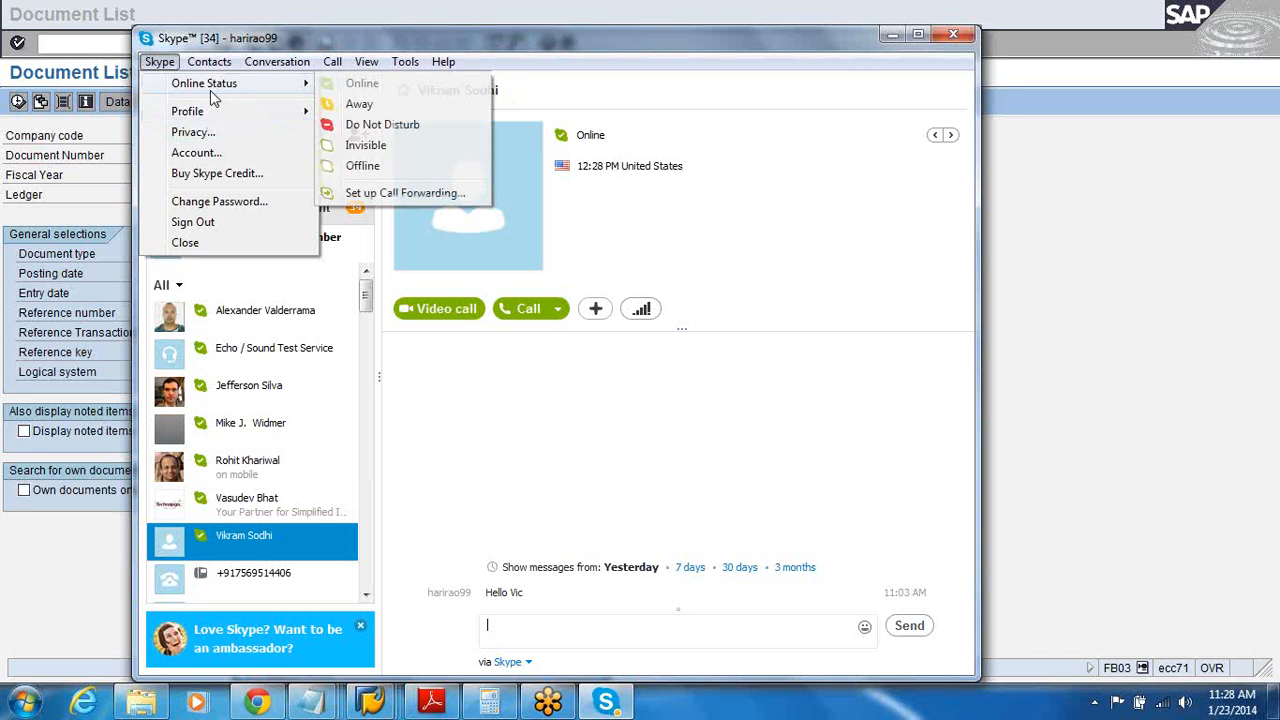
click(350, 125)
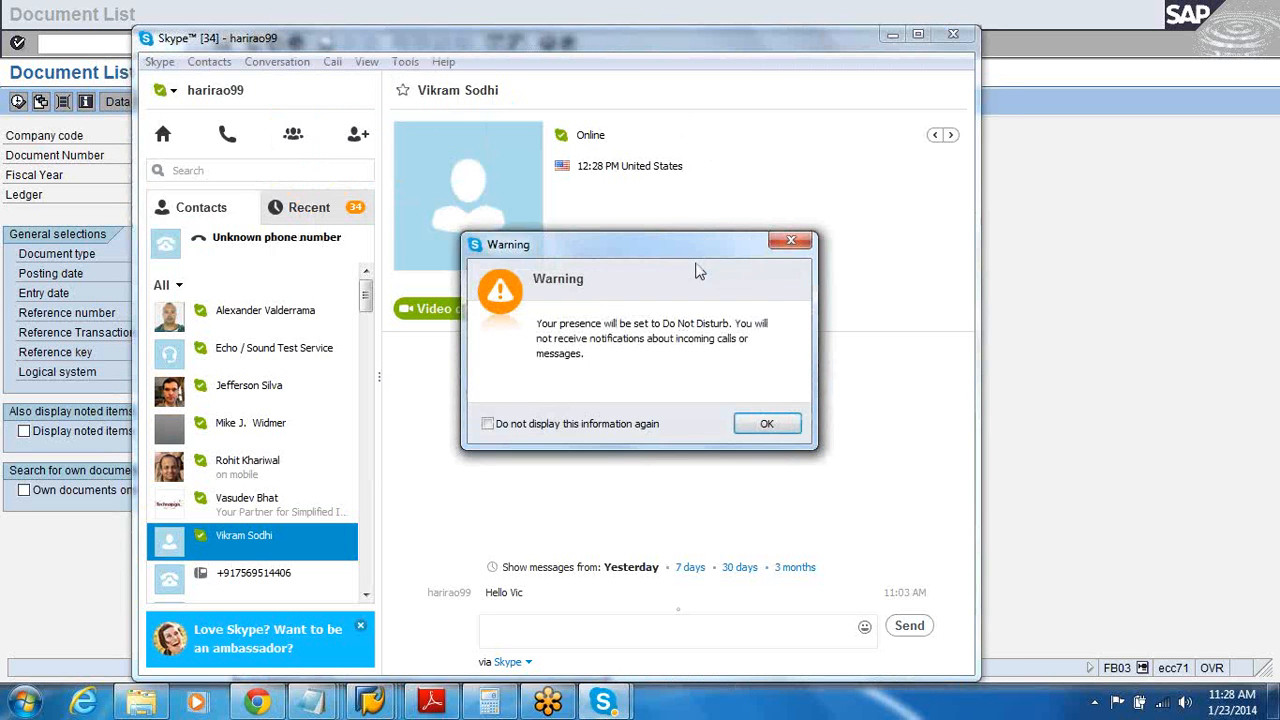
click(765, 424)
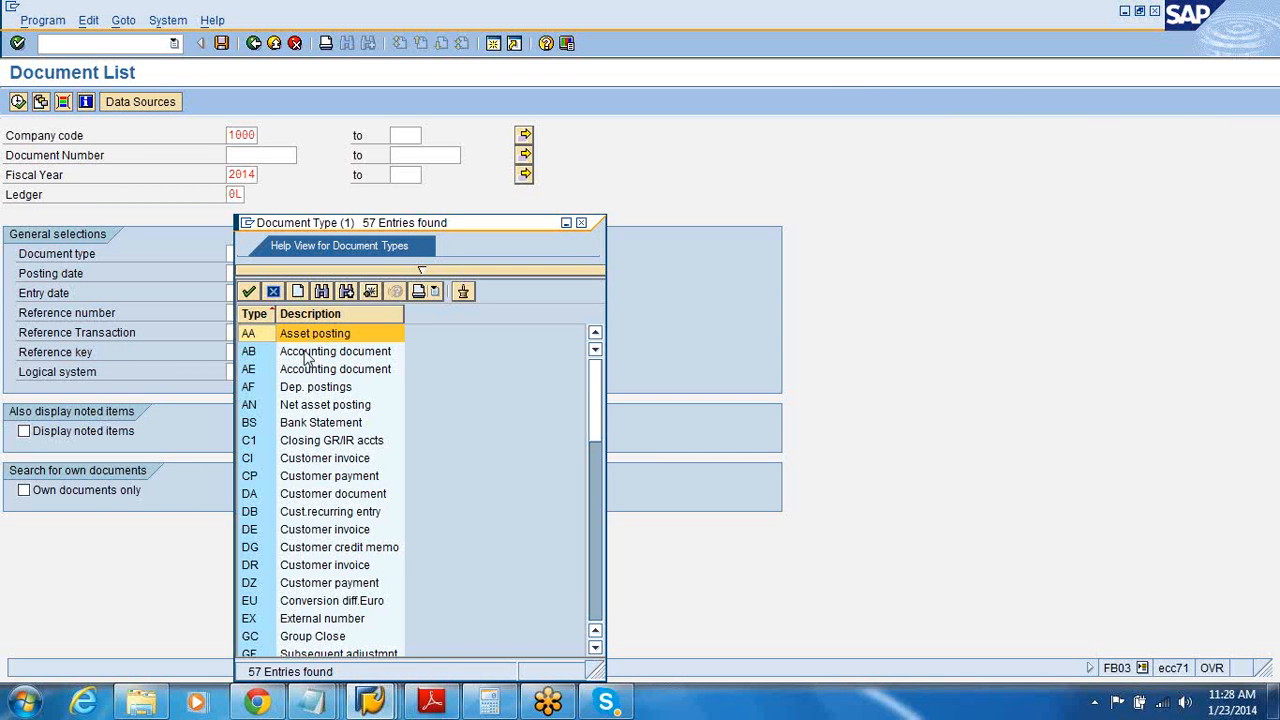
Choose document type SA (G/L account document) from the possible entries and run the document list for company code 1000.
click(306, 360)
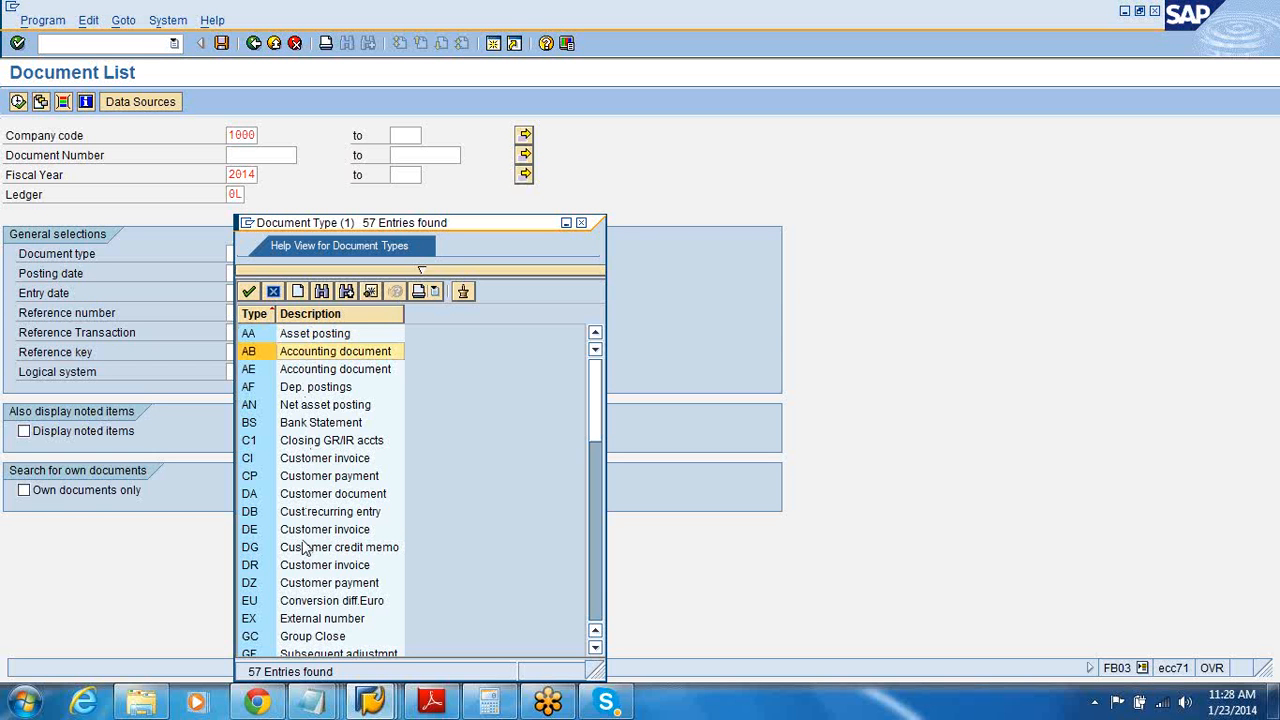
click(595, 563)
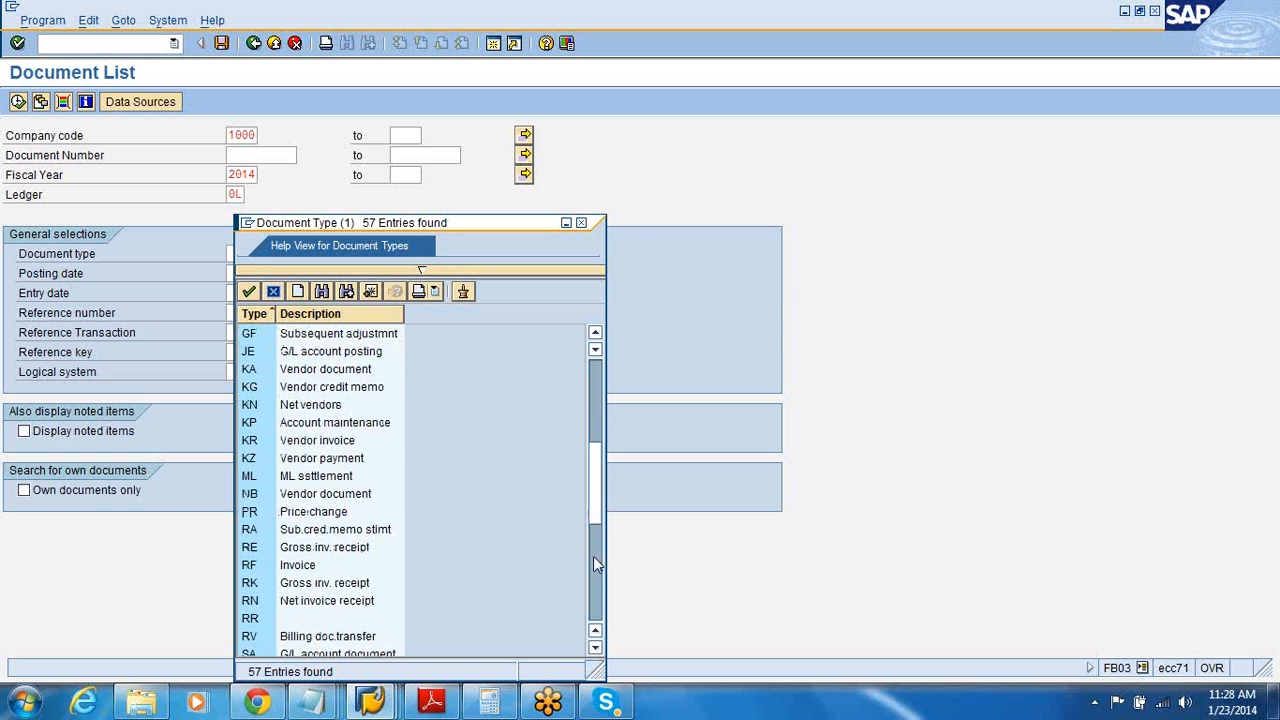
click(304, 442)
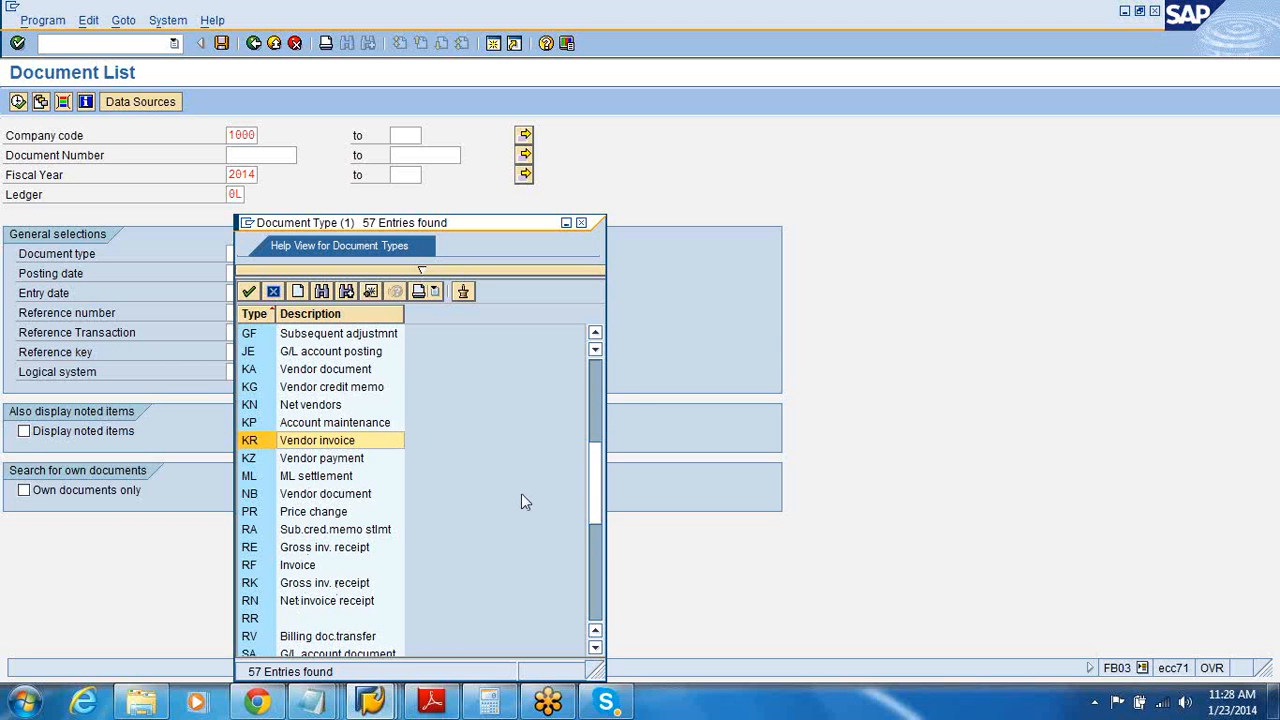
click(597, 388)
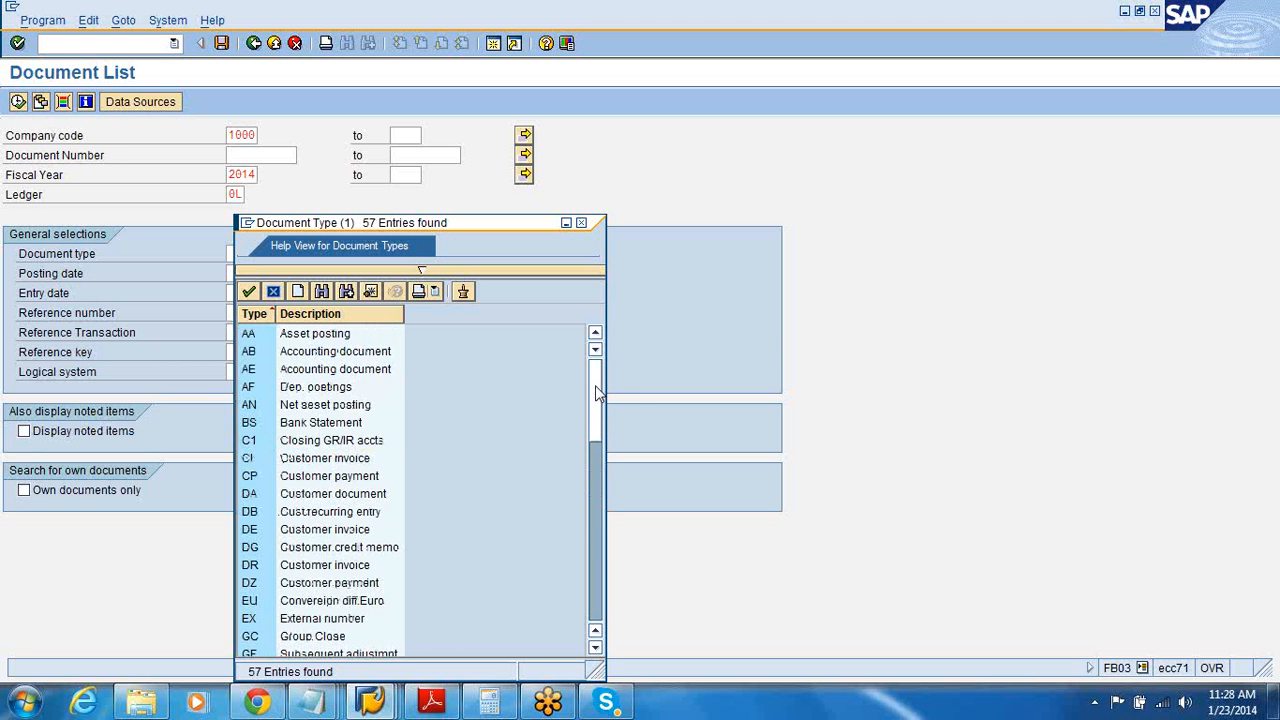
drag(595, 390, 593, 523)
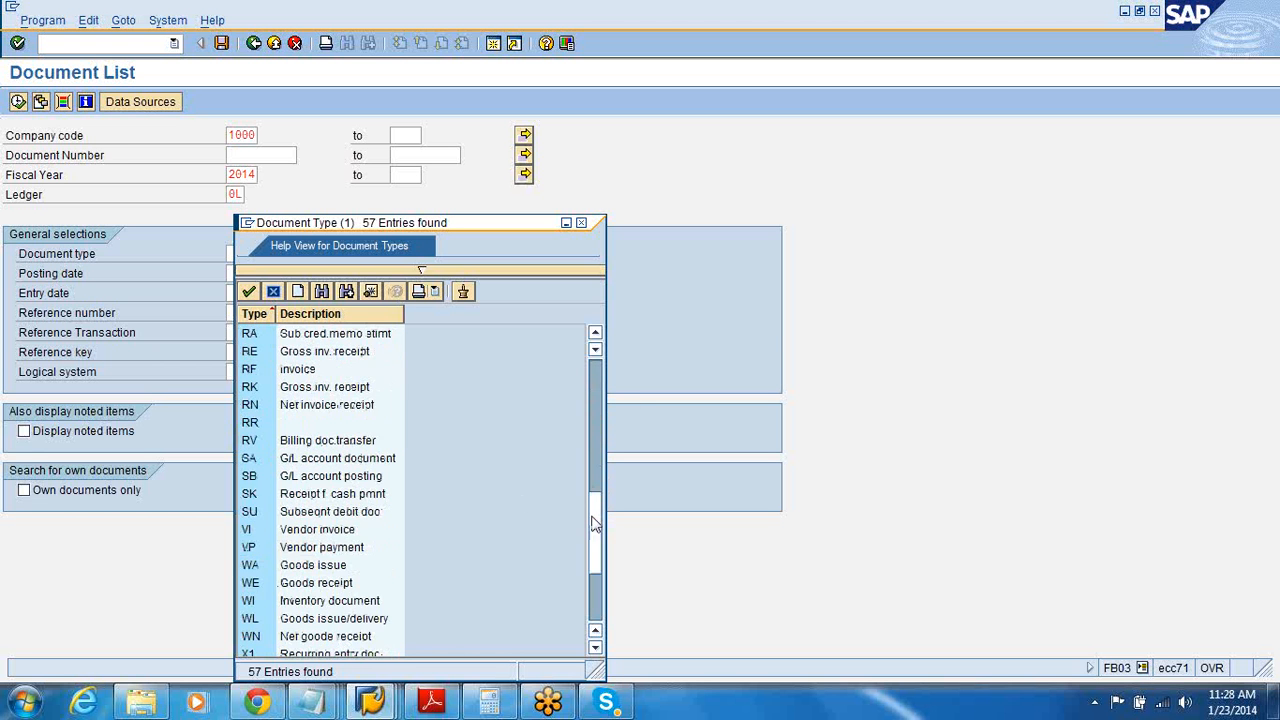
double_click(333, 458)
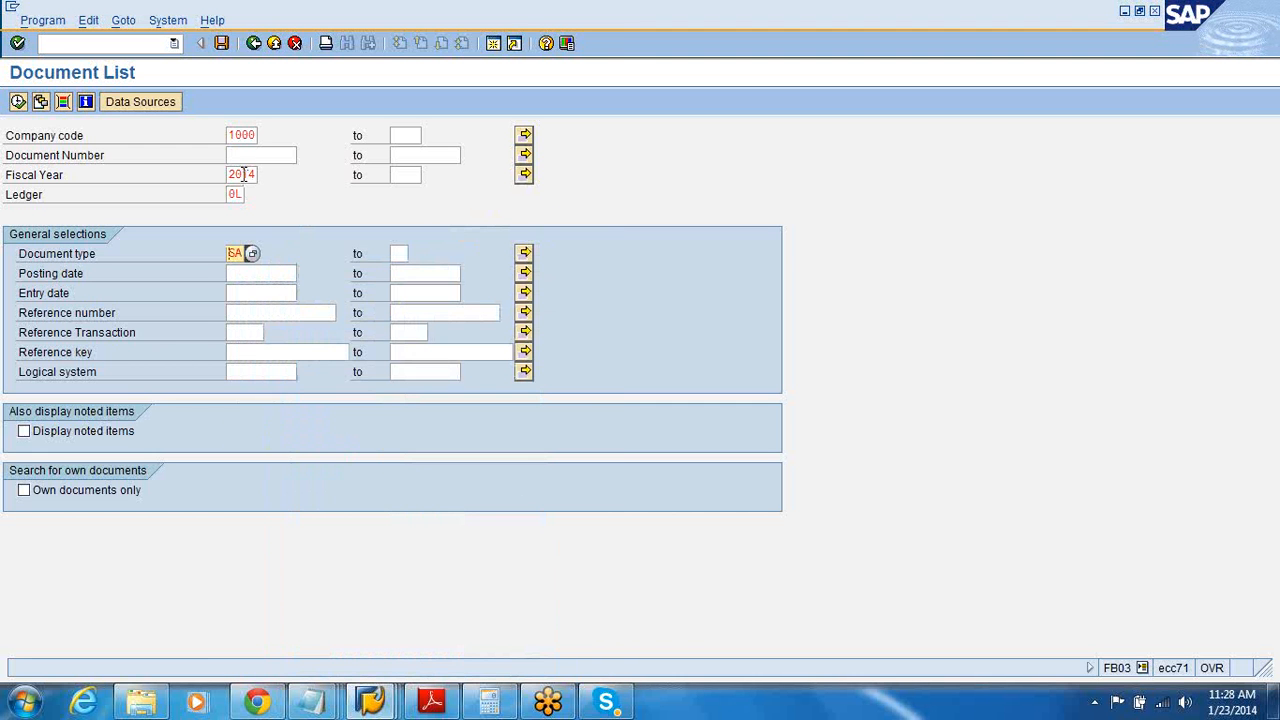
drag(232, 174, 259, 136)
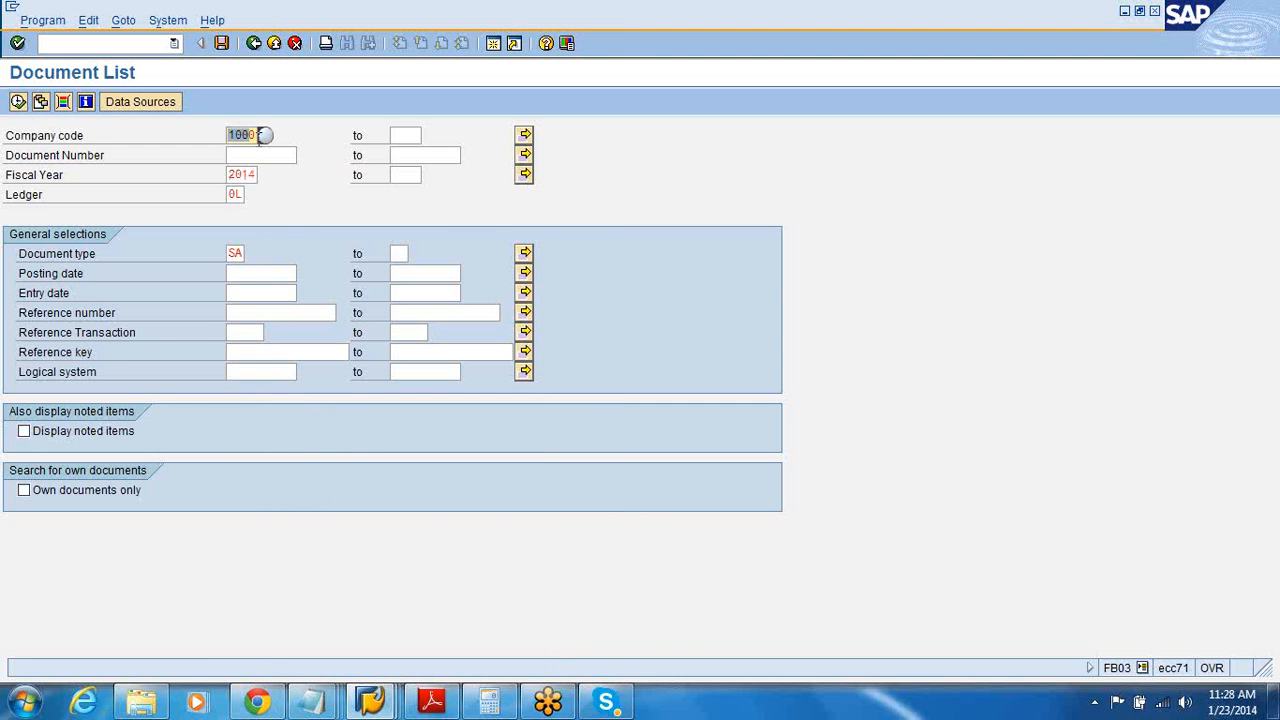
click(18, 102)
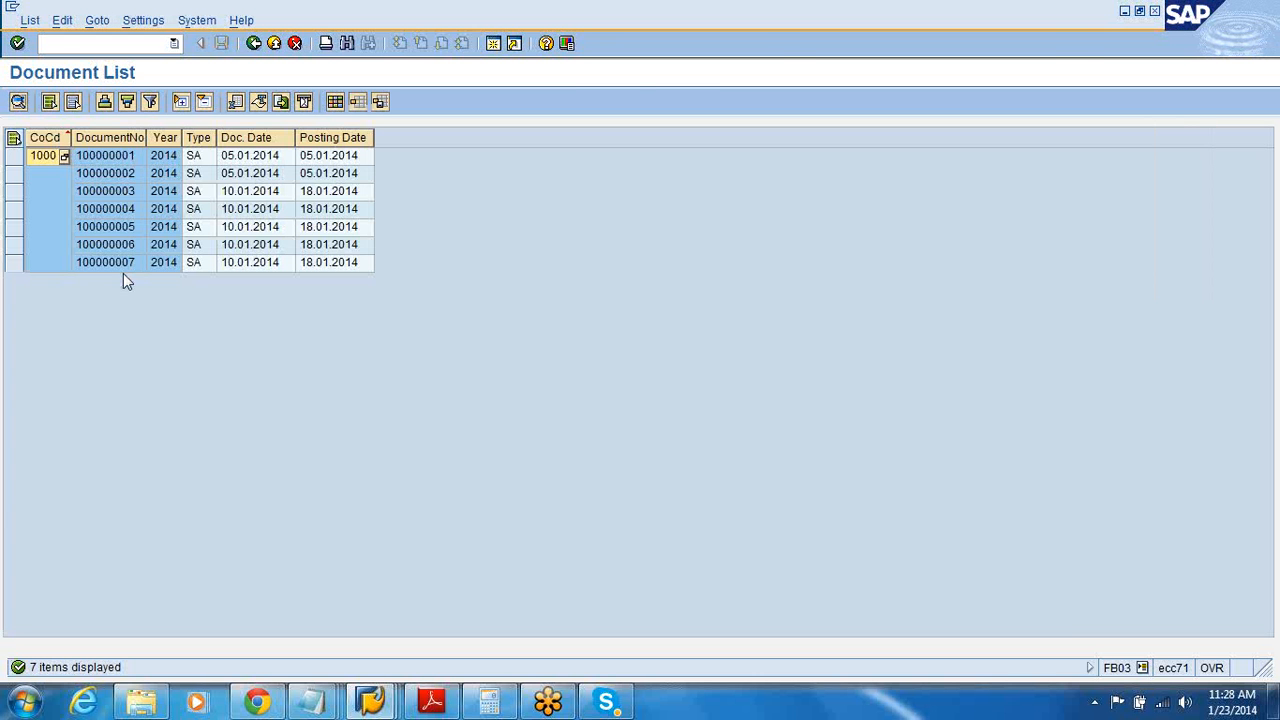
Open the first listed document, widen the PK column, and check the line items in the data entry and general ledger views.
double_click(106, 157)
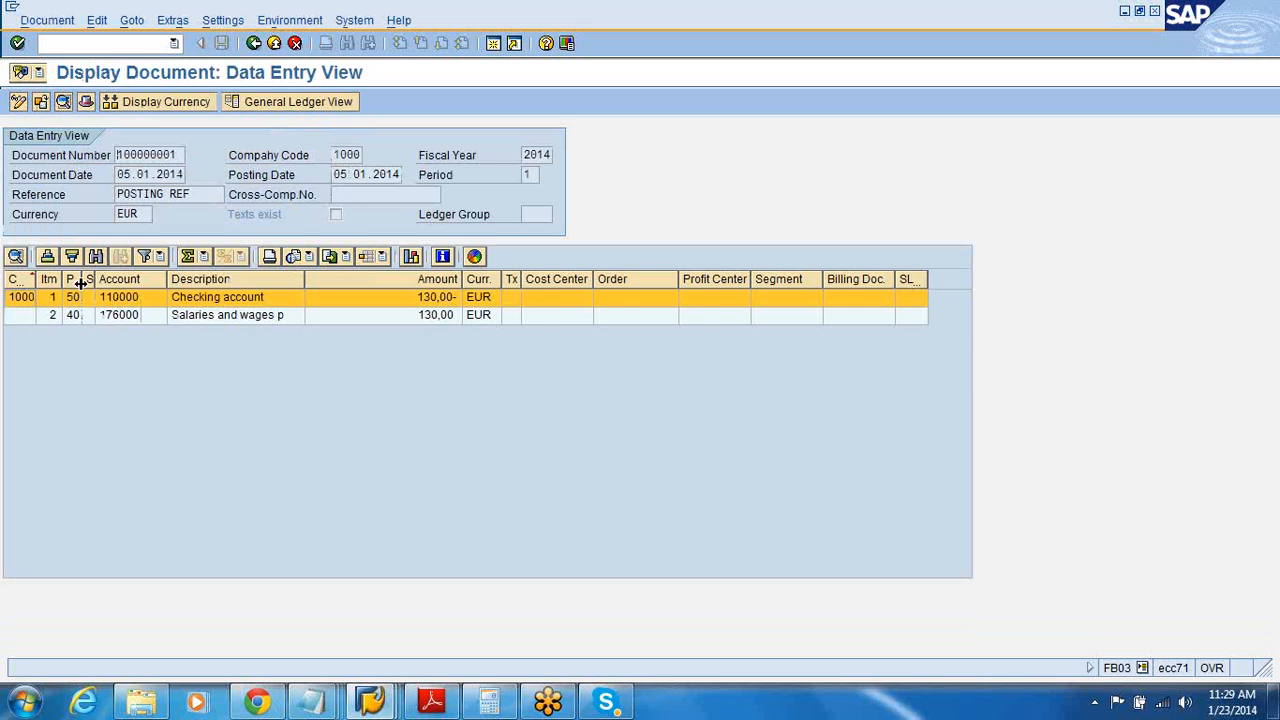
drag(80, 284, 102, 284)
click(95, 316)
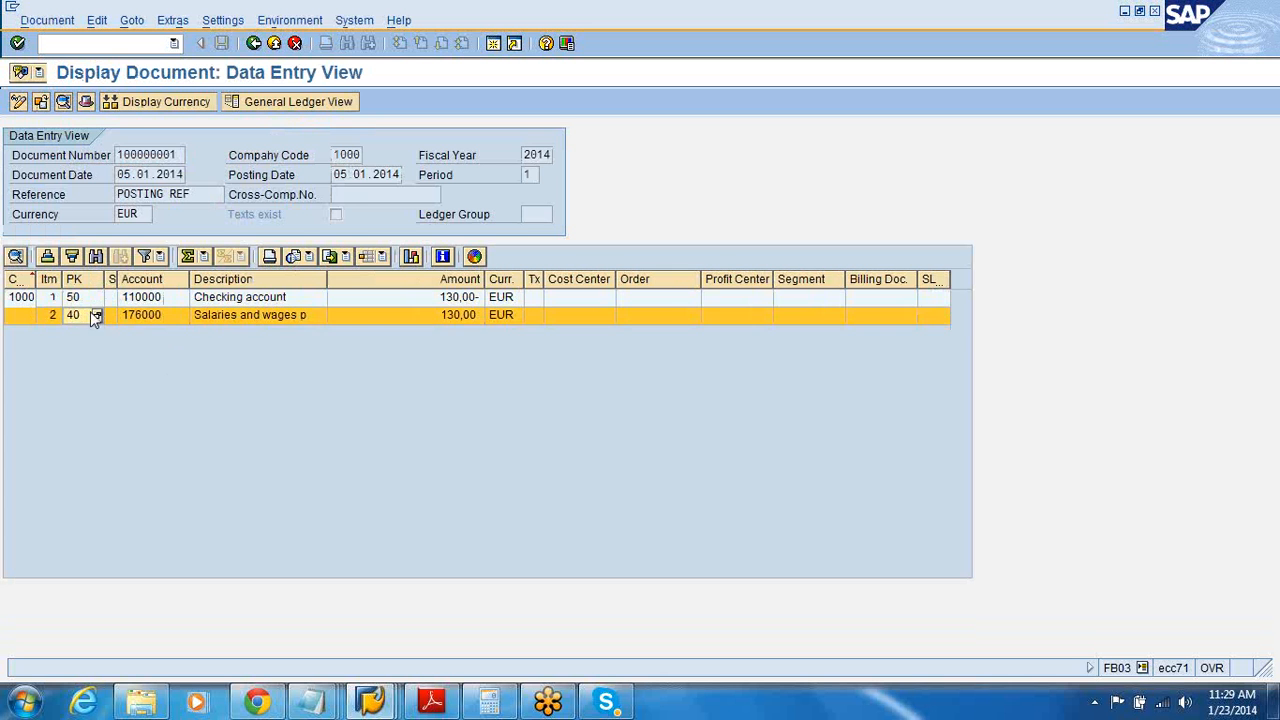
click(95, 299)
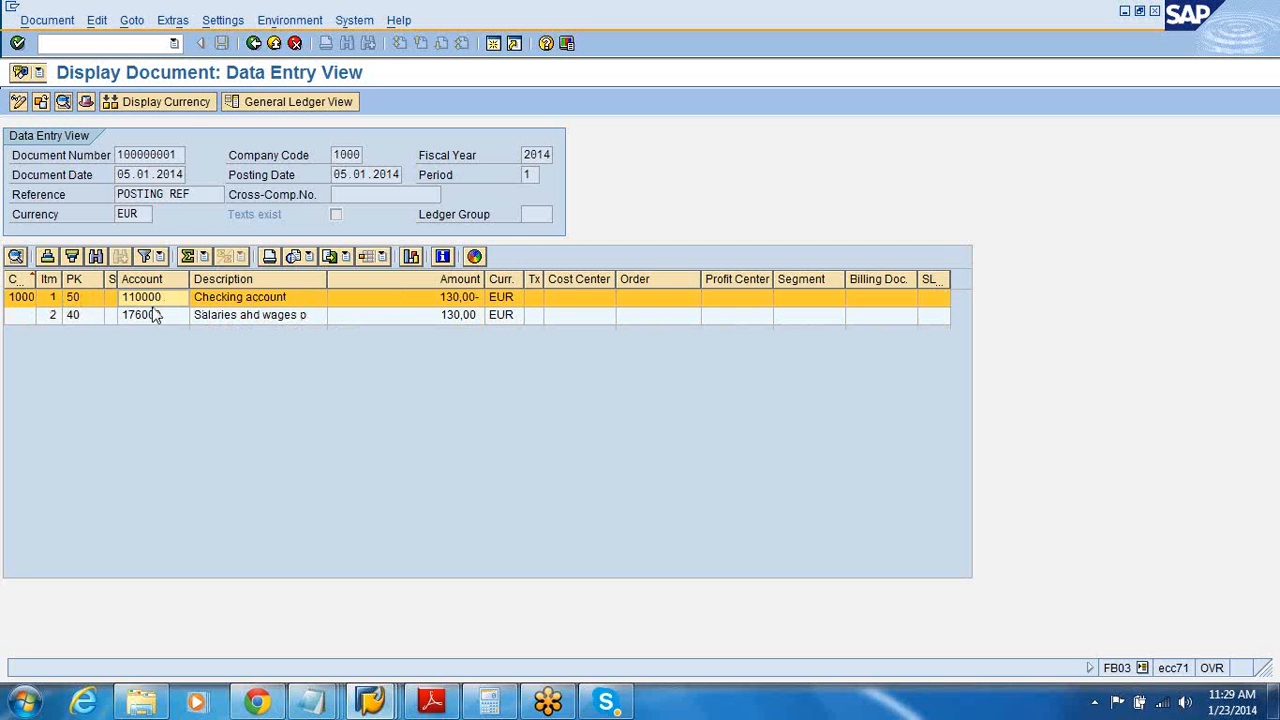
click(292, 103)
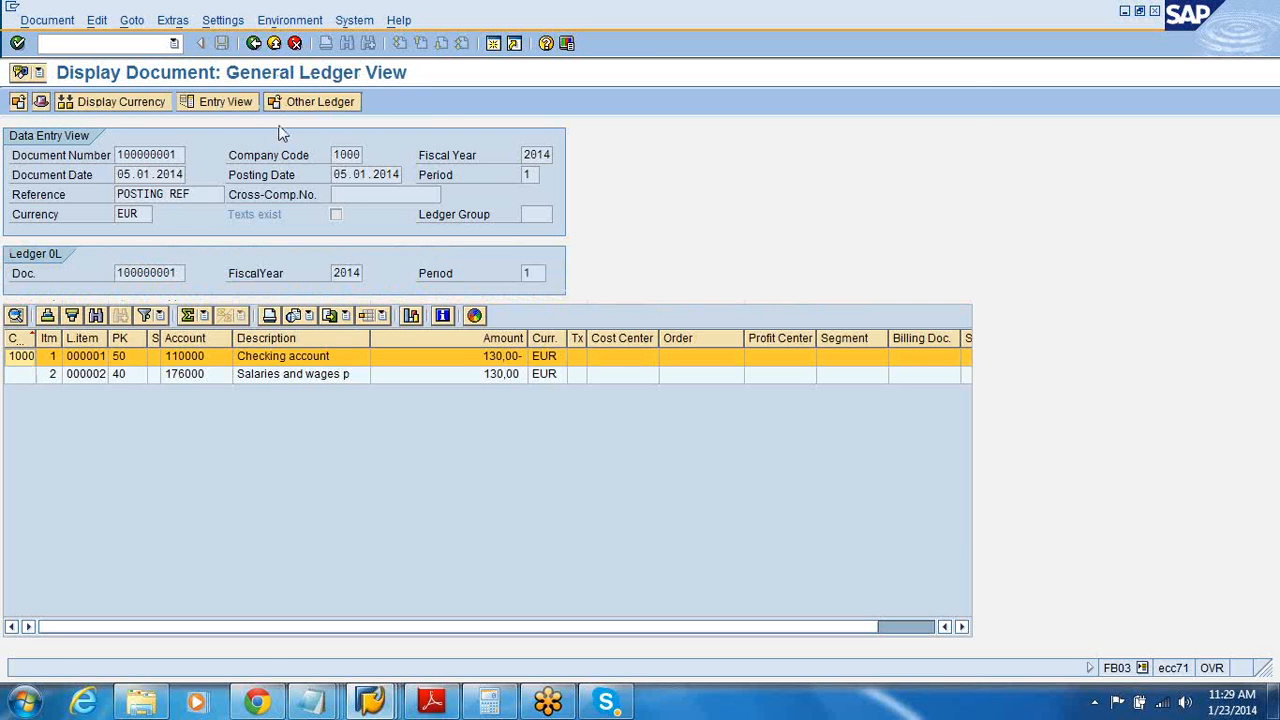
click(214, 102)
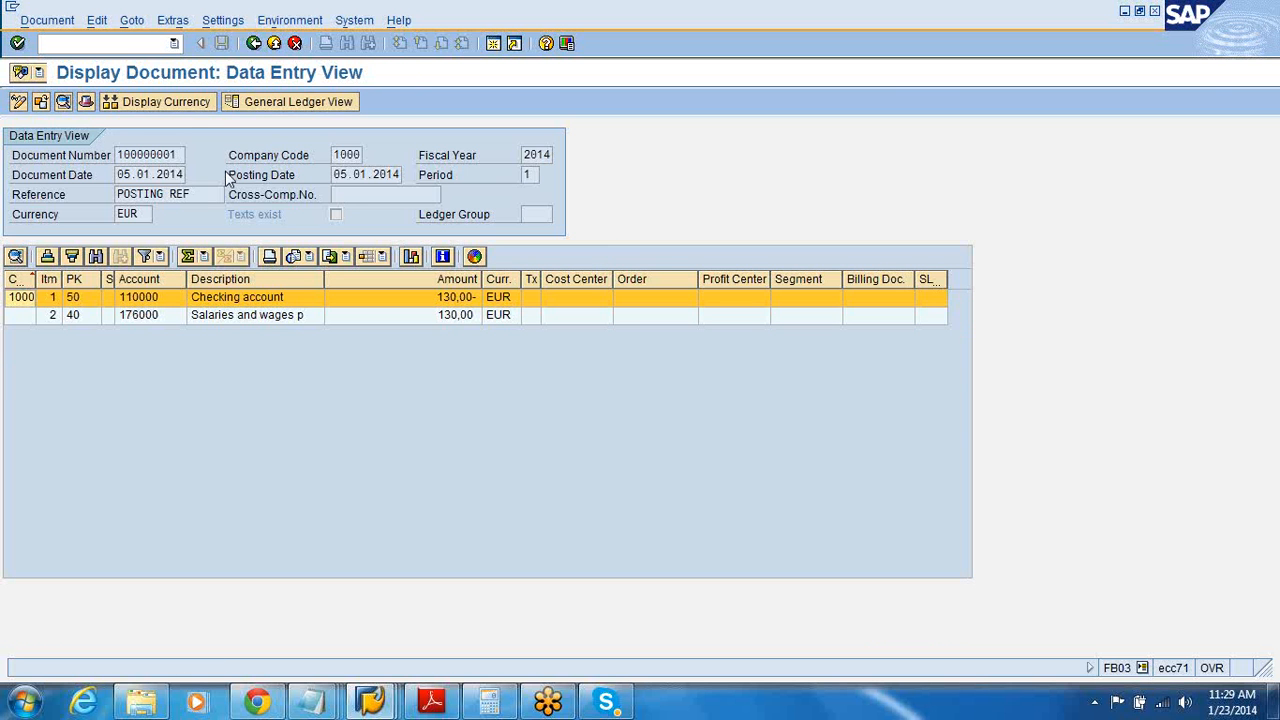
Switch the document's display currency to Local currency.
click(186, 102)
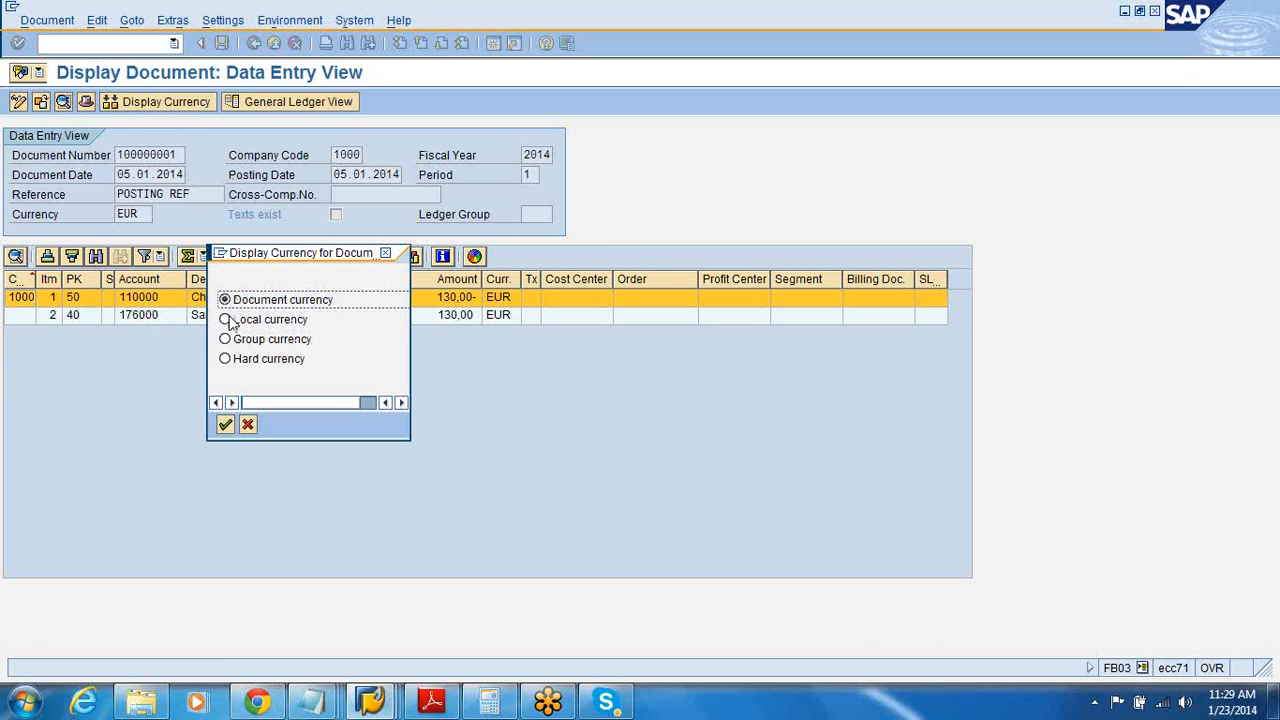
click(226, 320)
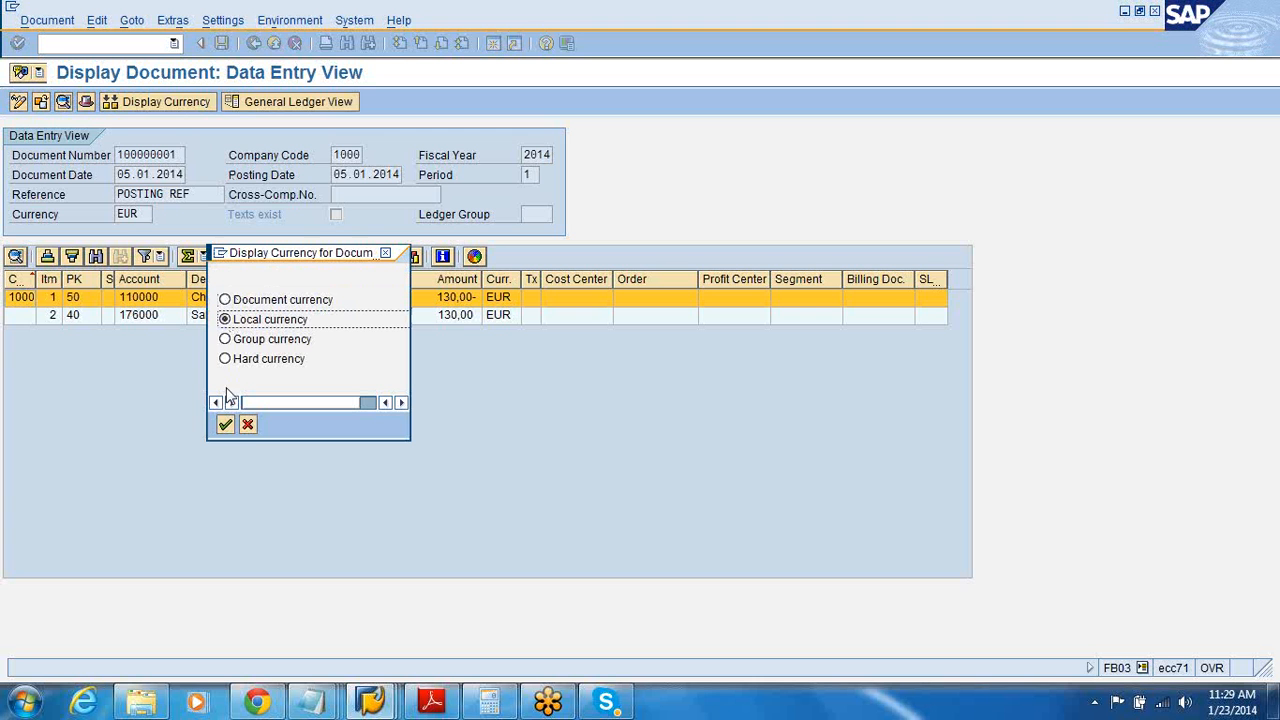
click(226, 425)
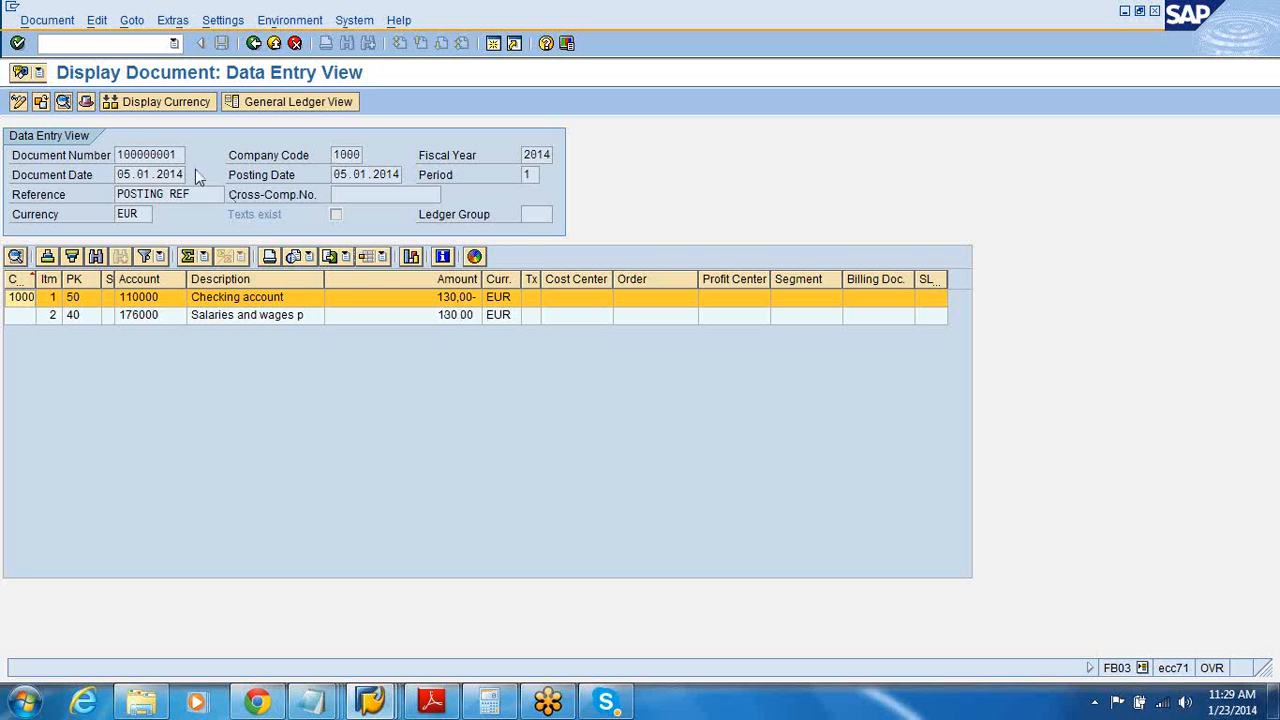
Examine the entry date, reference and logical system in the document header, and close the header.
click(85, 101)
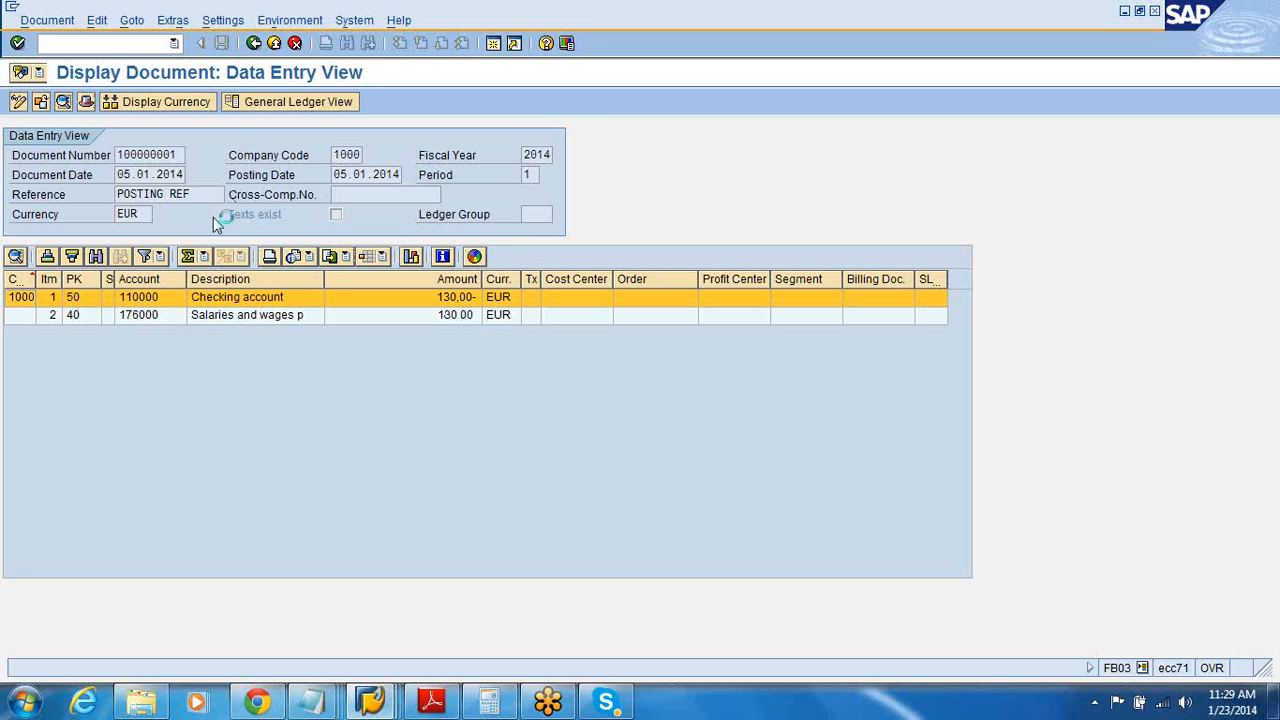
mouse_move(239, 399)
mouse_down()
mouse_move(157, 413)
mouse_move(243, 417)
mouse_up()
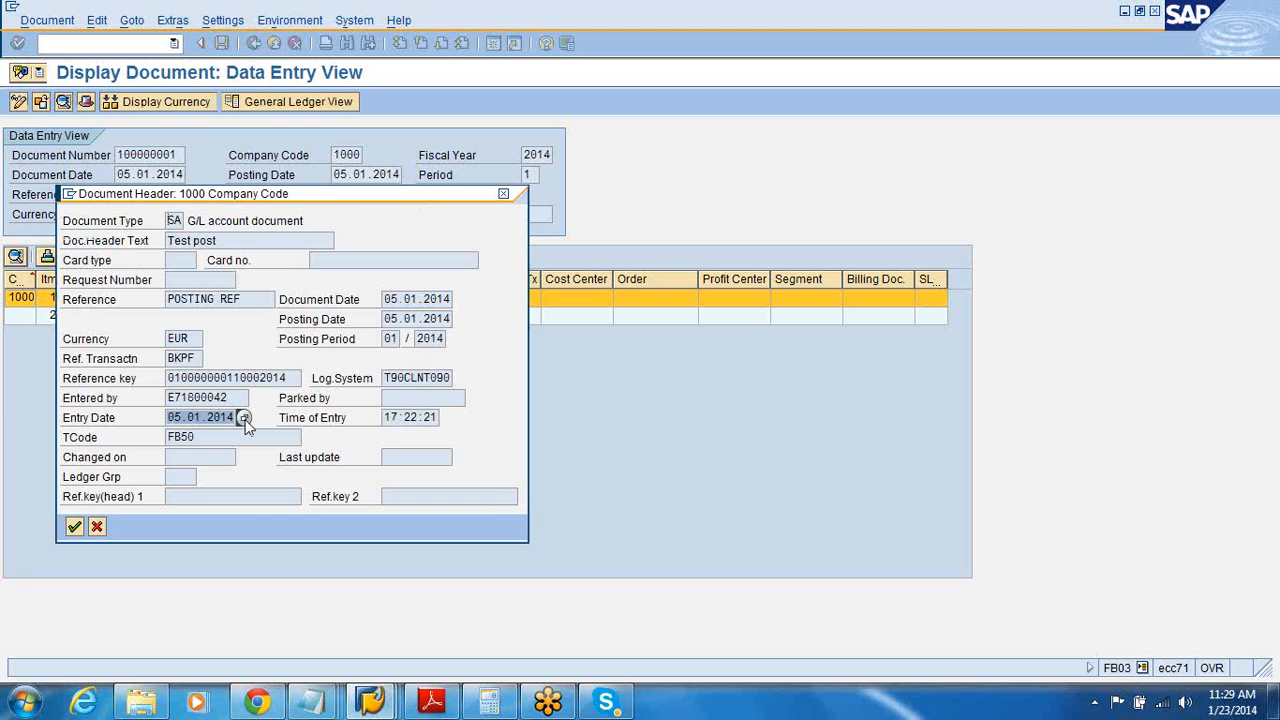
drag(262, 300, 155, 315)
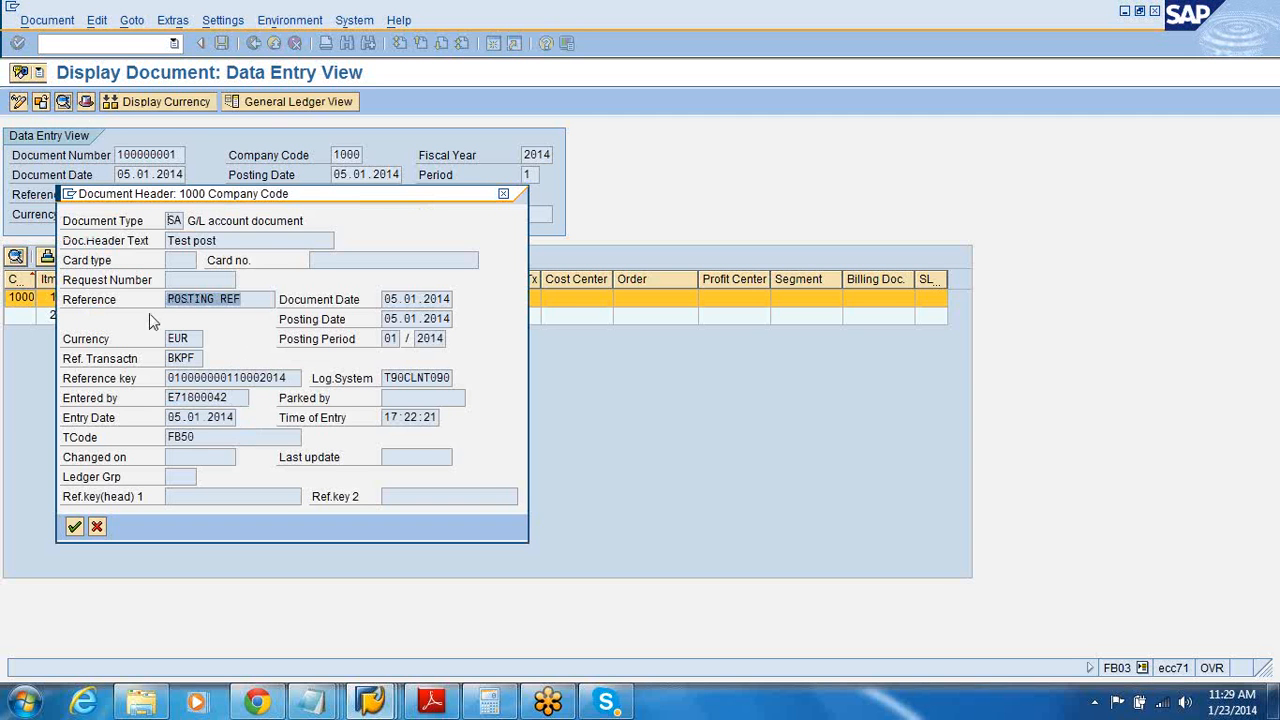
drag(385, 378, 441, 372)
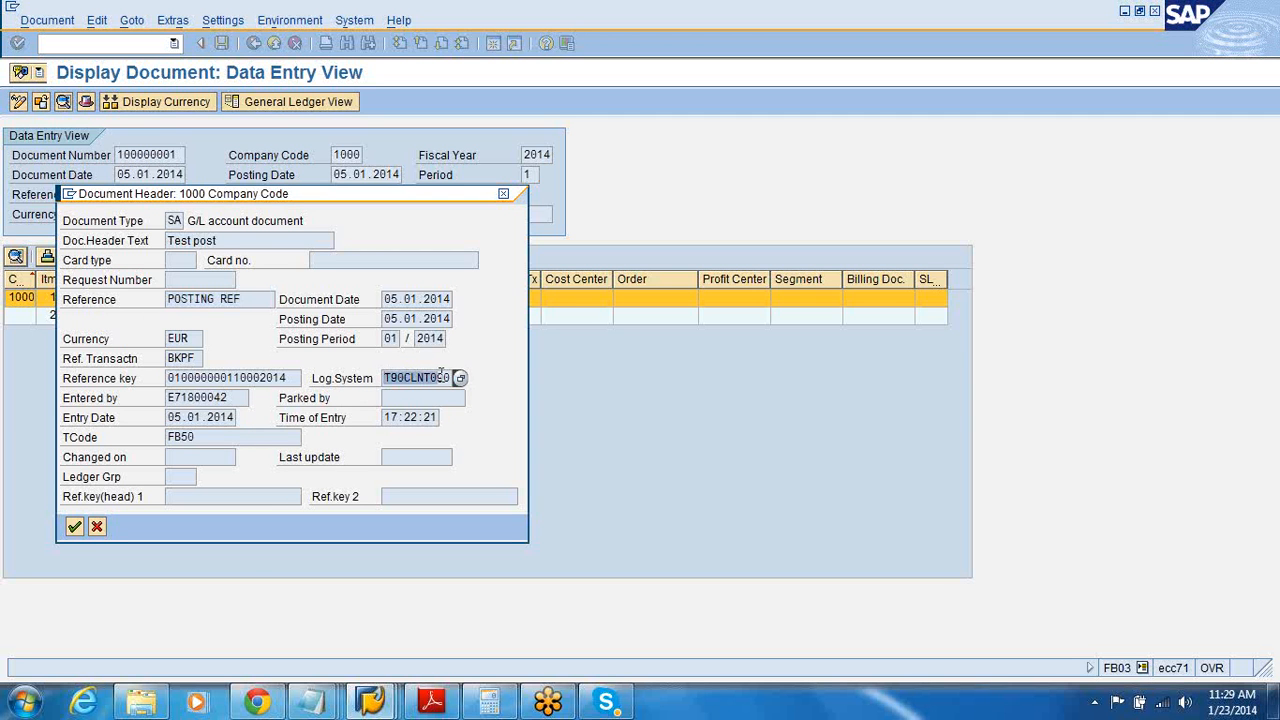
click(75, 527)
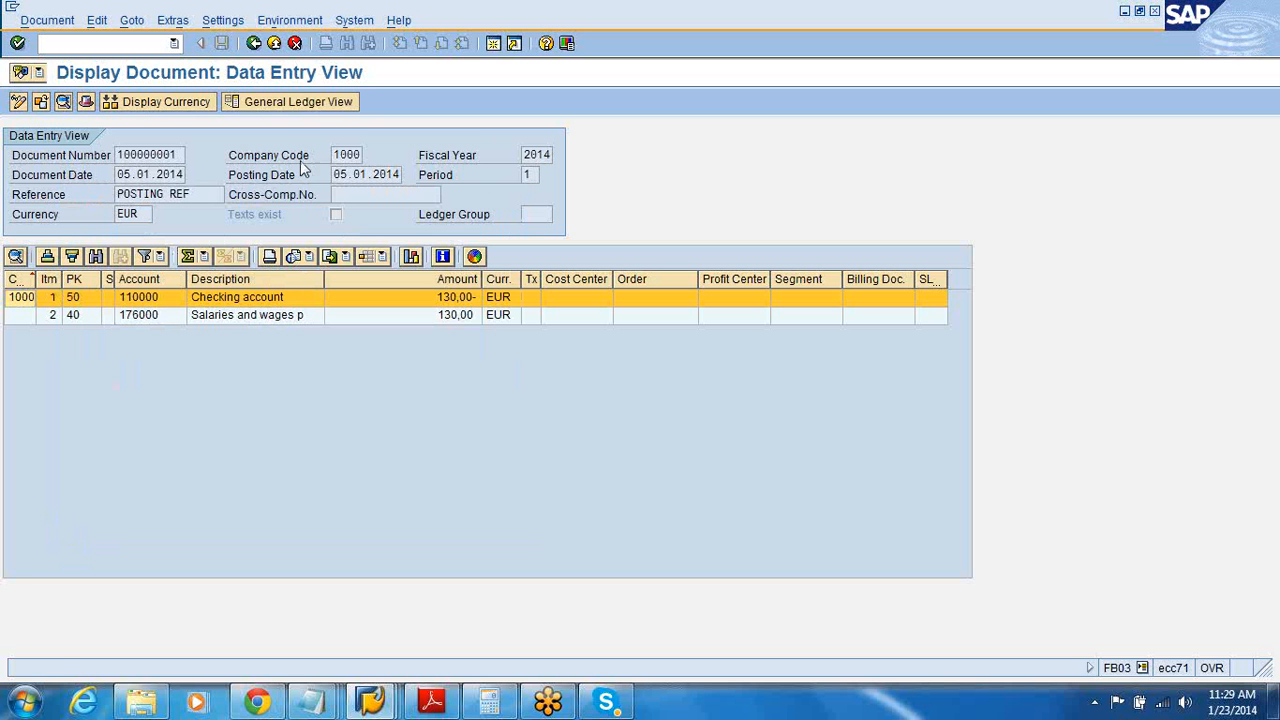
Leave the document display for the SAP Easy Access screen and start transaction FB50 for entering a G/L account document.
click(254, 44)
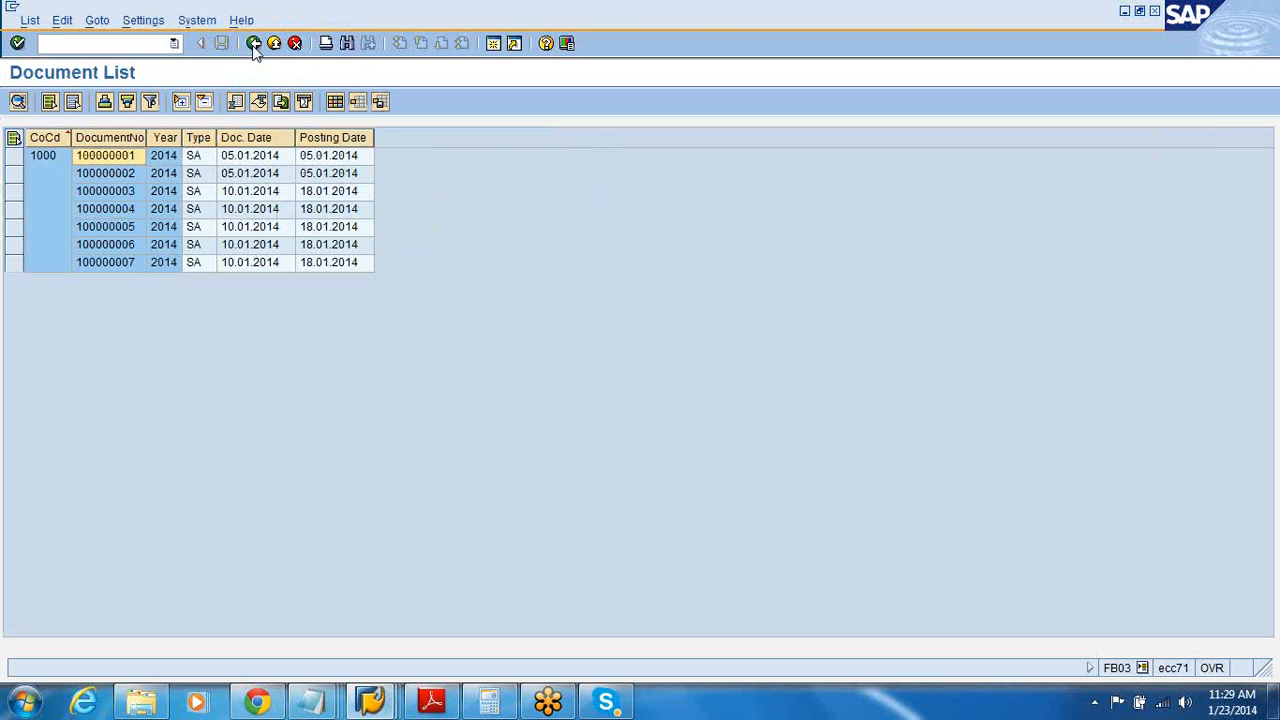
click(254, 44)
click(254, 44)
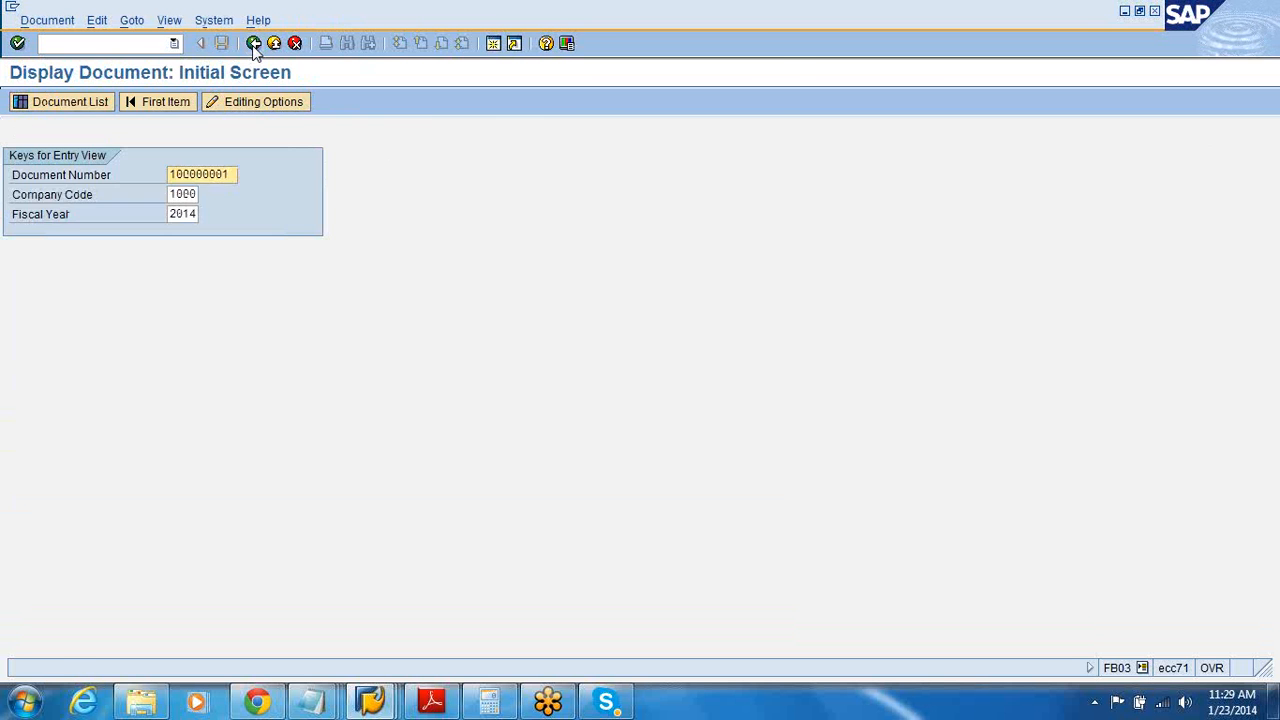
click(254, 45)
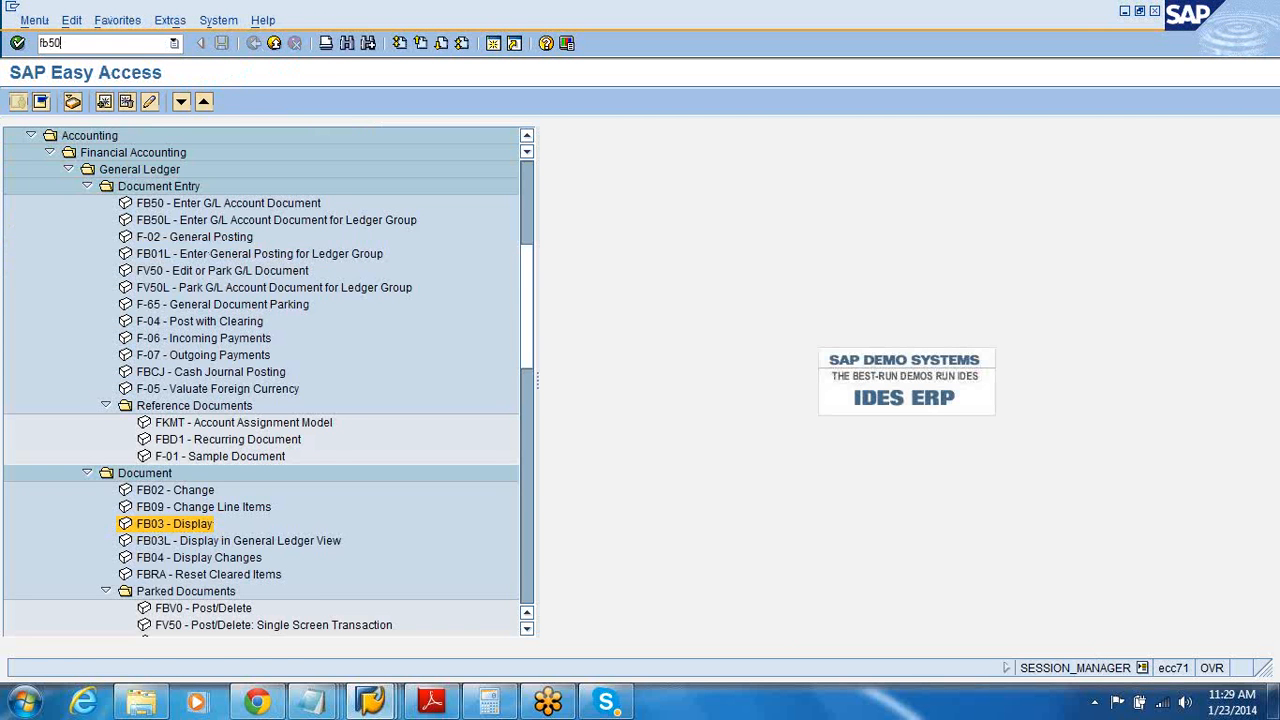
text(fb50)
key(Return)
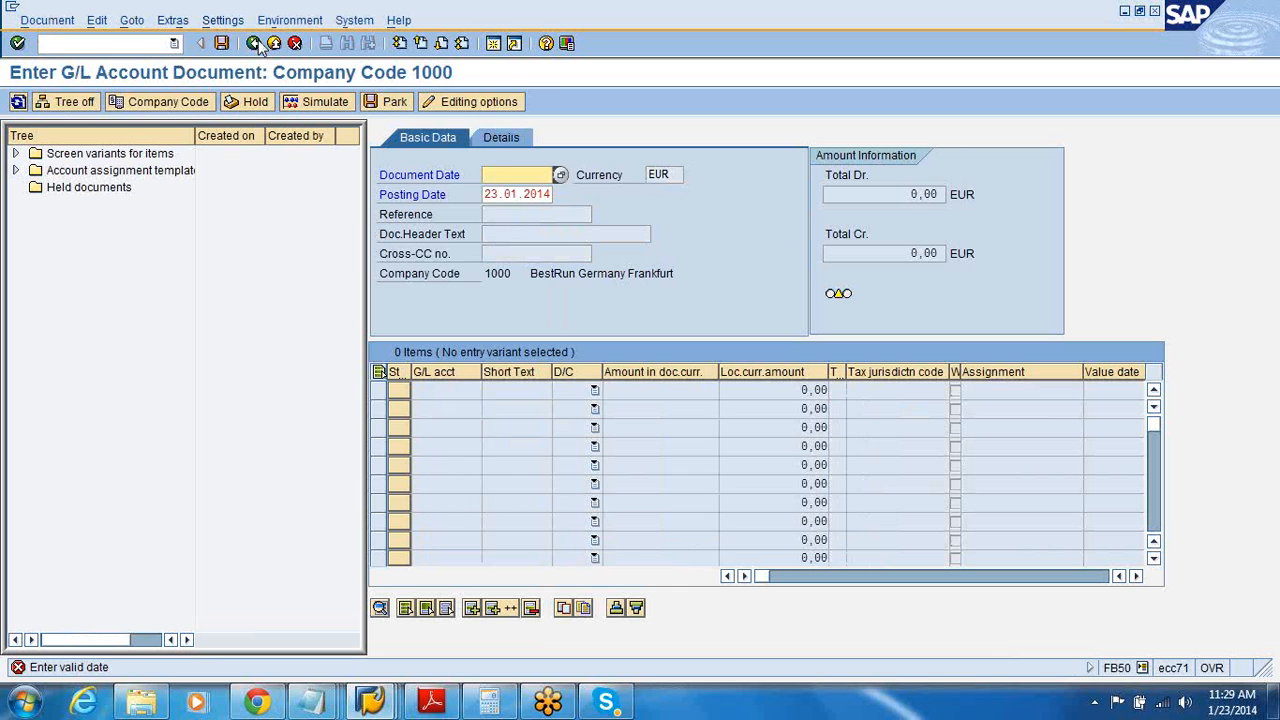
Exit the G/L document entry without saving, start transaction FB03 and open its document list selection.
click(274, 43)
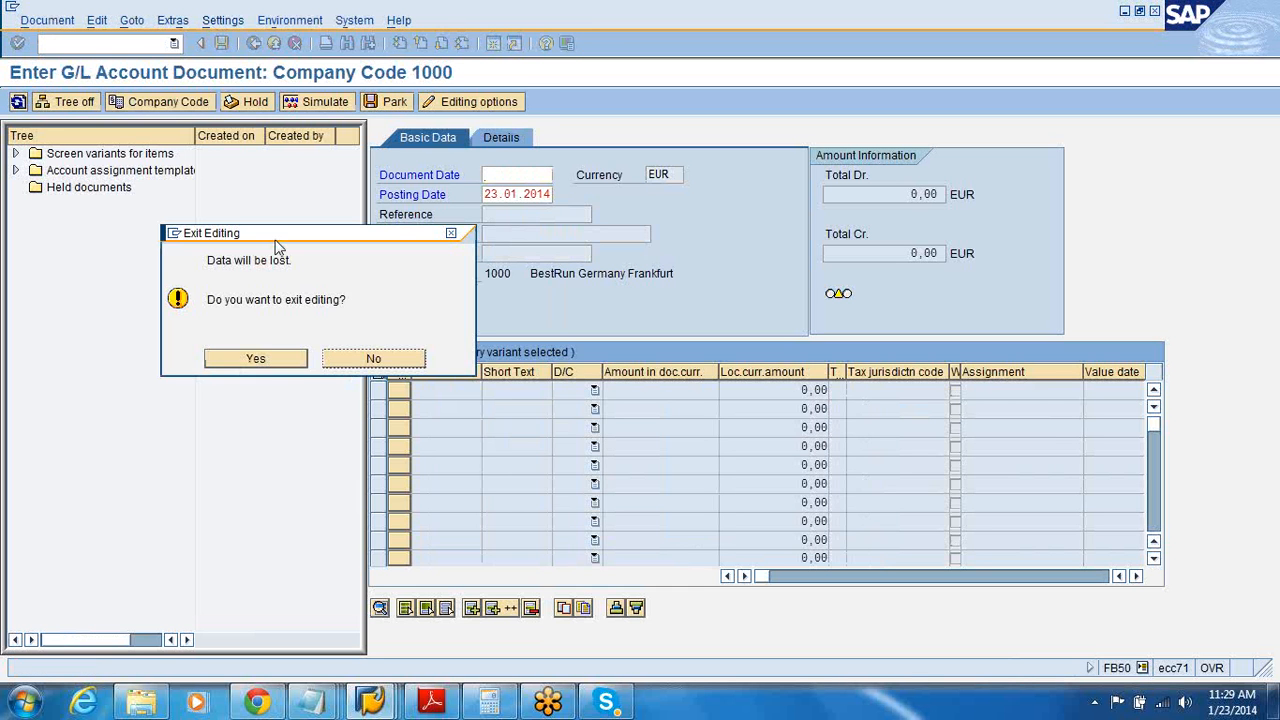
click(256, 358)
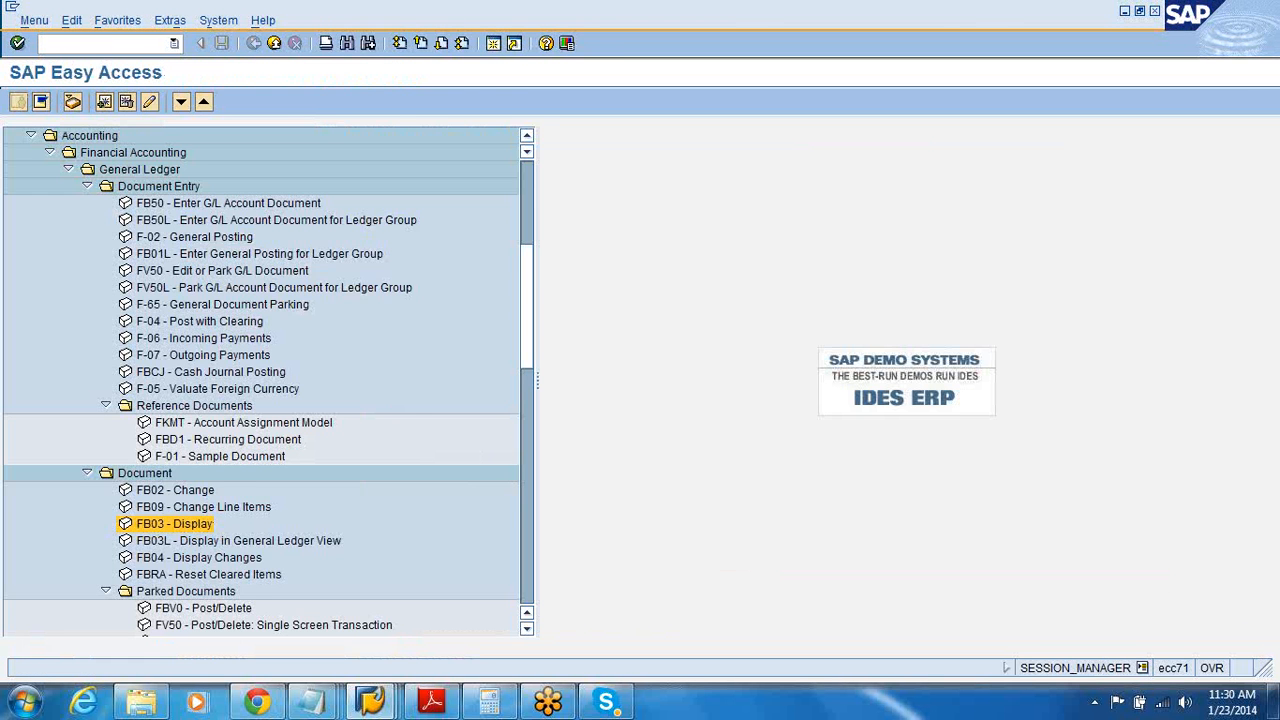
text(fb03)
key(Return)
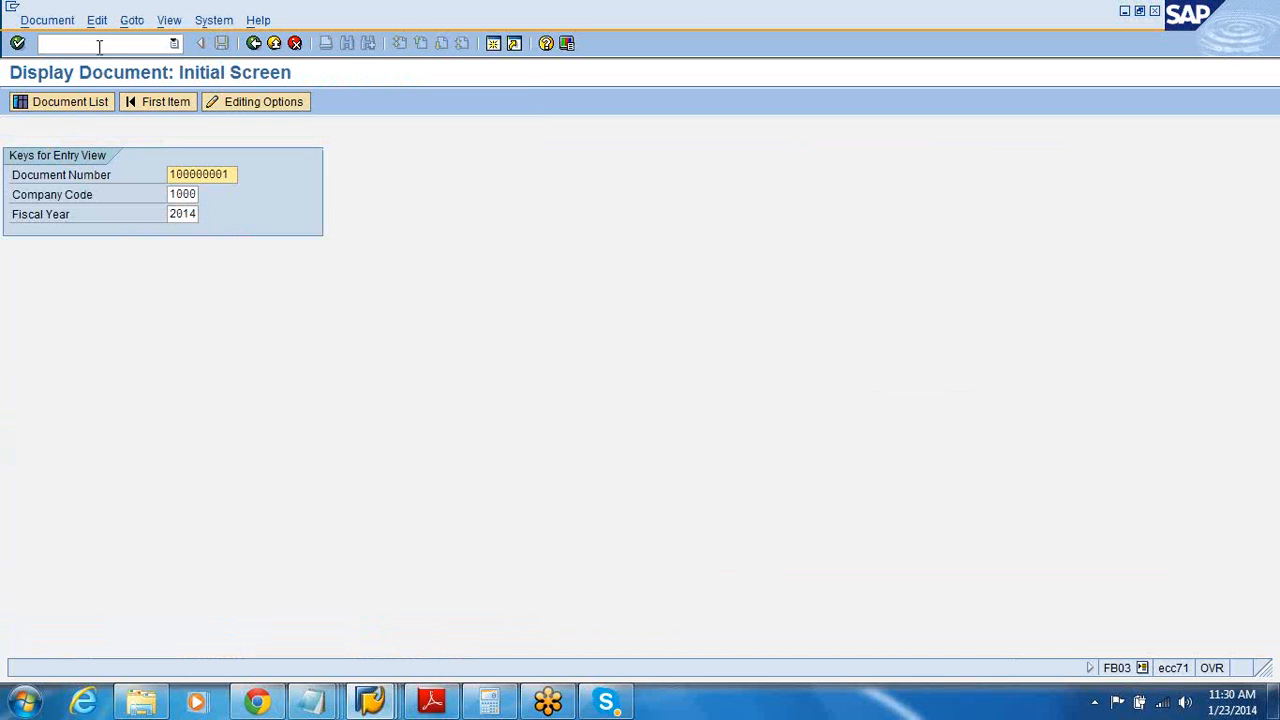
click(96, 106)
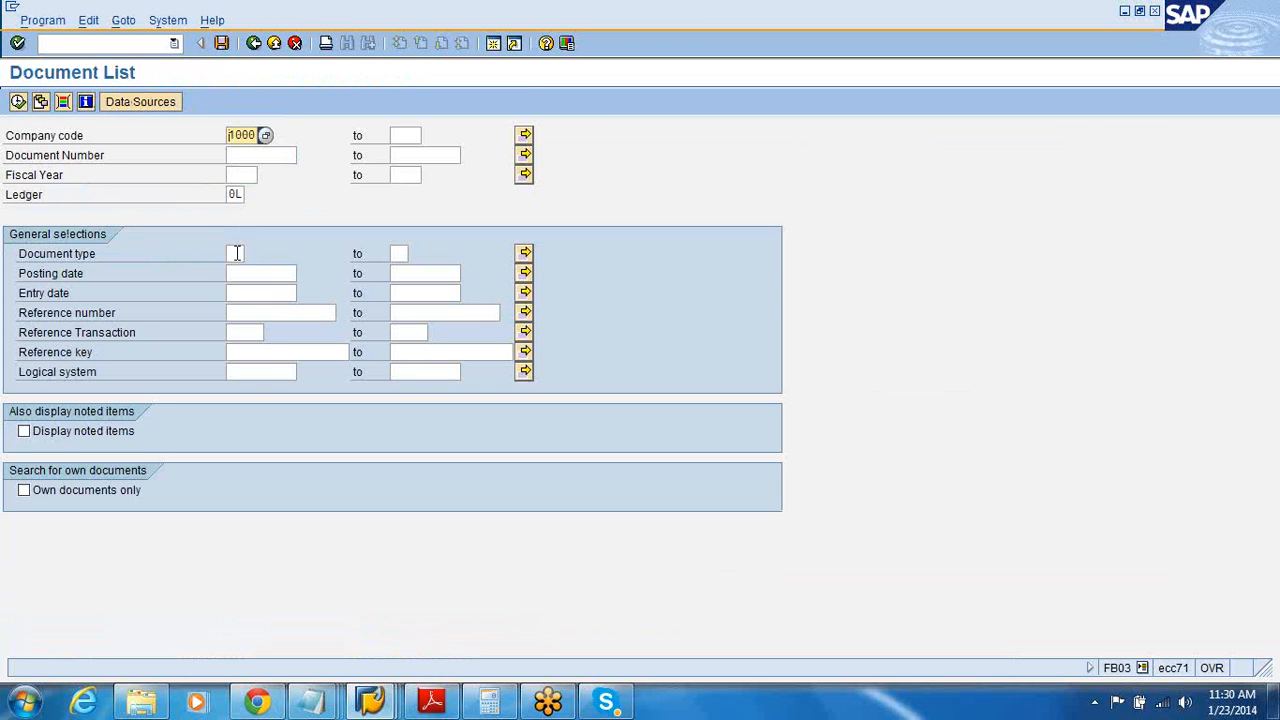
List the company code 1000 documents of document type AA for fiscal year 2014.
click(237, 253)
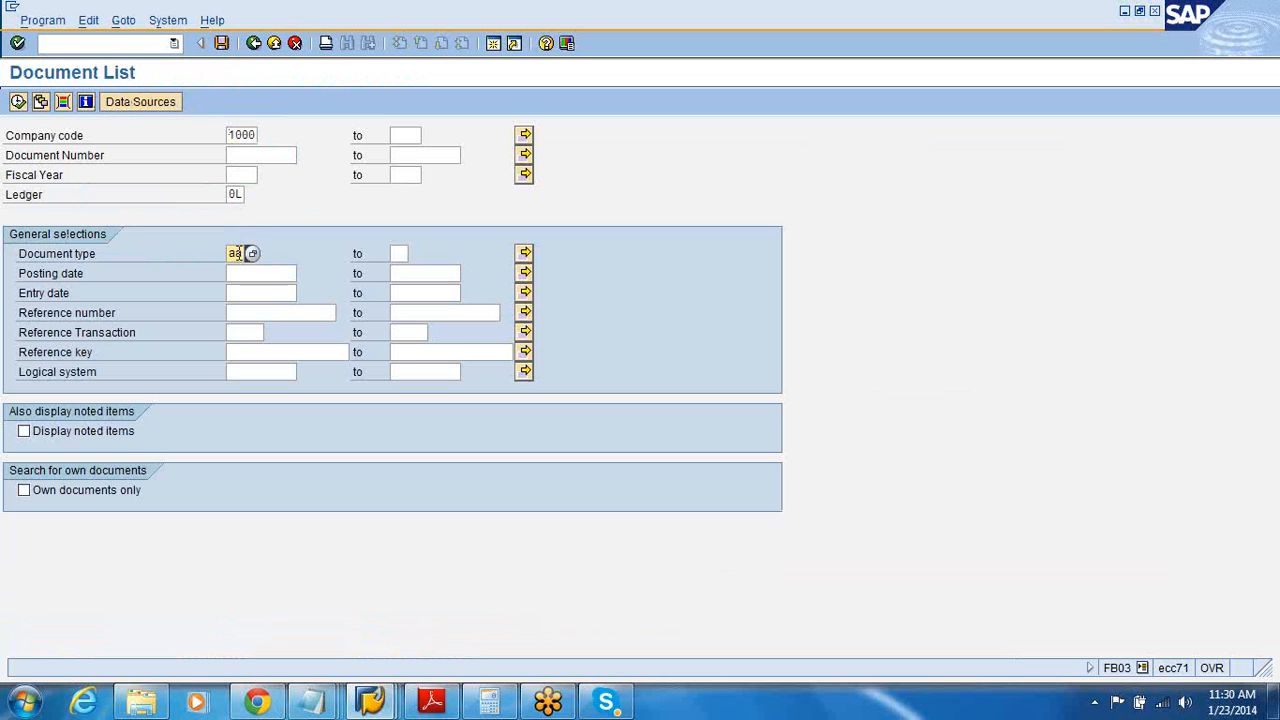
click(246, 177)
text(2014)
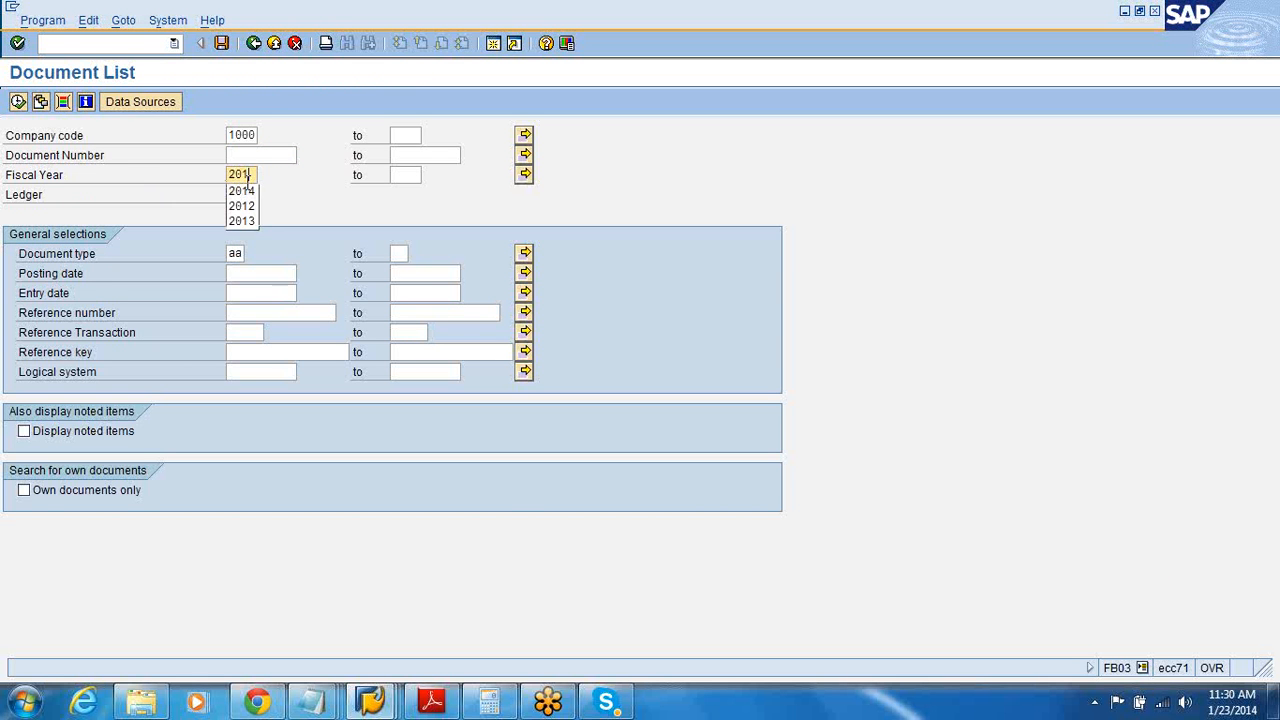
key(Return)
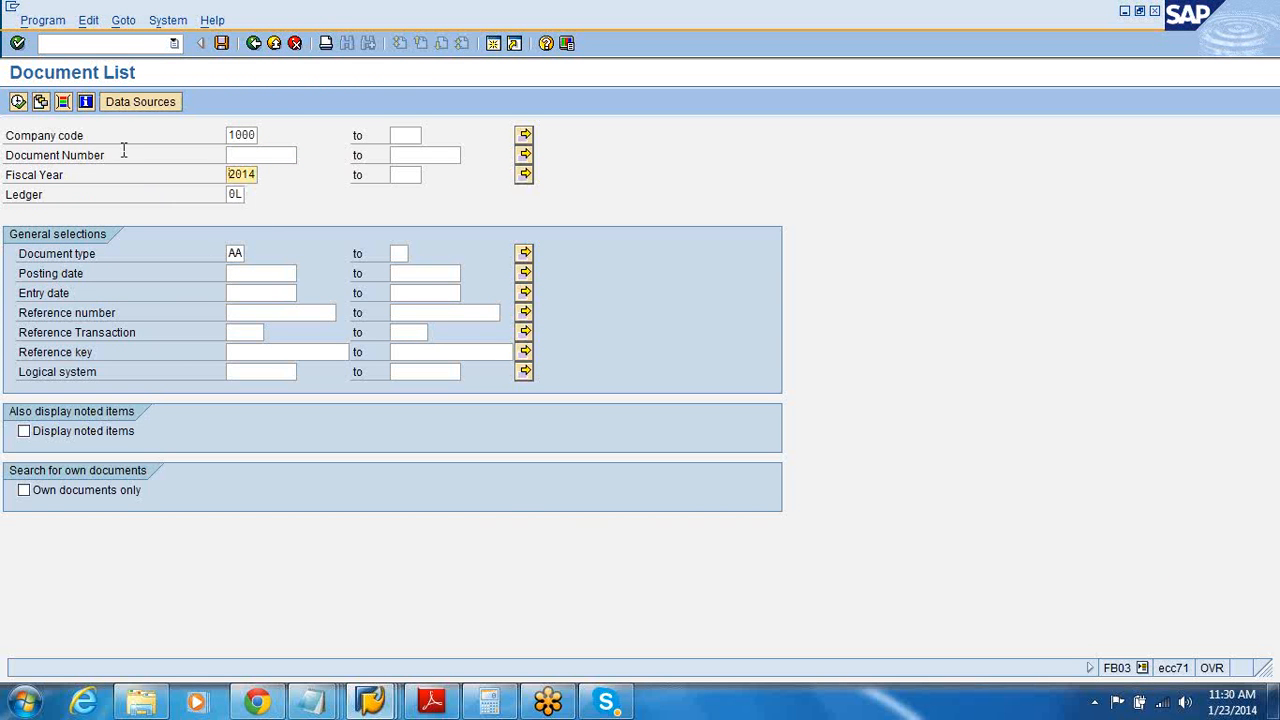
click(18, 102)
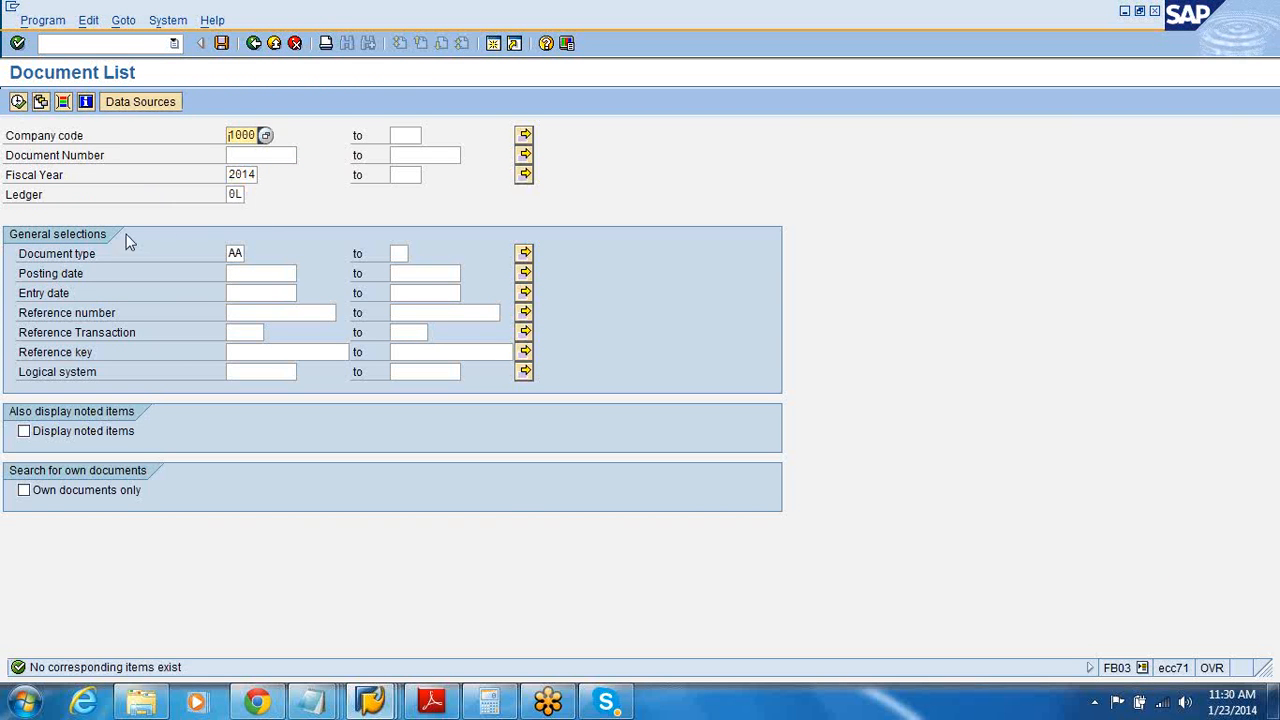
Rerun the AA document search for fiscal year 2013.
click(248, 182)
key(BackSpace)
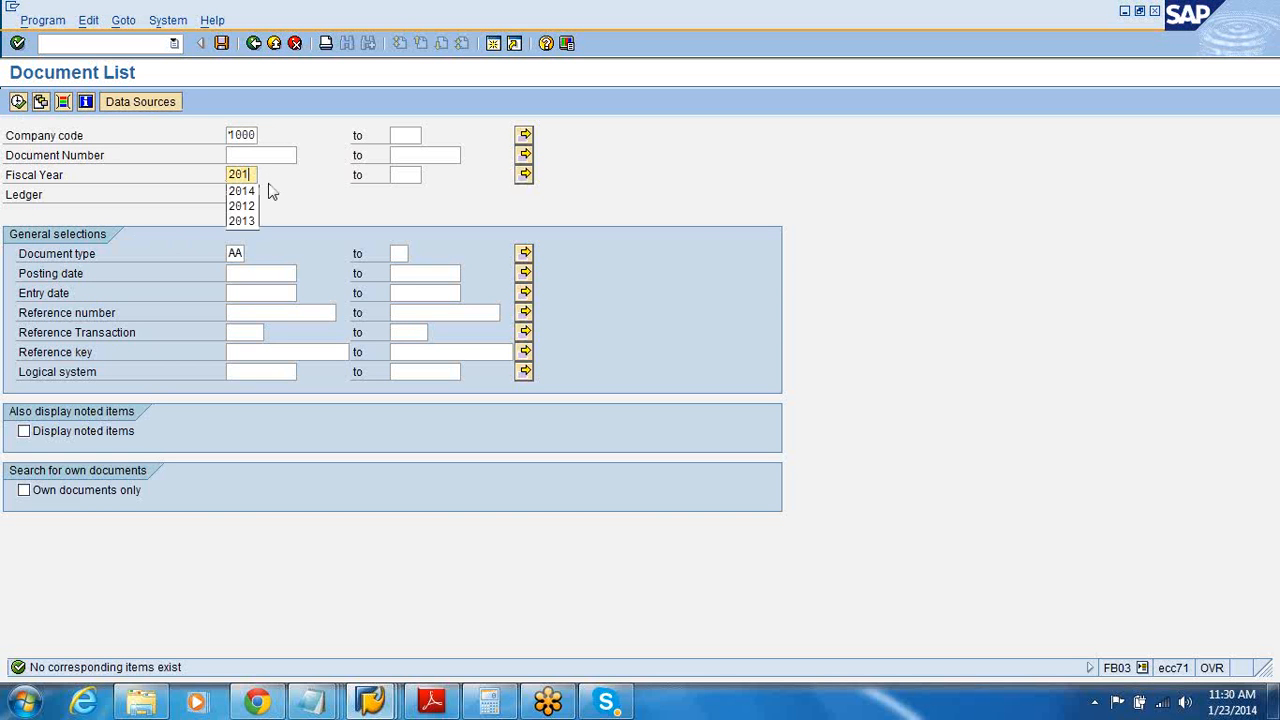
text(3)
click(18, 102)
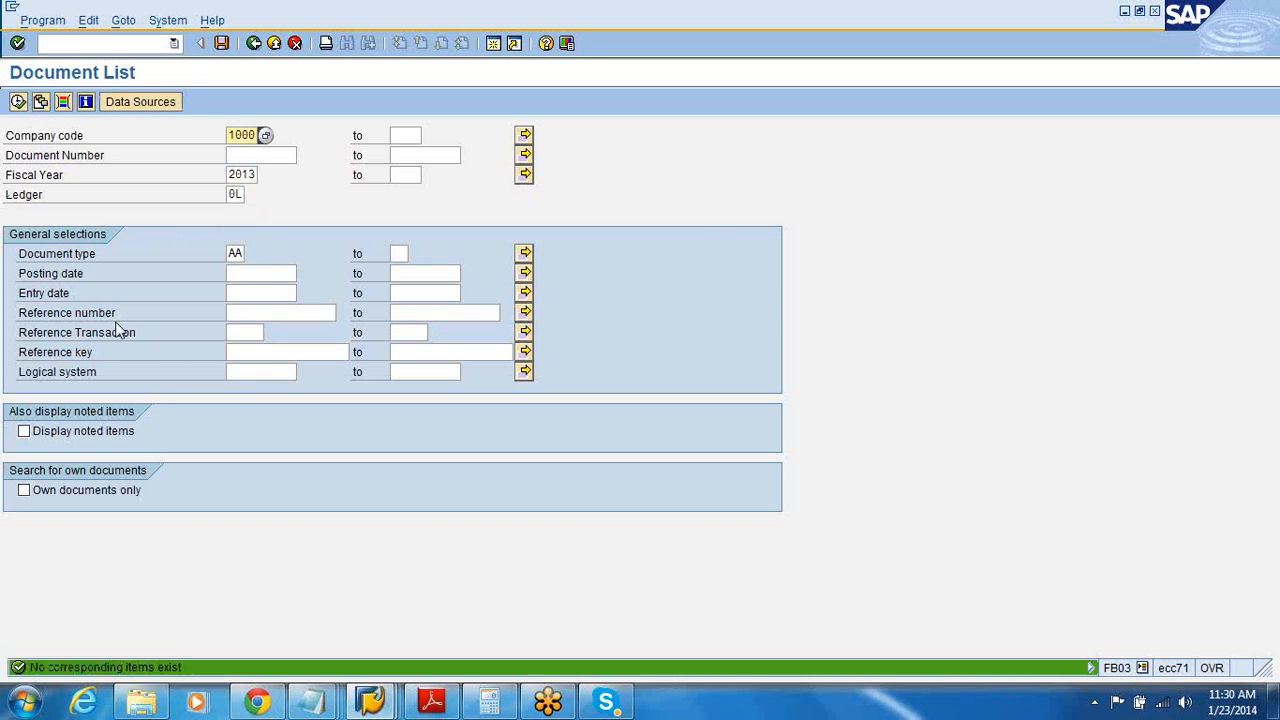
Rerun the AA document search for fiscal year 2012.
click(244, 172)
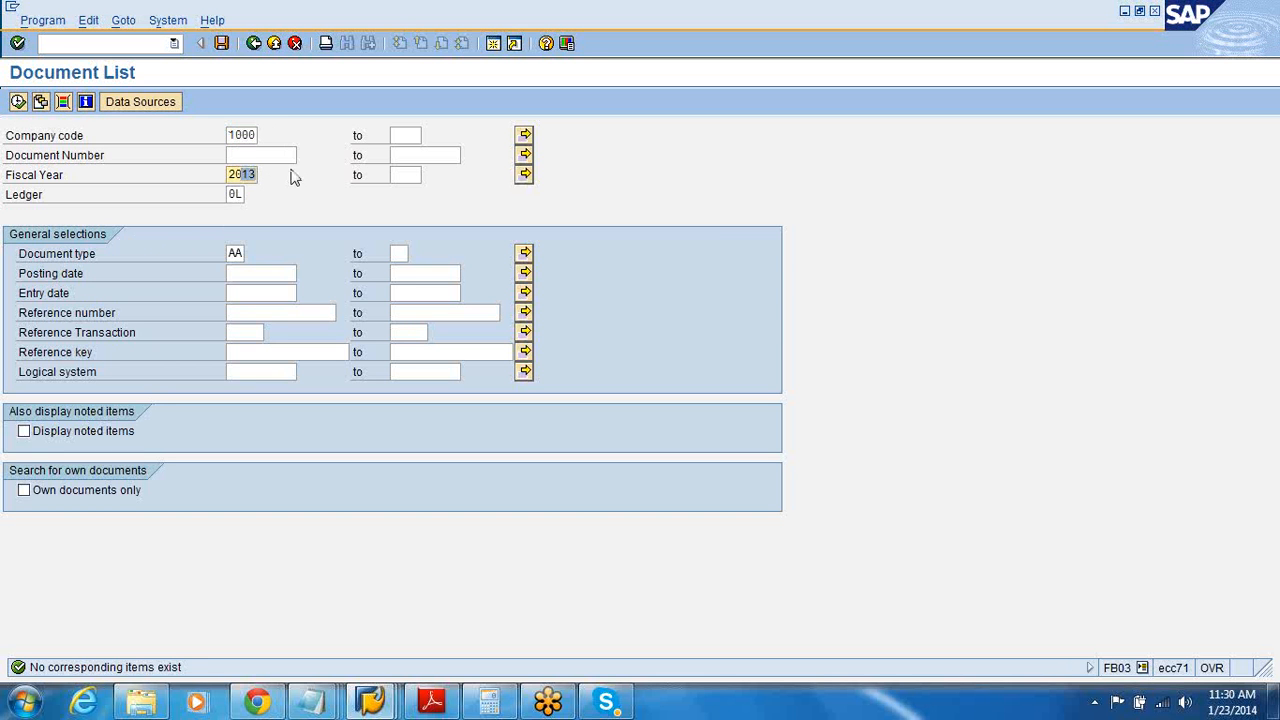
key(BackSpace)
text(2)
click(18, 102)
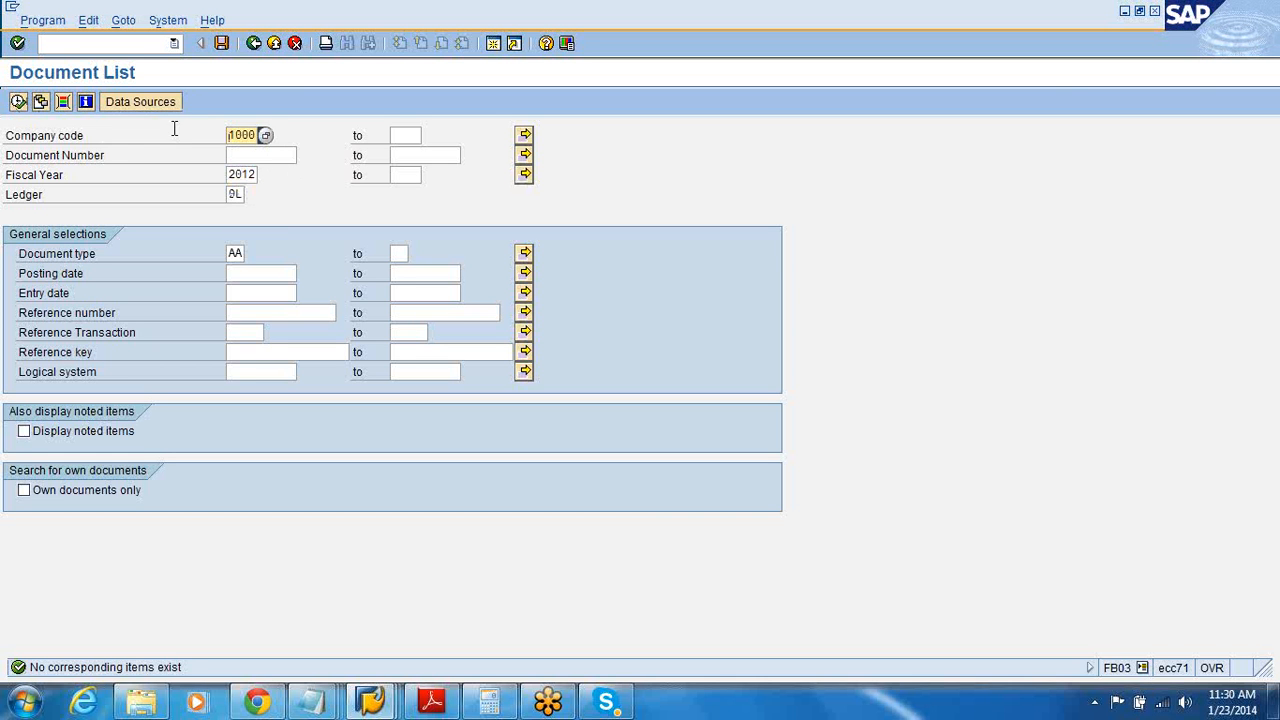
Widen the fiscal year selection to a range starting at 2000 and list the matching AA documents.
drag(240, 172, 281, 178)
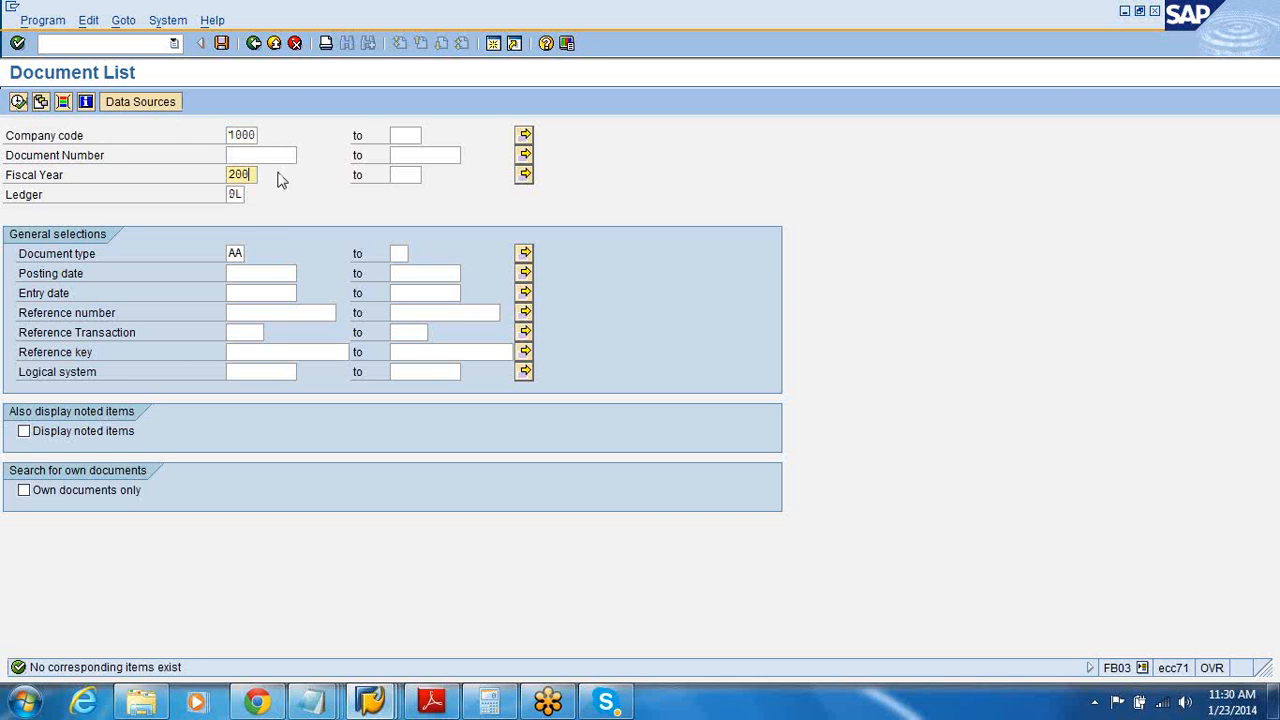
click(400, 178)
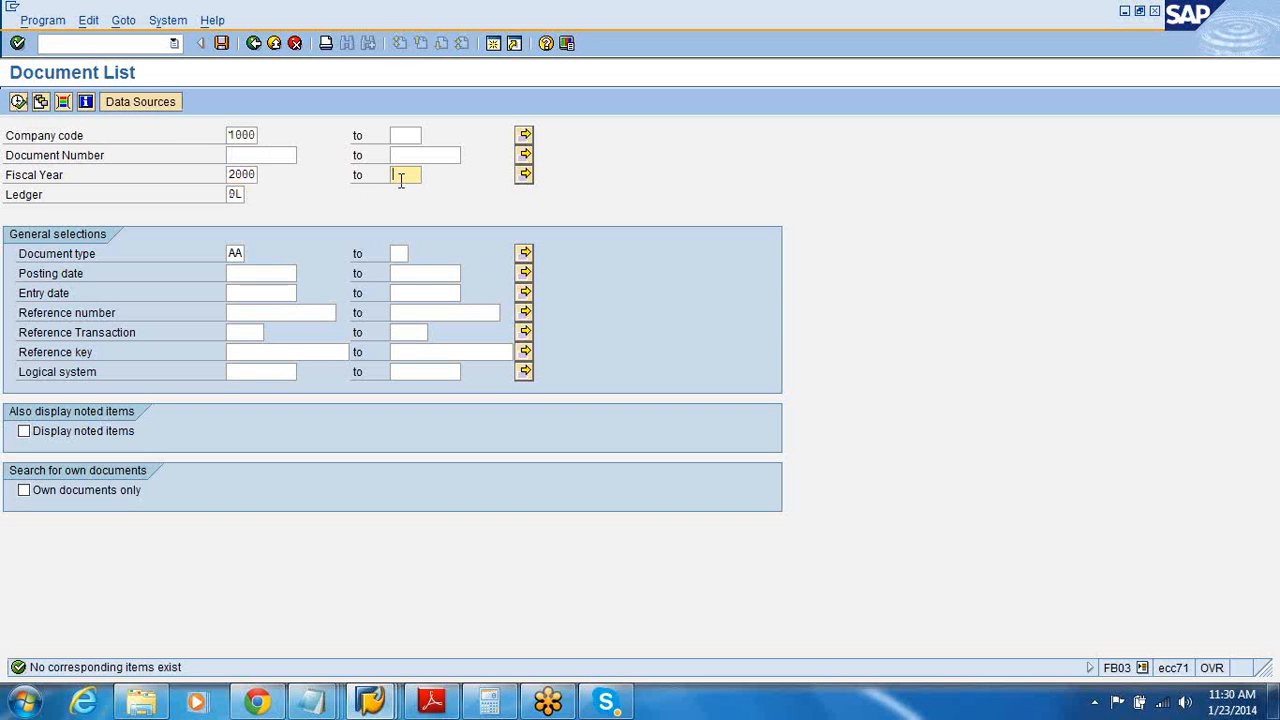
click(17, 102)
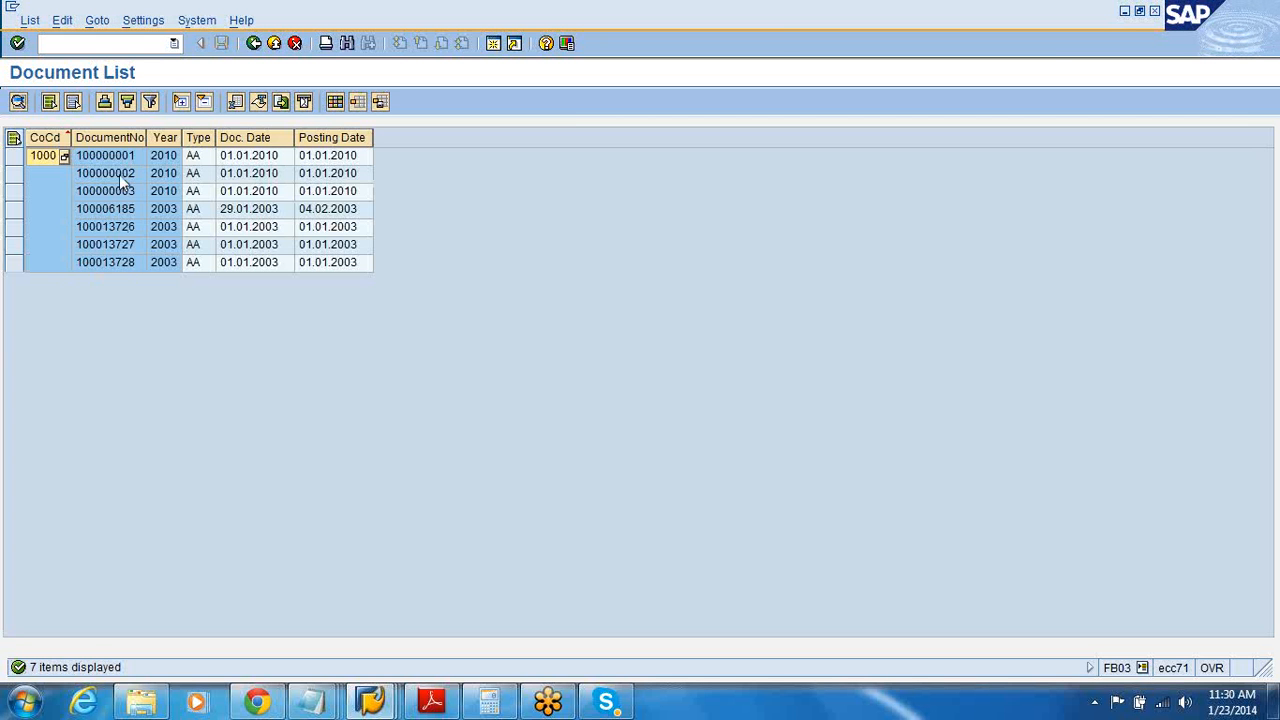
Open the first listed AA document and check the posting key and descriptions of its line items.
double_click(114, 158)
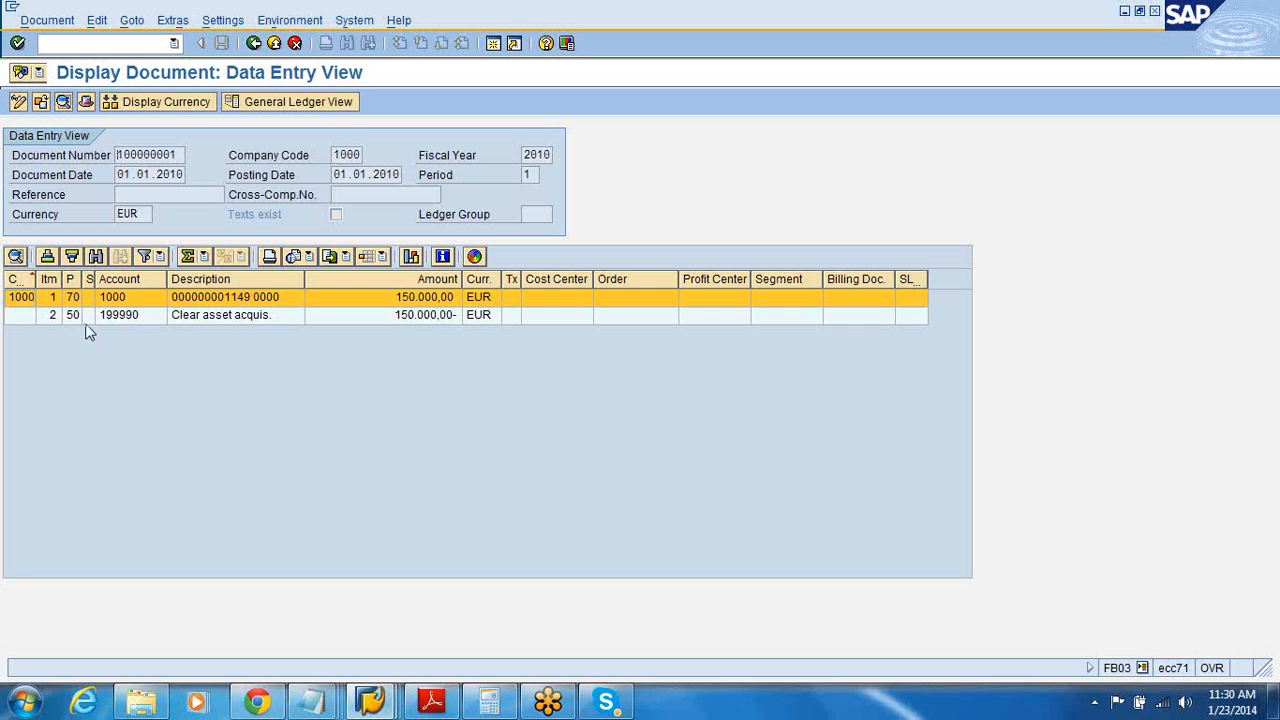
click(77, 313)
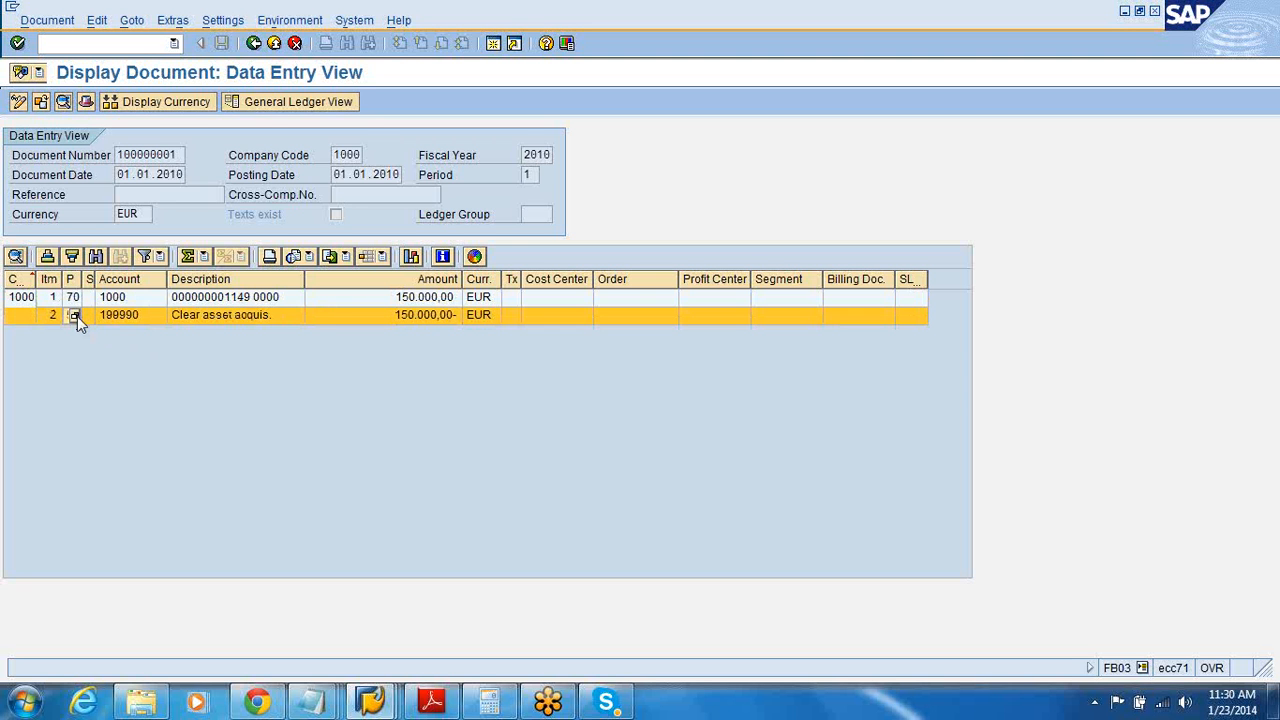
click(195, 313)
click(197, 299)
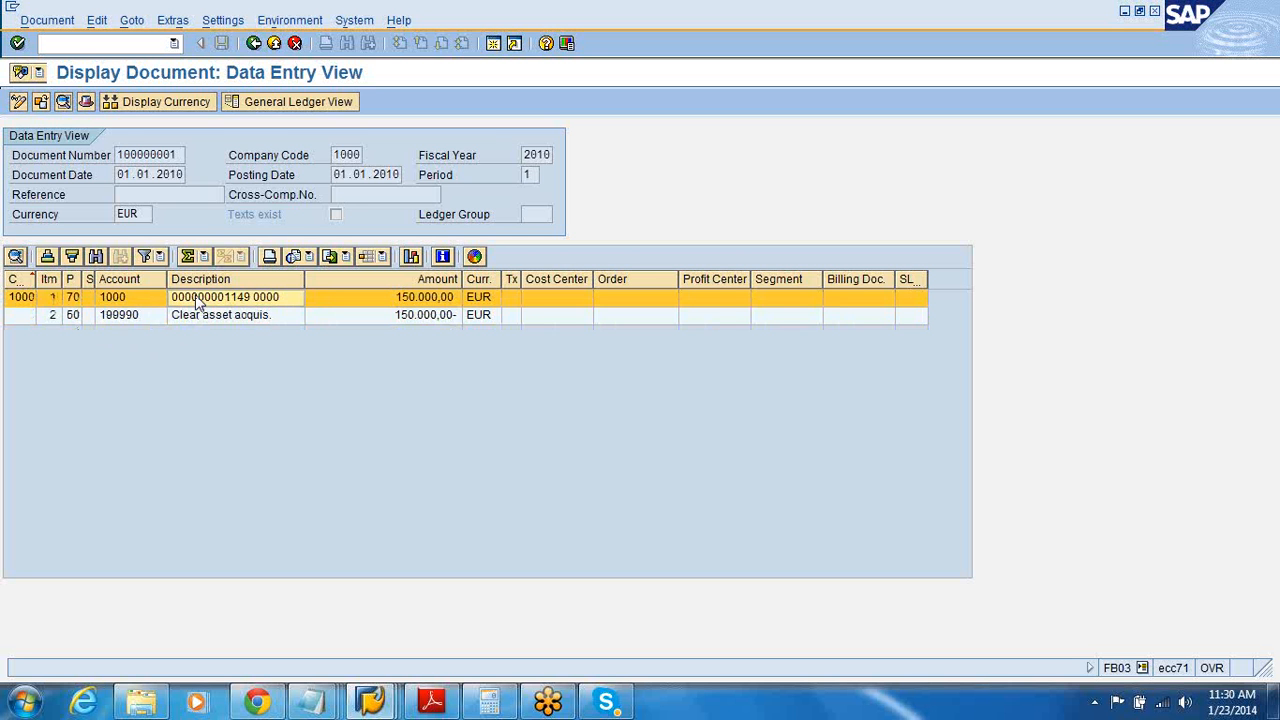
Widen the posting key column, look up posting key 70 in the list of possible posting keys, and close the list.
drag(86, 278, 121, 280)
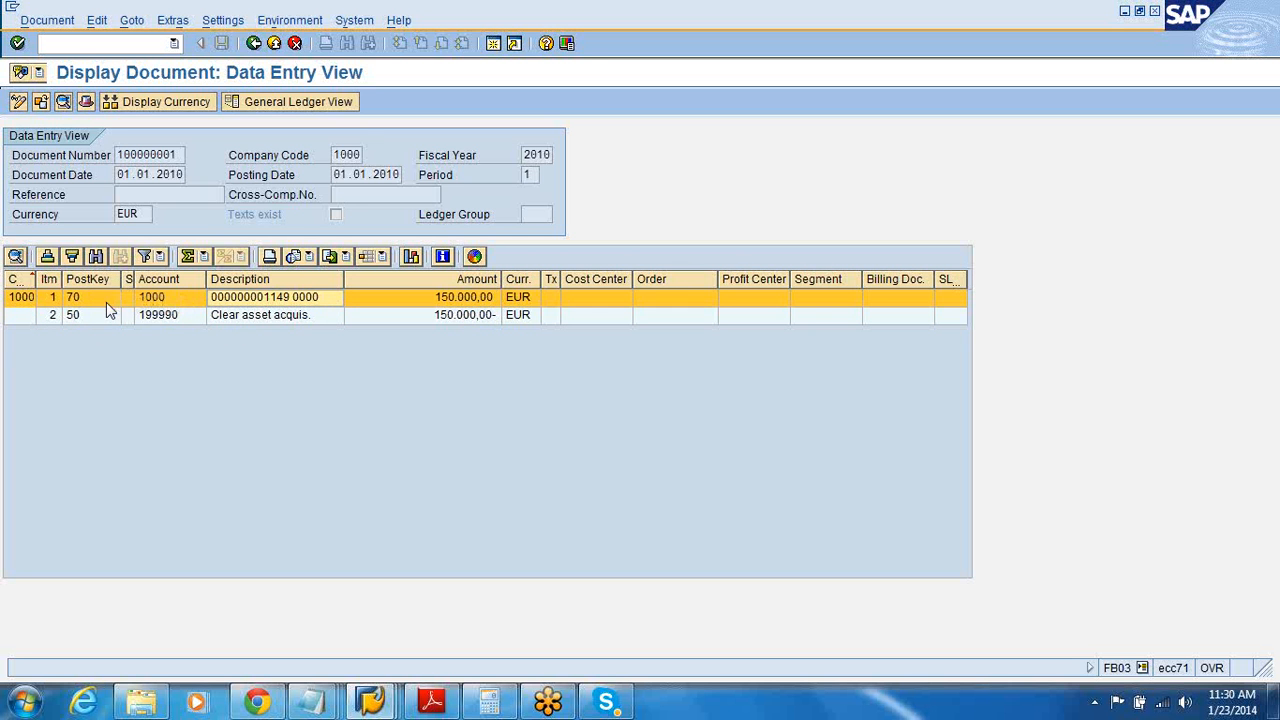
click(114, 300)
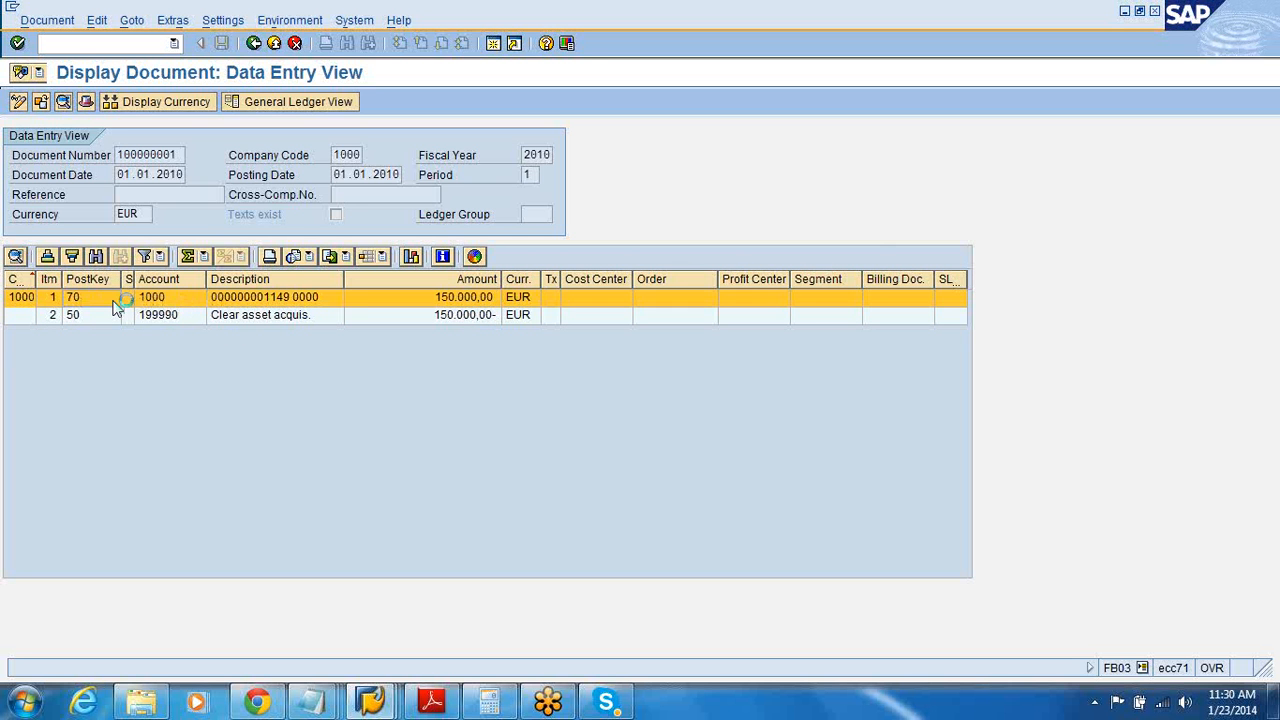
key(F4)
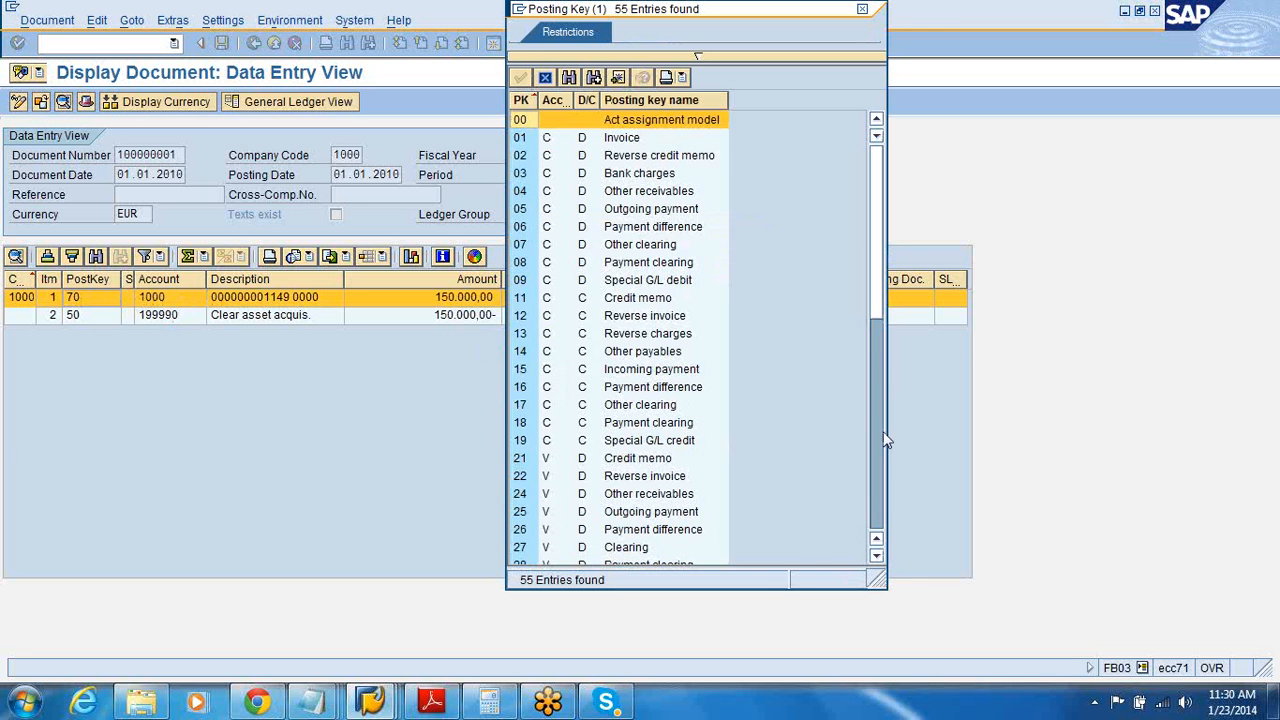
click(880, 432)
click(879, 513)
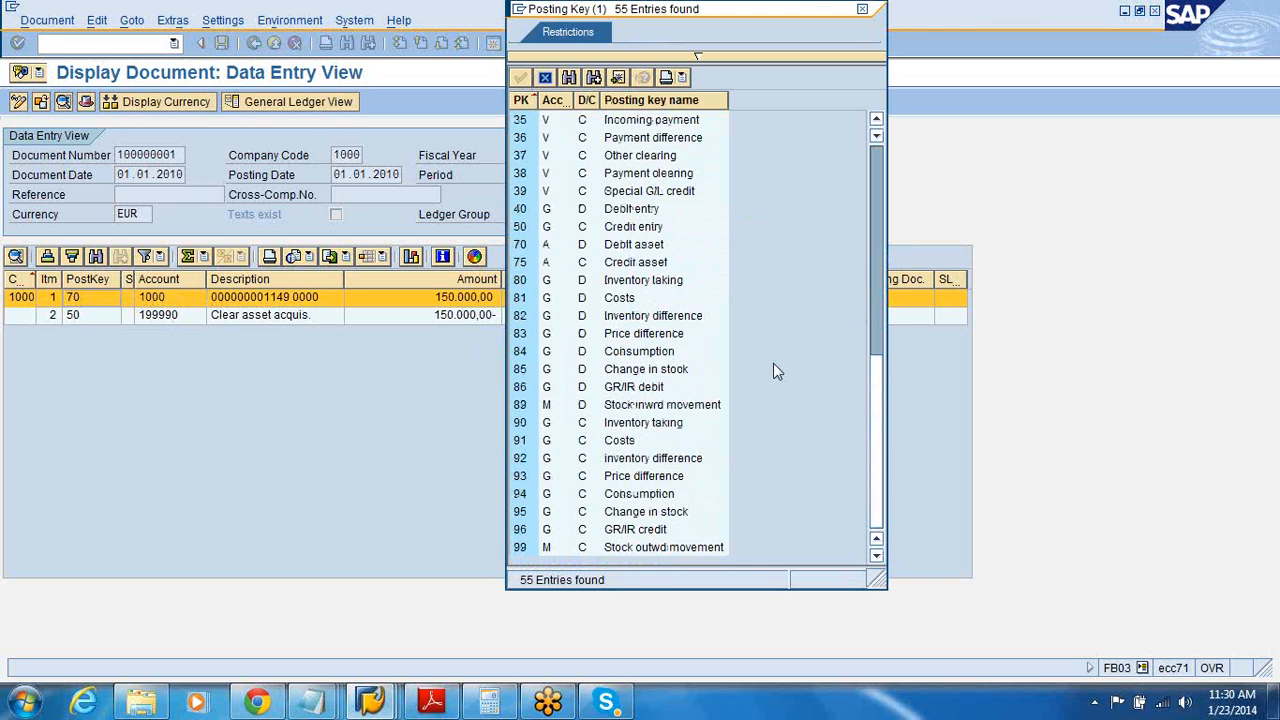
click(645, 246)
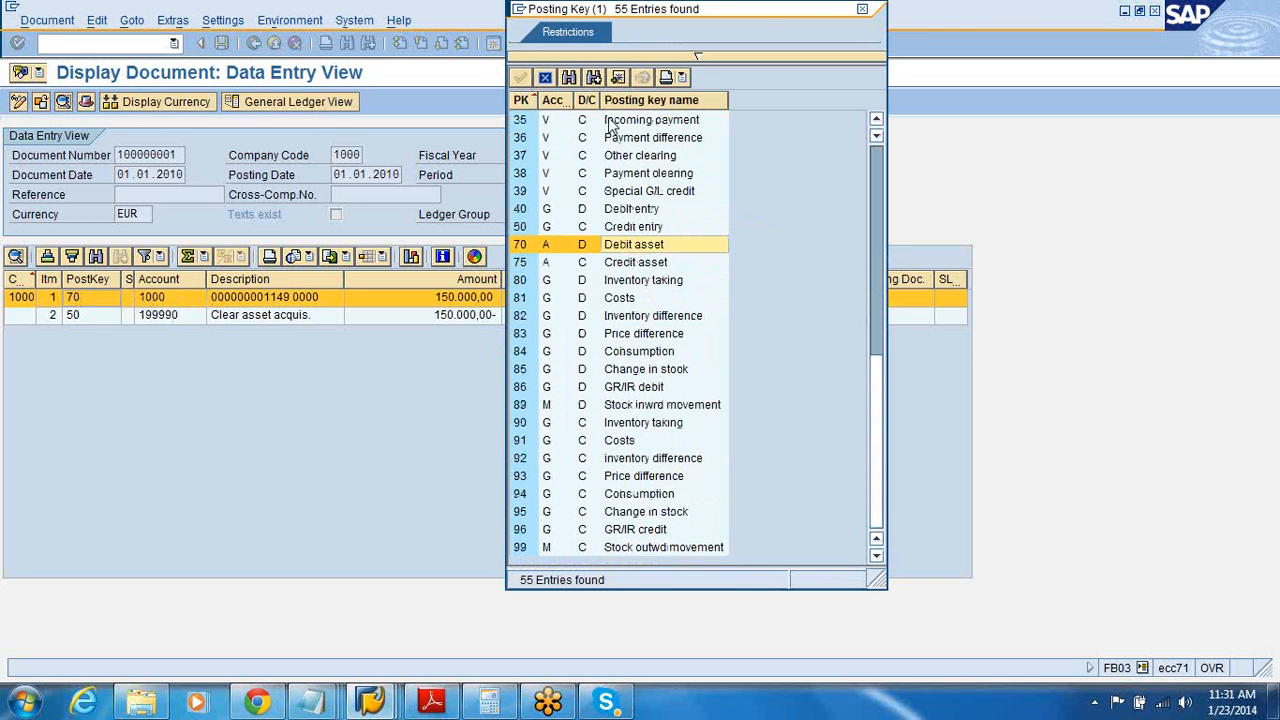
click(866, 9)
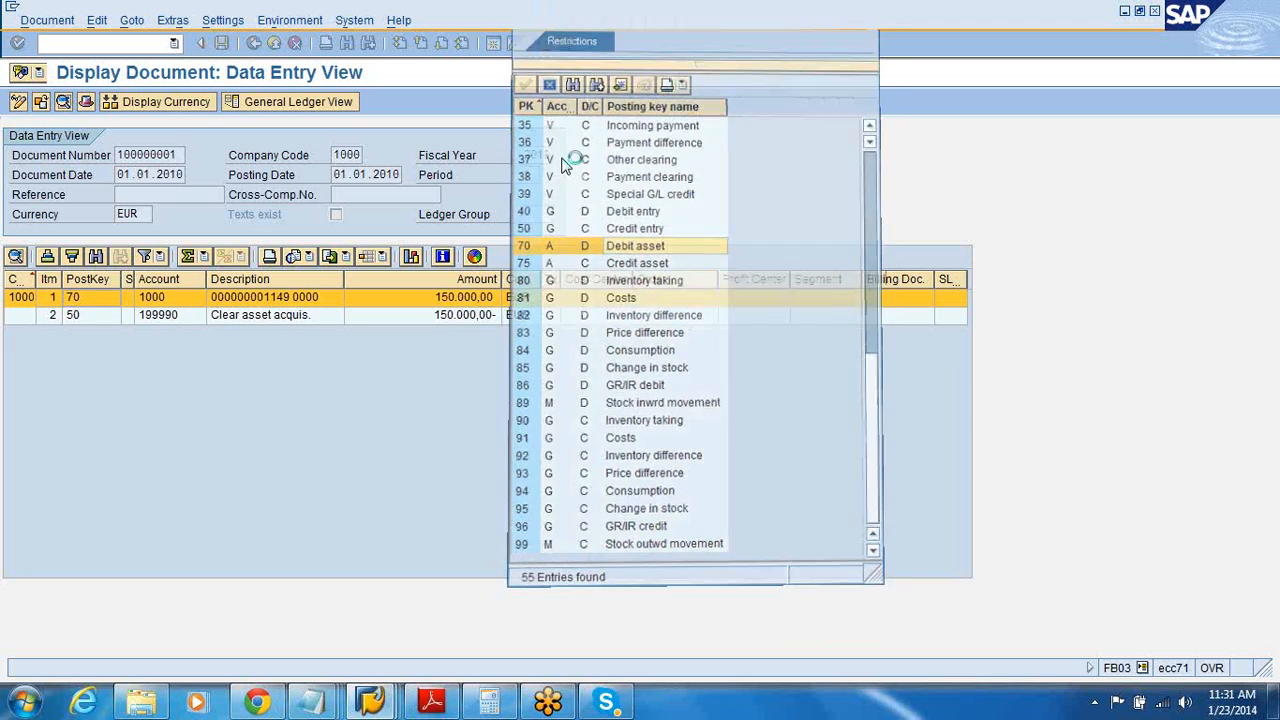
Compare the second item's posting key with the asset item's description, and check both line item amounts.
click(87, 315)
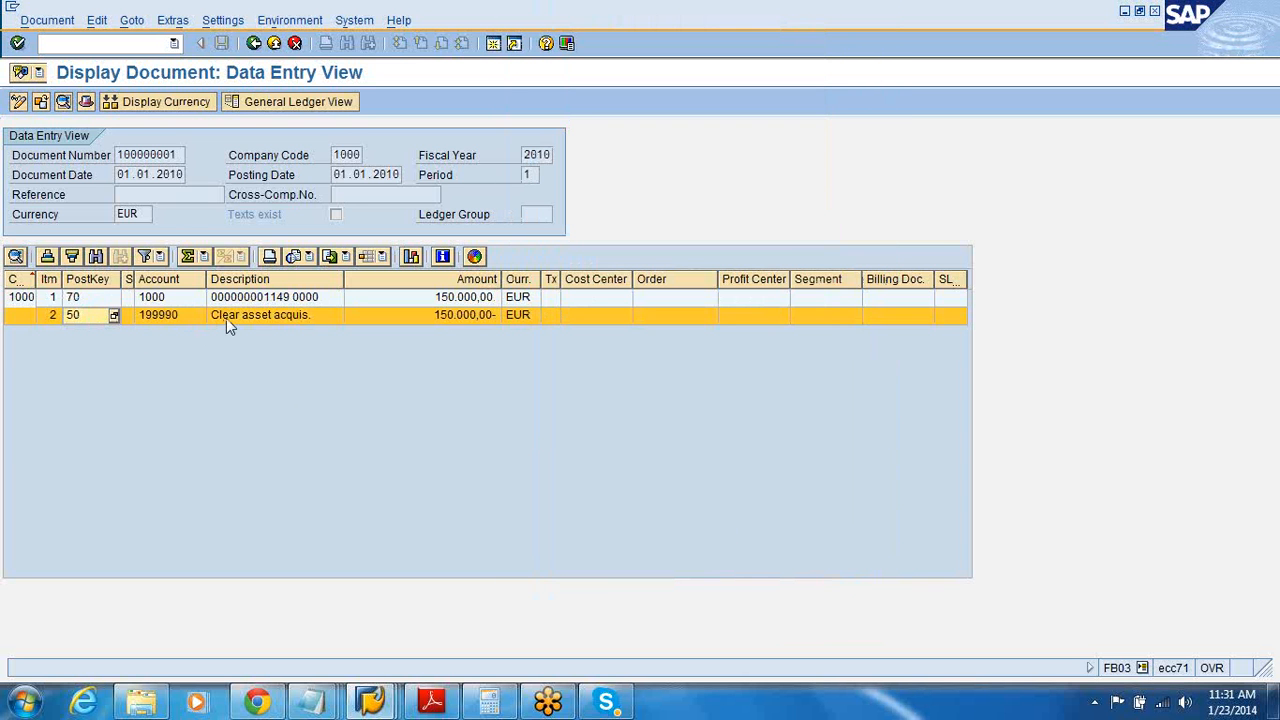
click(264, 298)
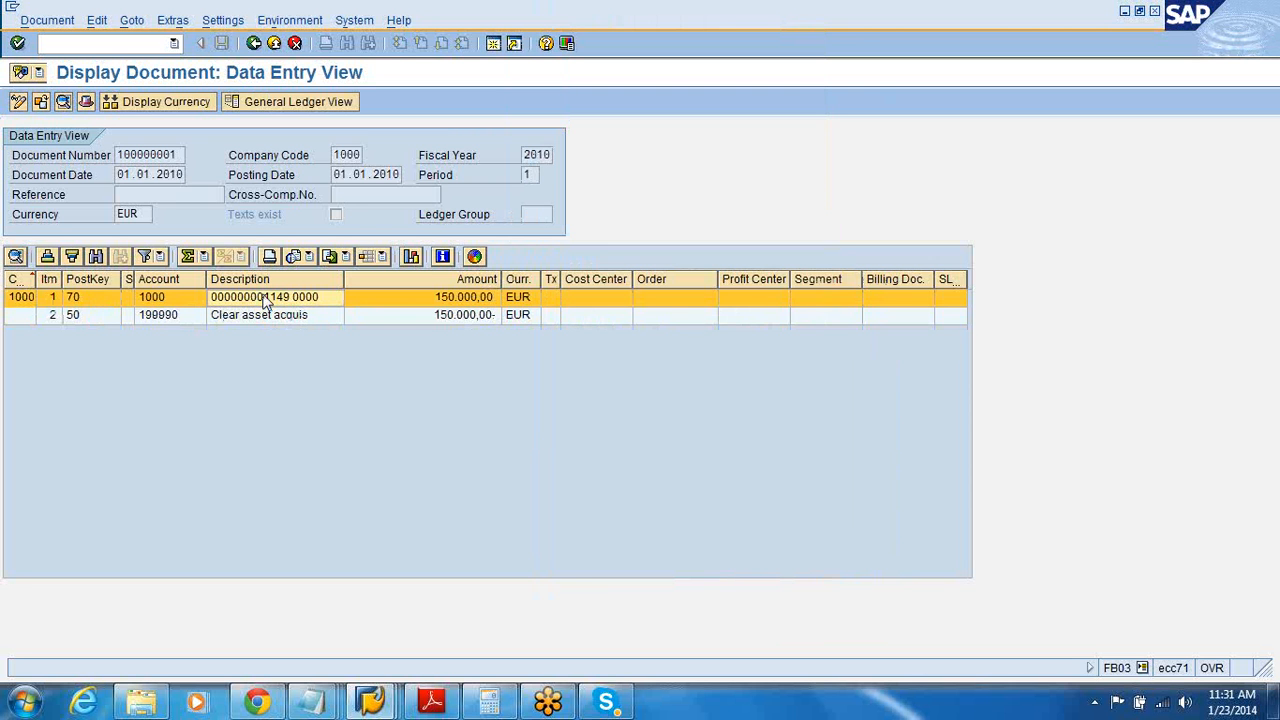
click(440, 316)
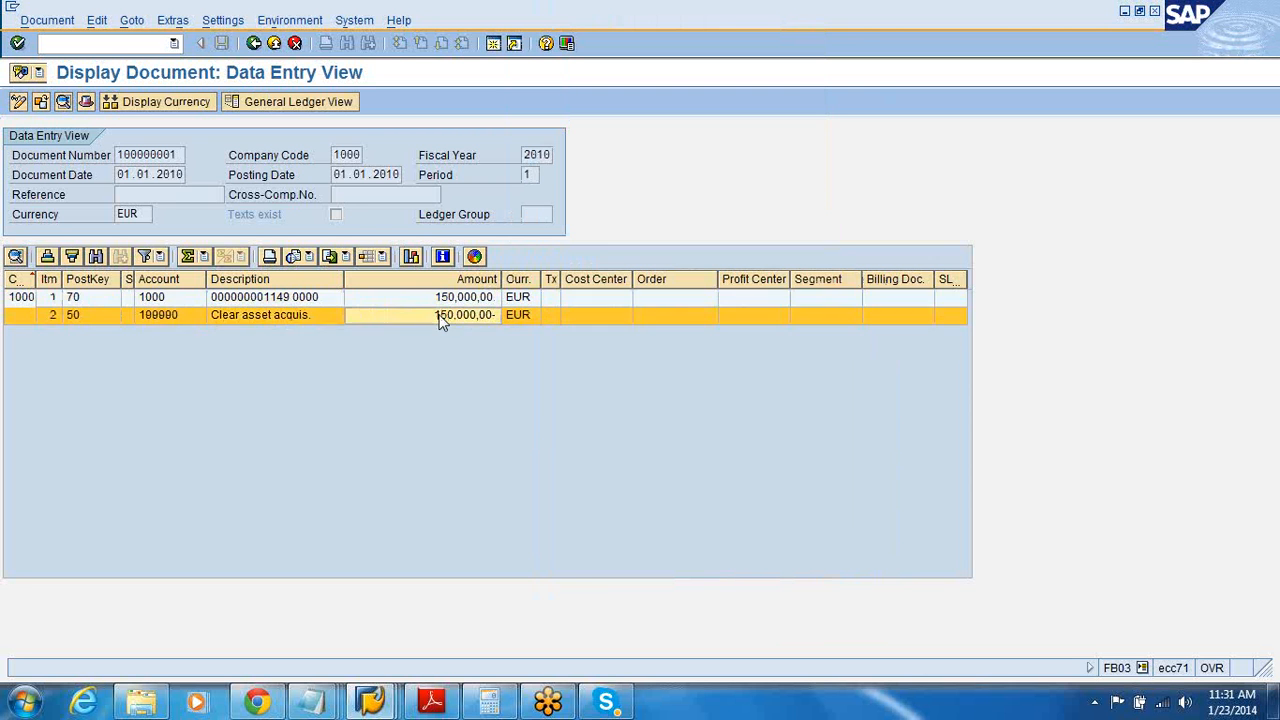
click(440, 298)
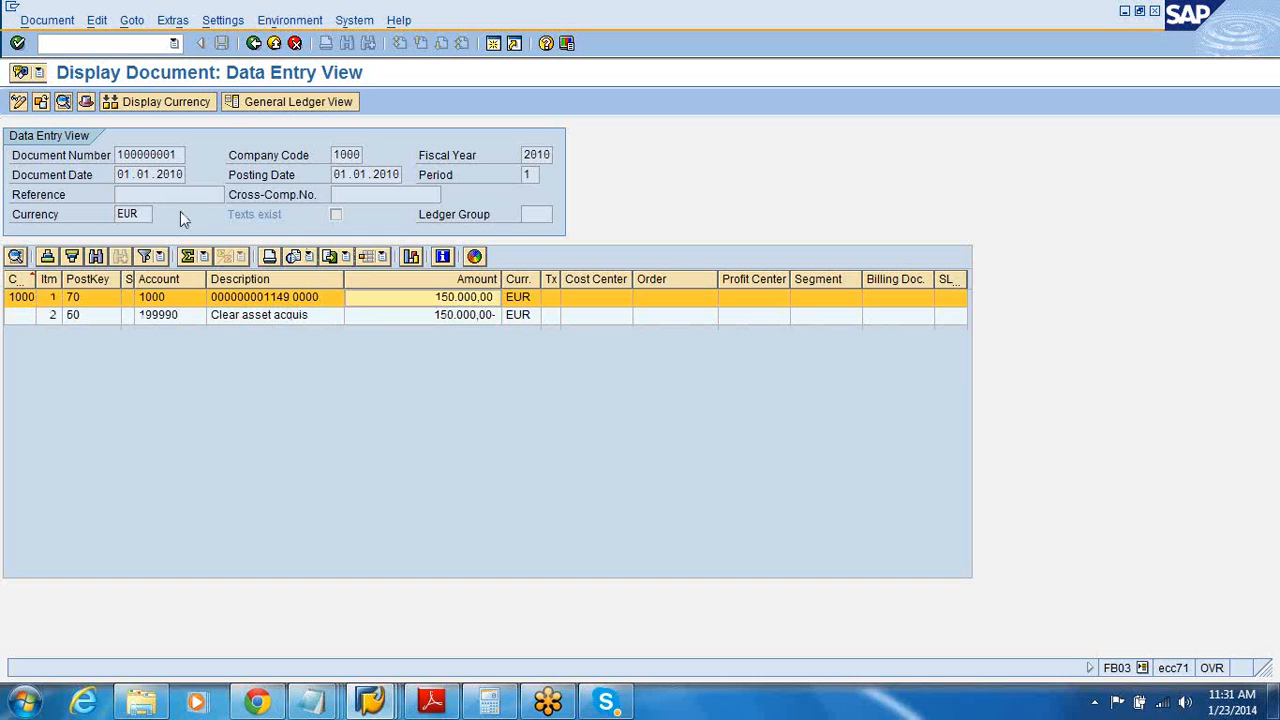
Check the currency, fiscal year and posting date in the document's header data.
drag(150, 214, 80, 226)
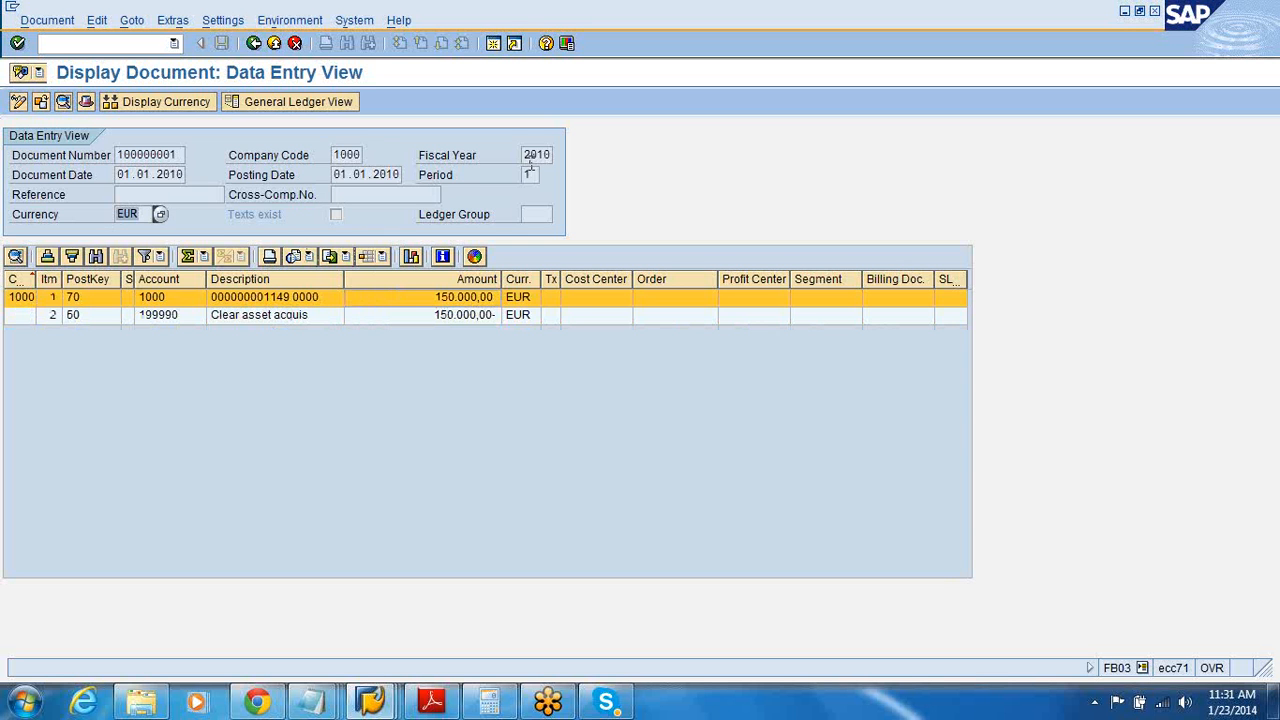
double_click(530, 155)
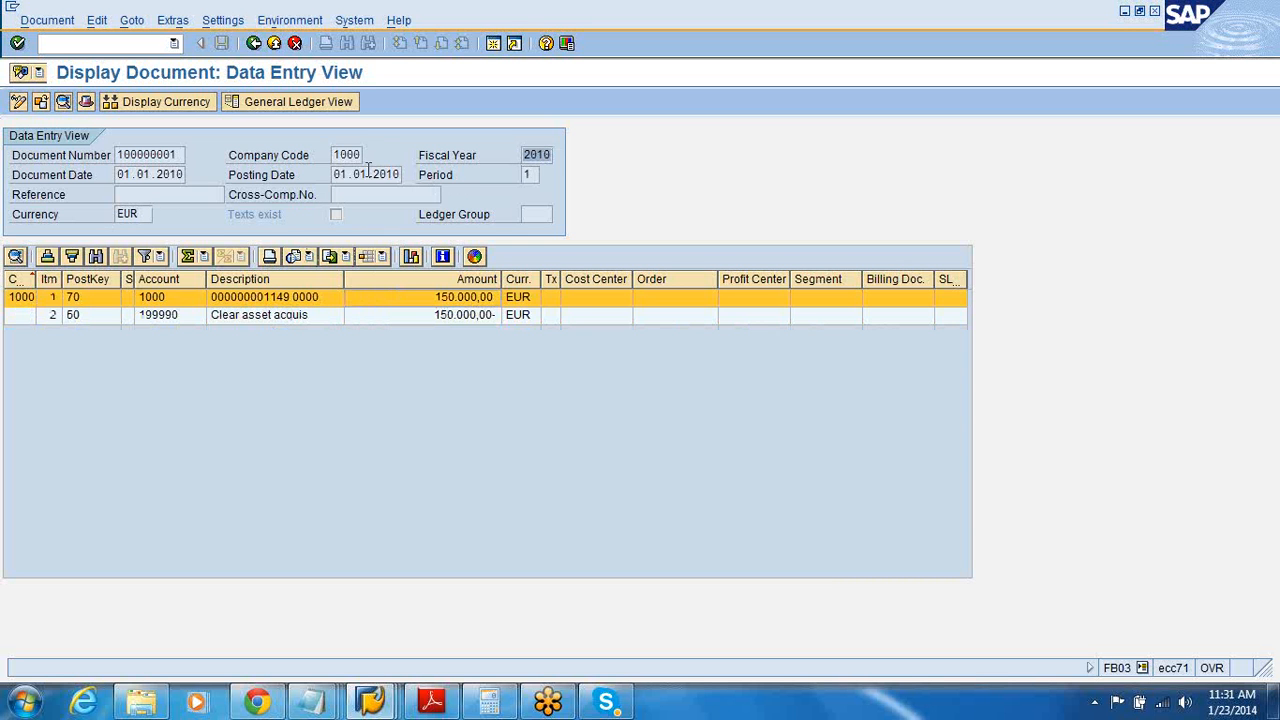
drag(337, 174, 405, 176)
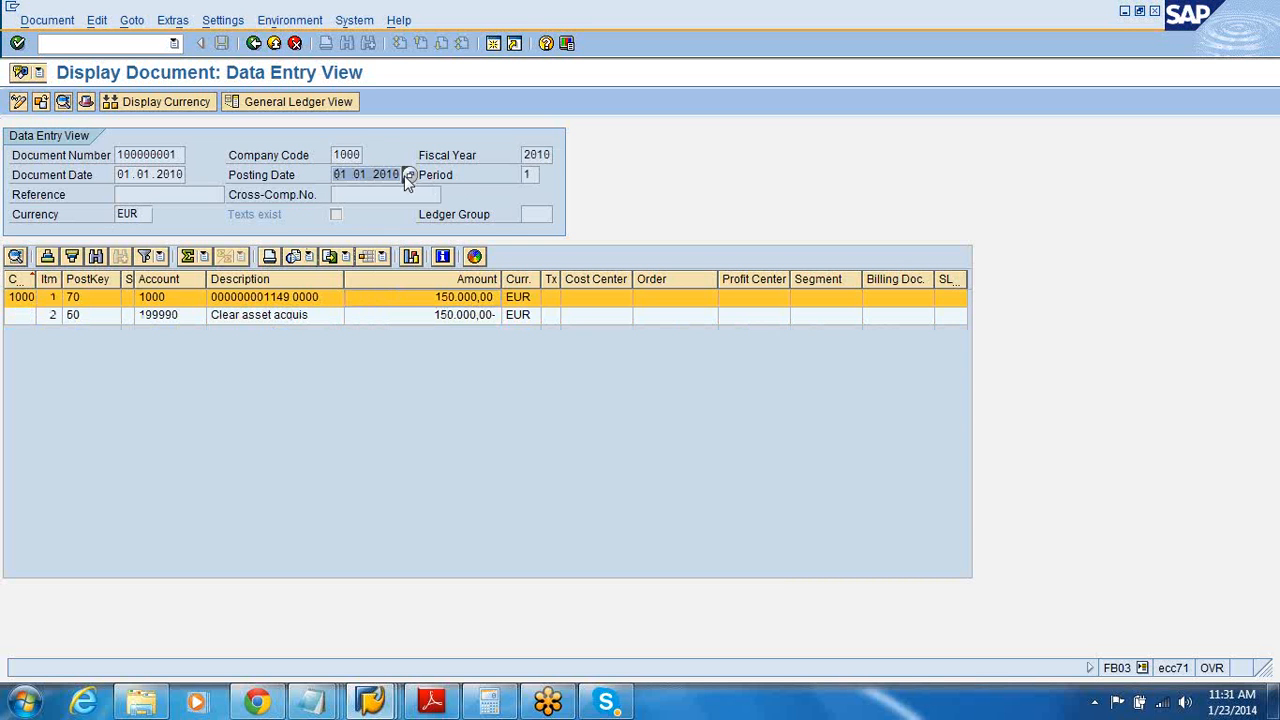
Switch the document to the general ledger view, set its display currency to Group currency, and check the currency field.
click(296, 102)
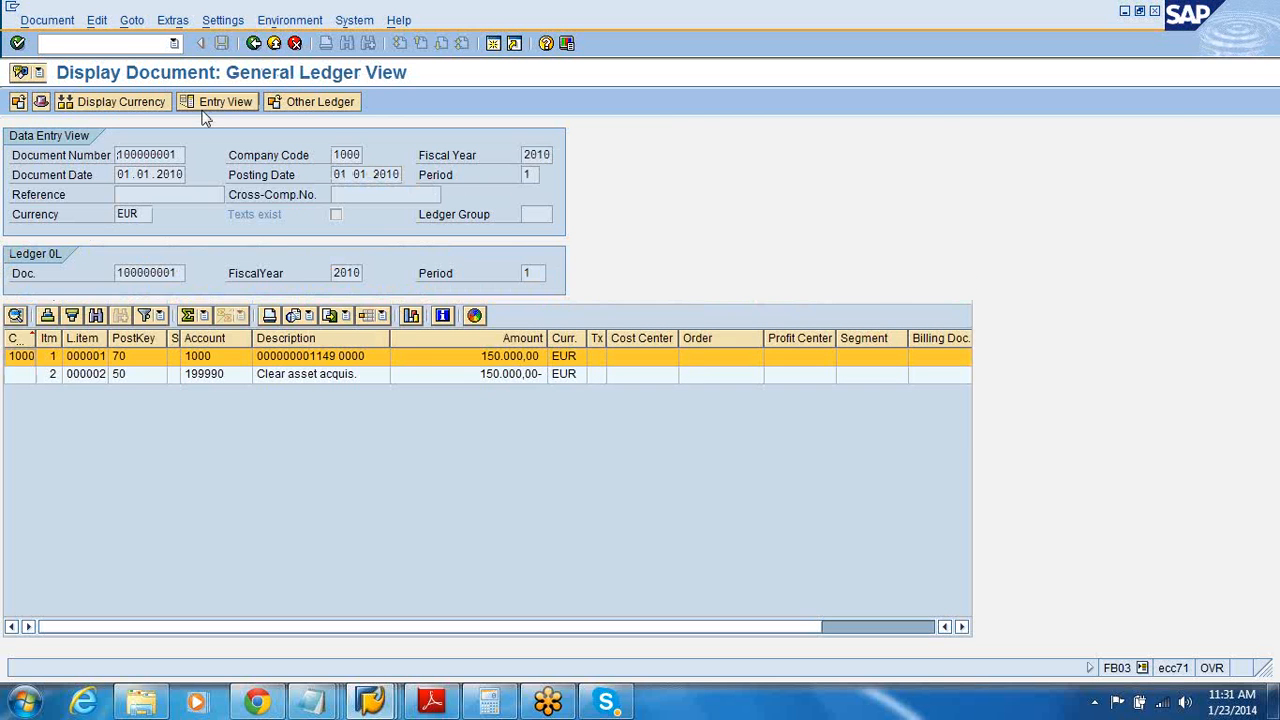
click(165, 101)
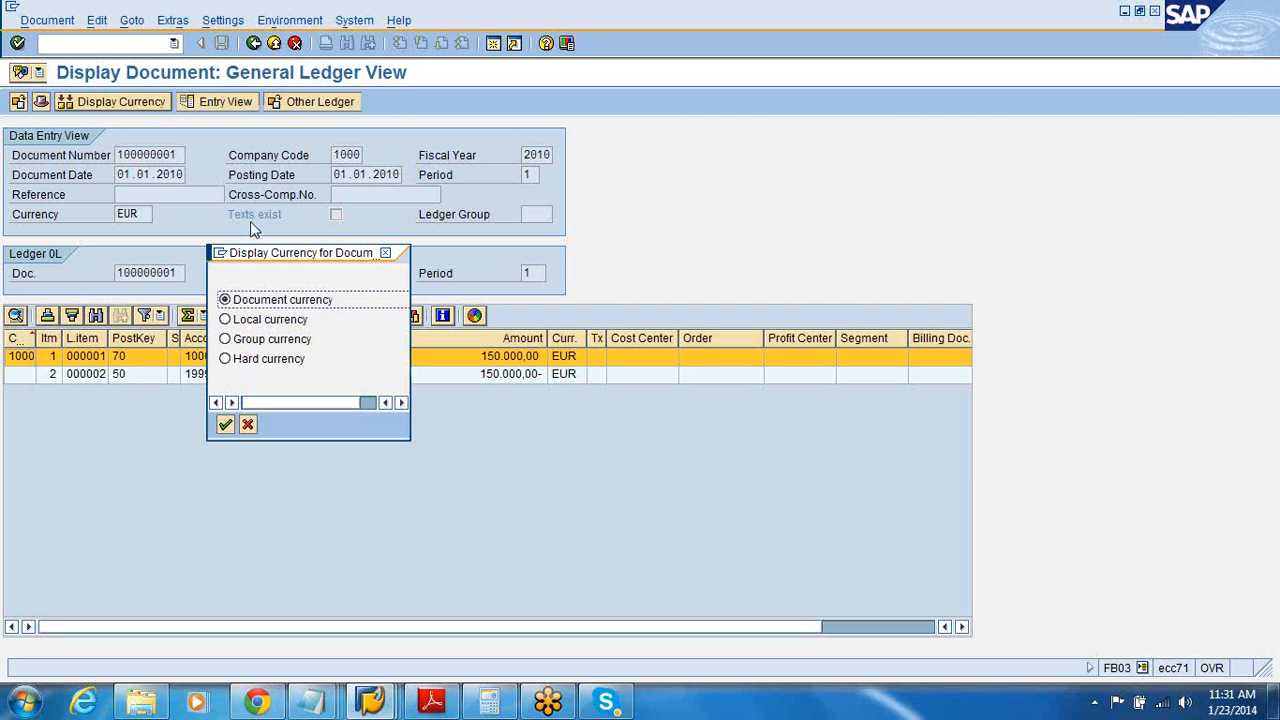
click(225, 339)
click(225, 425)
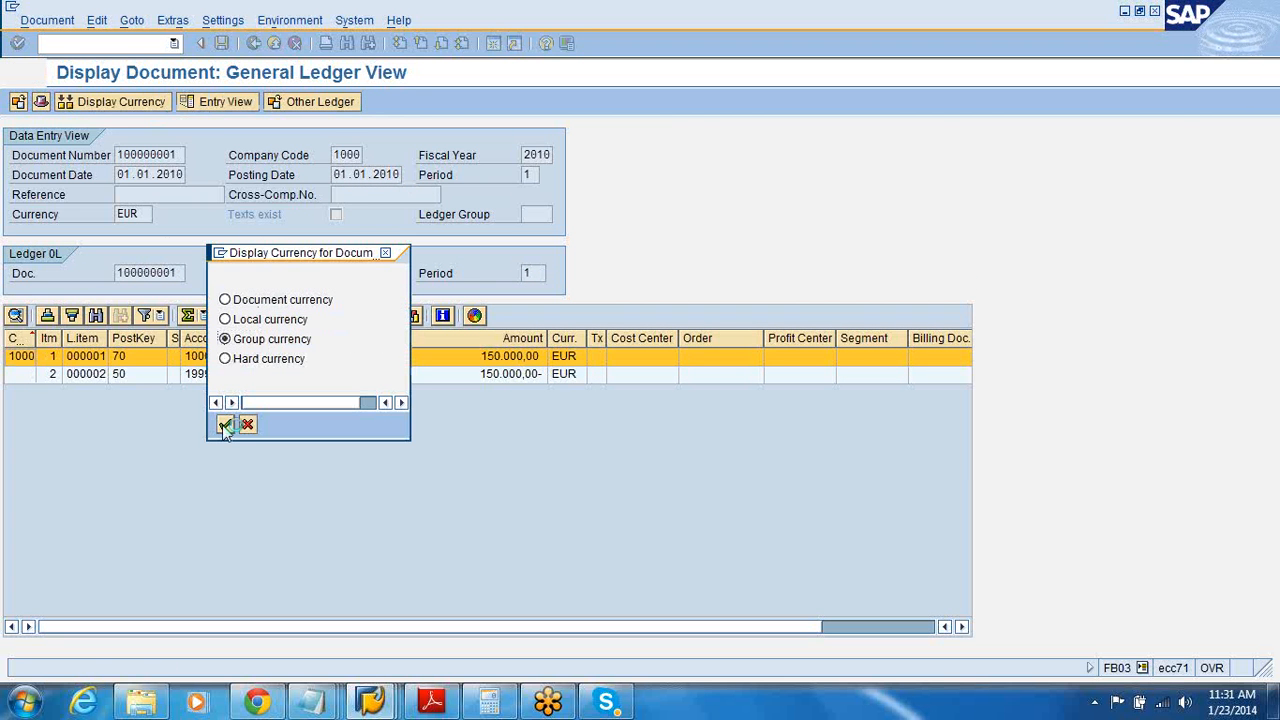
click(142, 214)
double_click(142, 214)
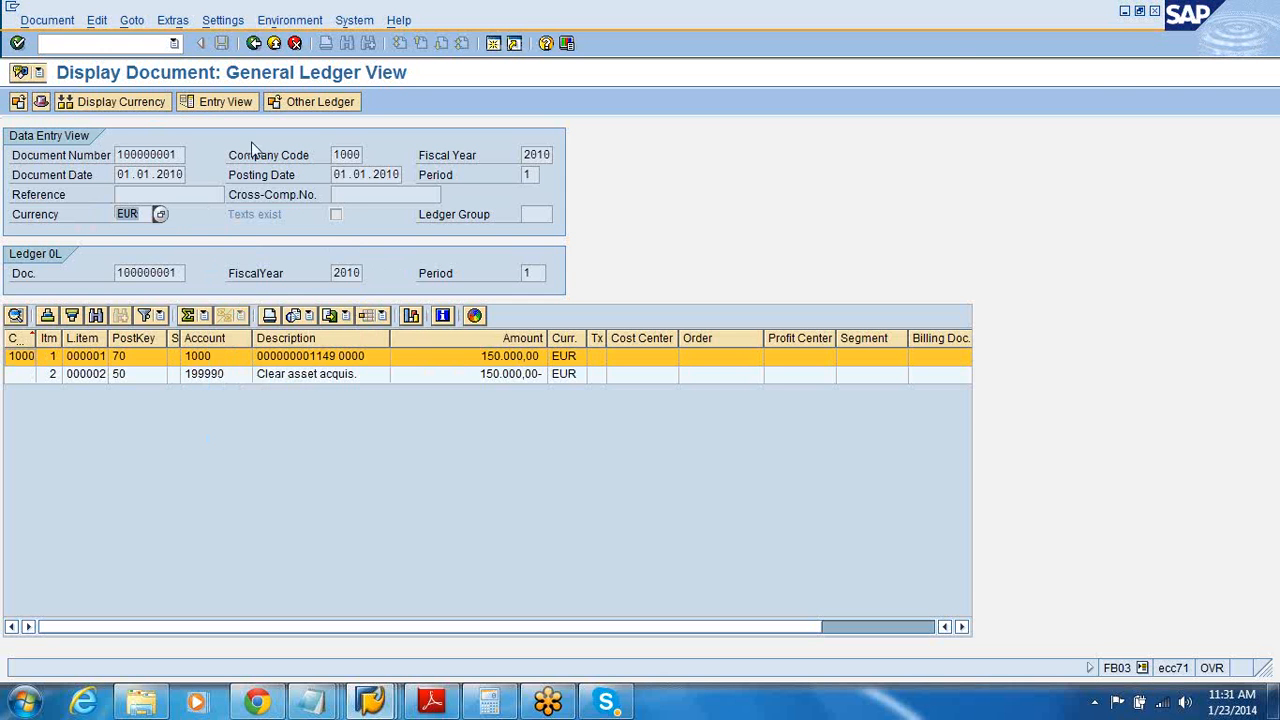
Return from the general ledger view to the document list selection and set the document type to KR.
click(254, 43)
click(254, 43)
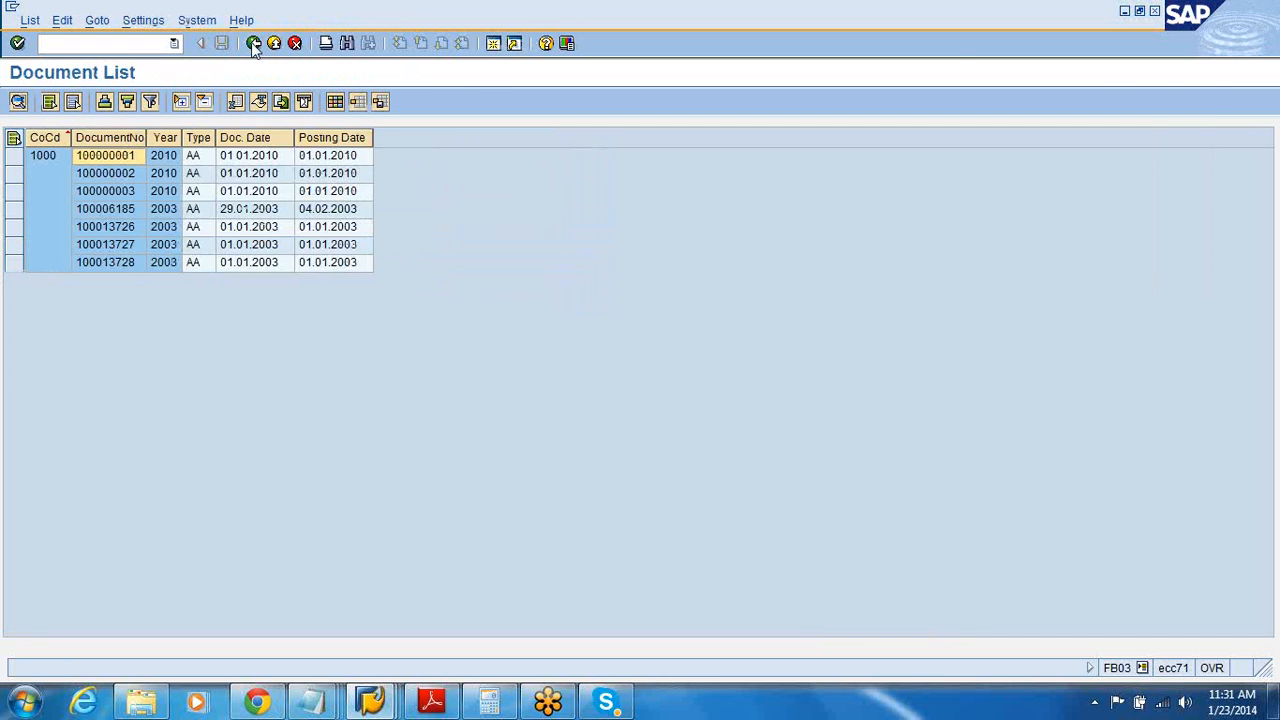
click(254, 43)
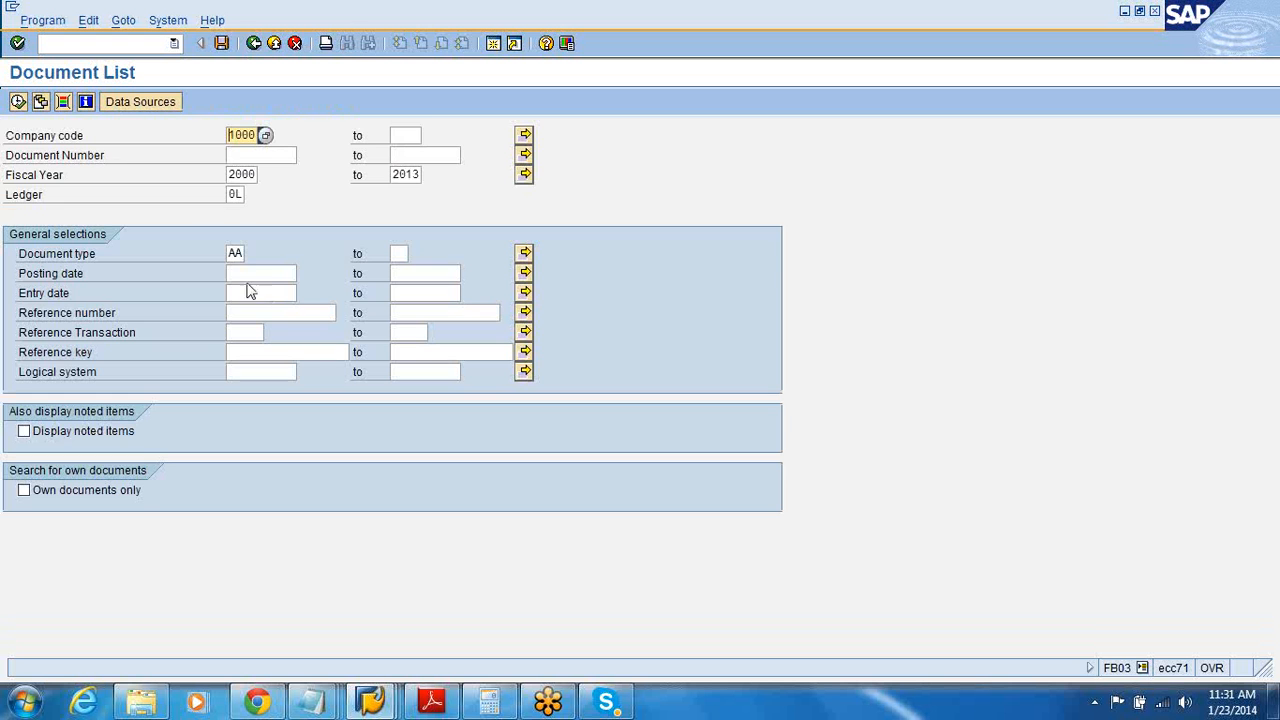
double_click(234, 253)
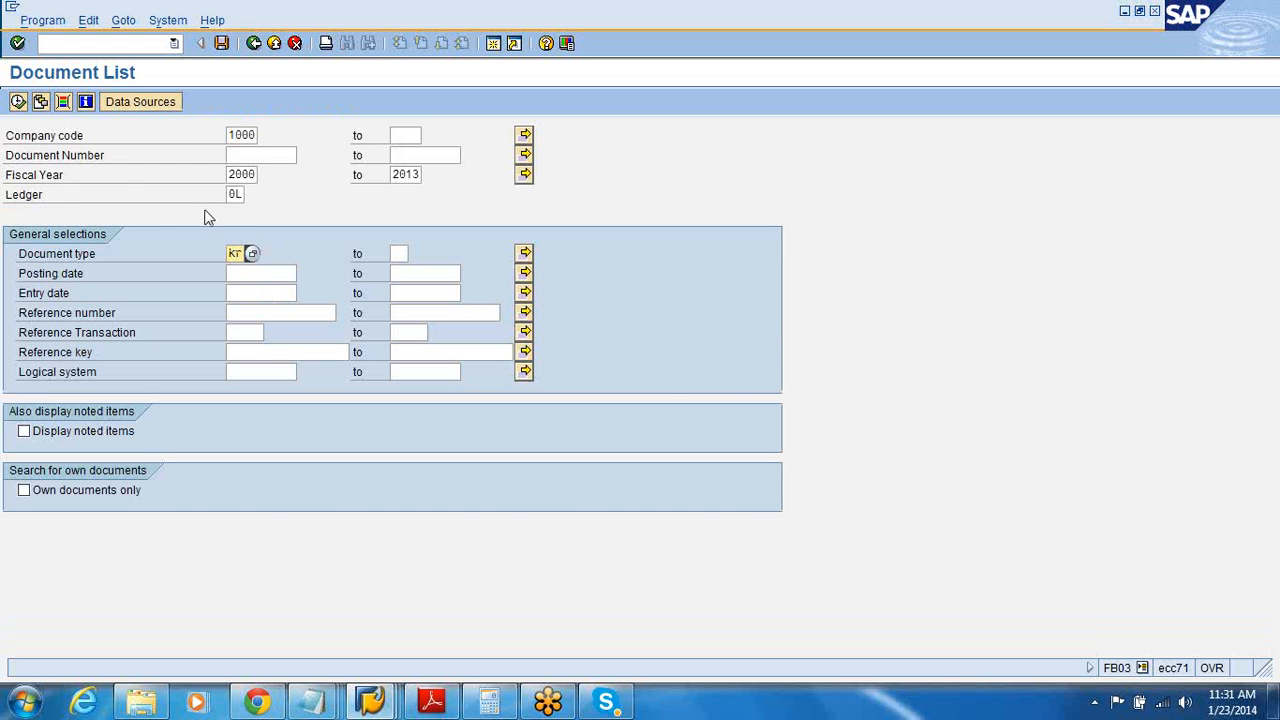
Set the starting fiscal year to 2013 and run the document list for company code 1000.
double_click(236, 174)
text(2103)
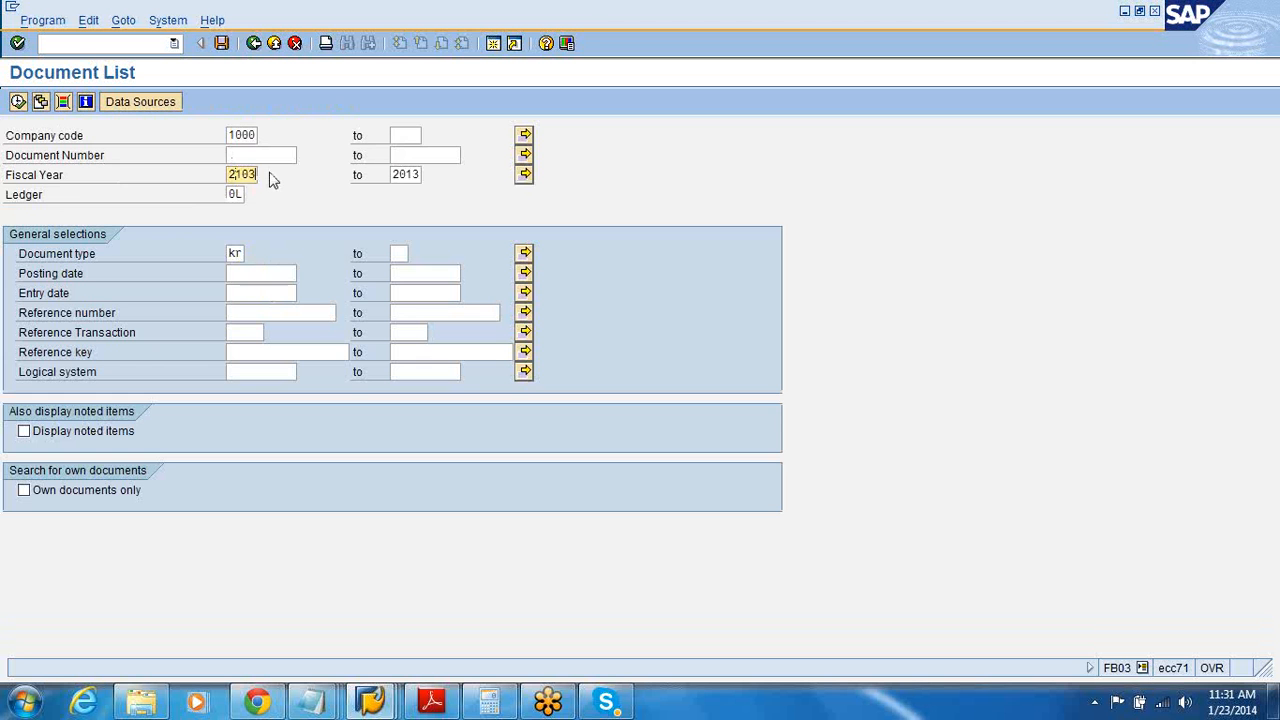
key(BackSpace)
key(BackSpace)
key(BackSpace)
text(01)
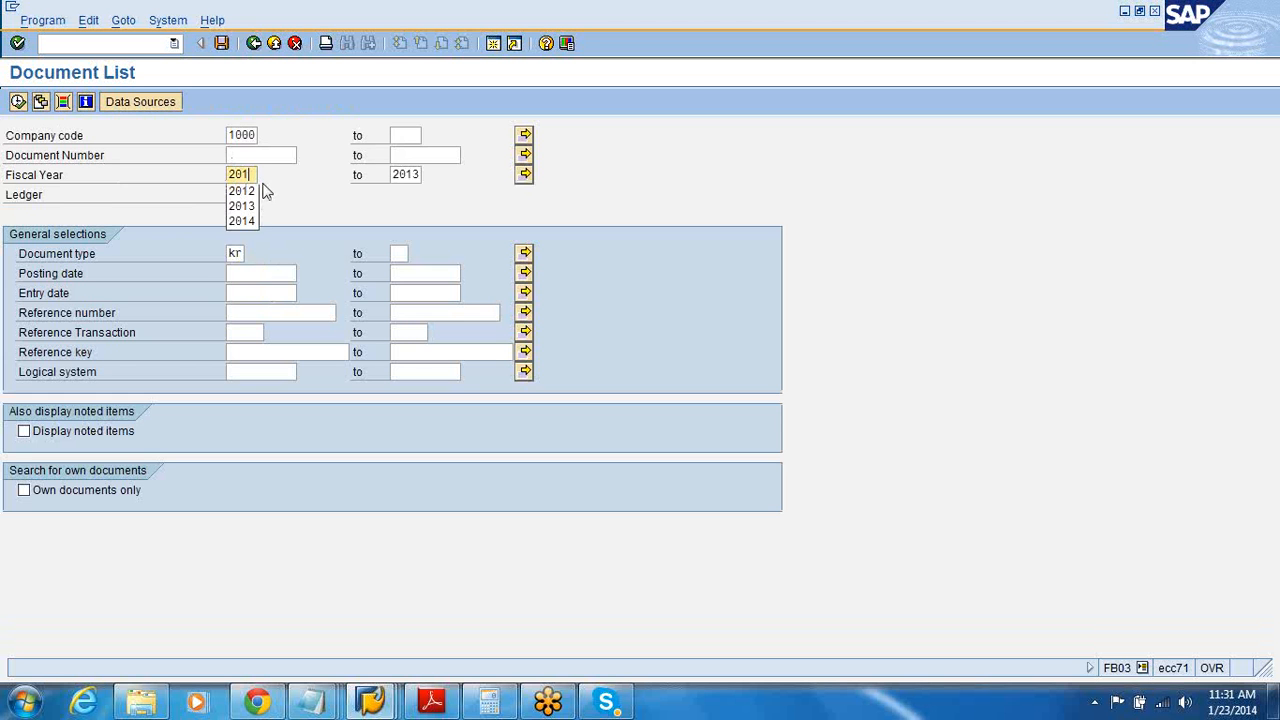
text(3)
click(18, 101)
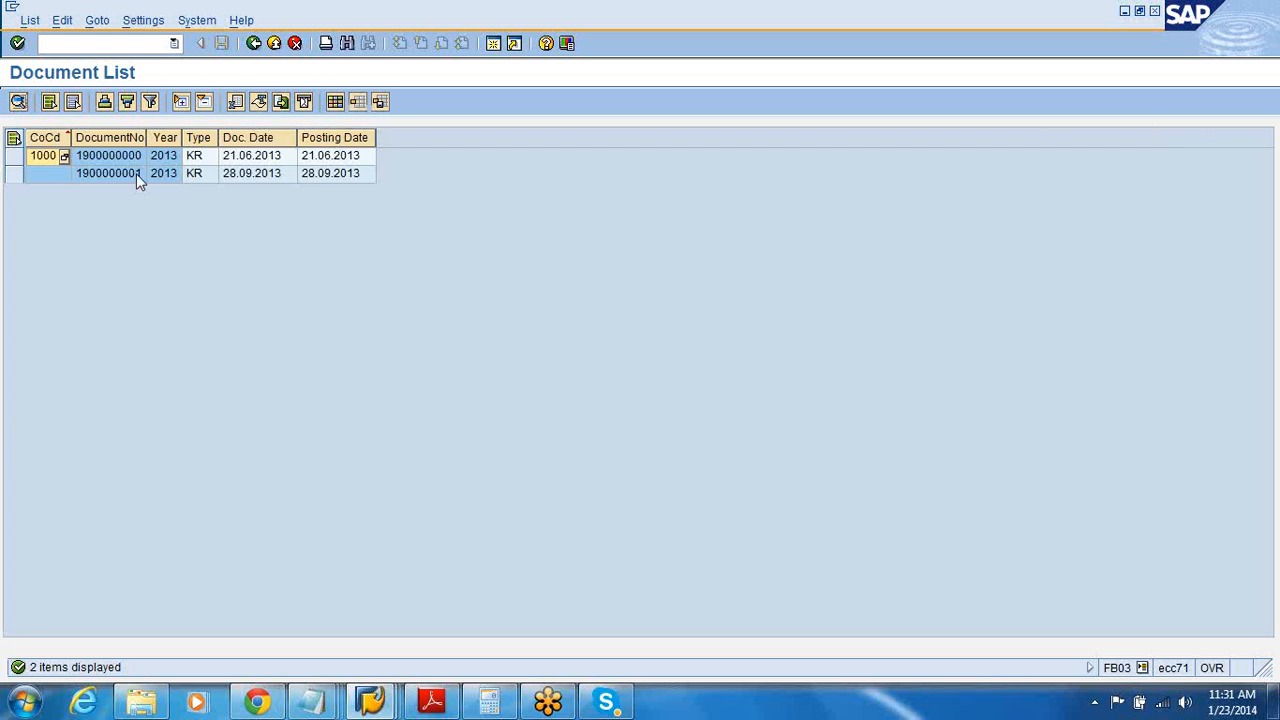
Display the first listed KR document and check its vendor and rent cost accounts, cost center, profit center and segment.
double_click(118, 157)
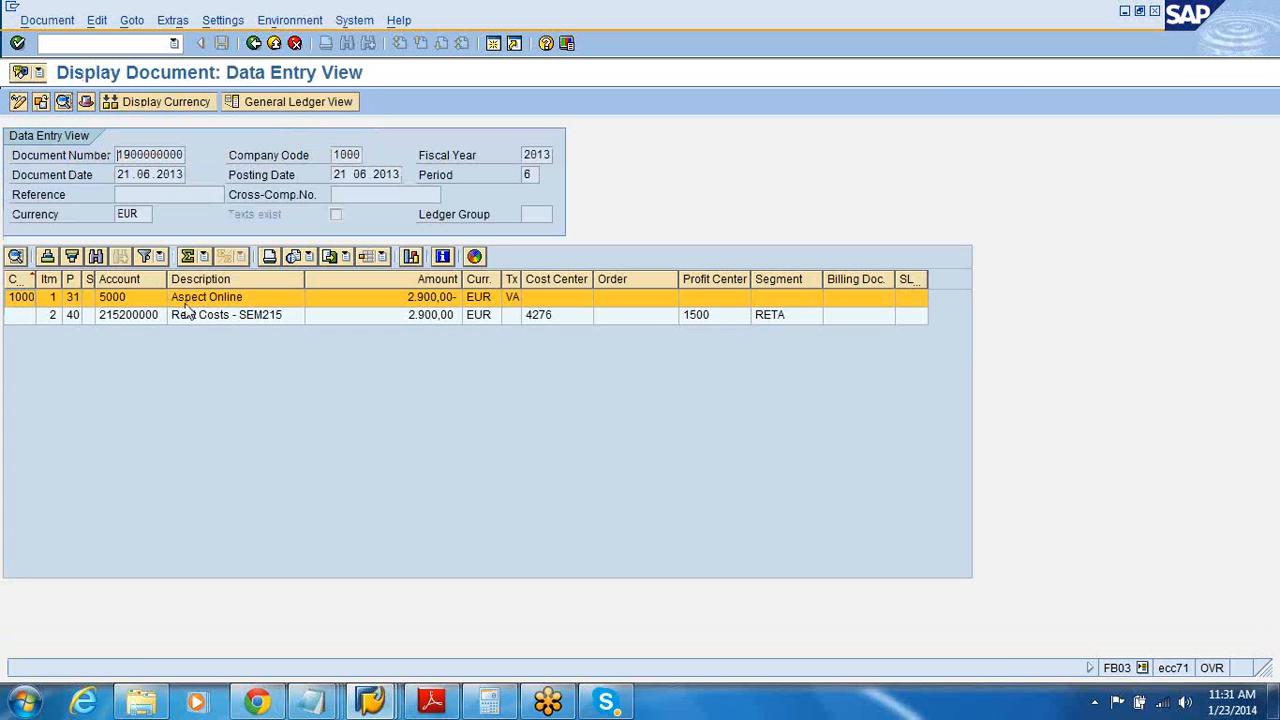
click(121, 300)
click(120, 316)
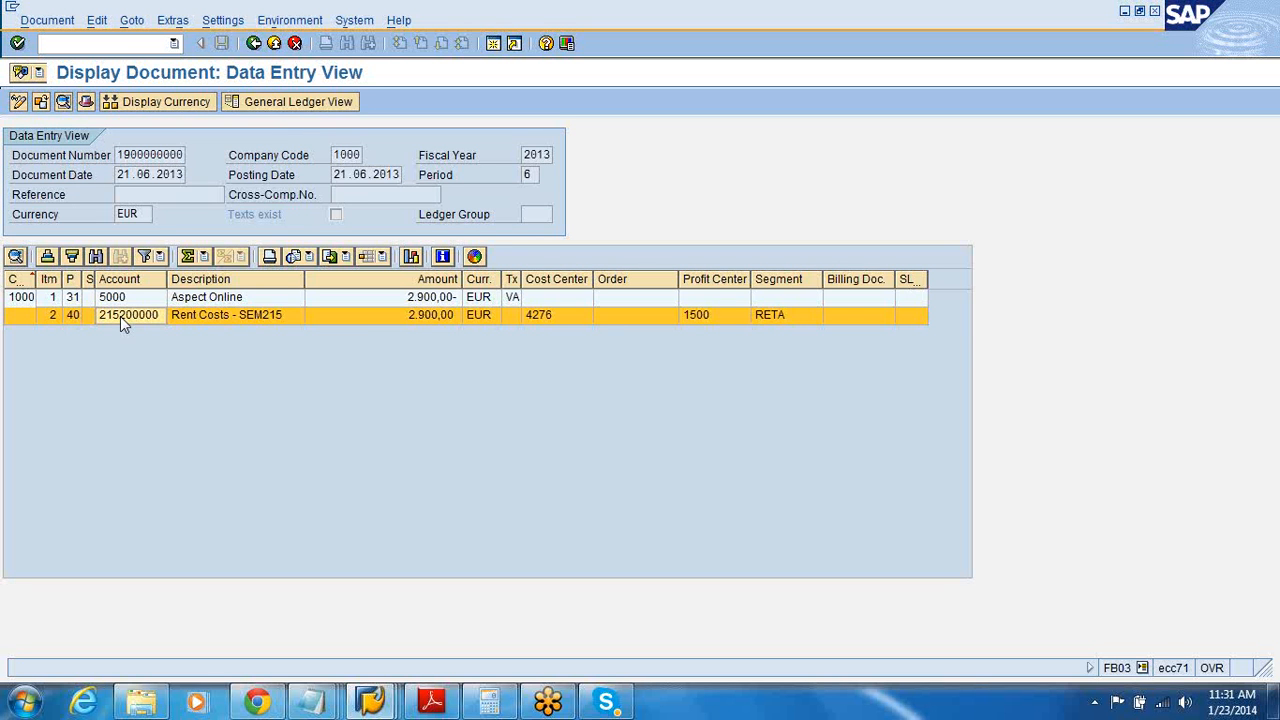
click(540, 311)
click(703, 315)
click(784, 320)
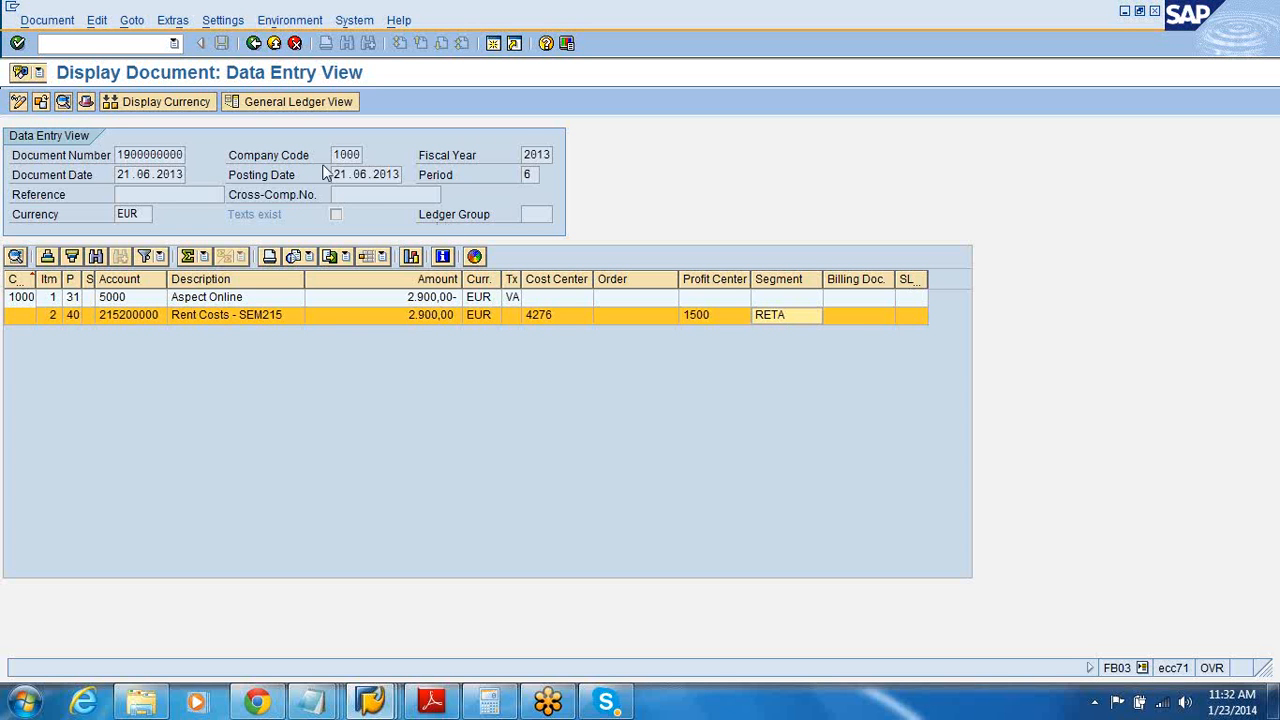
Leave the FB03 document display and open transaction FBD3 for displaying recurring documents.
click(252, 45)
click(252, 45)
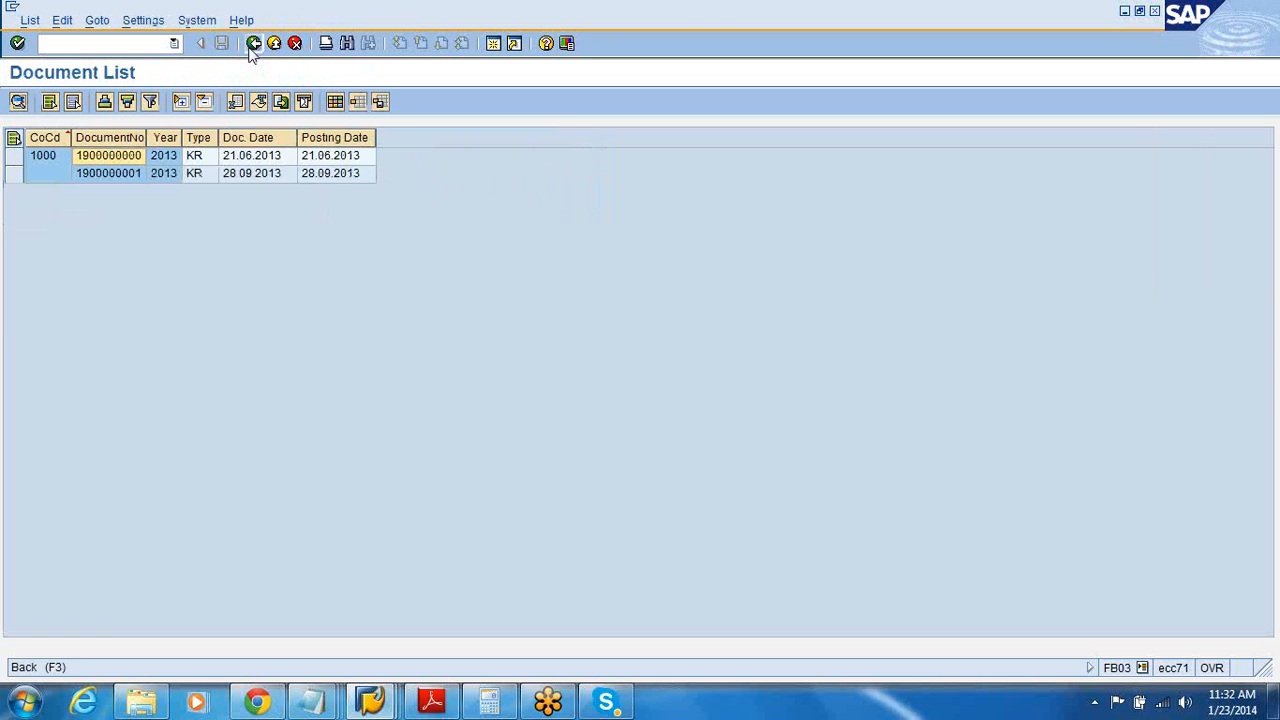
click(252, 45)
click(252, 45)
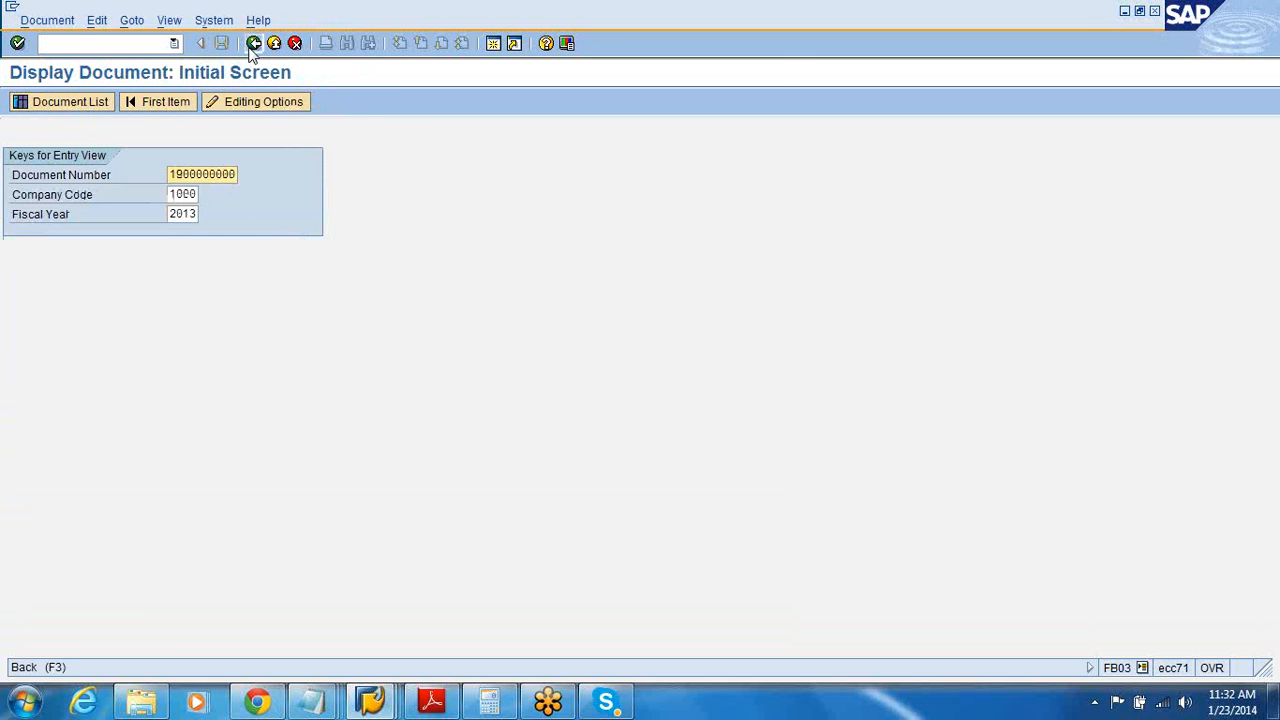
click(252, 45)
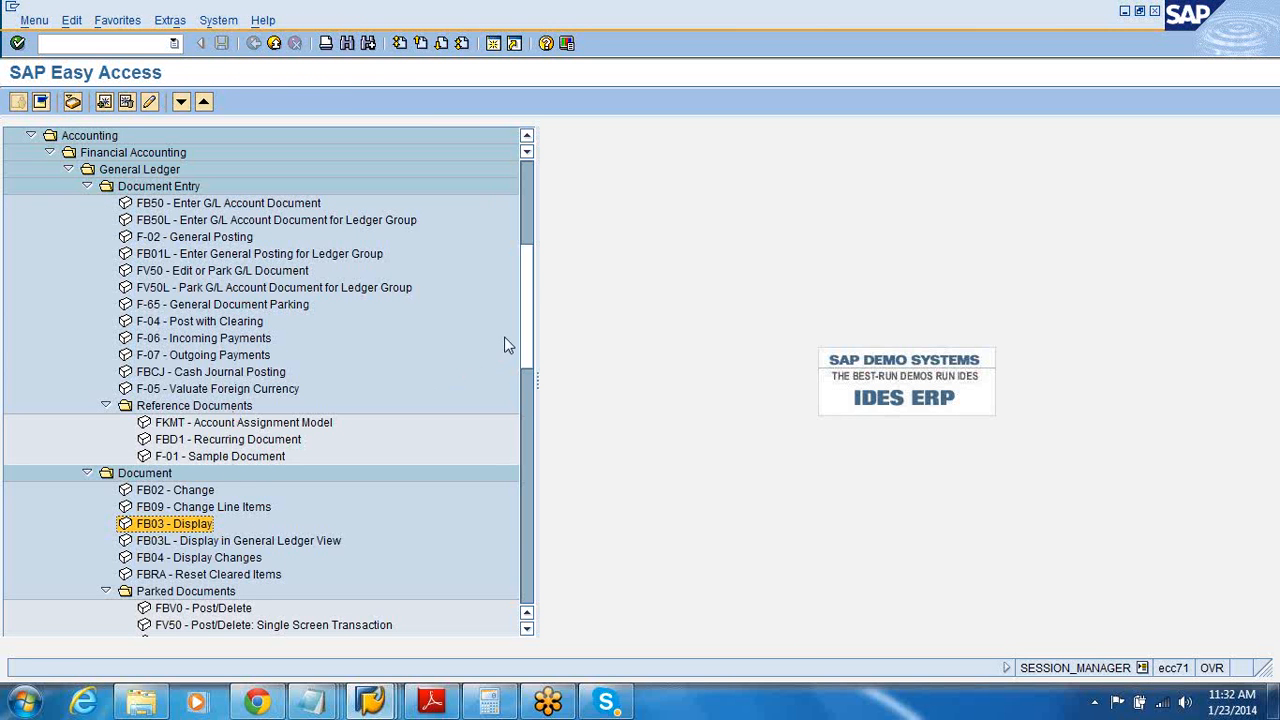
drag(533, 298, 534, 402)
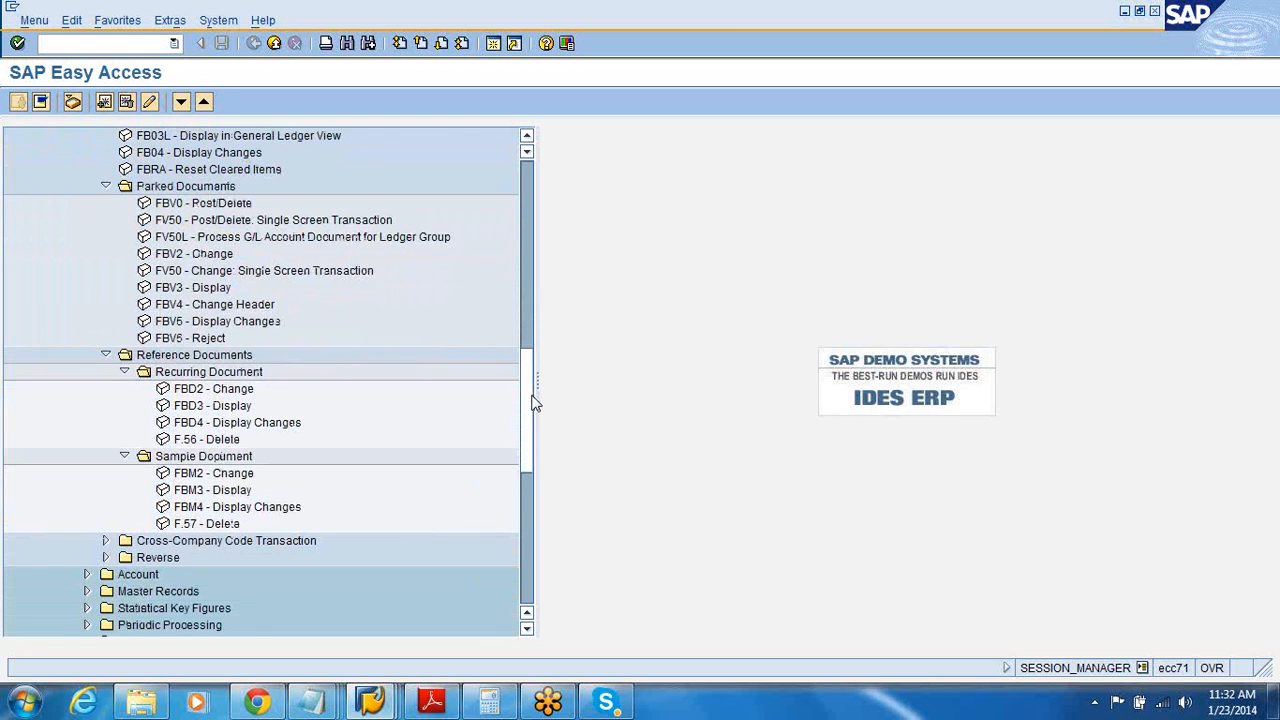
double_click(206, 405)
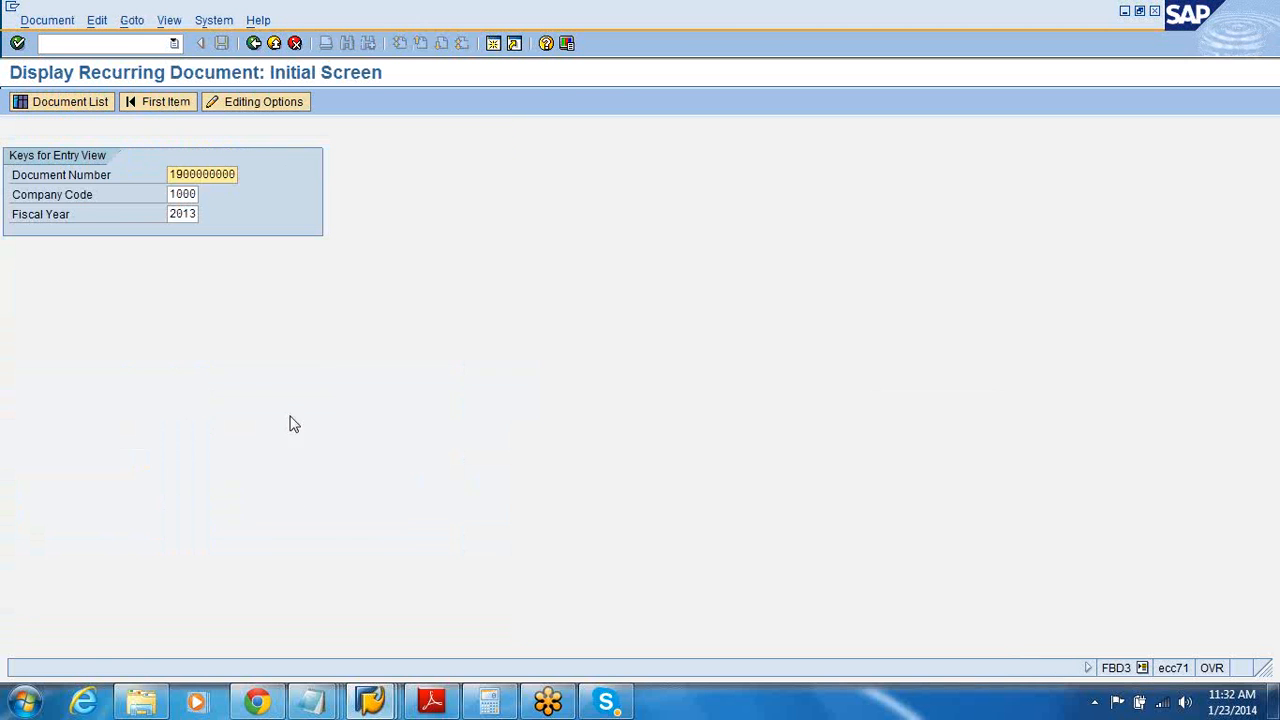
List the recurring documents of company code 1000 and display the first one from fiscal year 1995.
key(Return)
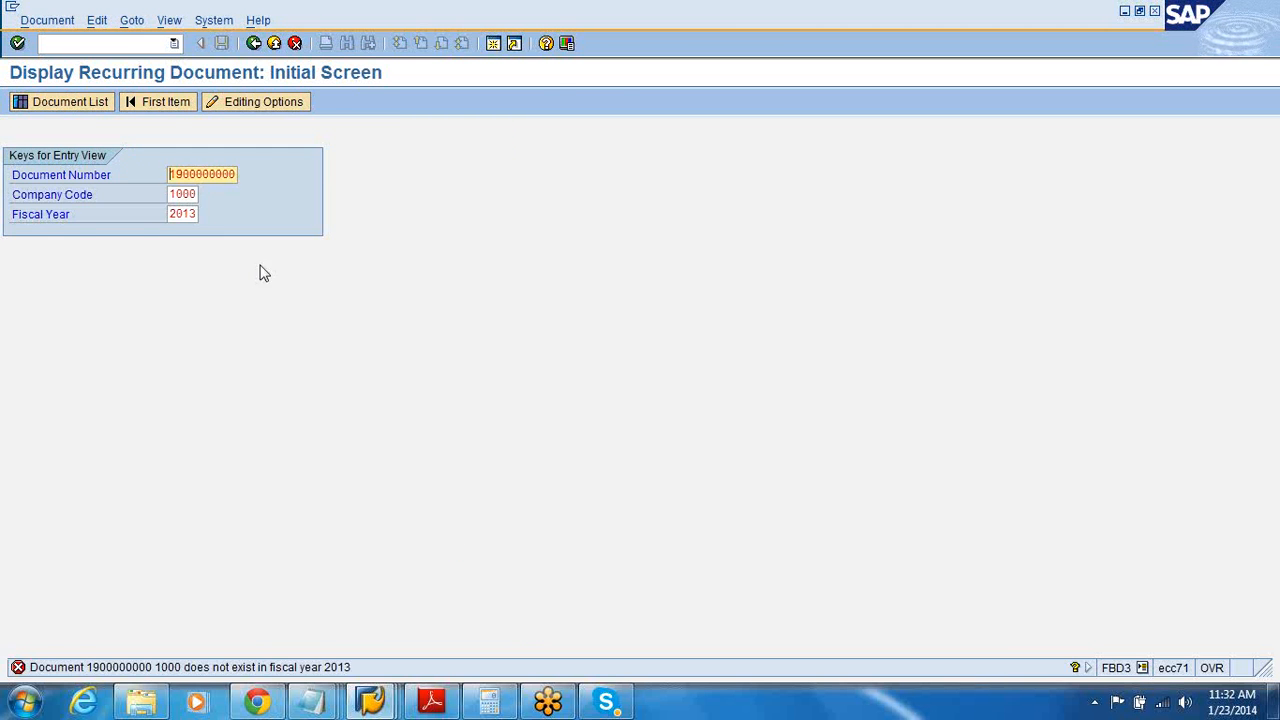
click(86, 101)
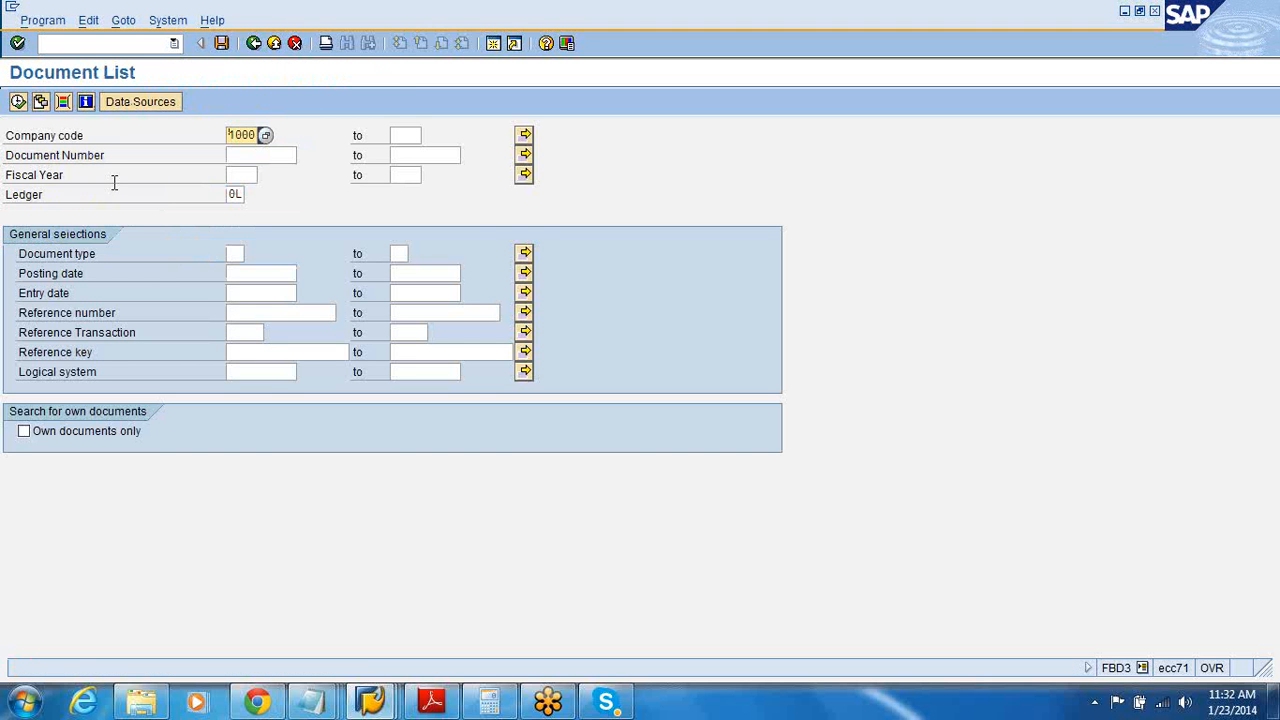
click(18, 102)
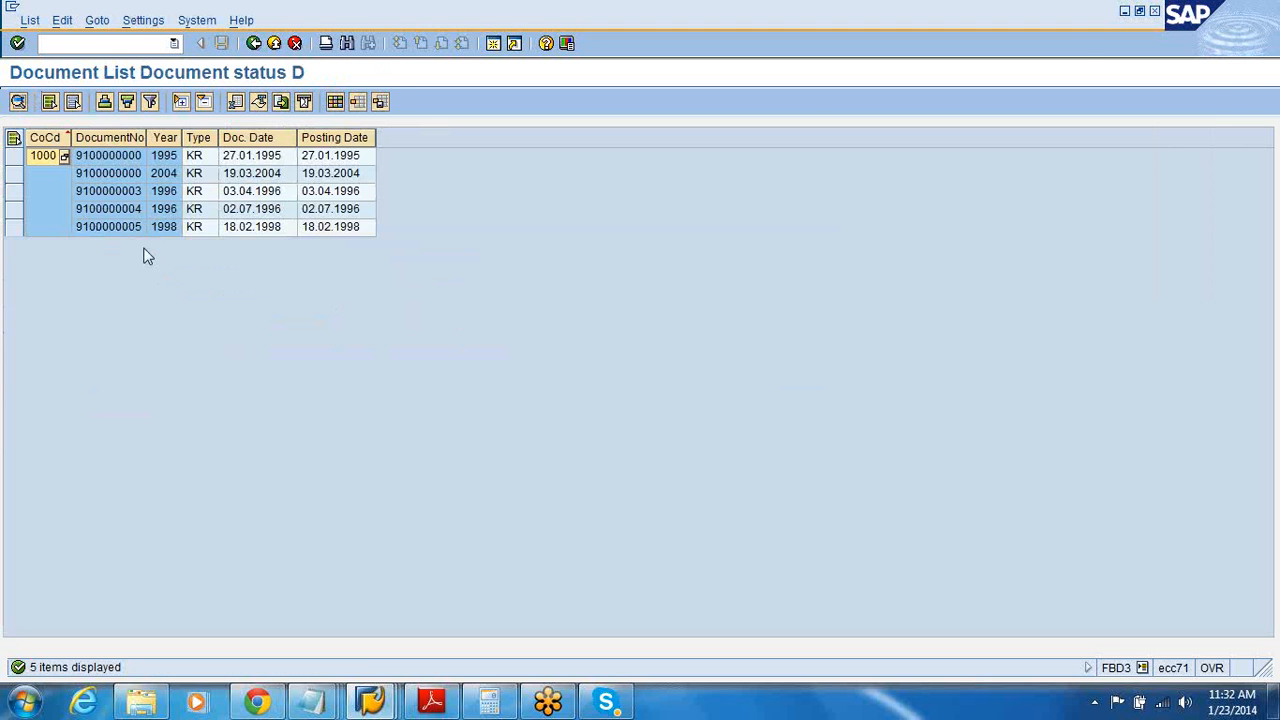
double_click(119, 157)
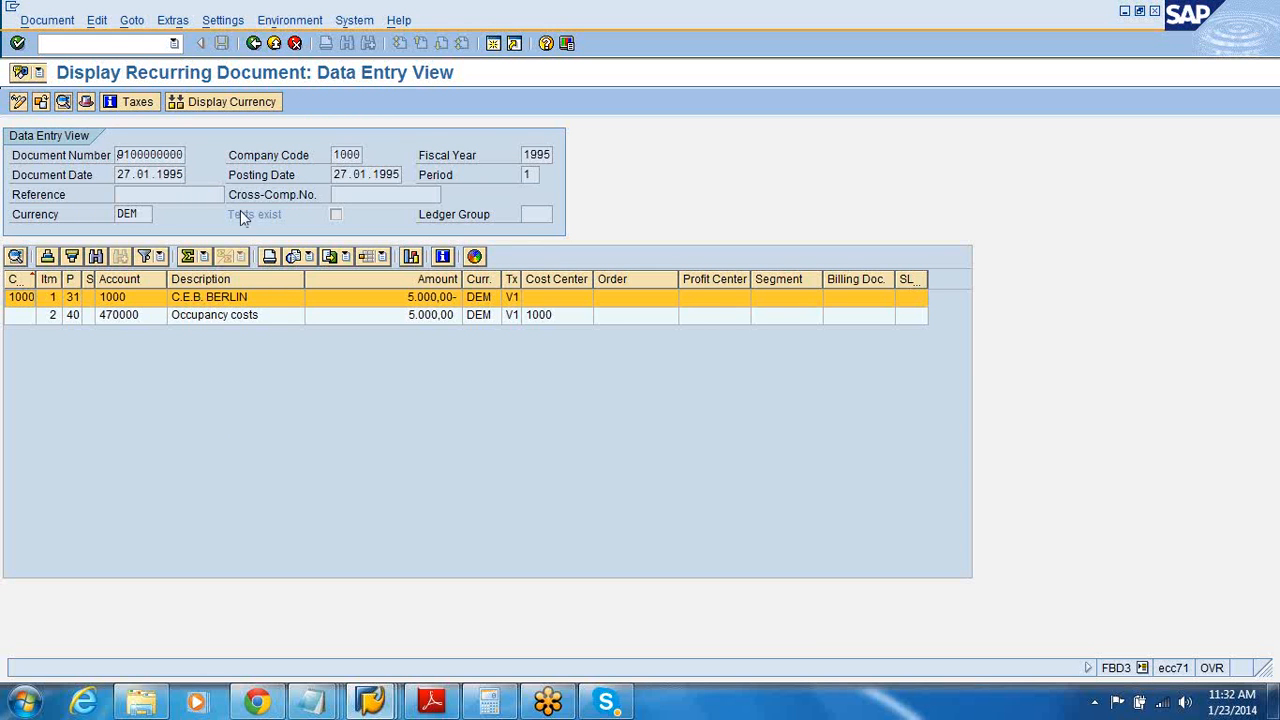
Check the document status, change date, entry date and header text in the recurring document's header, and close it.
click(52, 20)
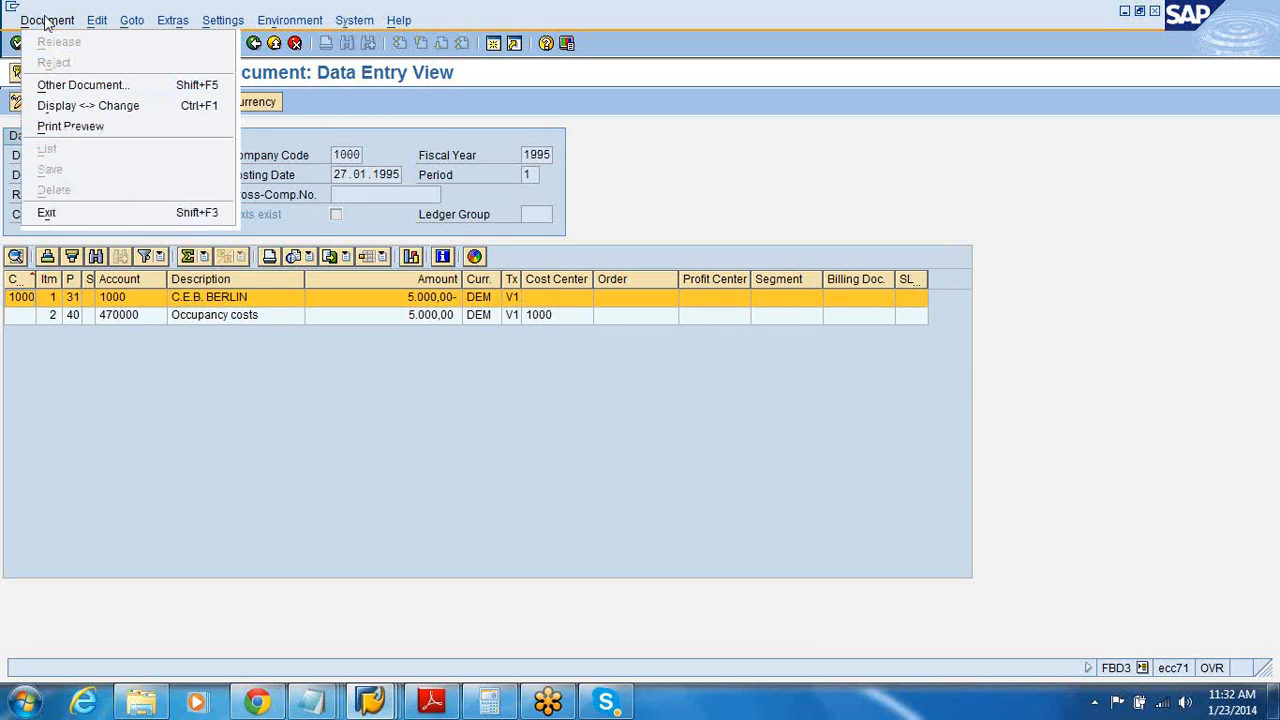
mouse_move(110, 22)
mouse_move(150, 20)
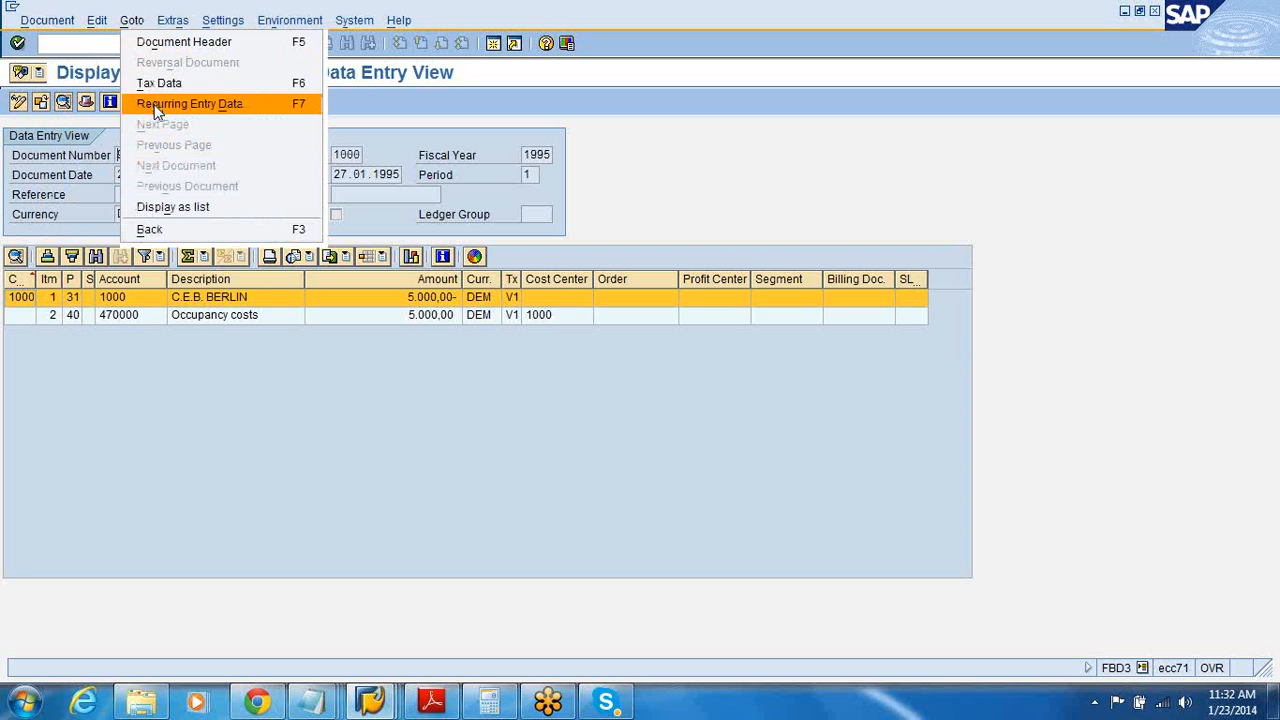
click(170, 43)
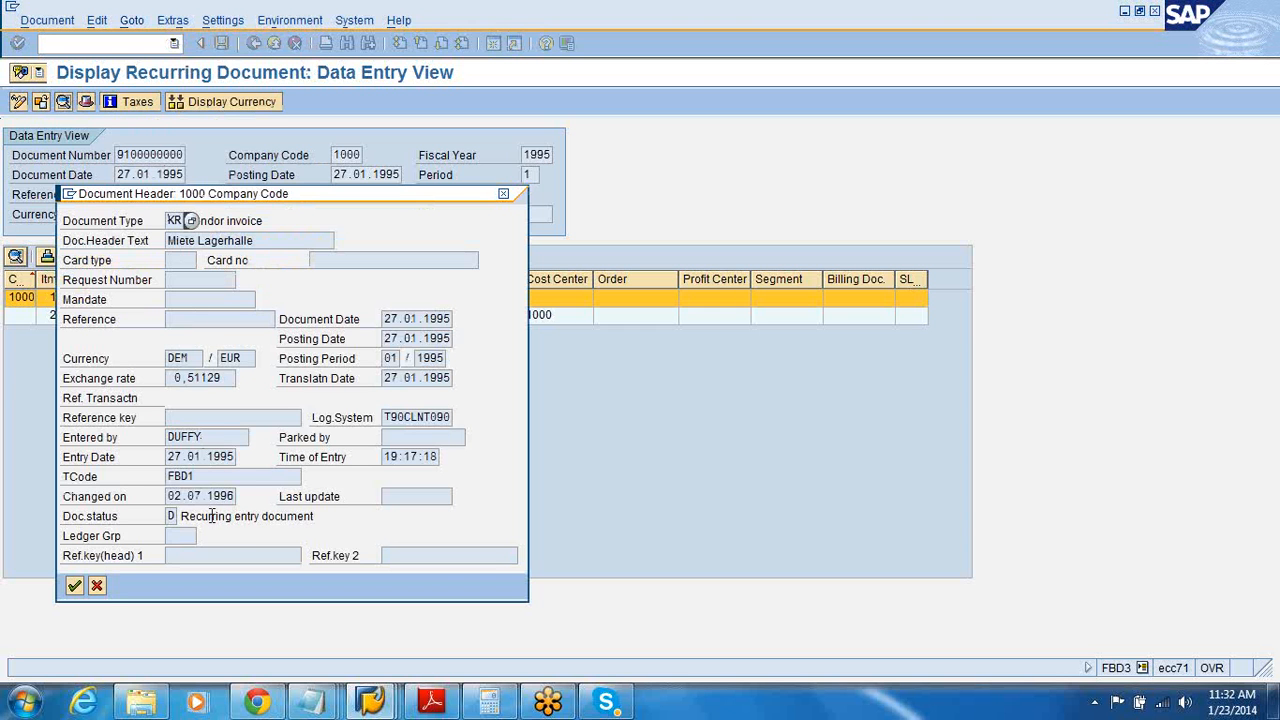
drag(192, 516, 302, 524)
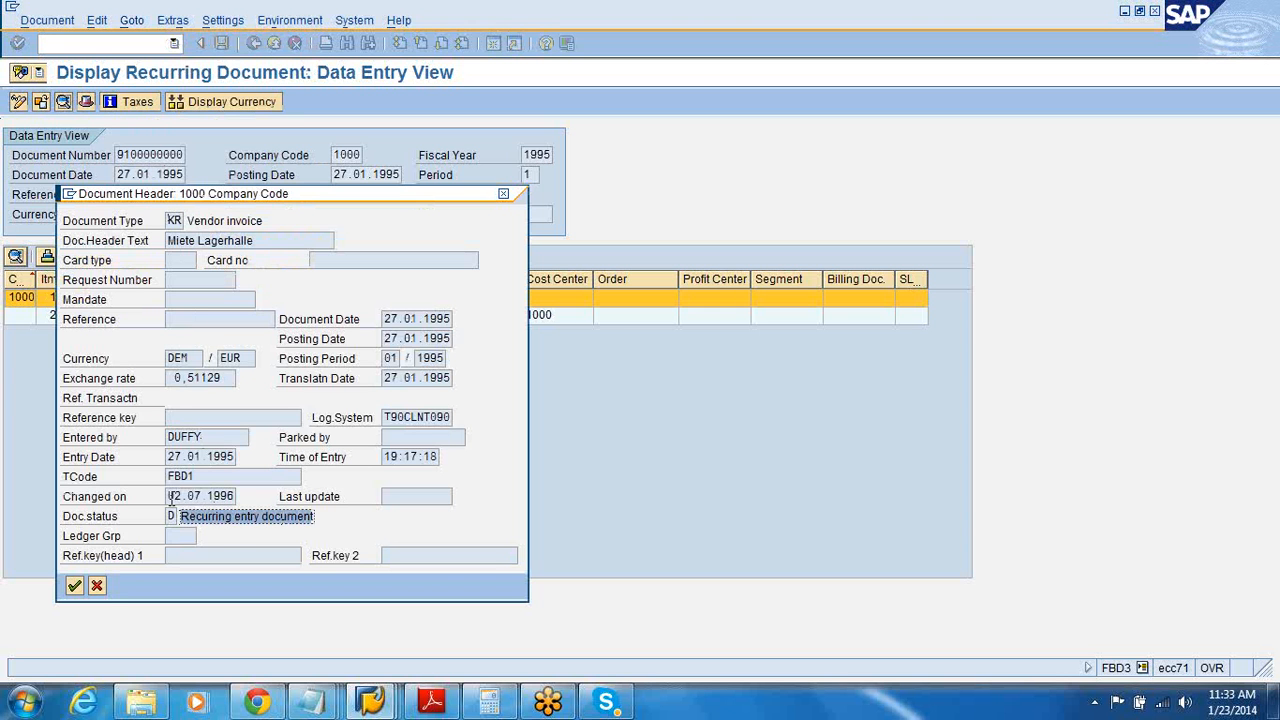
drag(171, 497, 259, 505)
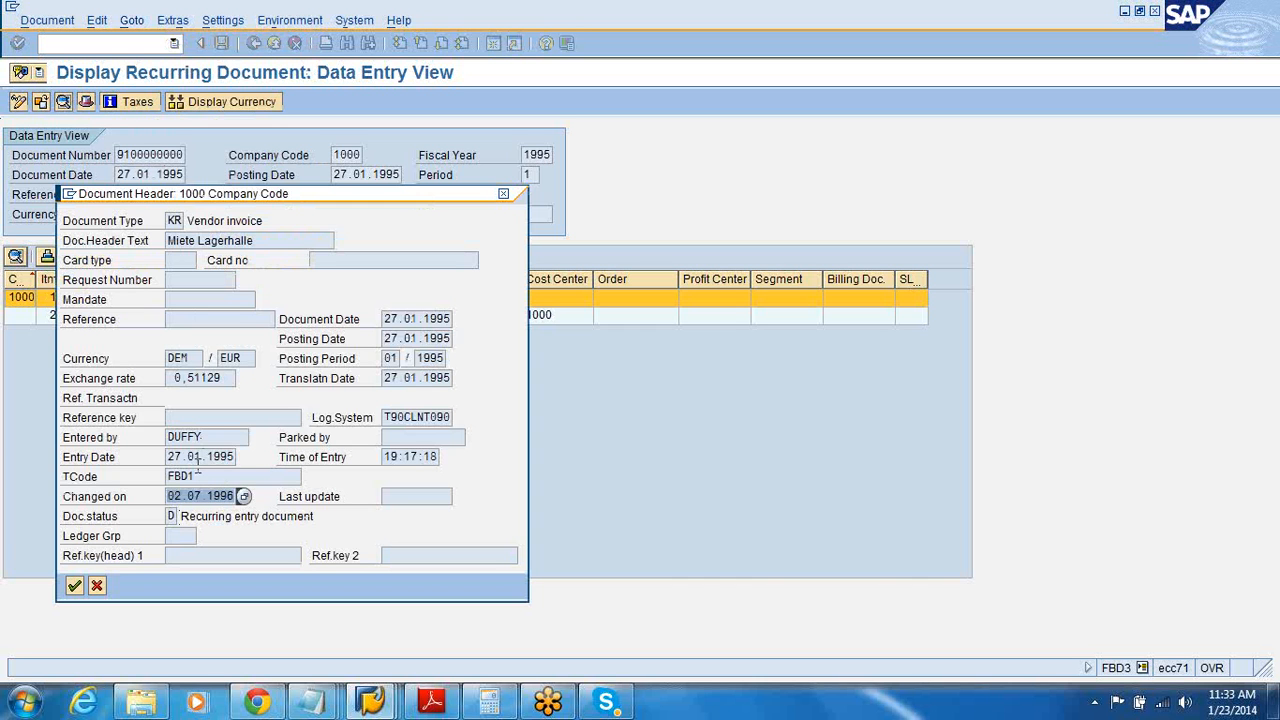
drag(174, 456, 244, 459)
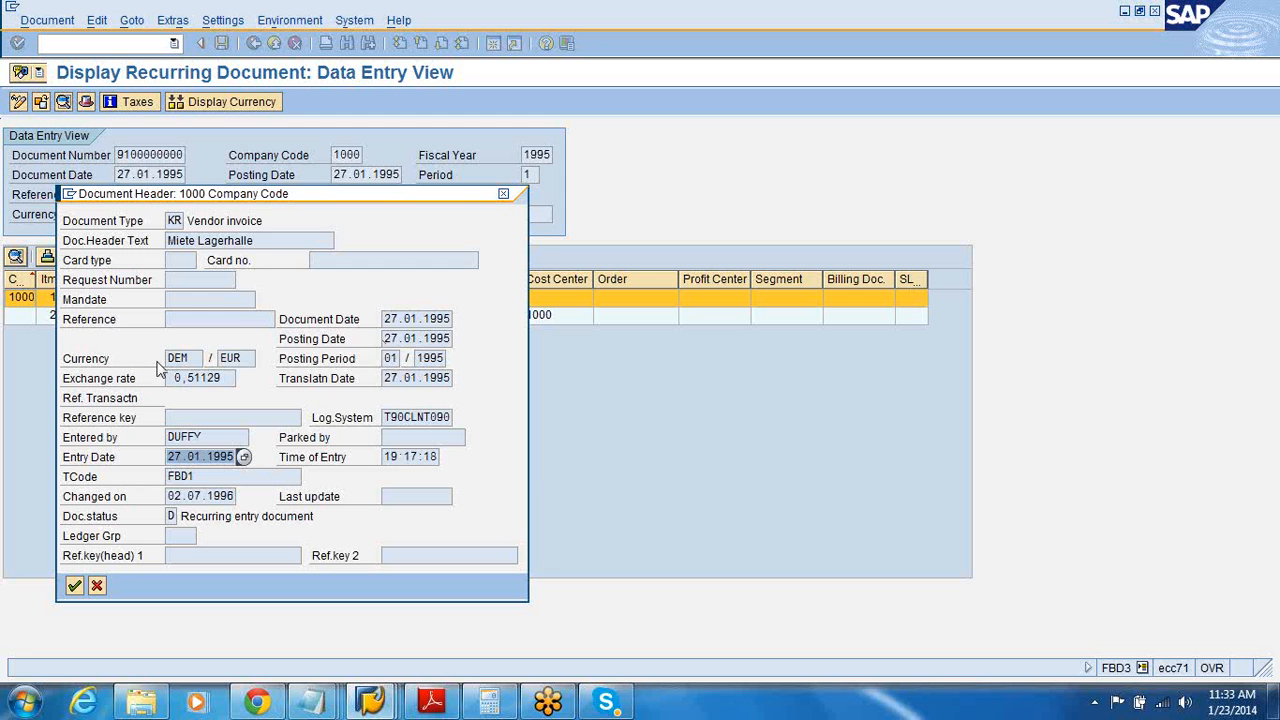
drag(261, 245, 50, 261)
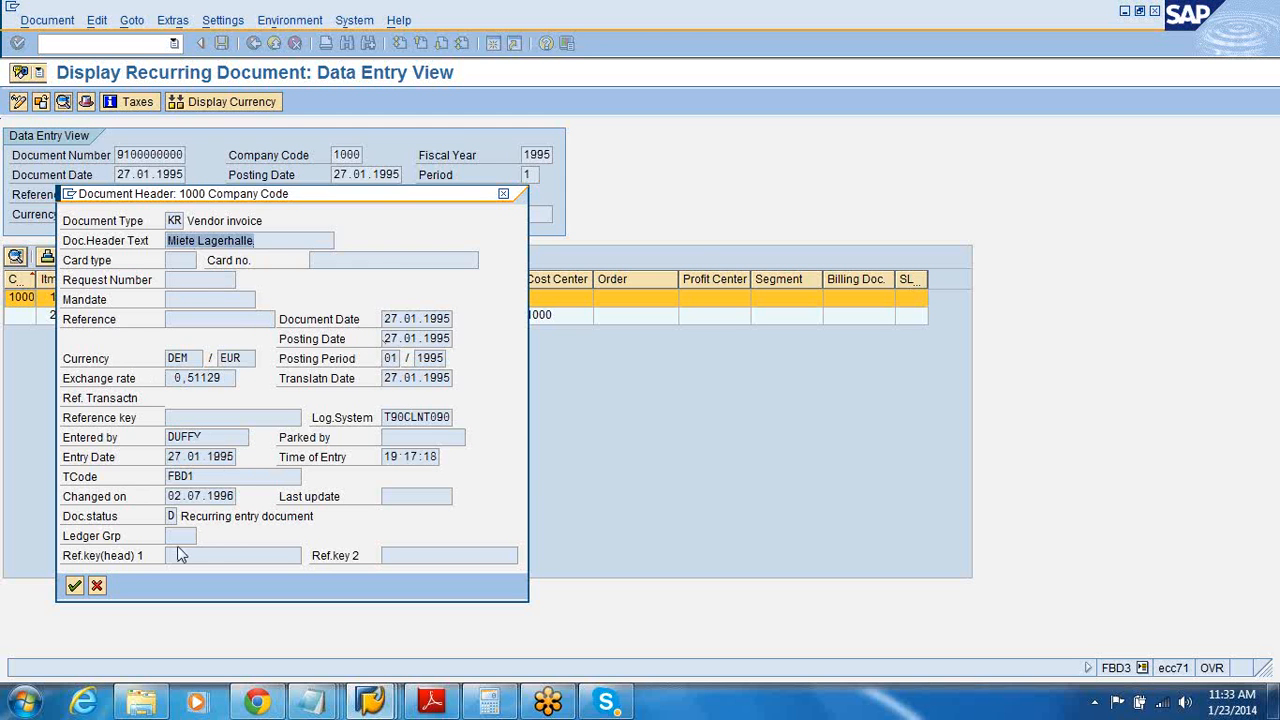
click(98, 588)
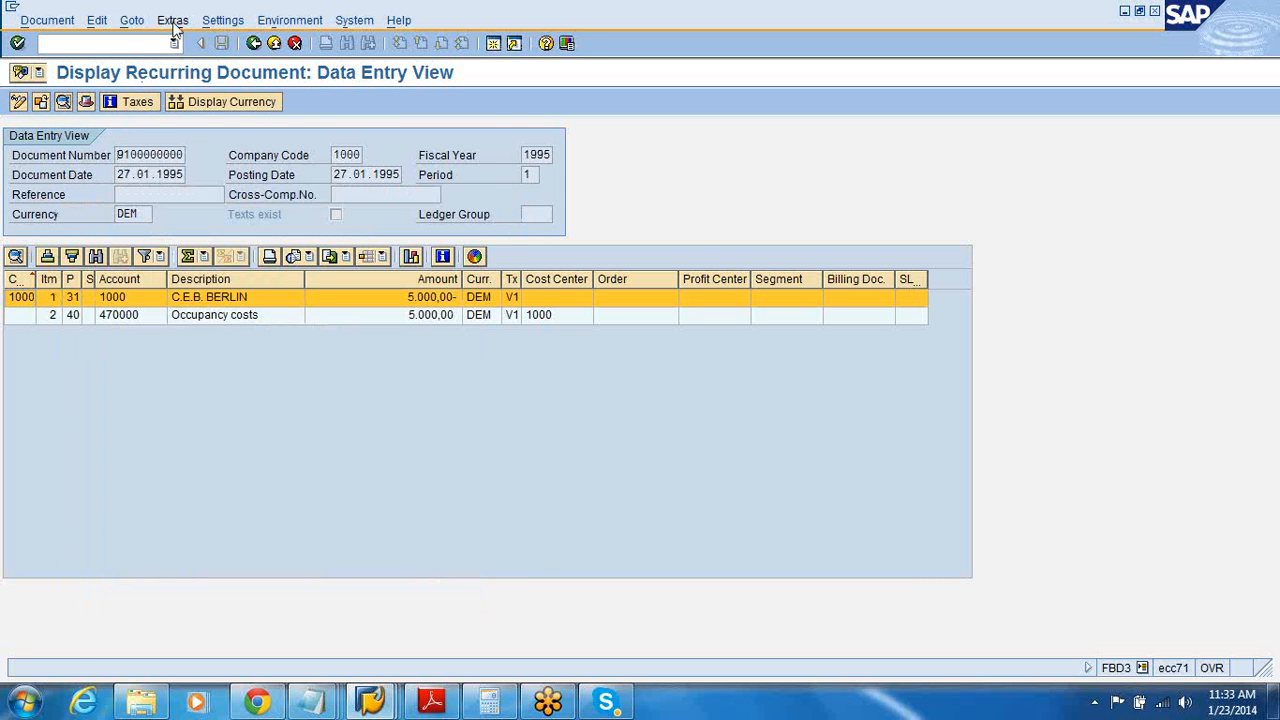
Check the last and next run dates in the recurring entry data, and close it.
click(173, 22)
mouse_move(141, 30)
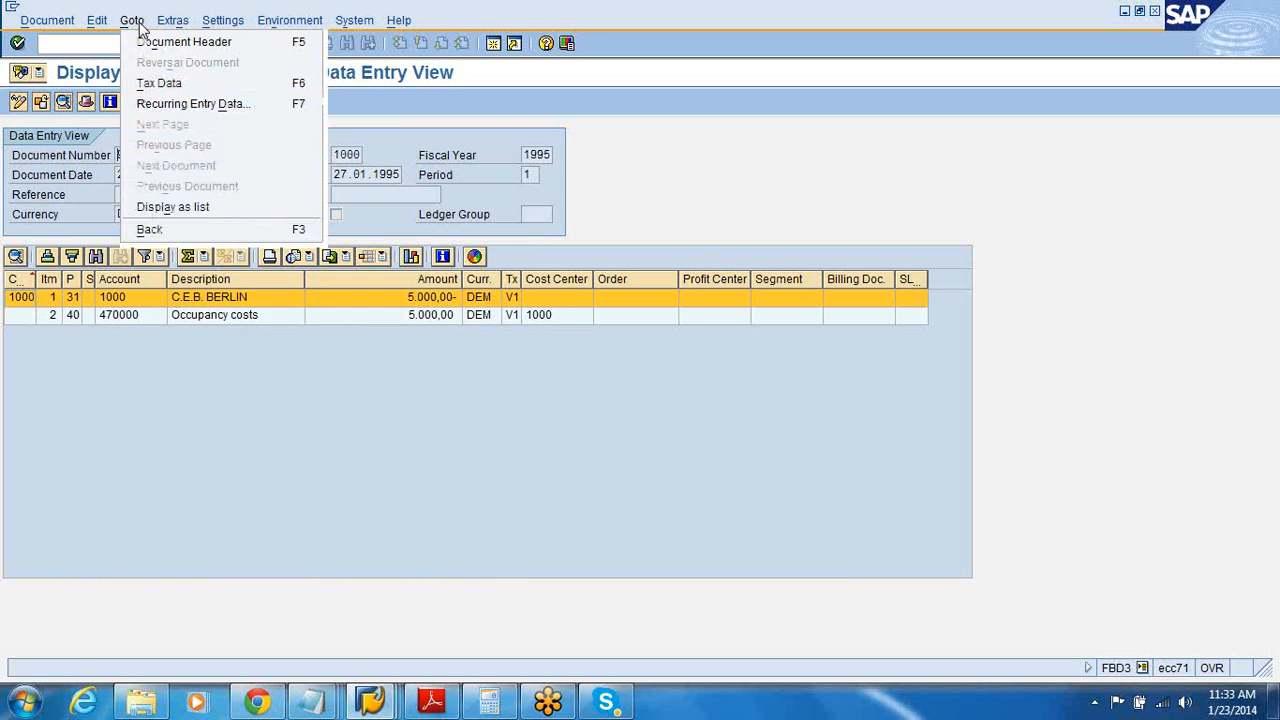
click(146, 102)
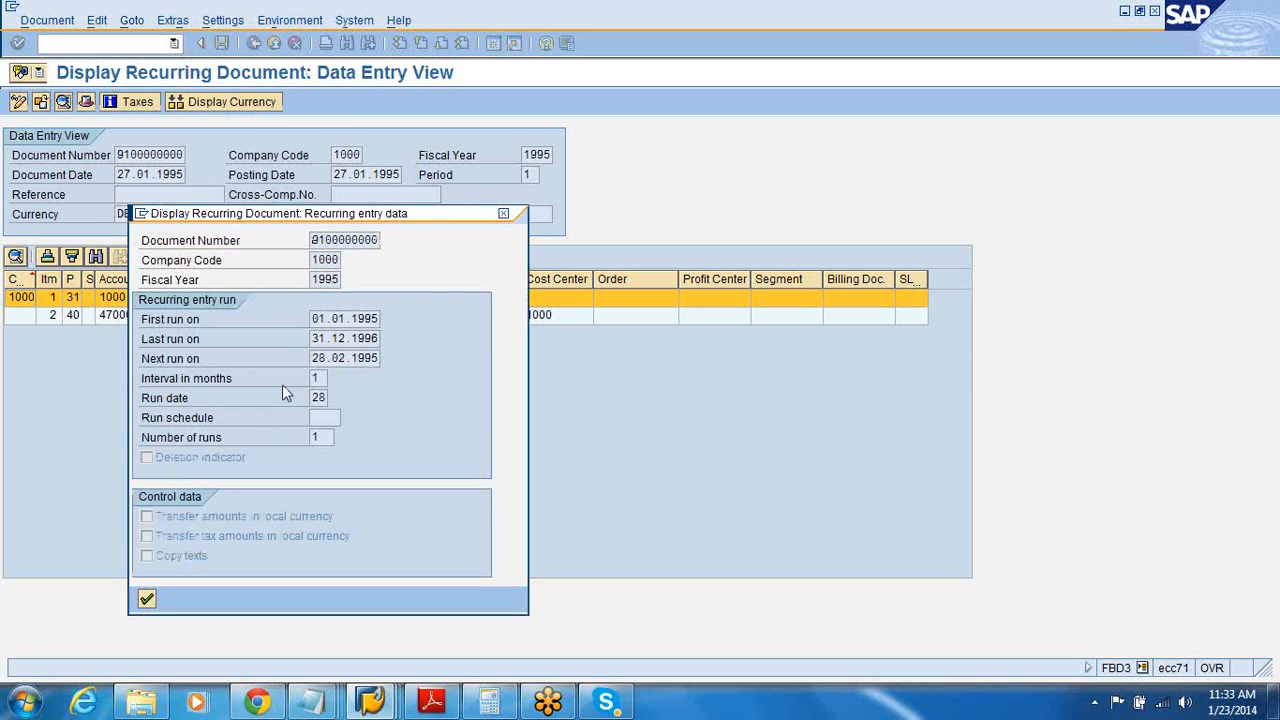
drag(313, 320, 372, 339)
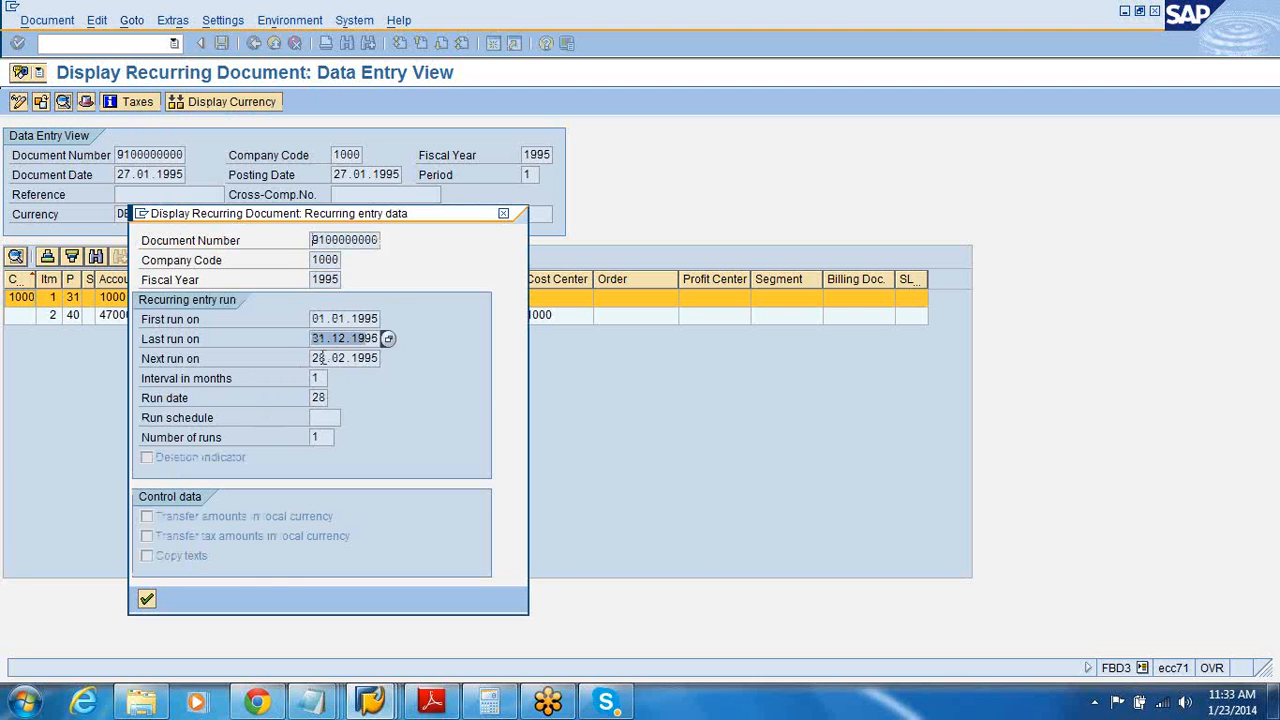
click(318, 358)
drag(313, 358, 383, 368)
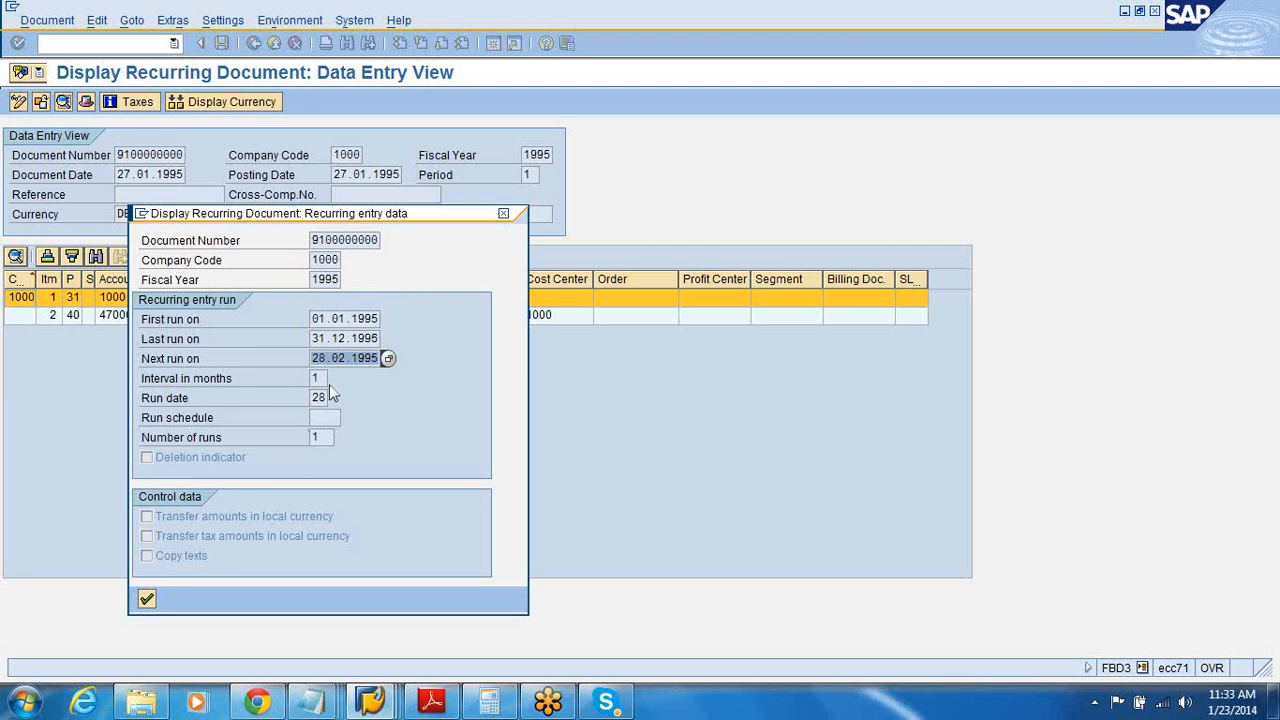
click(147, 598)
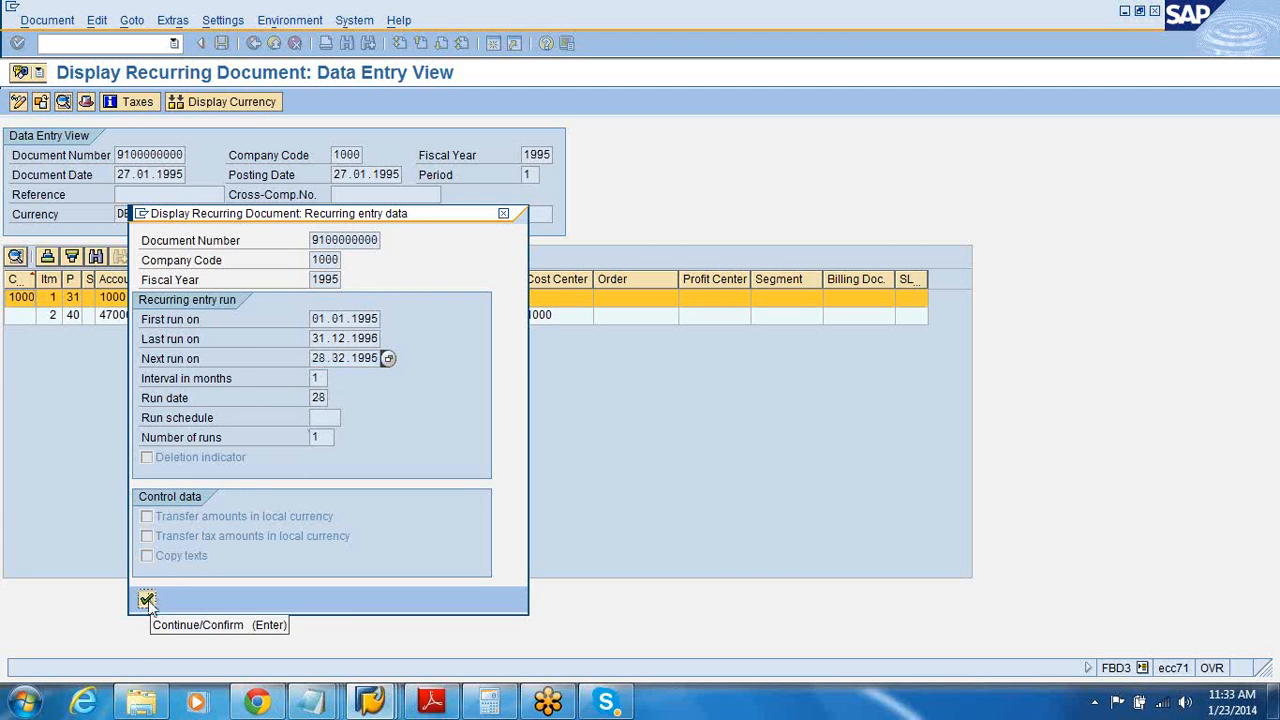
Leave the recurring document display and return to the SAP Easy Access menu.
click(255, 44)
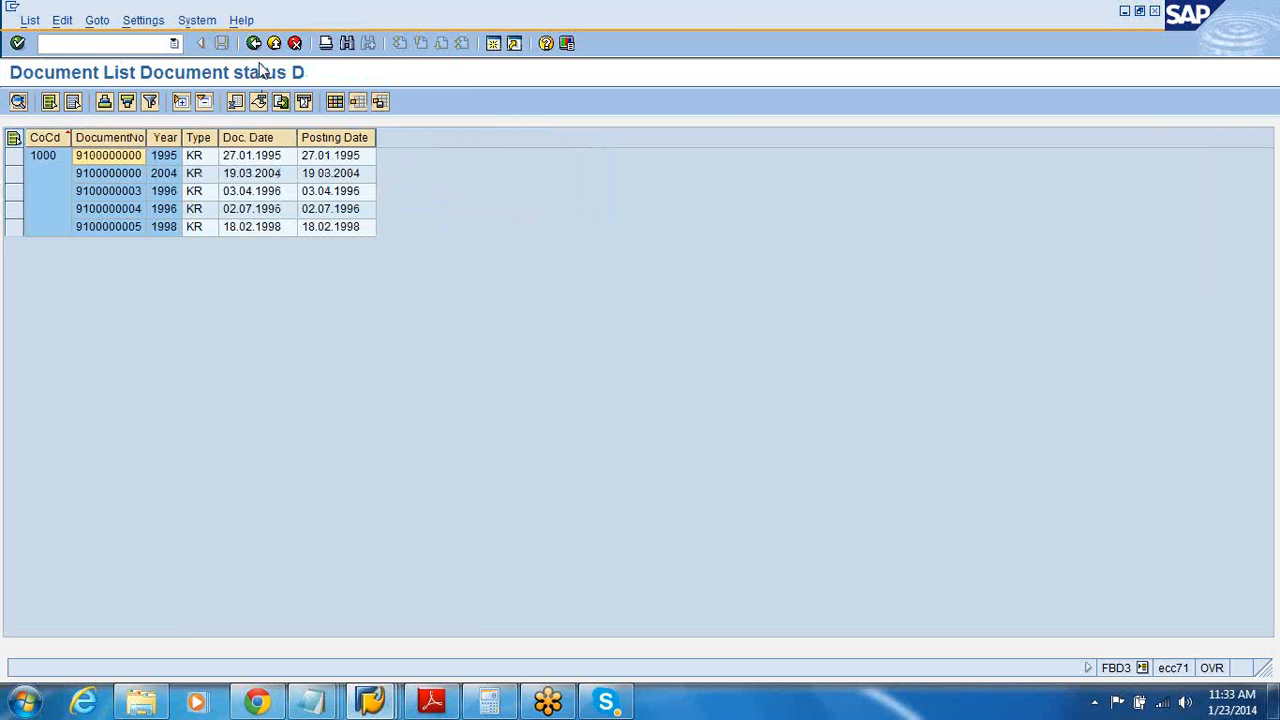
click(255, 44)
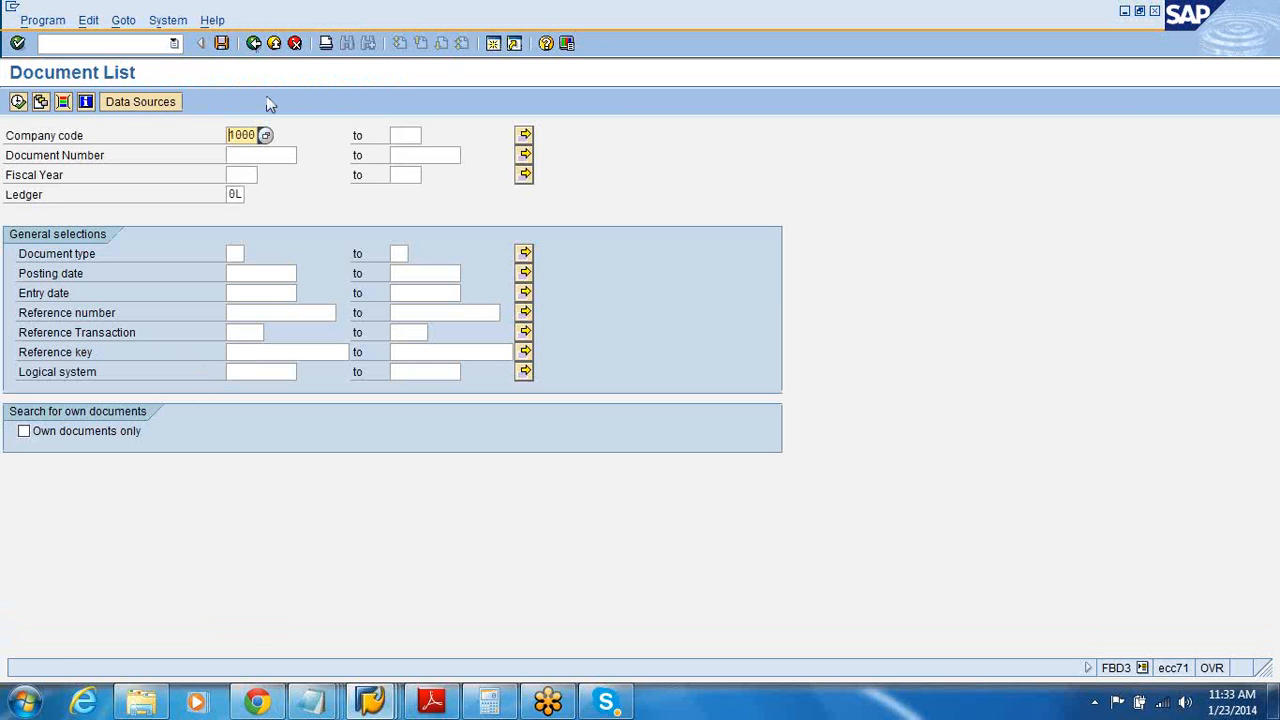
click(255, 44)
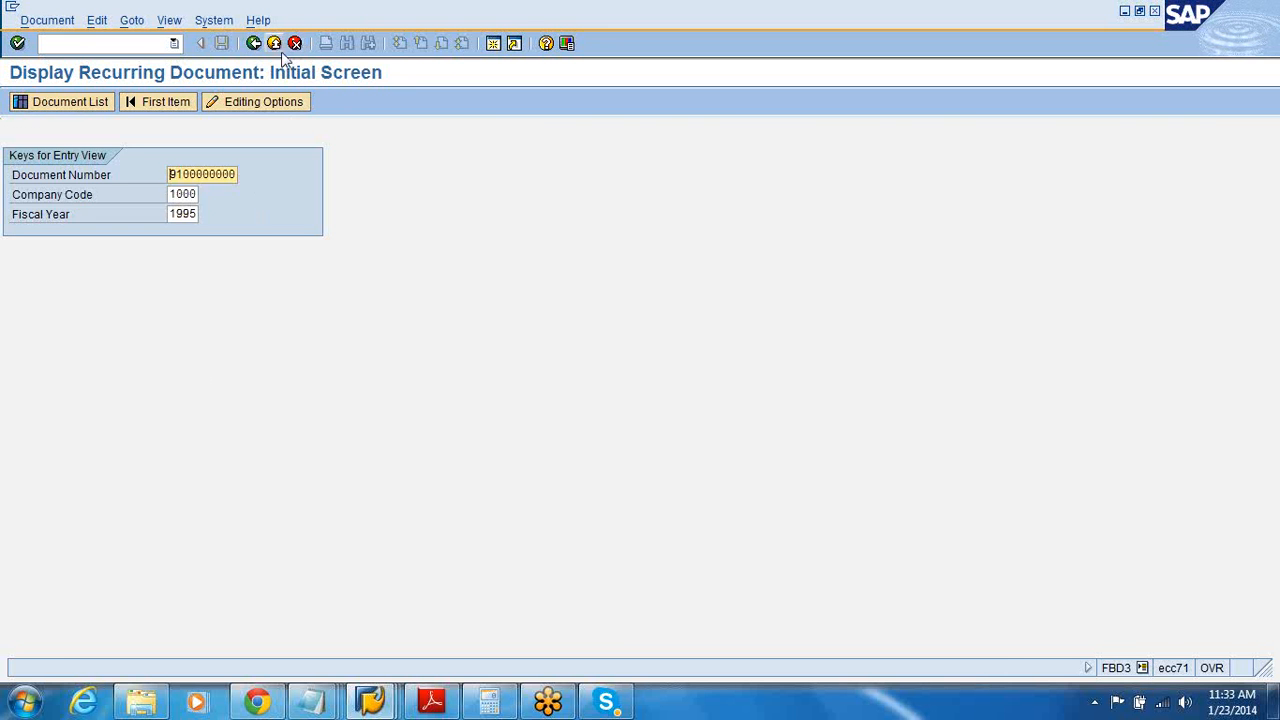
click(255, 44)
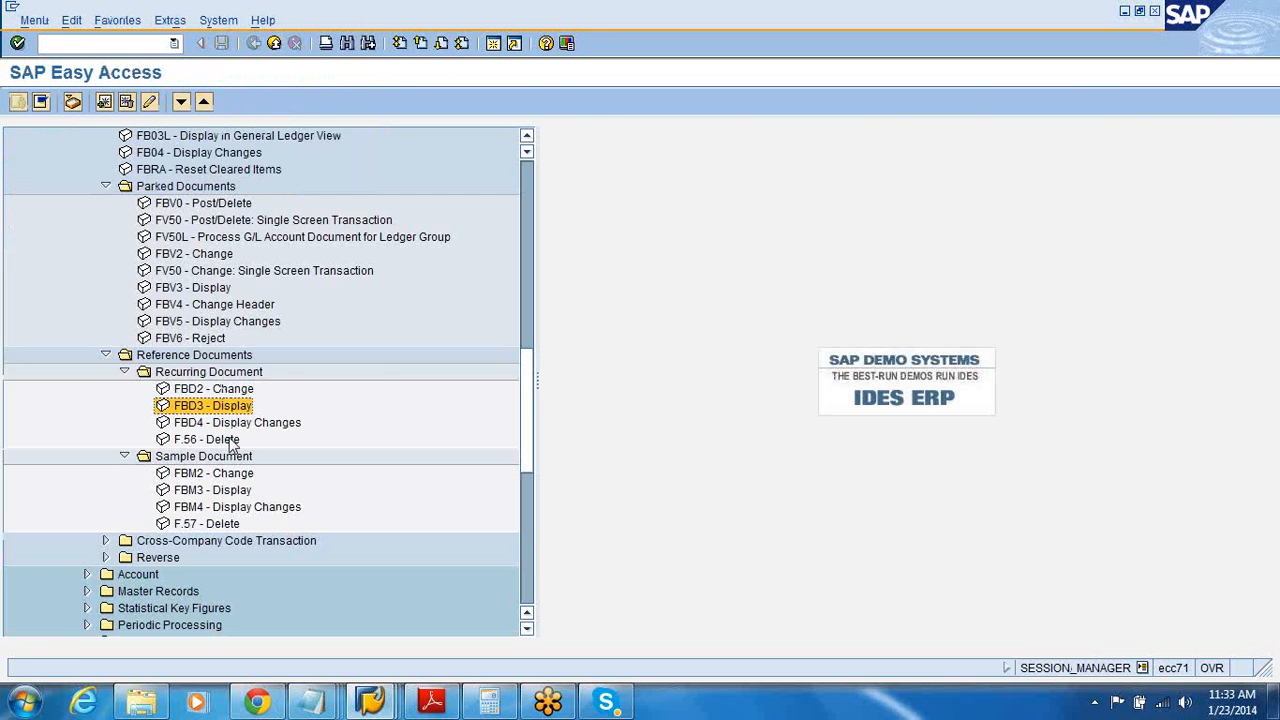
Open the fiscal year 1995 recurring document of company code 1000 for changing with FBD2, and show its recurring entry data.
double_click(229, 390)
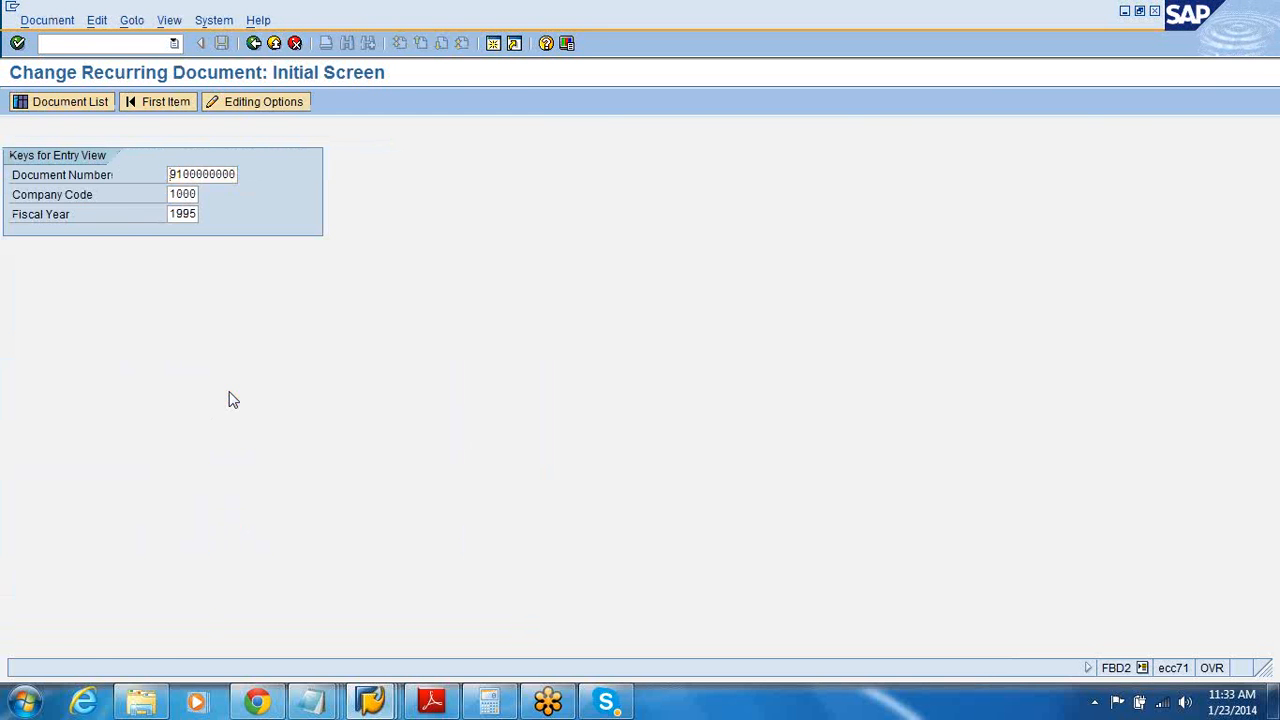
key(Return)
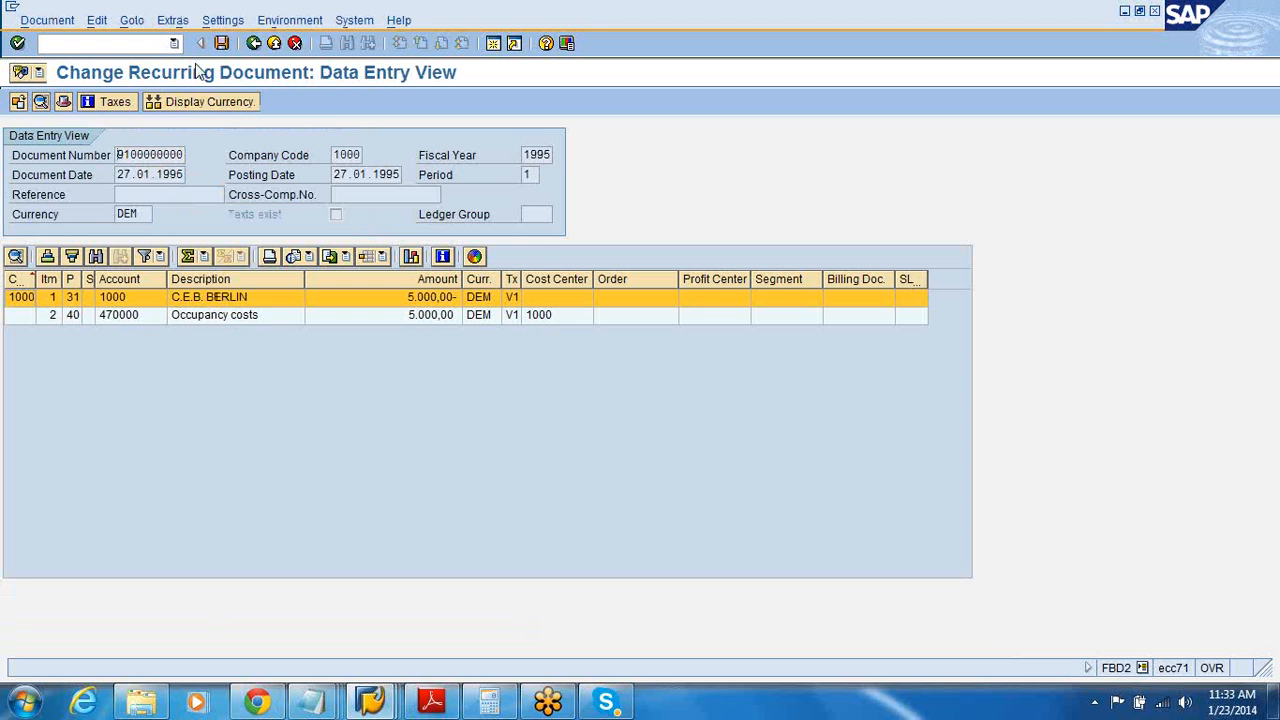
click(172, 20)
mouse_move(131, 20)
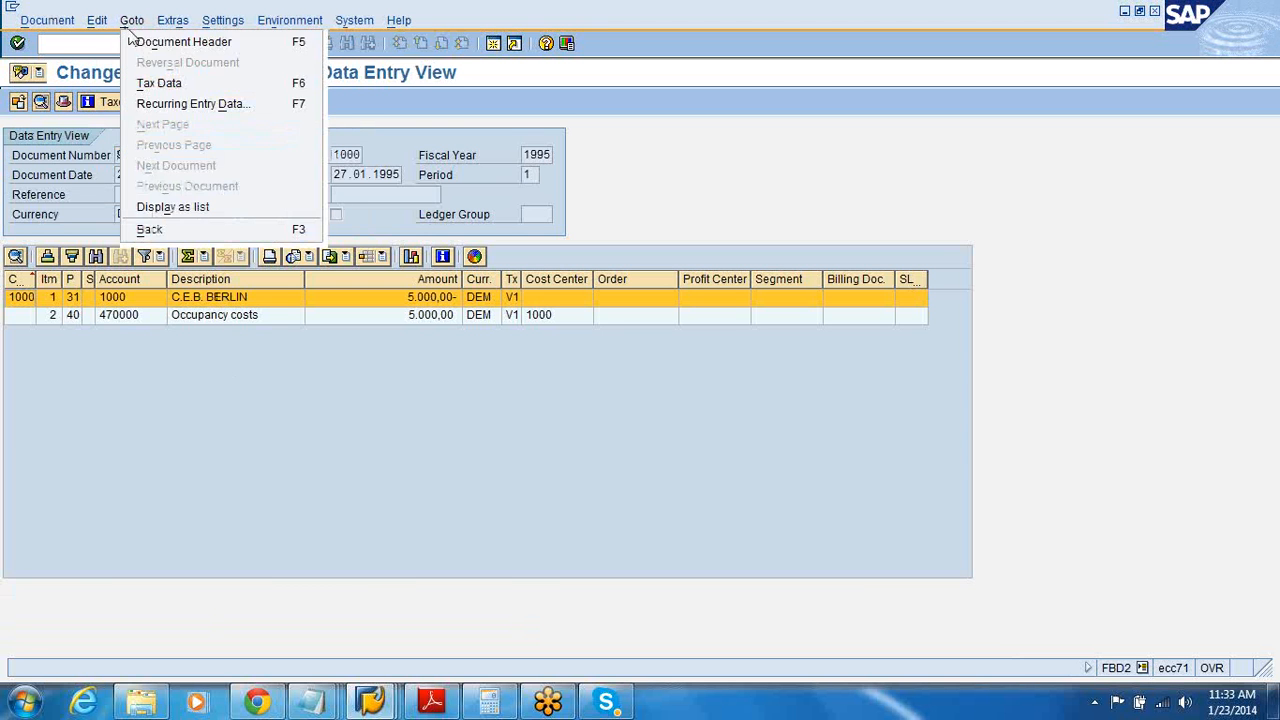
click(149, 104)
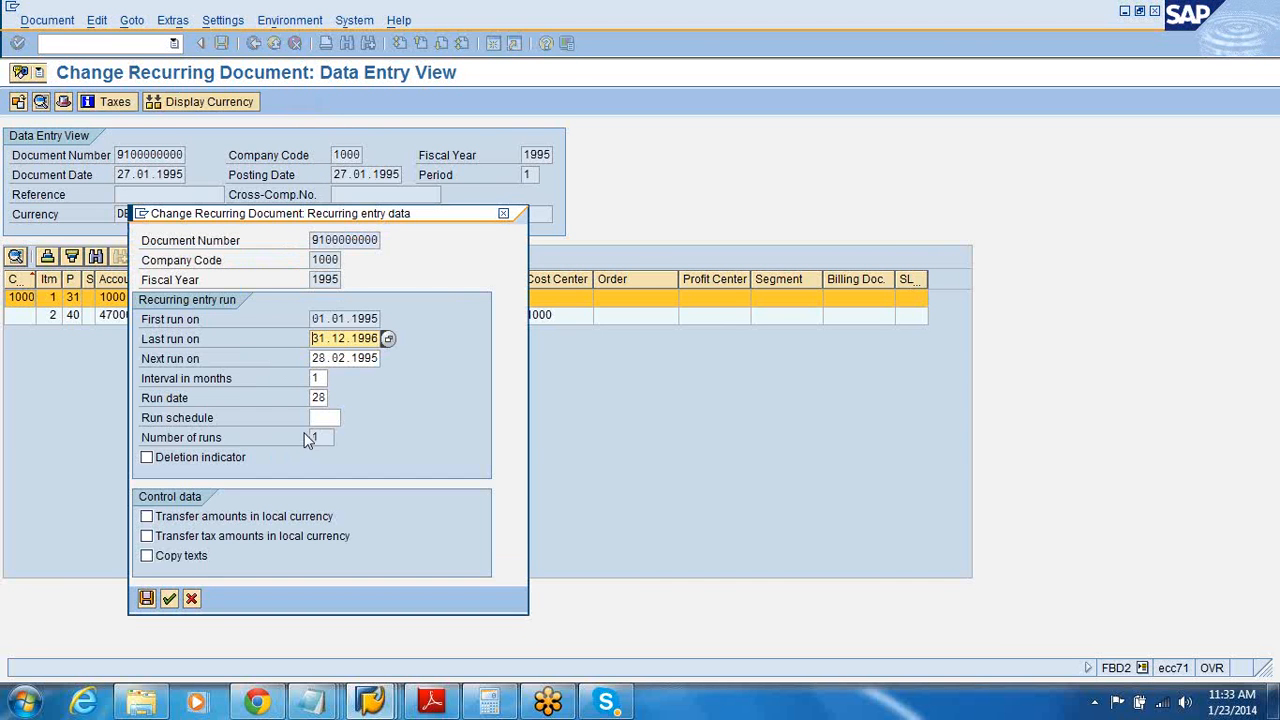
Pick 24.03.1995 from the calendar as the next run date in the recurring entry data.
drag(314, 358, 384, 358)
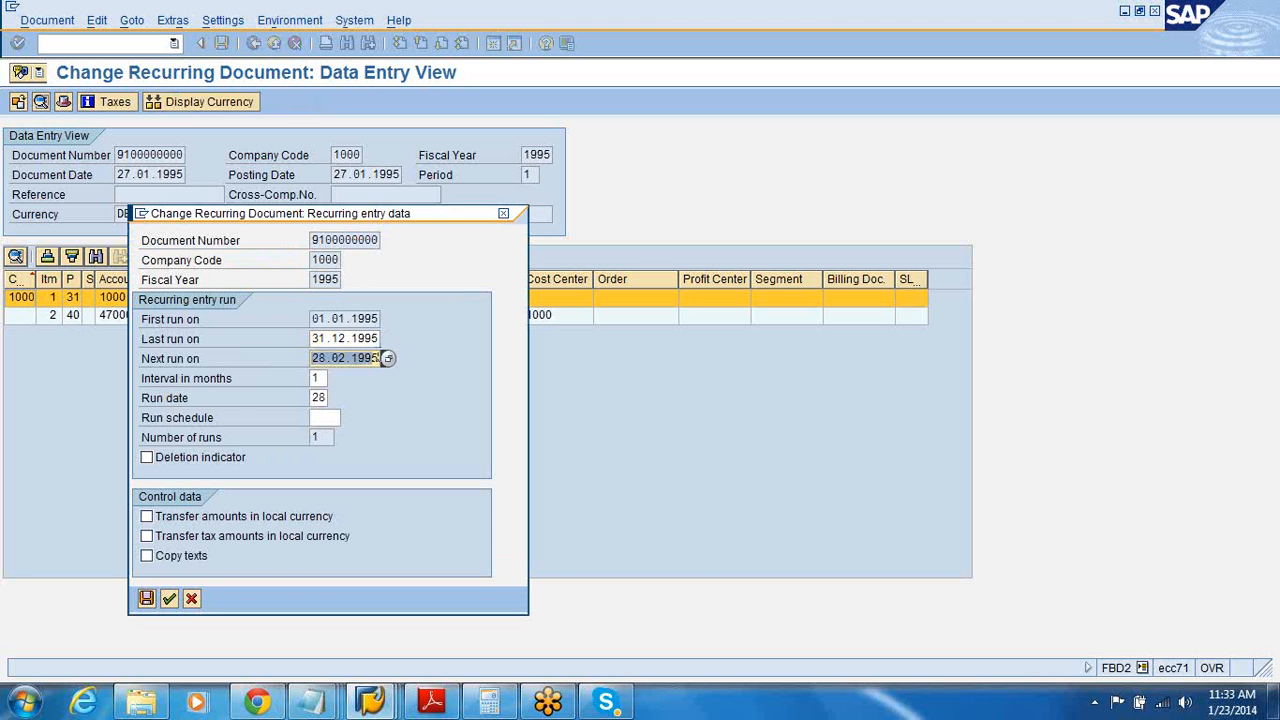
click(388, 358)
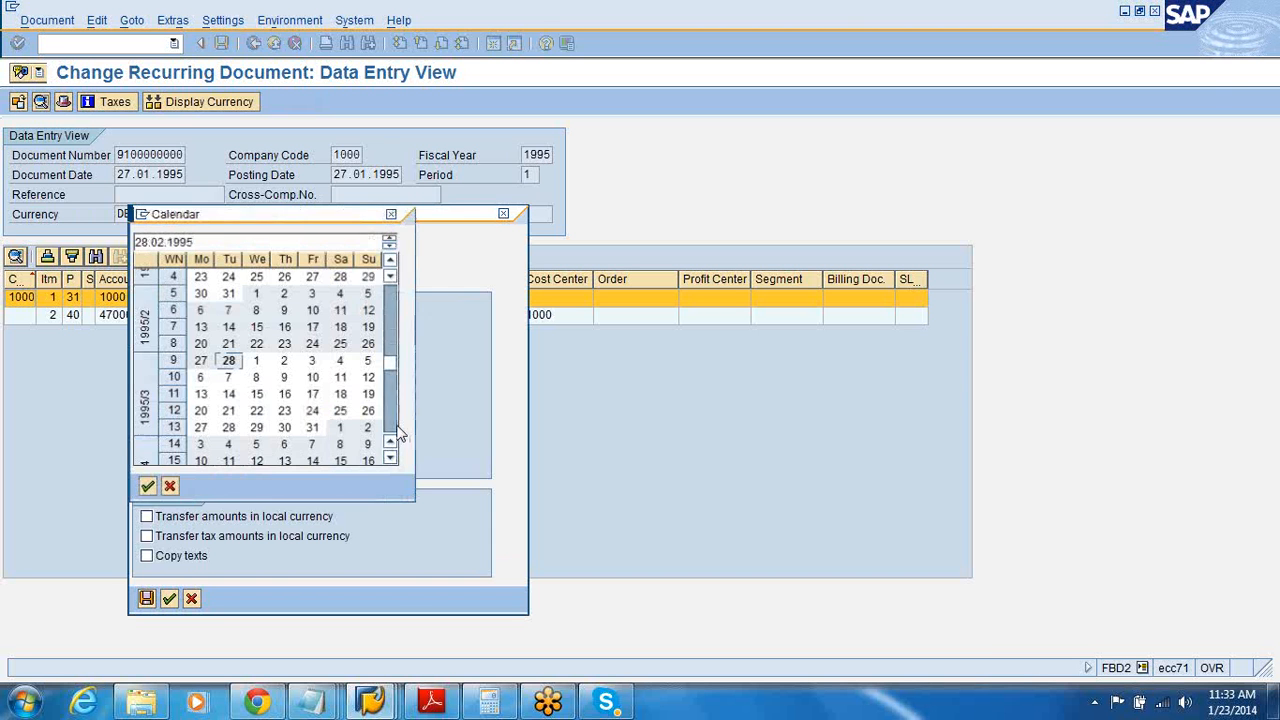
double_click(312, 413)
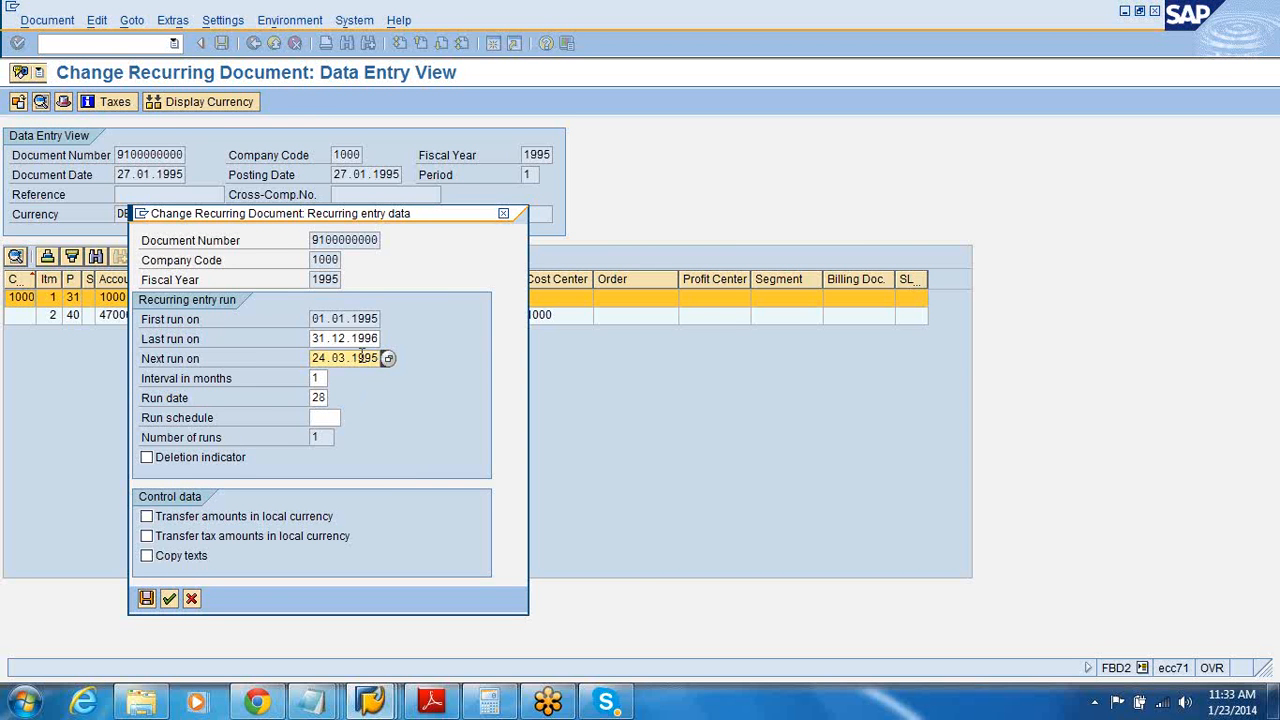
Try to save the recurring entry data with the next run date set to 02.01.2014.
drag(352, 357, 385, 352)
drag(316, 358, 392, 352)
text(02.01.)
click(147, 598)
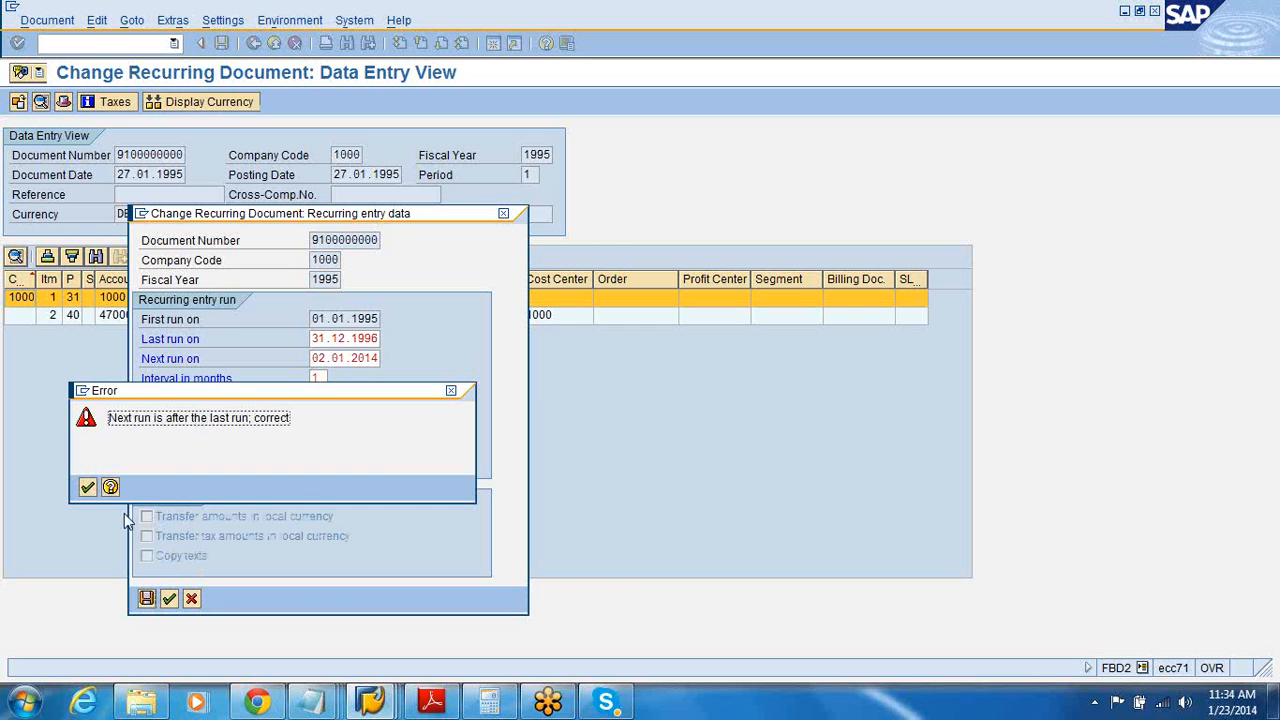
click(80, 486)
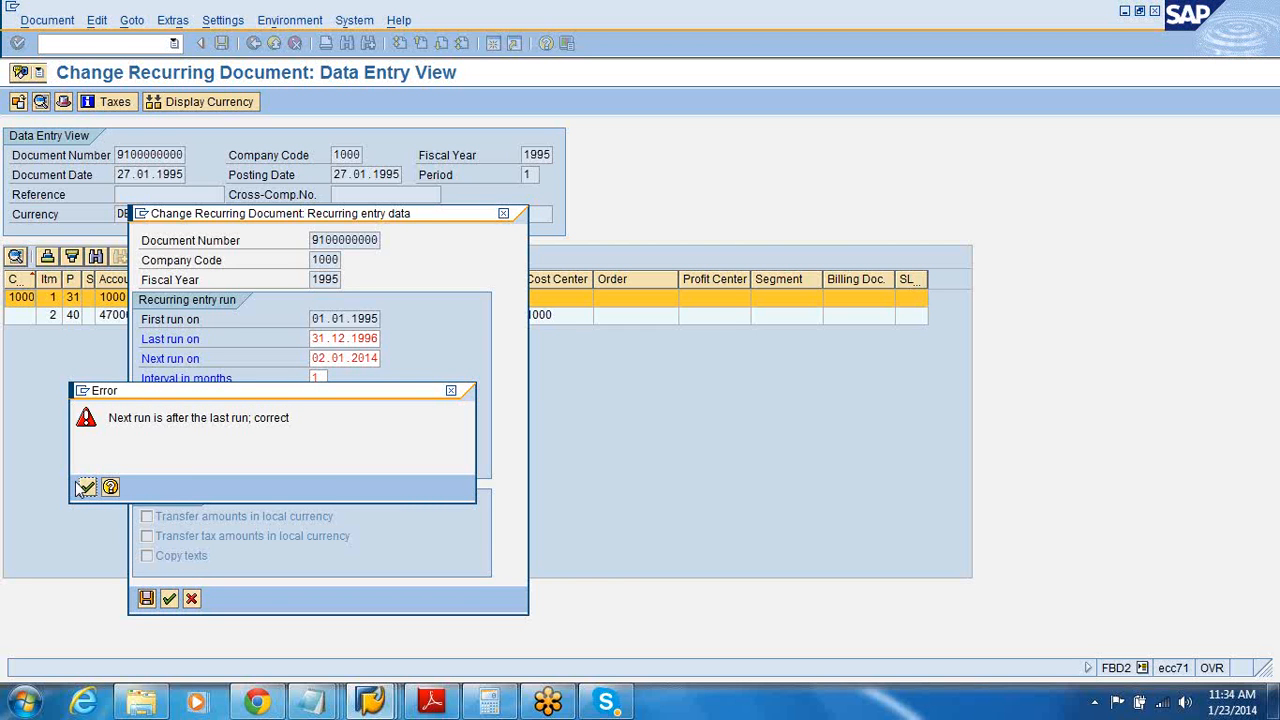
click(86, 487)
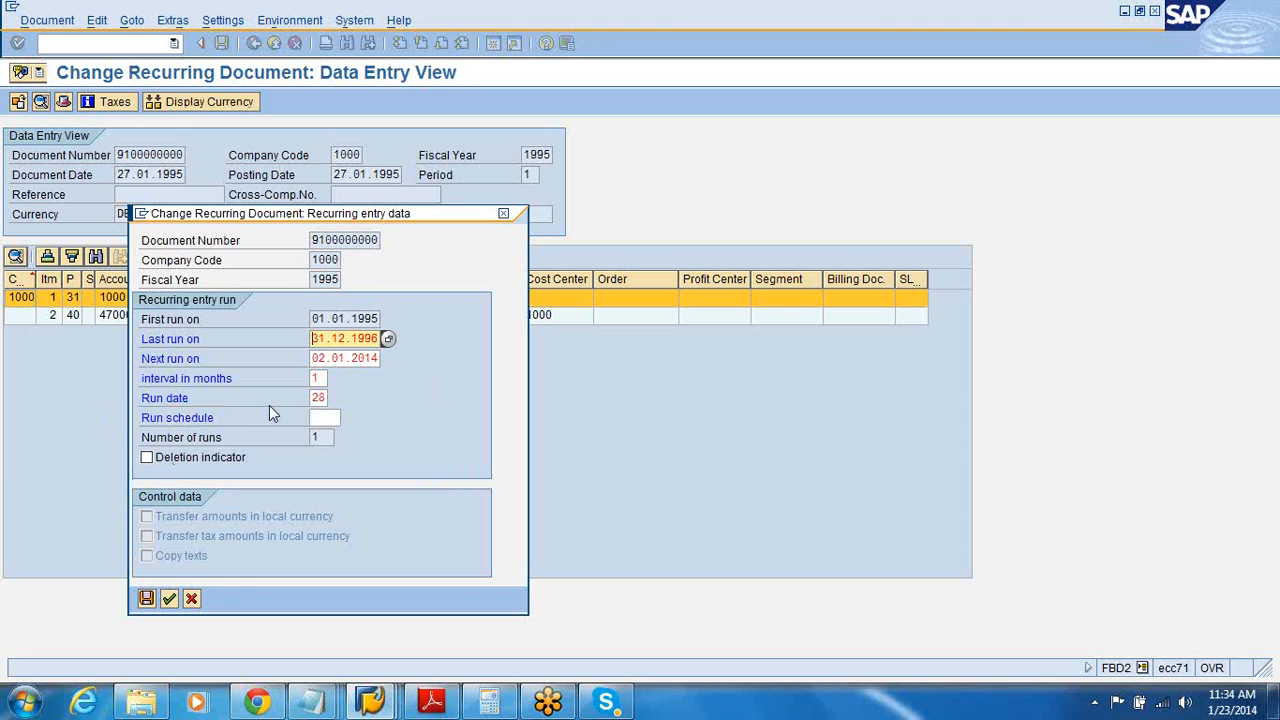
Try to save the recurring entry data with the last run date set to 02.01.2014 as well.
click(318, 357)
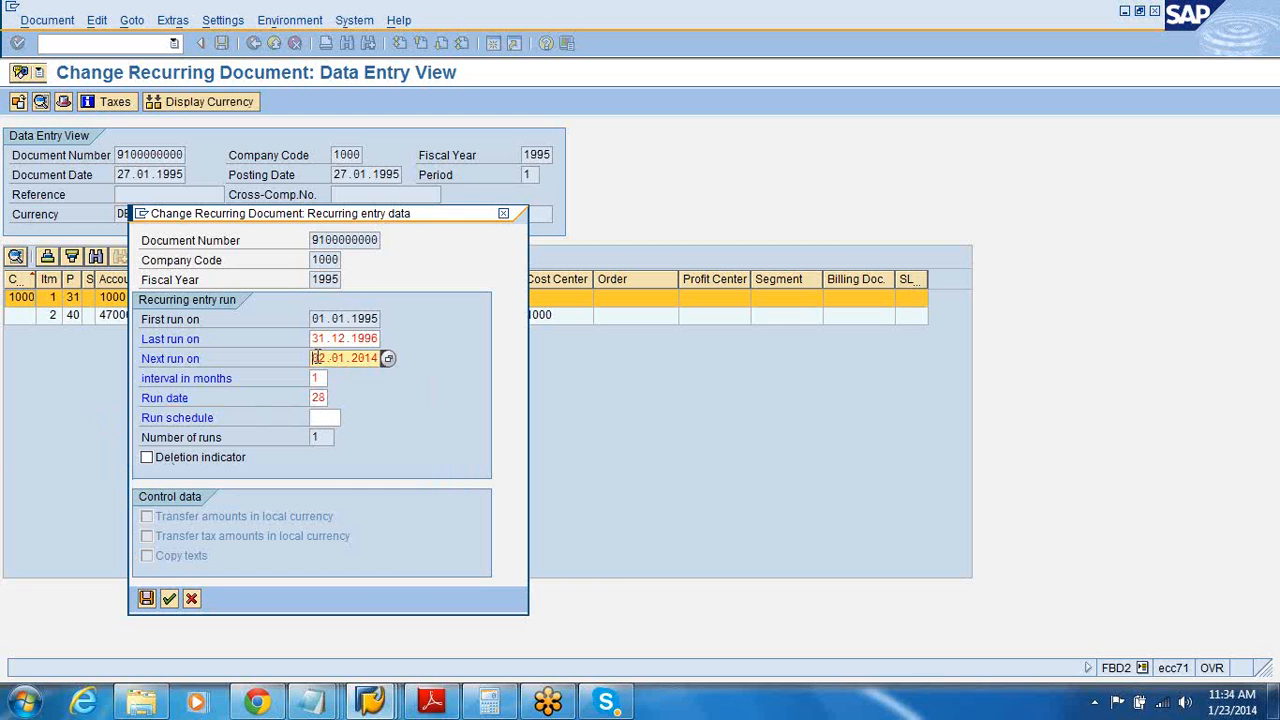
click(315, 338)
text(02.01.2014)
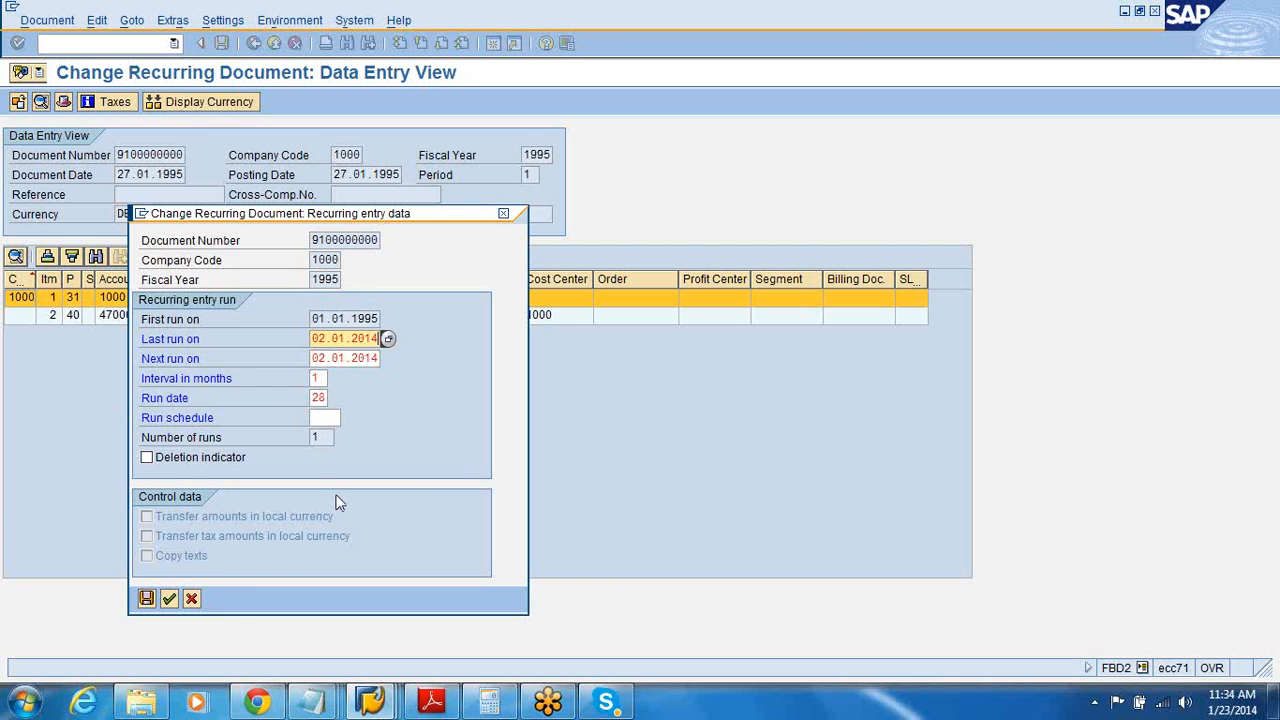
click(147, 597)
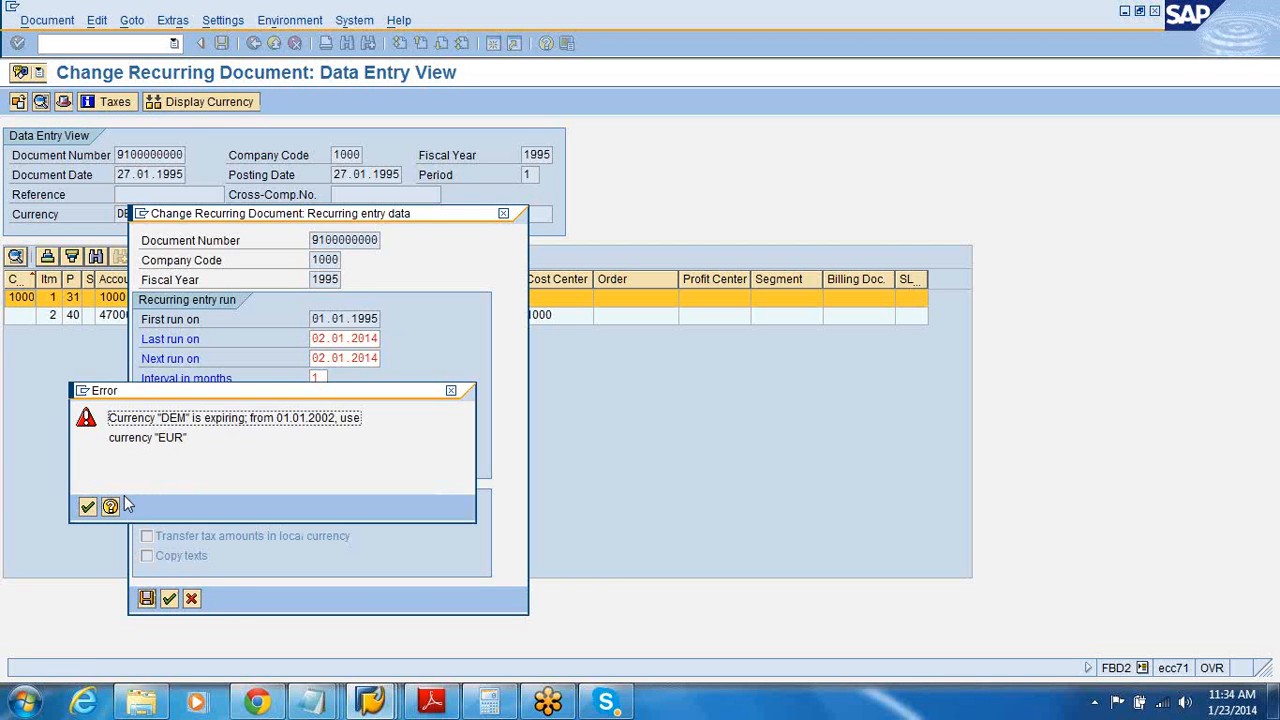
click(87, 506)
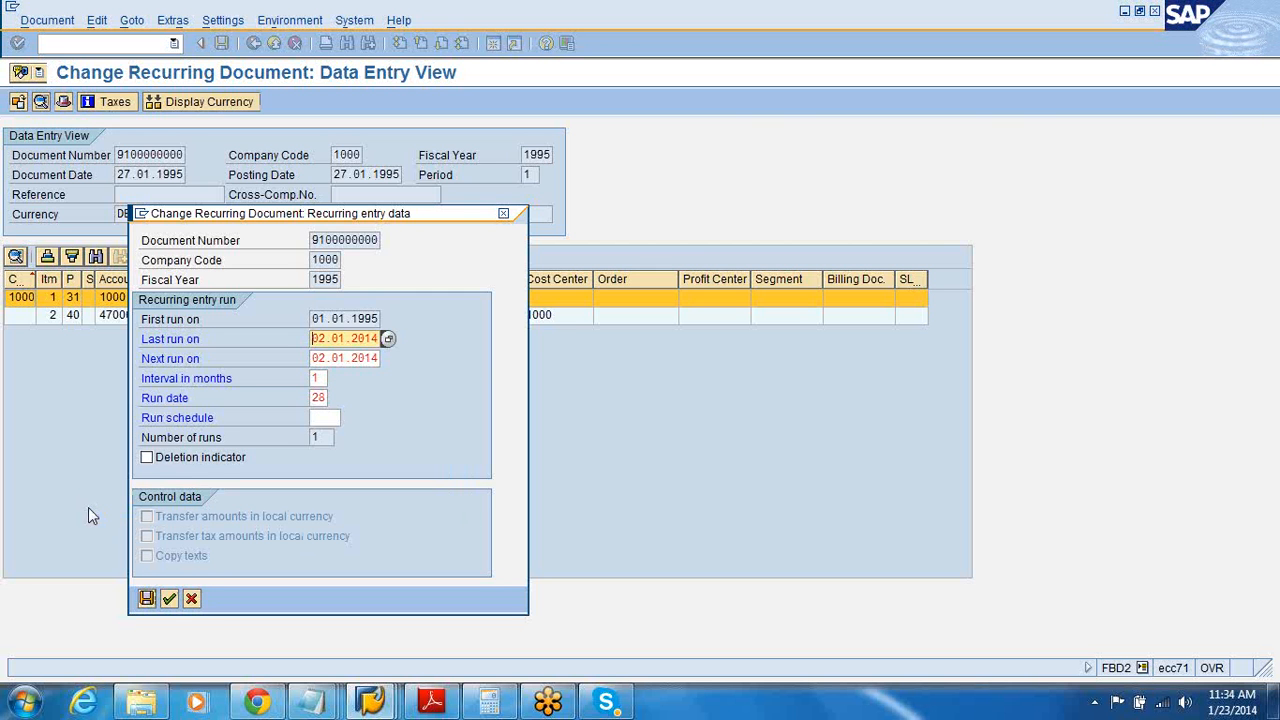
Discard the recurring entry data changes and return to the SAP Easy Access menu.
click(192, 598)
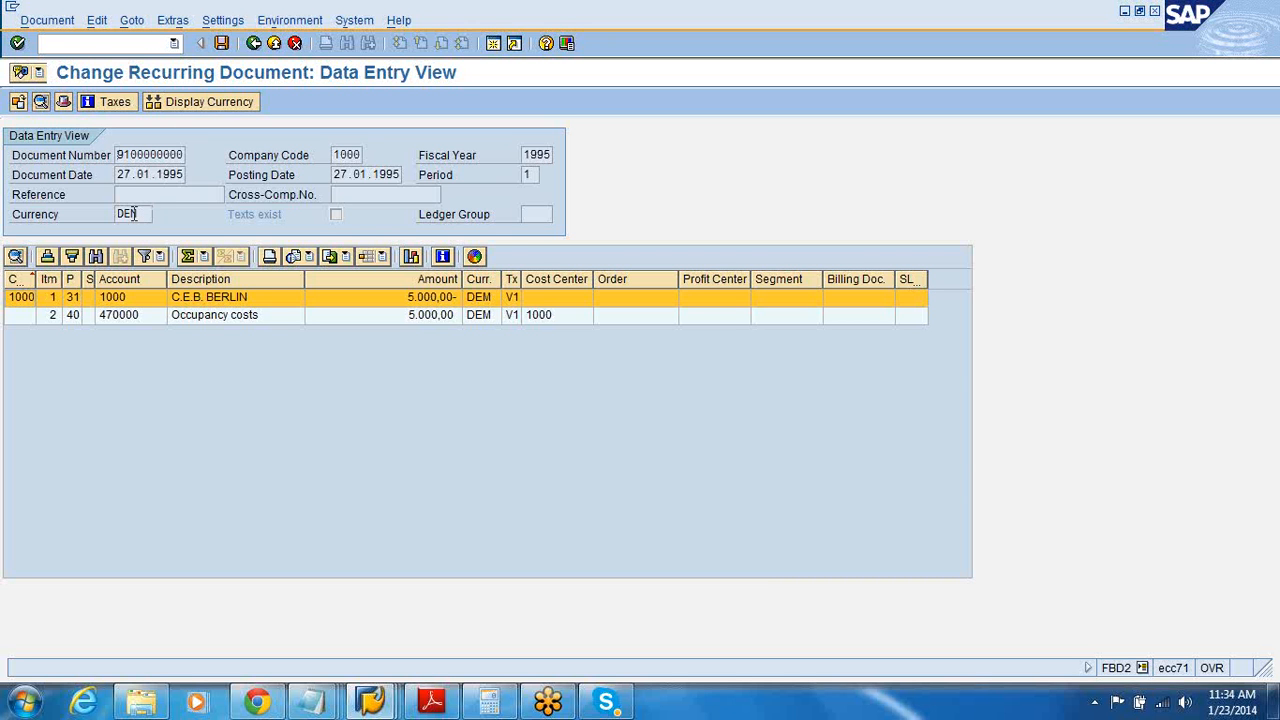
click(254, 43)
click(254, 43)
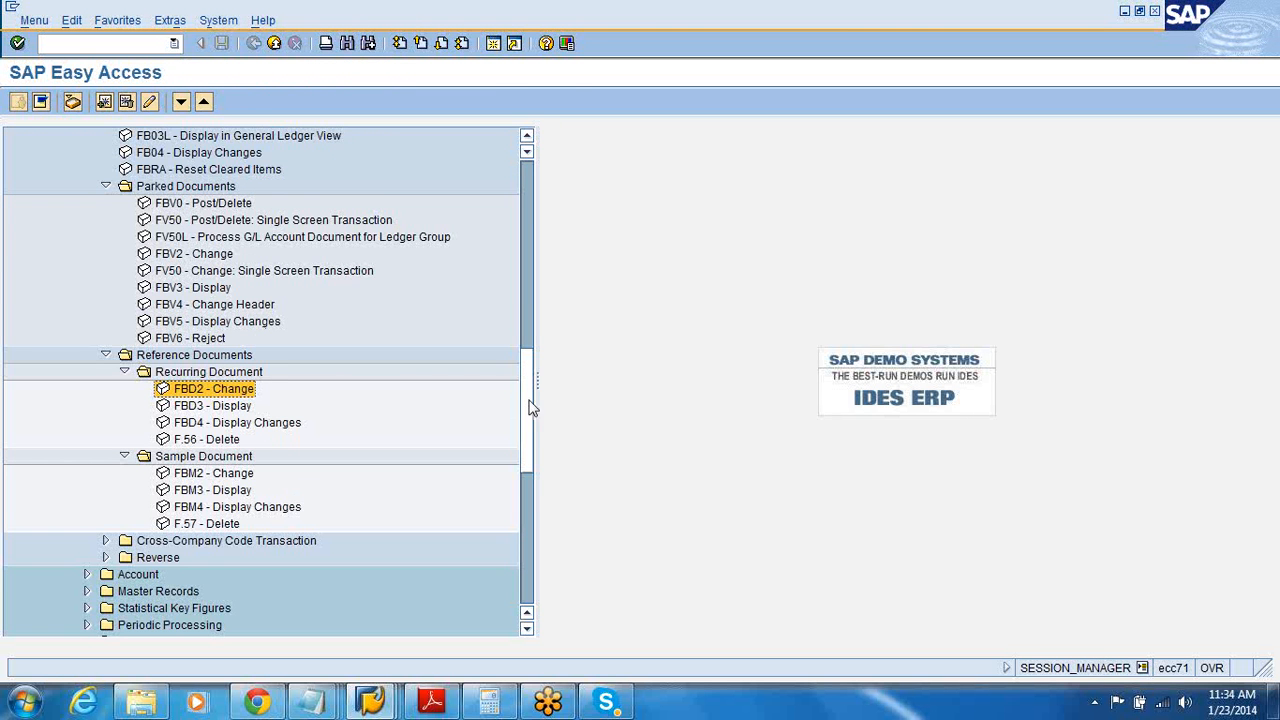
List the open line items in company code 1000 with FBL3N, using the first suggested G/L account beginning with 1.
scroll(531, 403, down, 3)
click(87, 422)
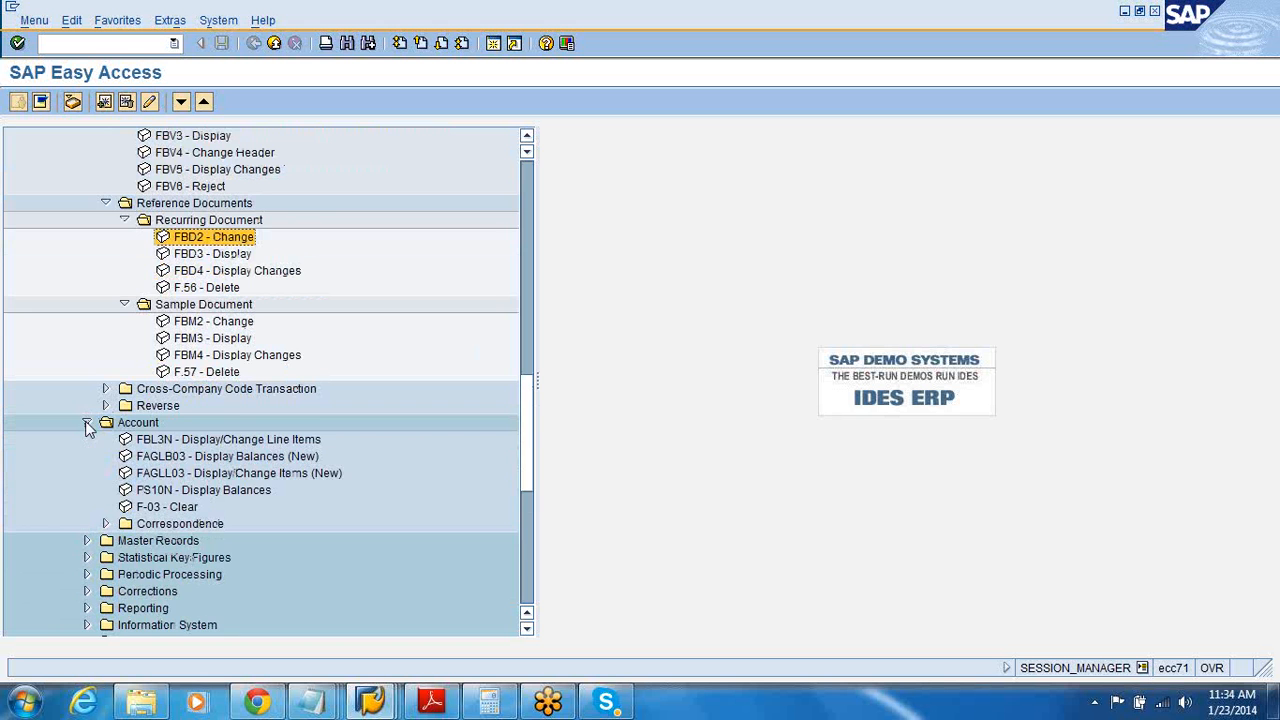
click(150, 440)
double_click(150, 440)
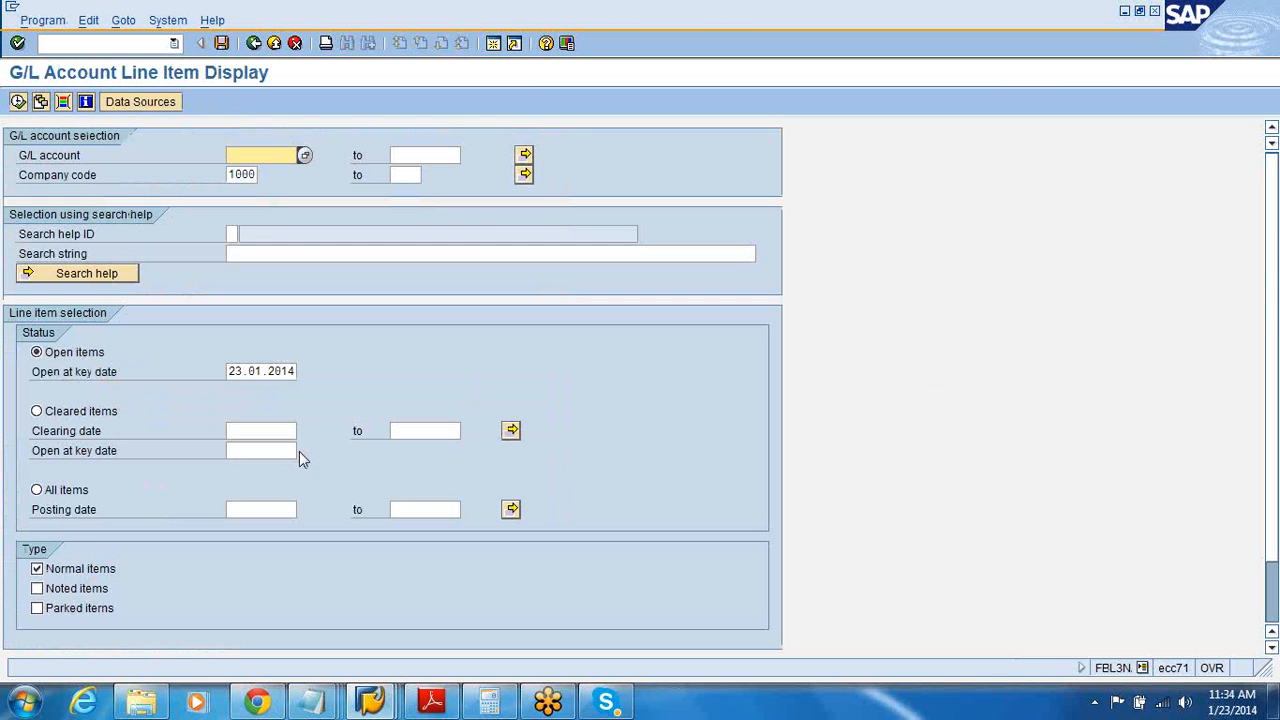
text(1)
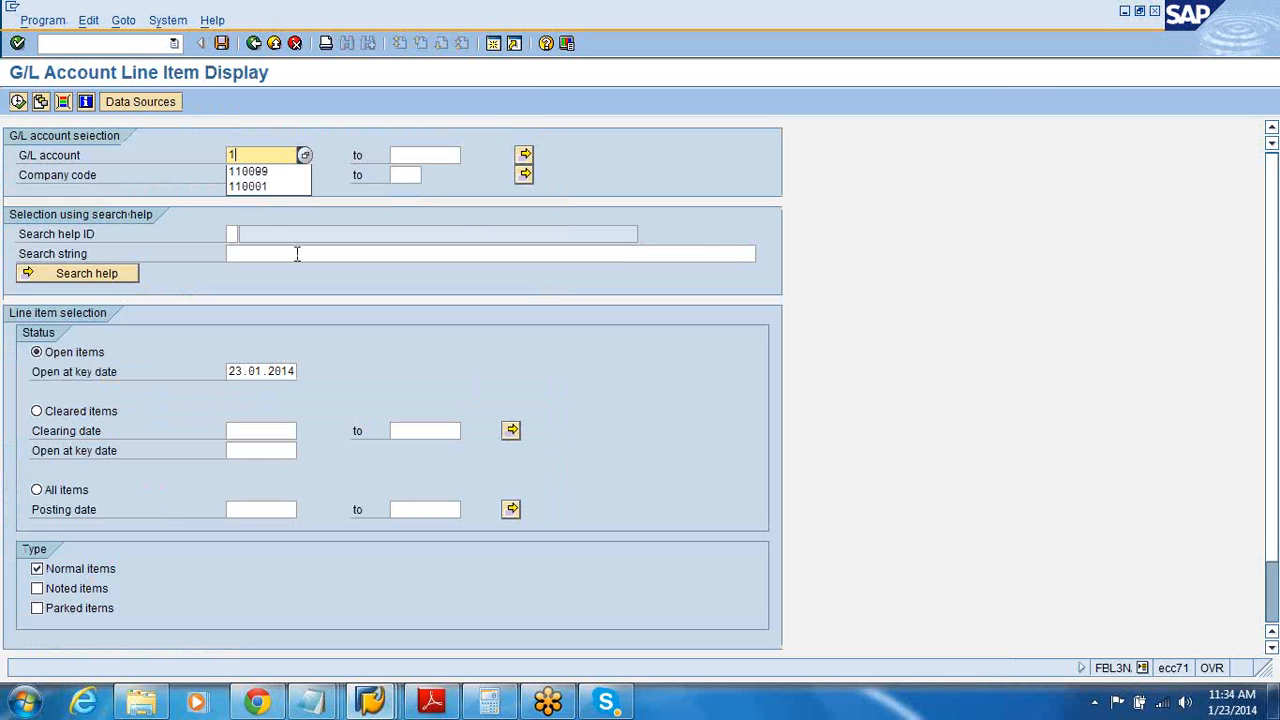
click(262, 172)
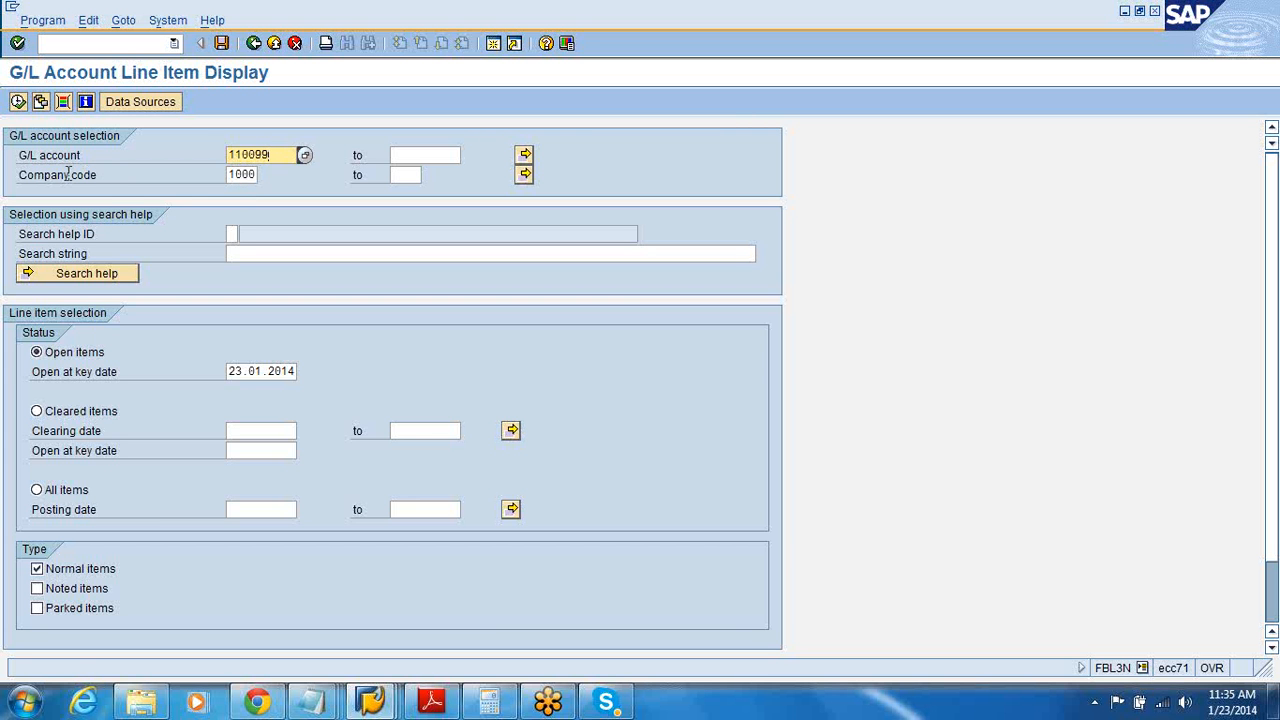
click(18, 102)
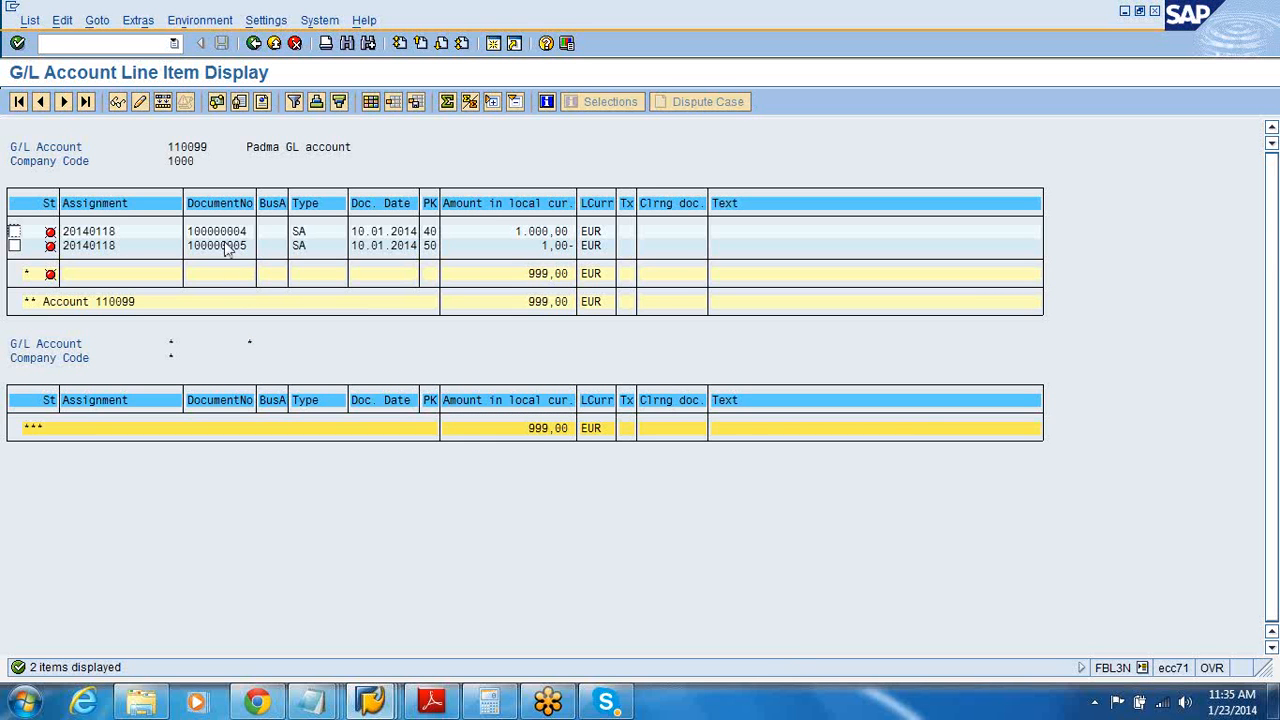
Open the first listed line item in change mode to view its details, and return to the SAP Easy Access menu.
click(14, 232)
click(139, 103)
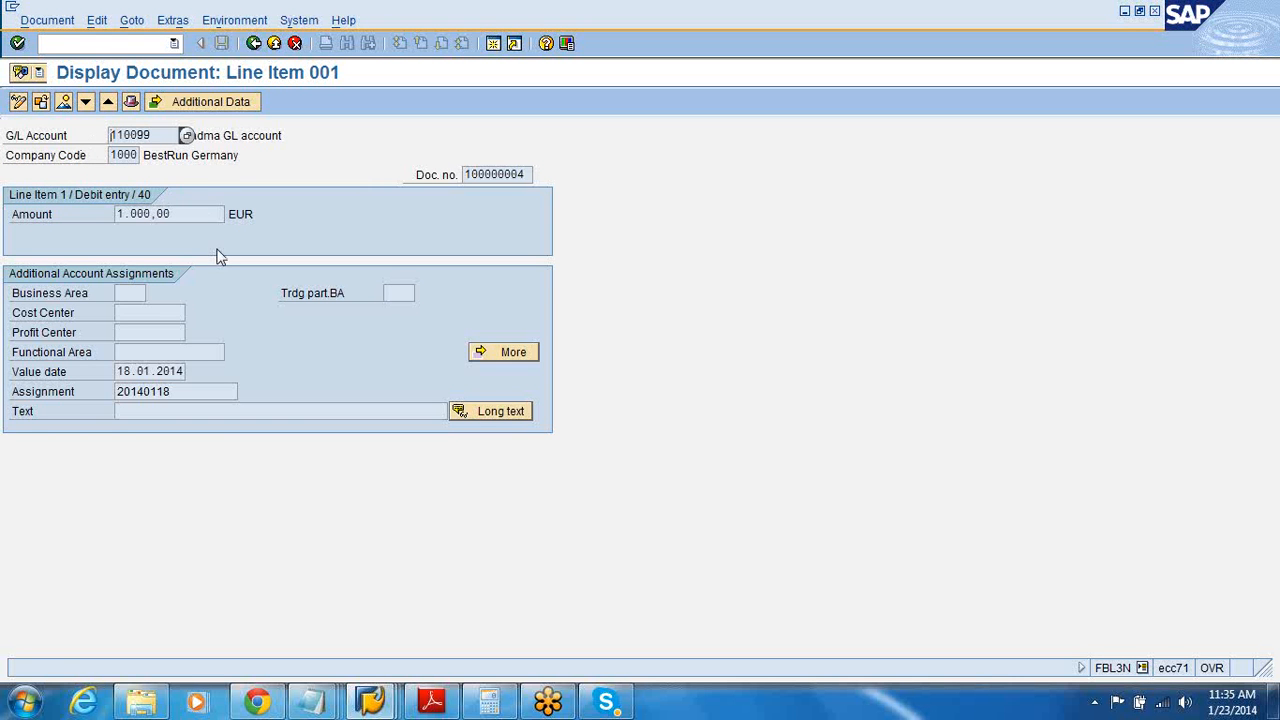
click(254, 43)
click(254, 43)
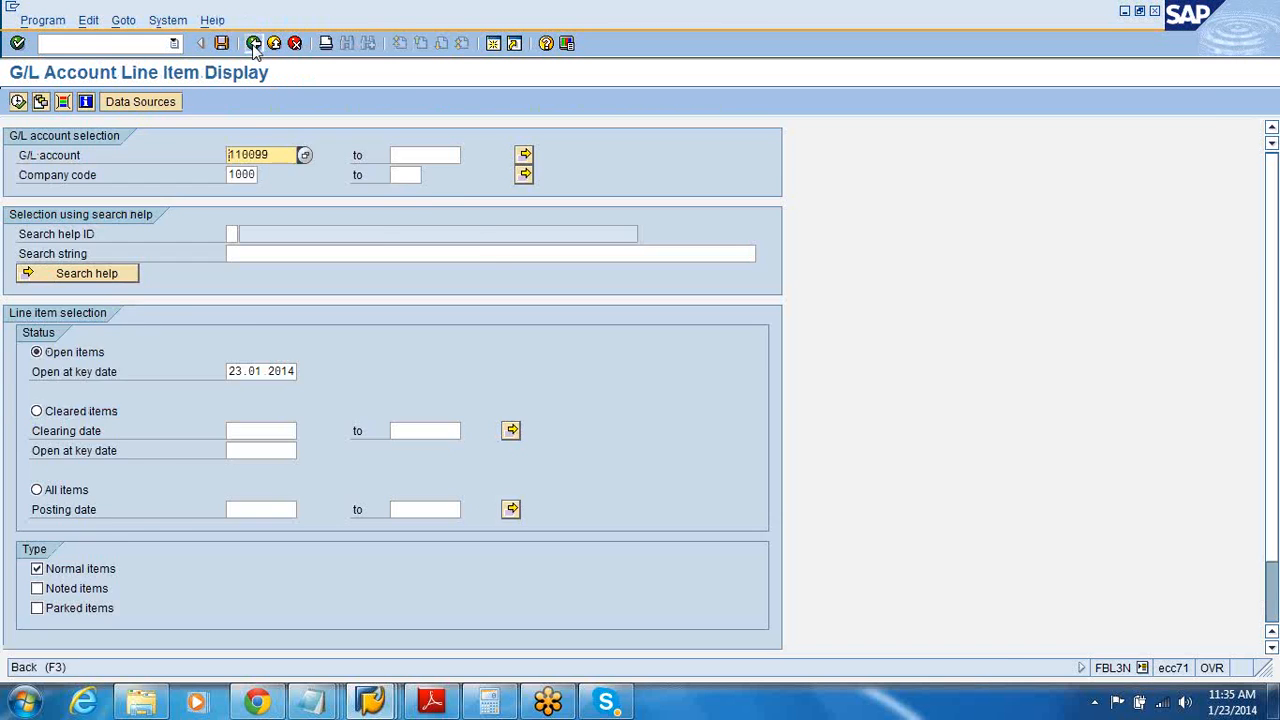
click(254, 43)
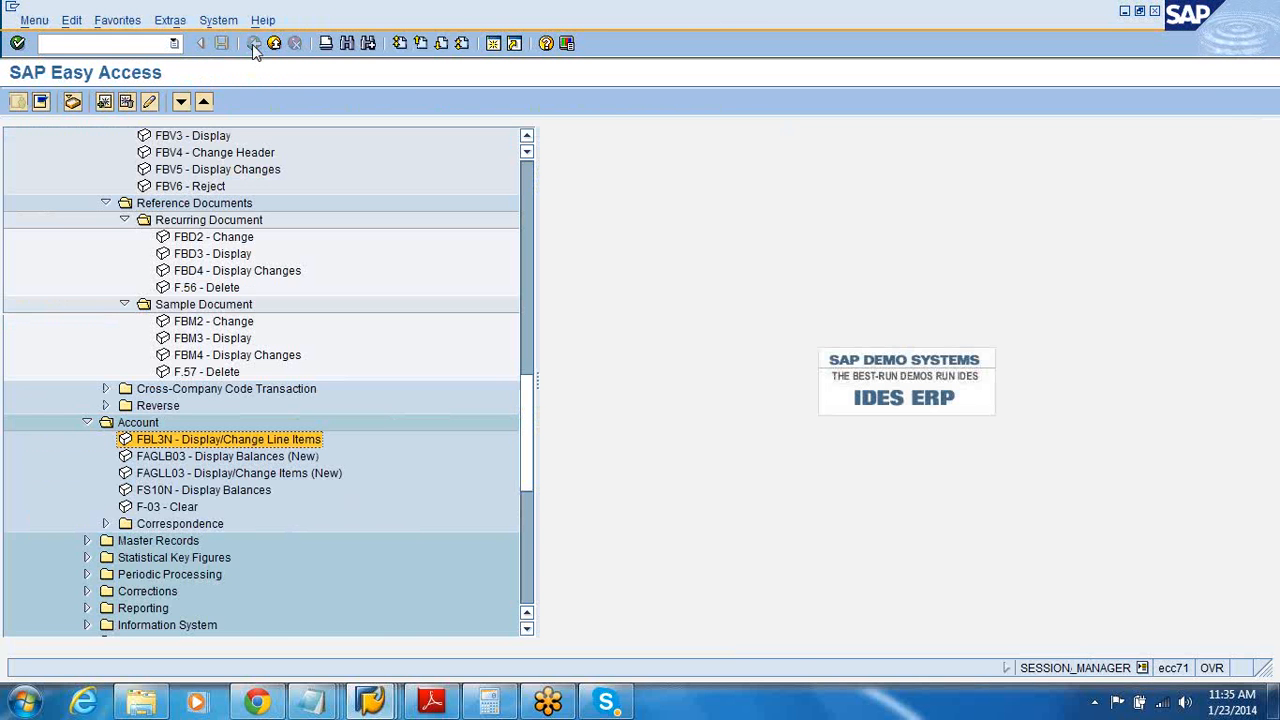
Display the same G/L account's balances for company code 1000 and fiscal year 2014 with FAGLB03.
click(247, 463)
click(253, 471)
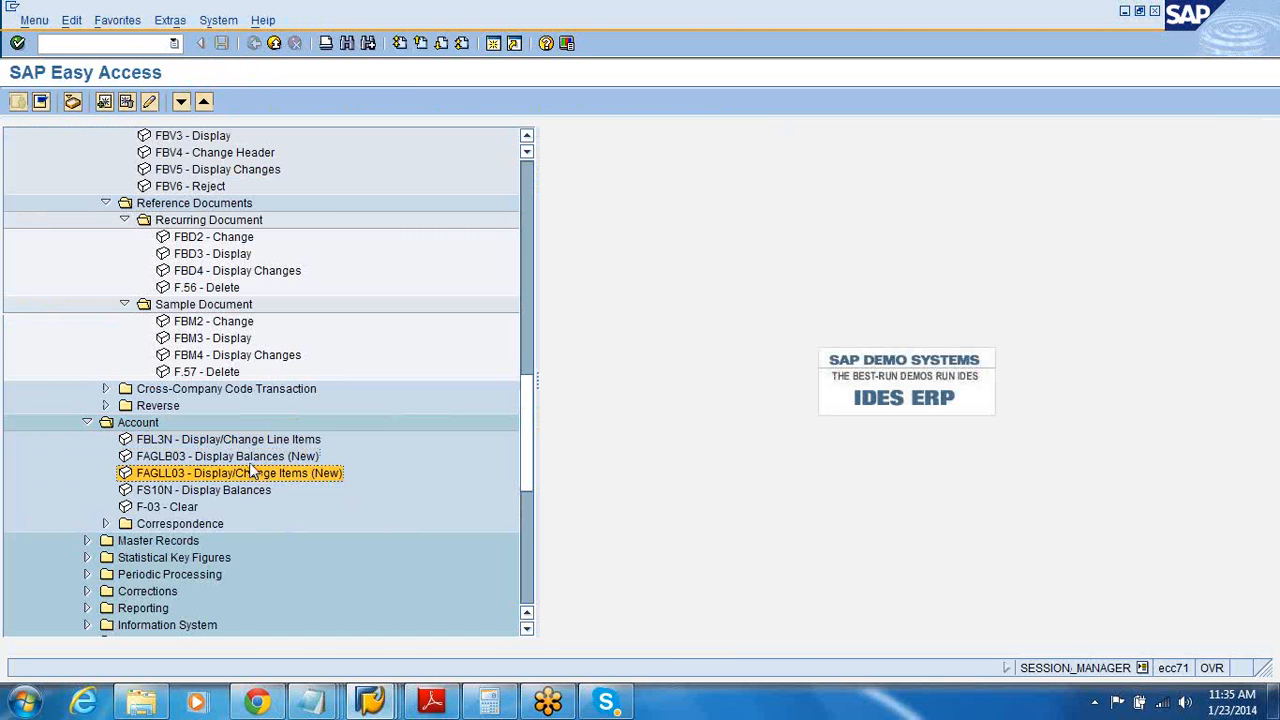
double_click(251, 461)
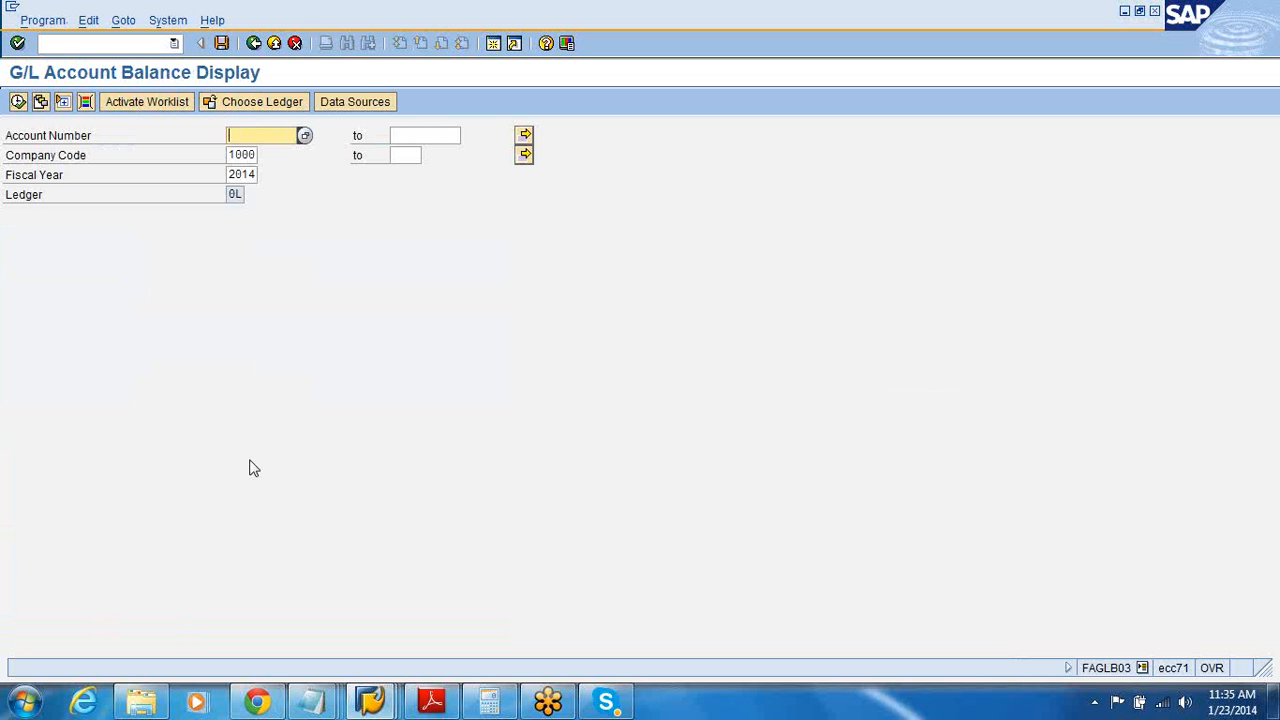
text(1)
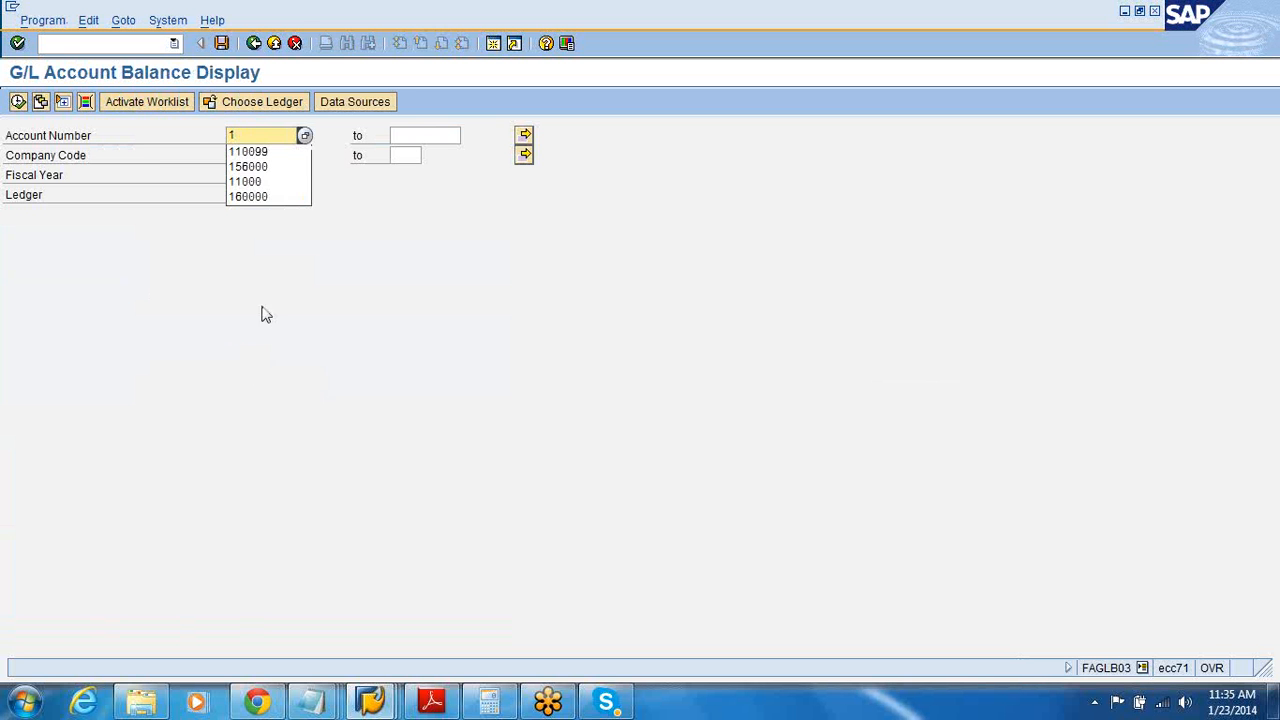
click(260, 152)
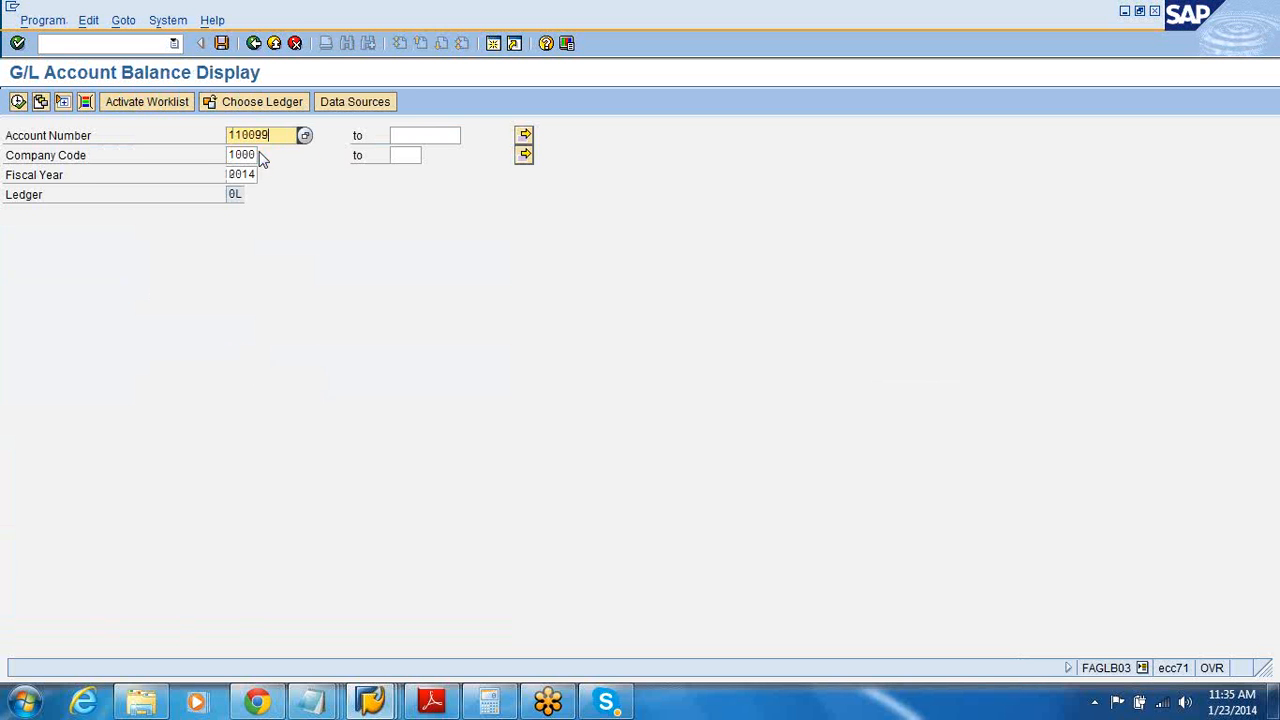
click(18, 102)
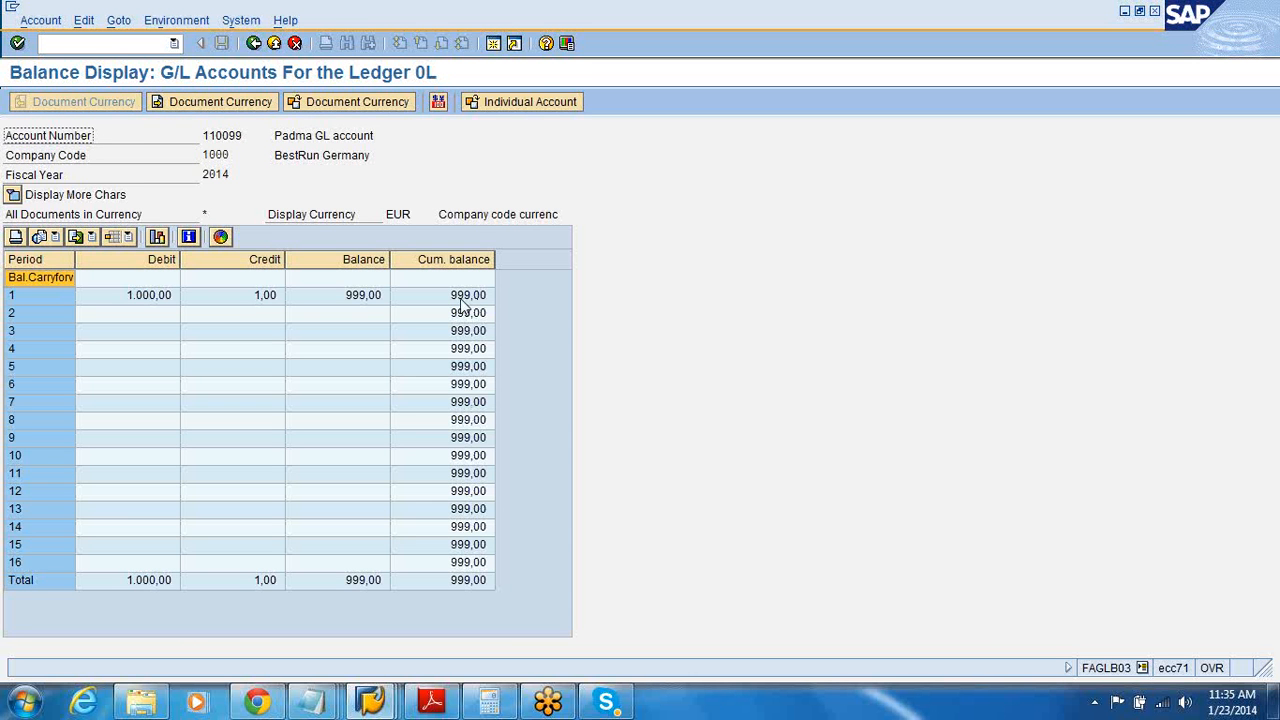
Check the period 1 credit and balance amounts, and return to the SAP Easy Access menu.
click(252, 303)
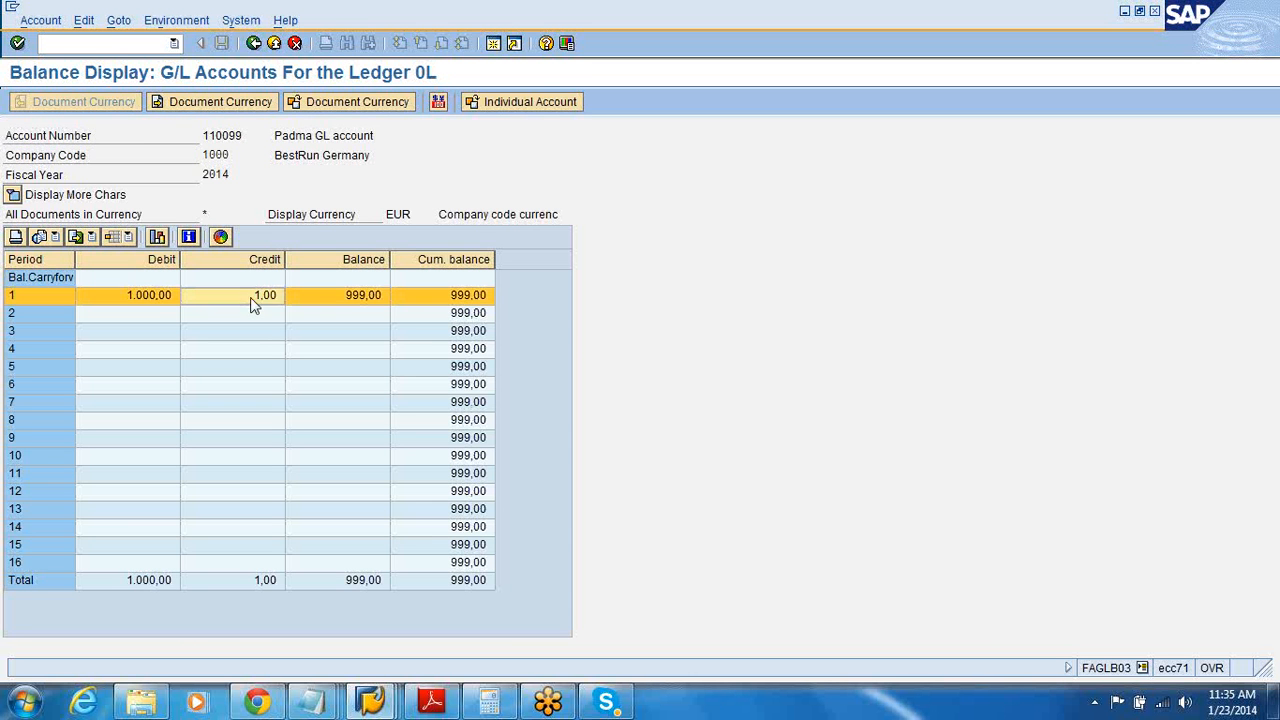
click(364, 305)
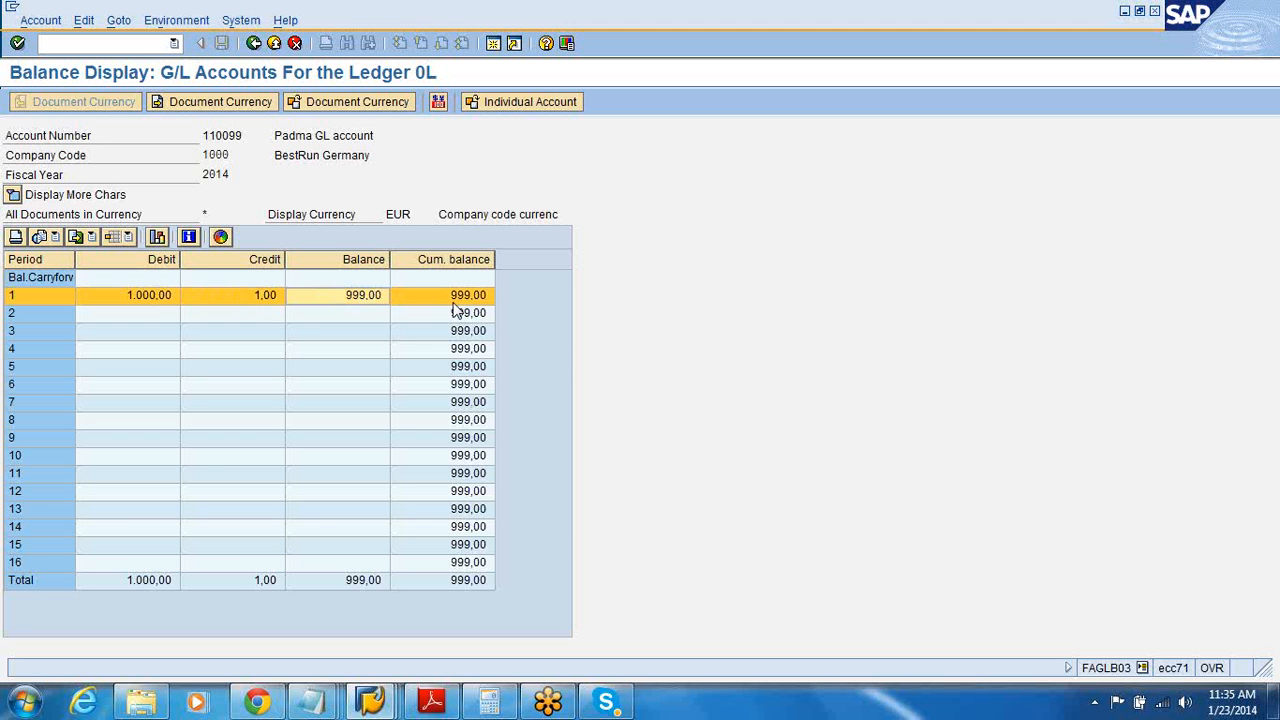
click(254, 43)
click(254, 43)
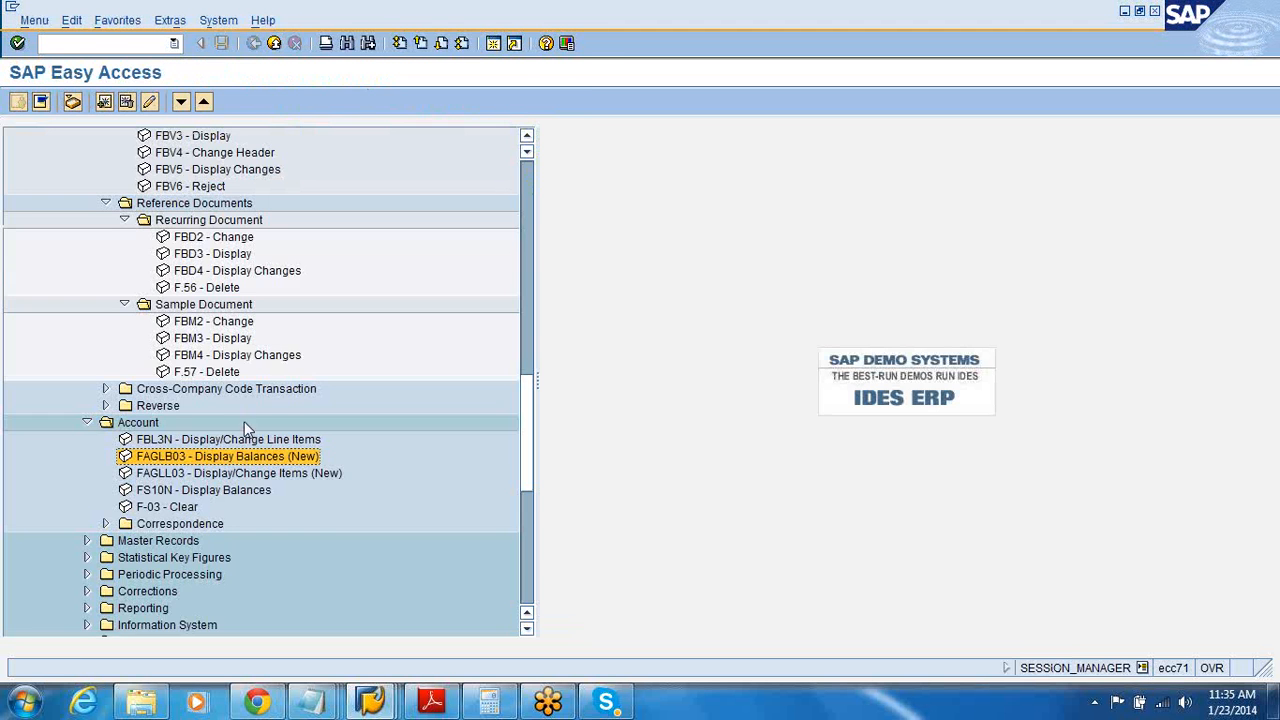
click(235, 445)
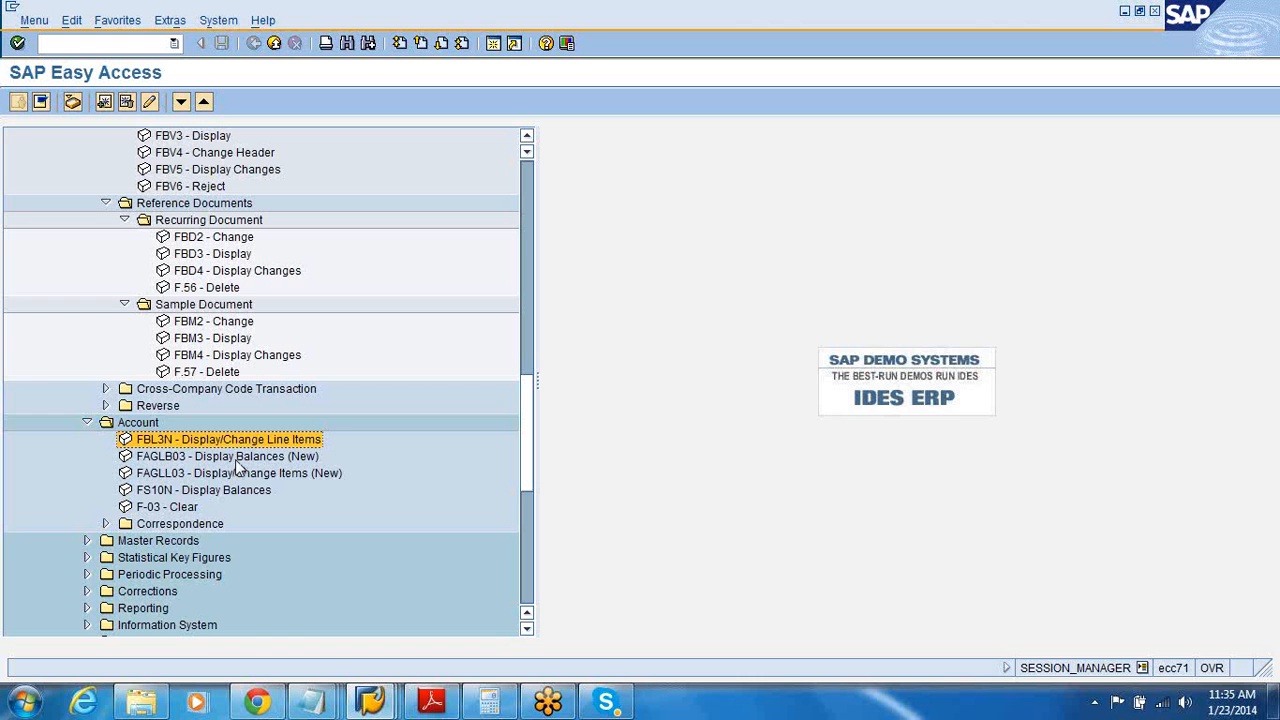
click(236, 459)
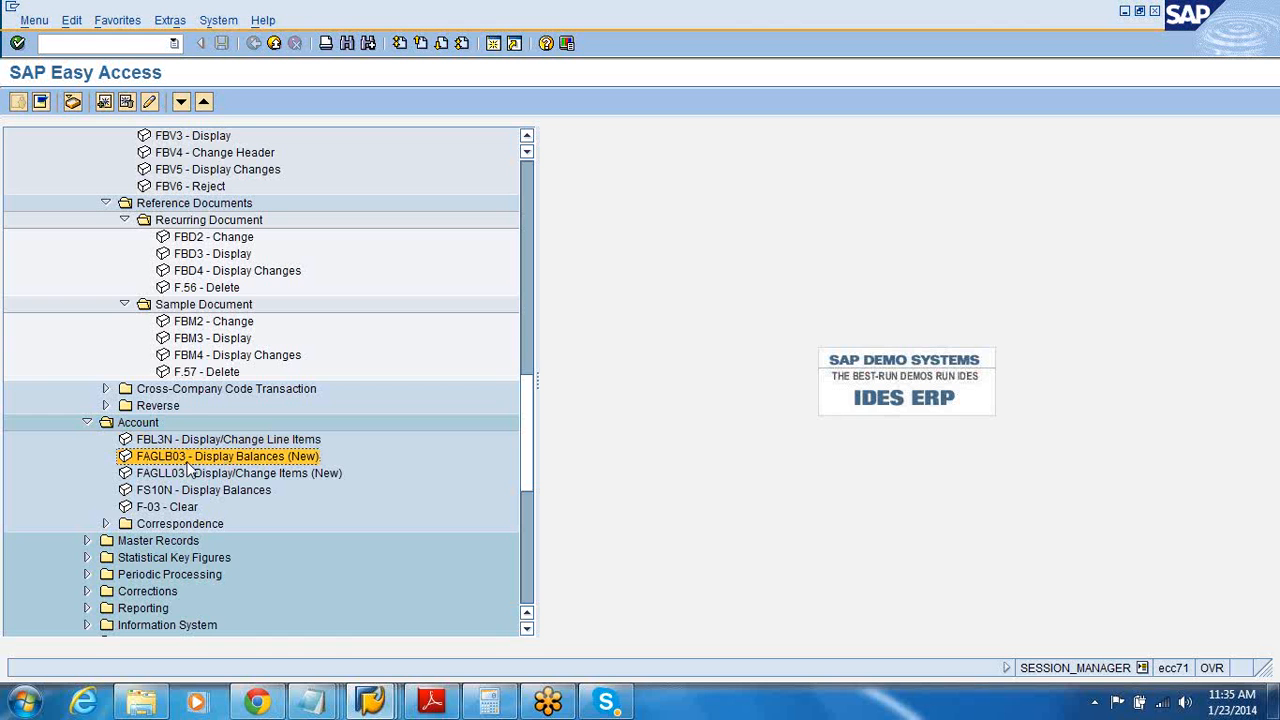
click(188, 491)
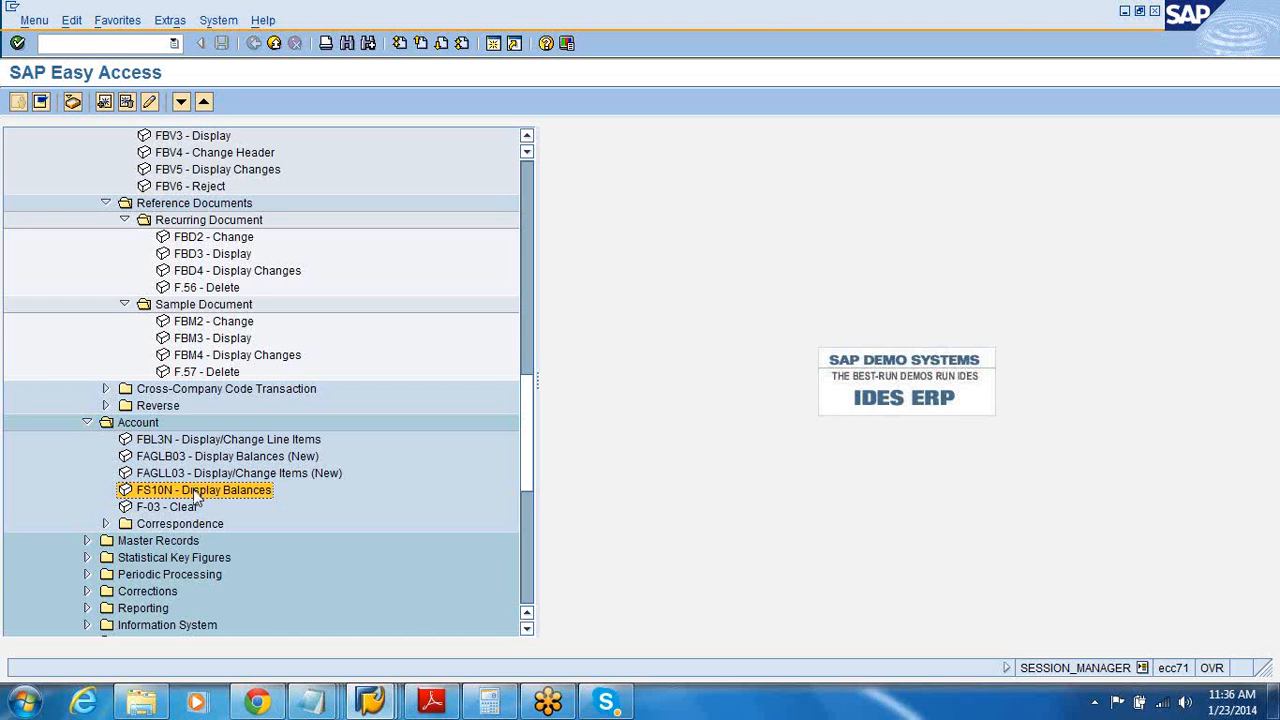
Open central G/L account maintenance, FS00, from the individual processing transactions in the G/L master records.
click(210, 458)
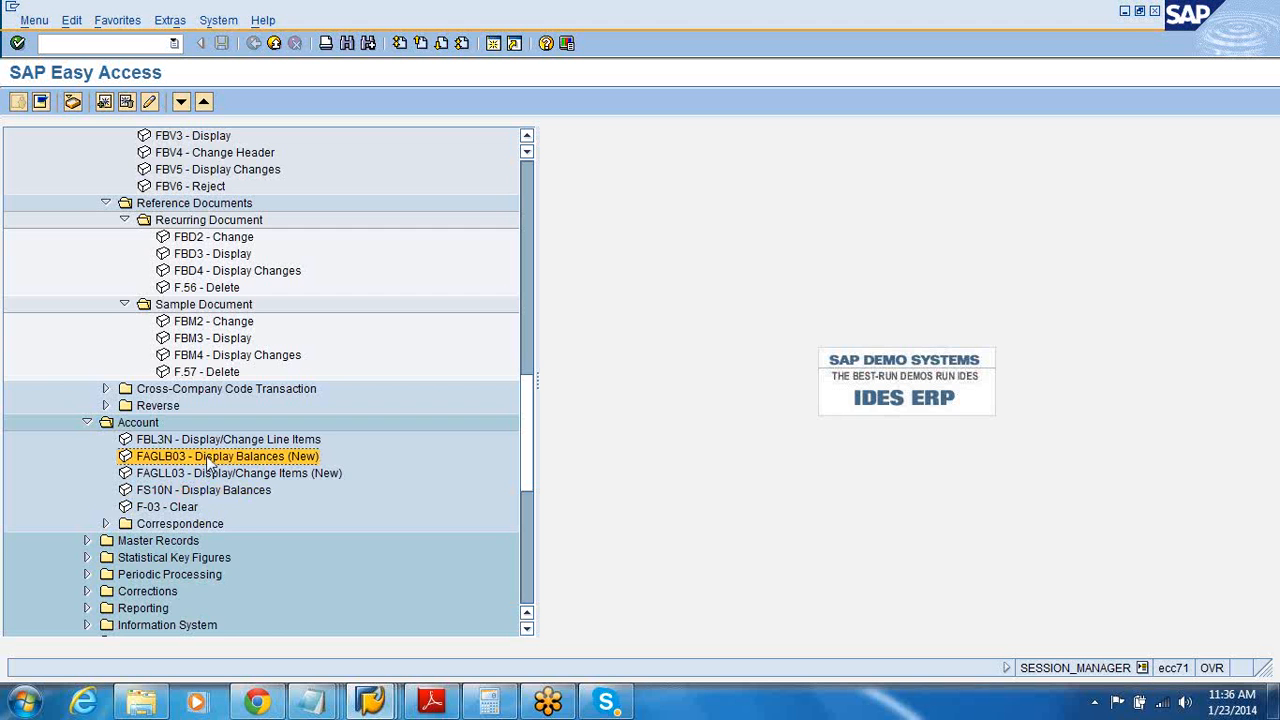
click(88, 541)
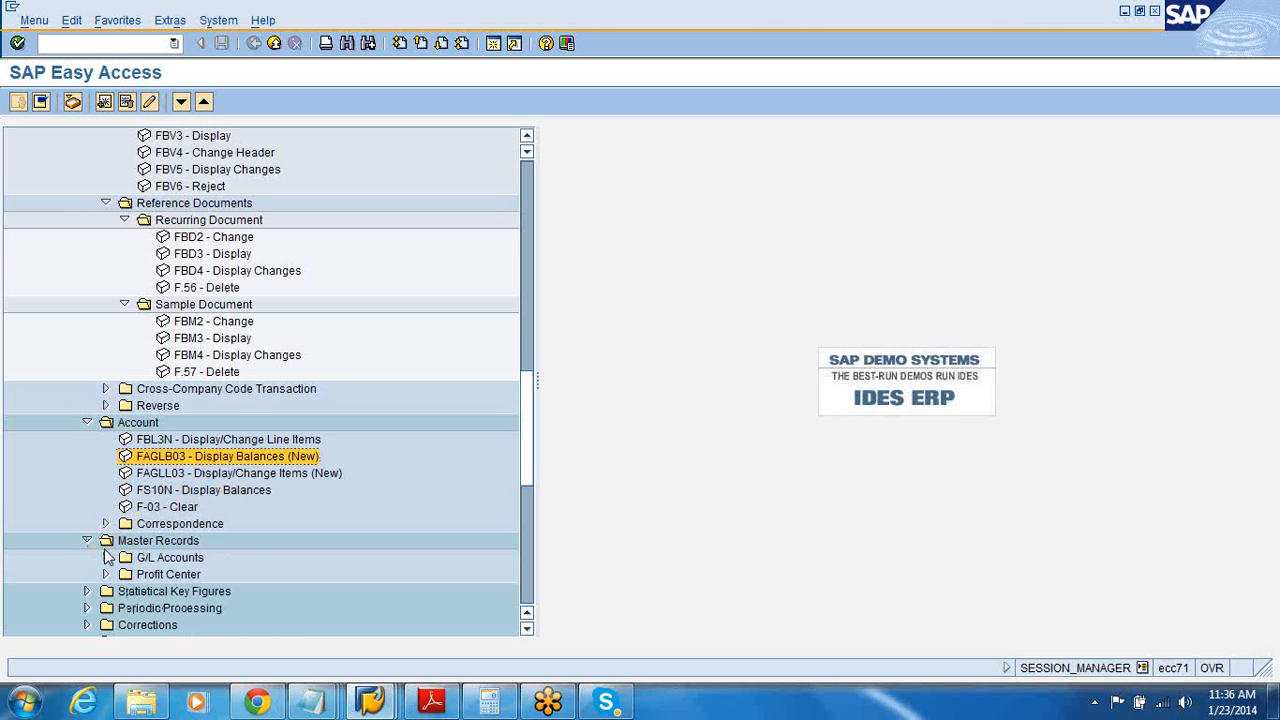
click(106, 558)
click(124, 541)
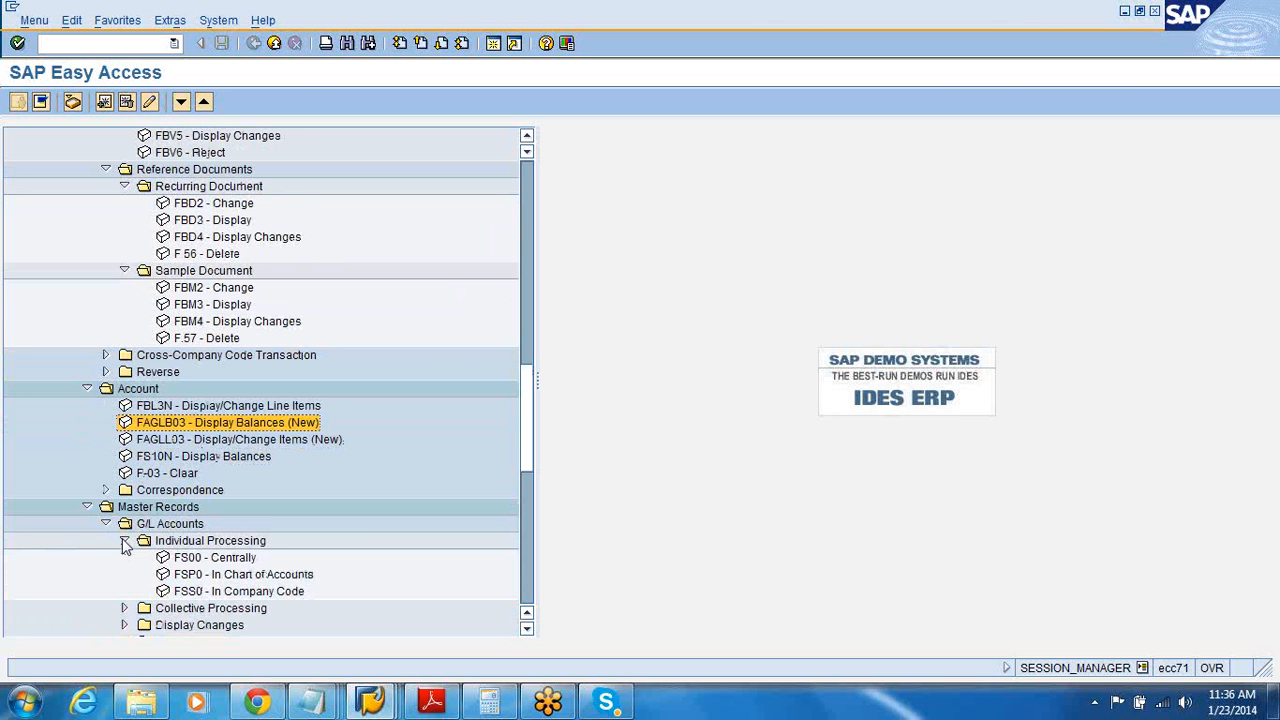
click(179, 559)
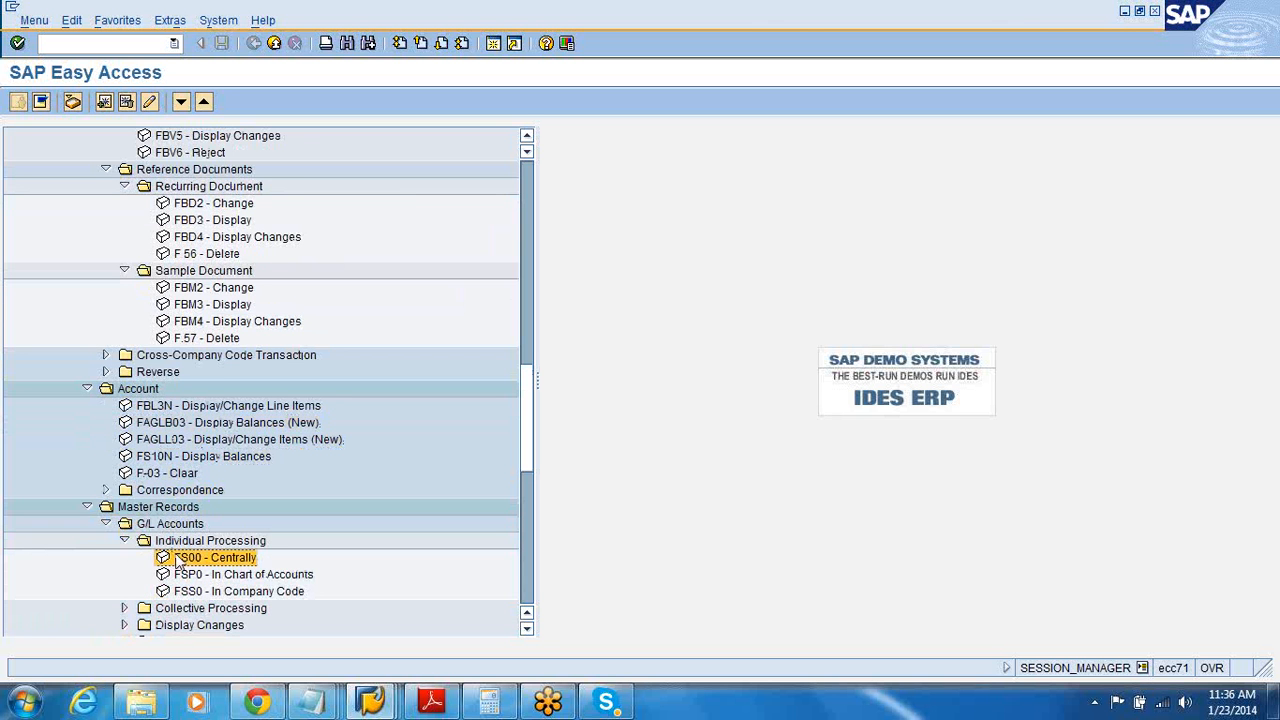
double_click(178, 560)
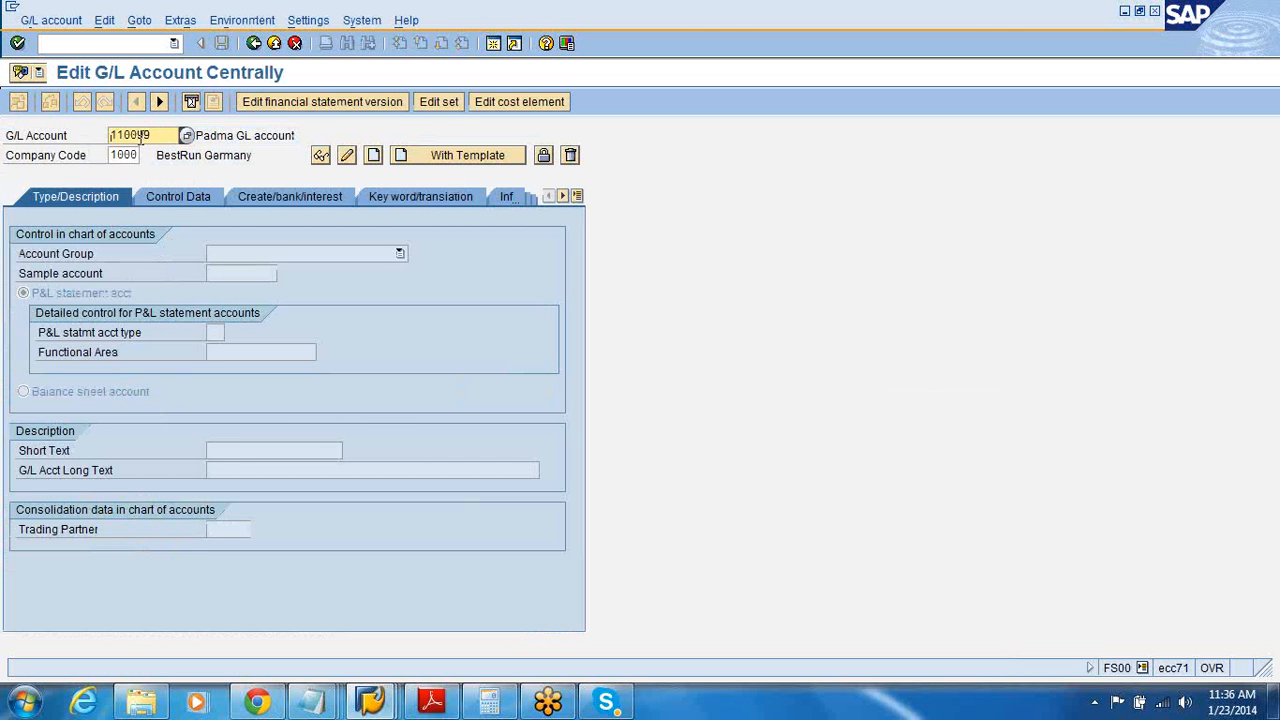
Try looking up the G/L account whose number ends in 98 in company code 1000.
drag(138, 135, 156, 136)
text(98)
key(Return)
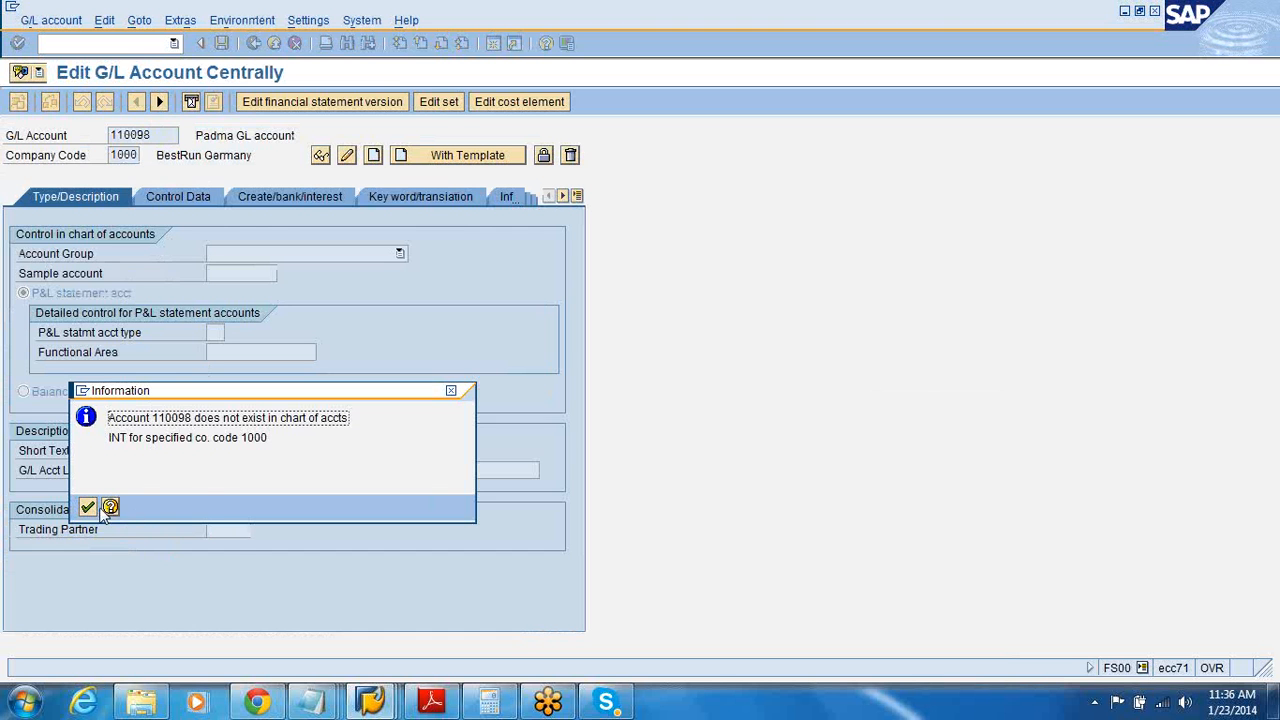
click(87, 508)
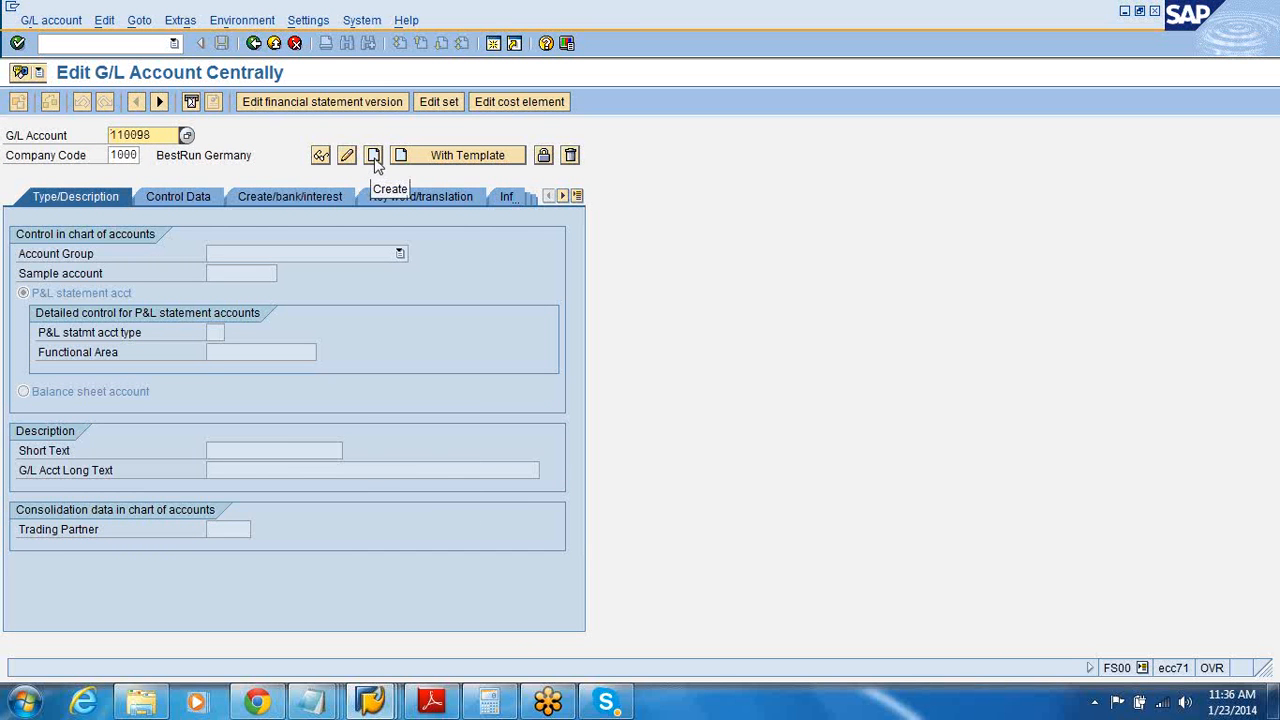
Change the last two digits of the G/L account number to 92 and start creating the account in company code 1000.
drag(140, 134, 163, 134)
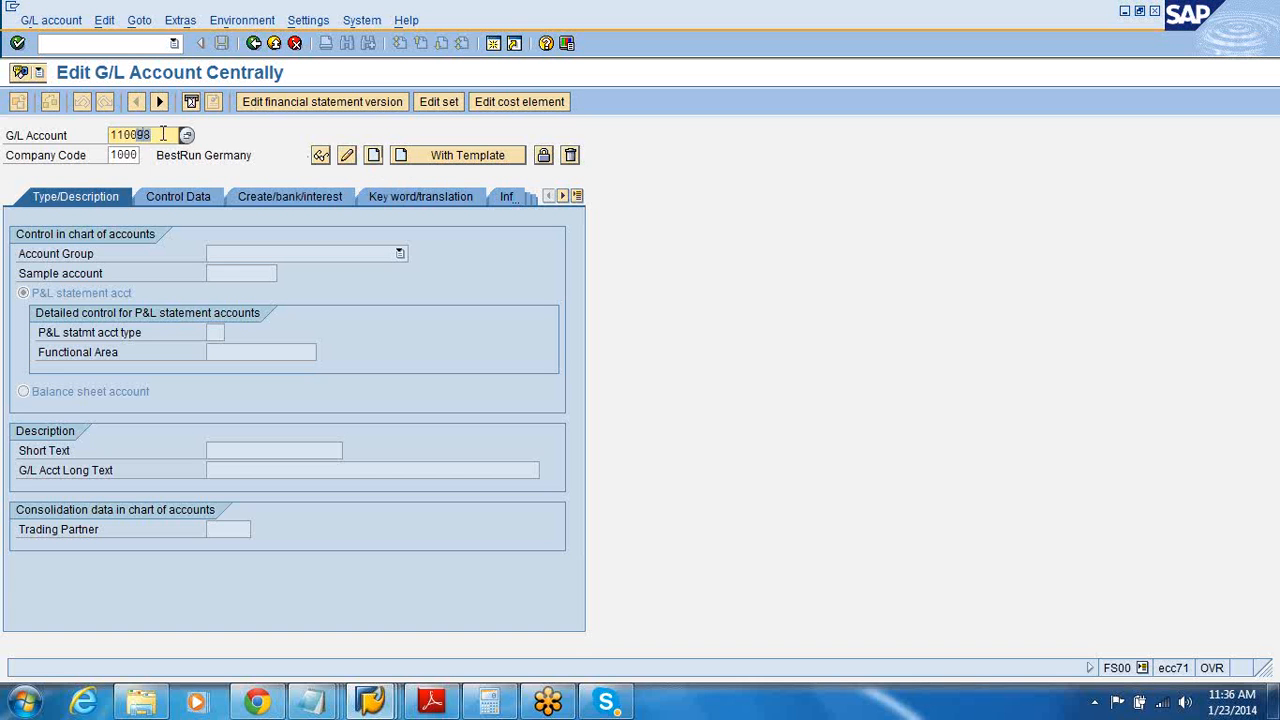
text(92)
click(375, 160)
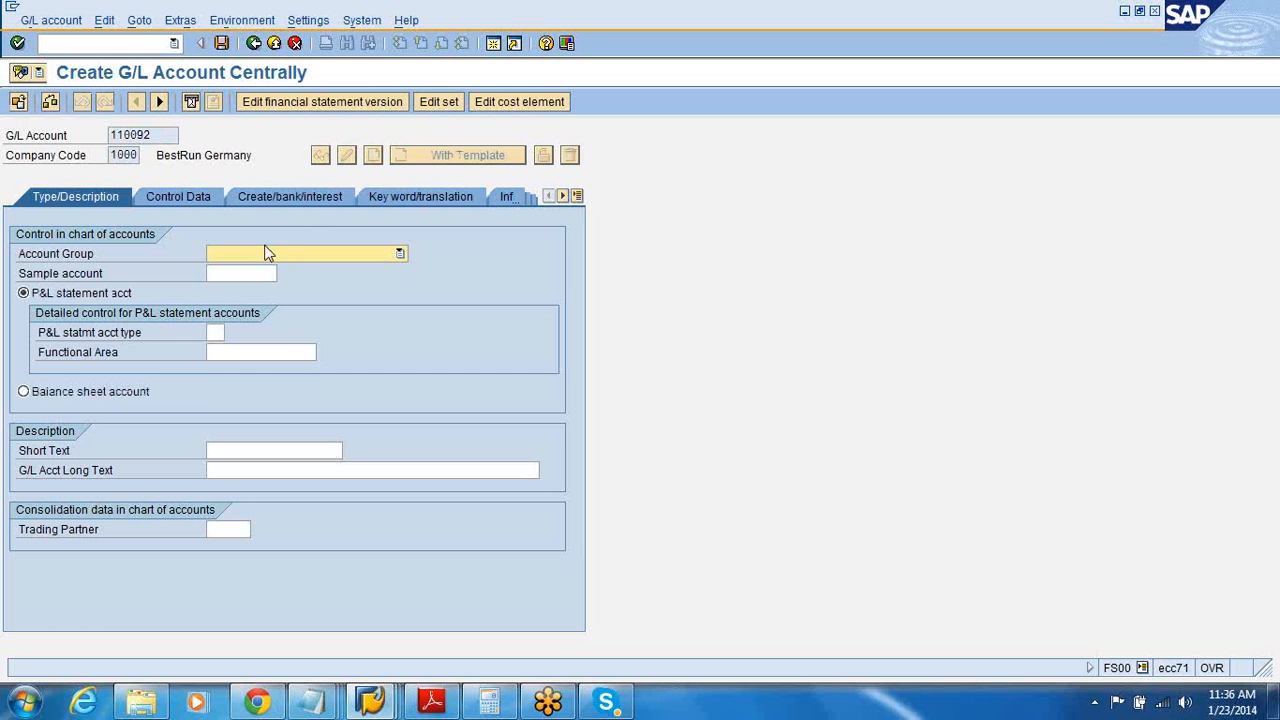
Assign the new account to the General G/L accounts group and classify it as a balance sheet account.
click(266, 255)
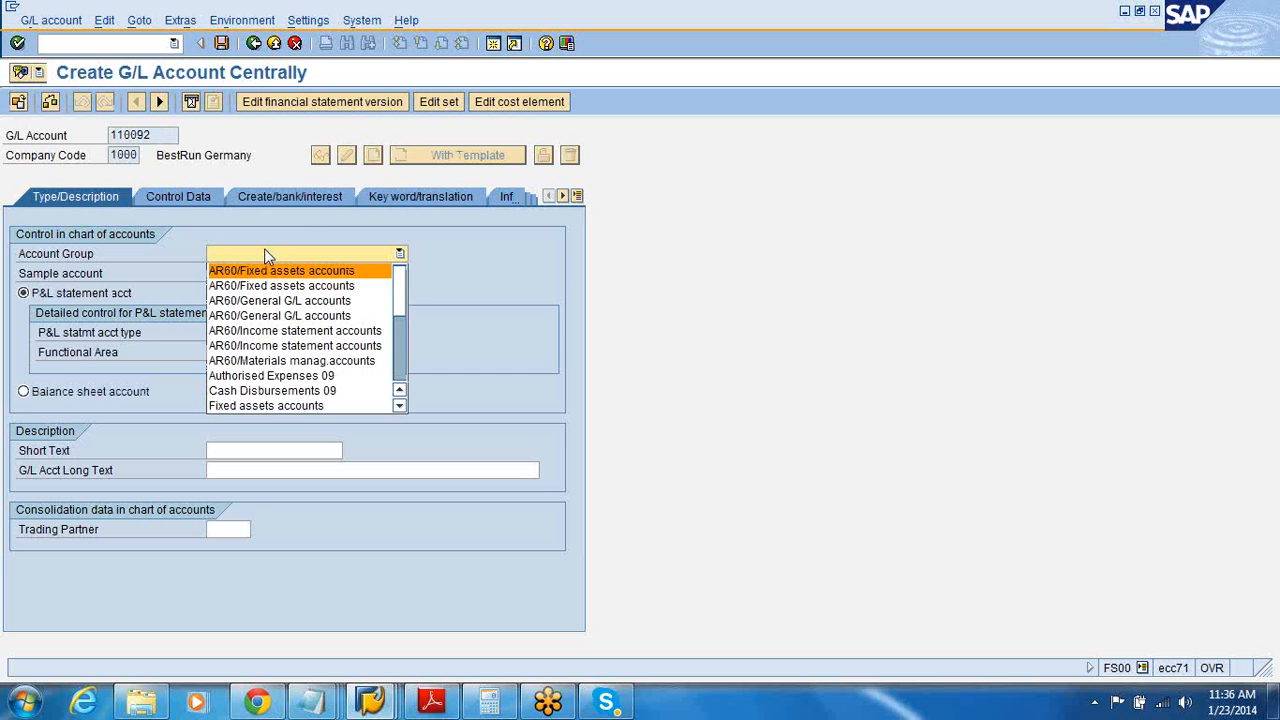
click(268, 316)
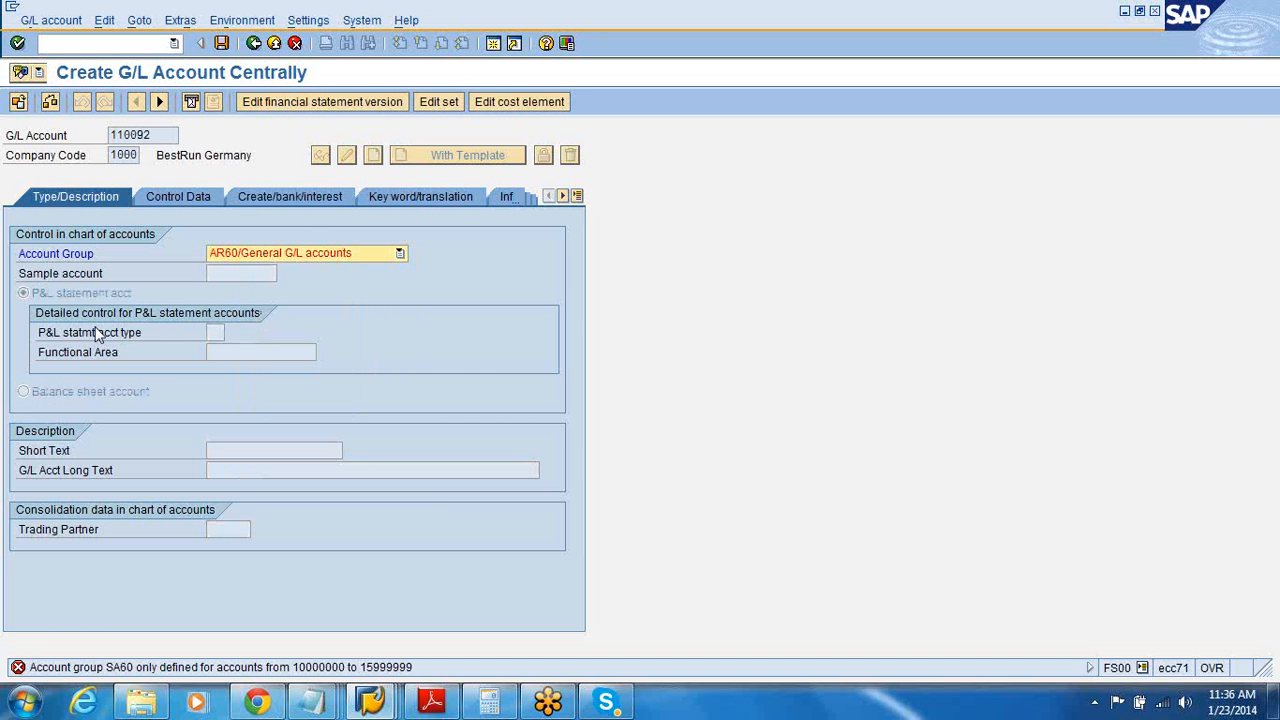
click(266, 253)
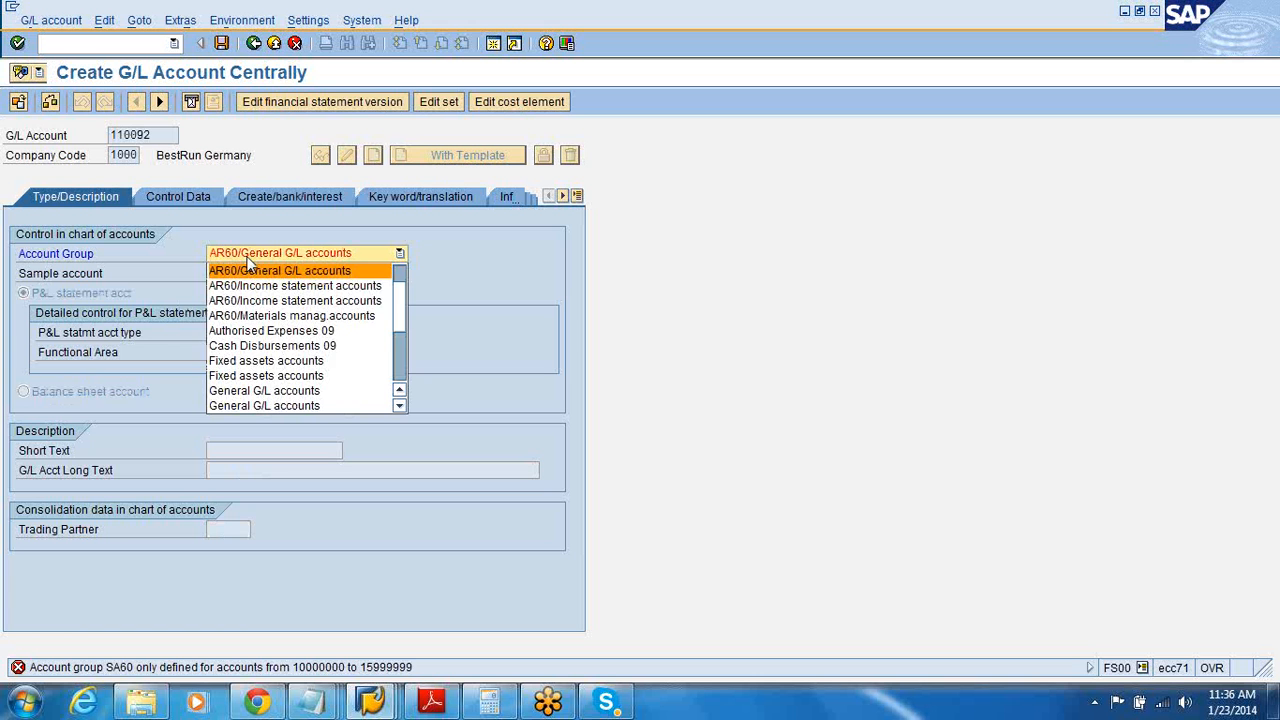
click(251, 393)
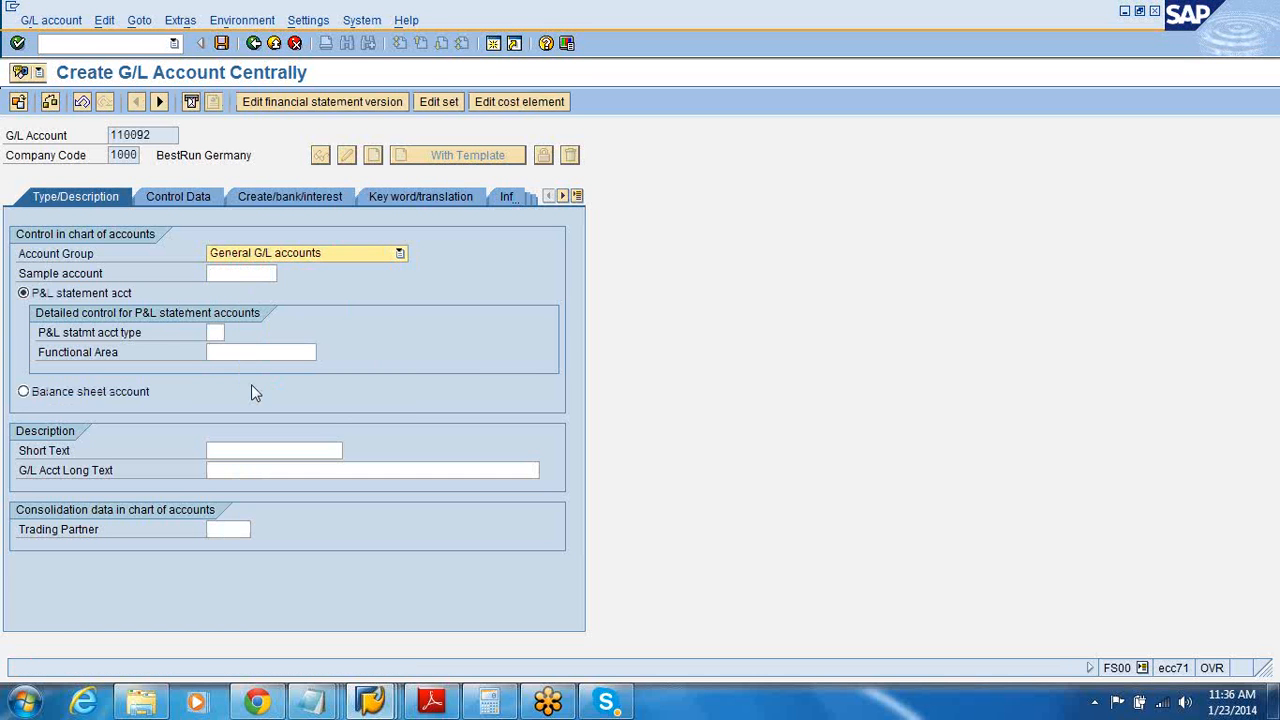
click(24, 393)
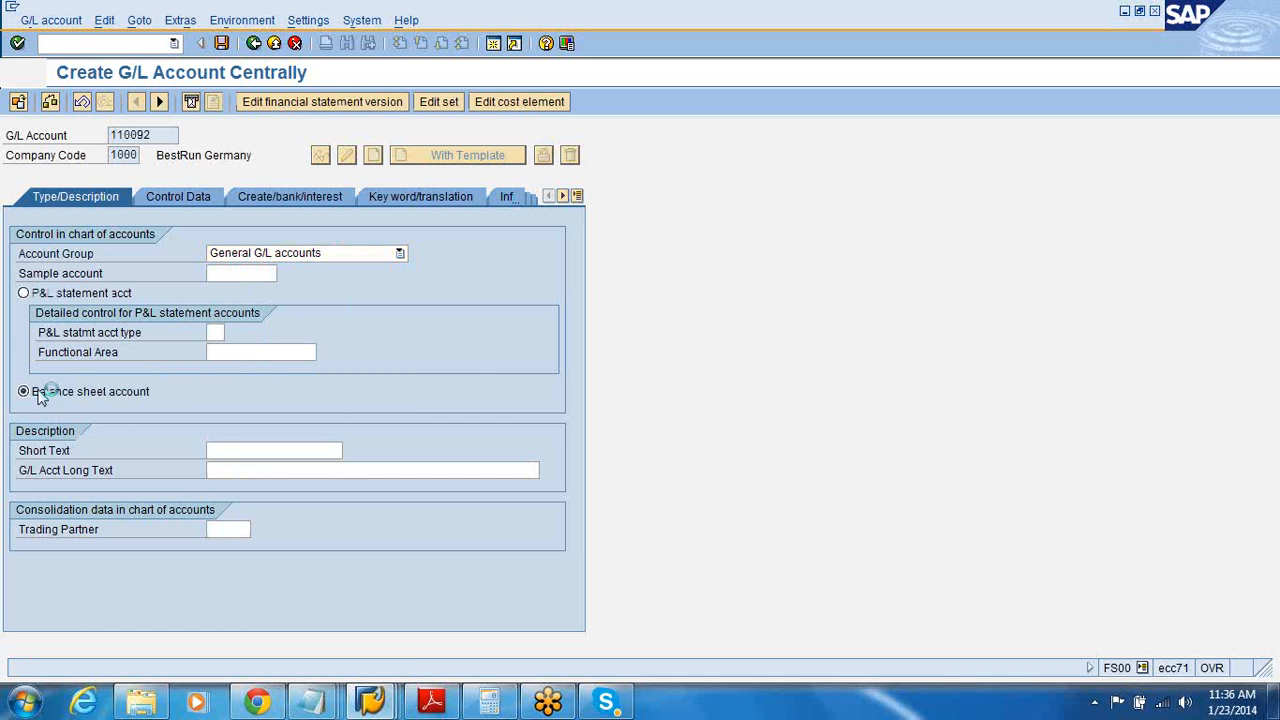
Enter "Demo account" as both the short text and the long text of the G/L account.
click(221, 449)
text(Dem)
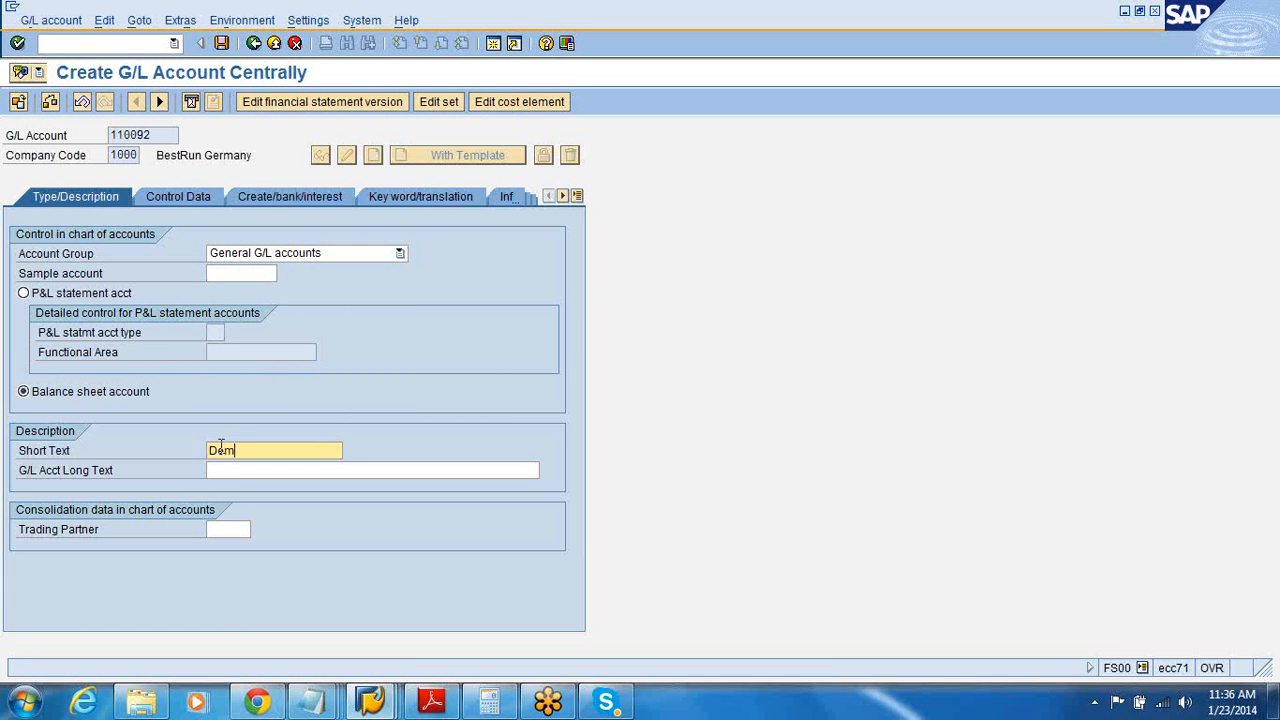
text(o account)
drag(301, 452, 208, 451)
key(ctrl+c)
click(271, 471)
key(ctrl+v)
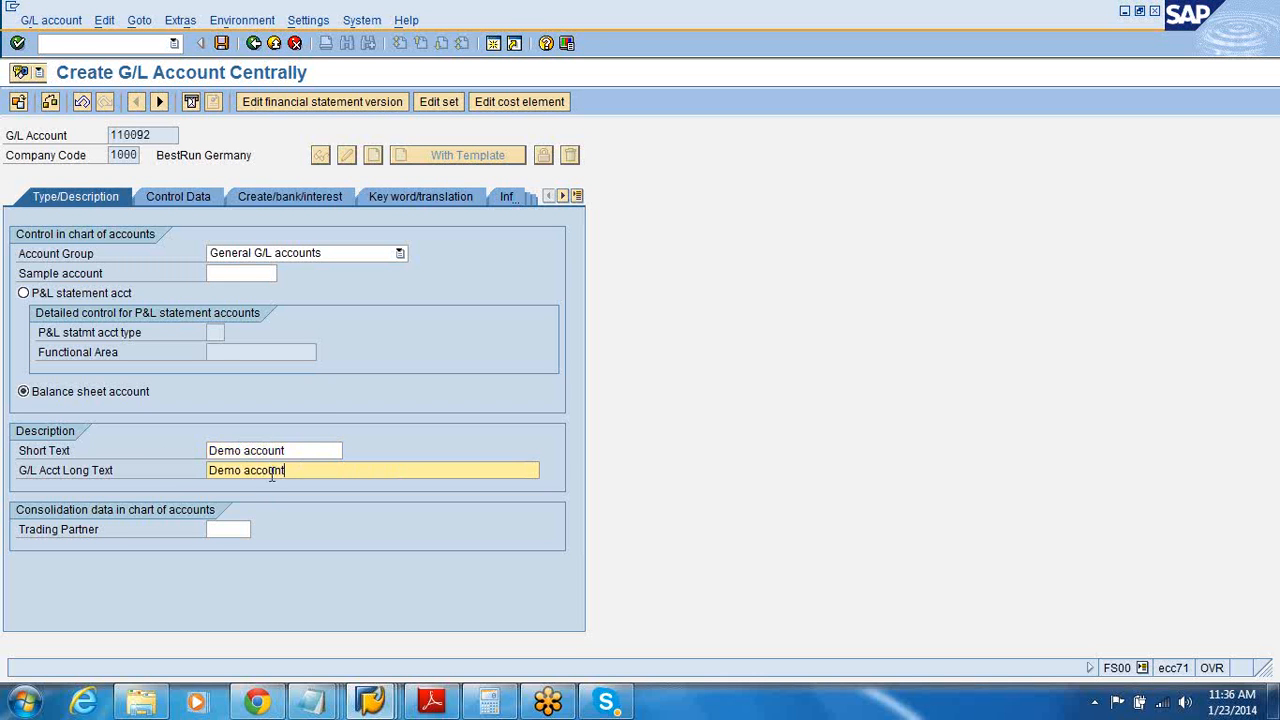
Set the sort key to 001 and enable line item display in the account's control data.
click(166, 198)
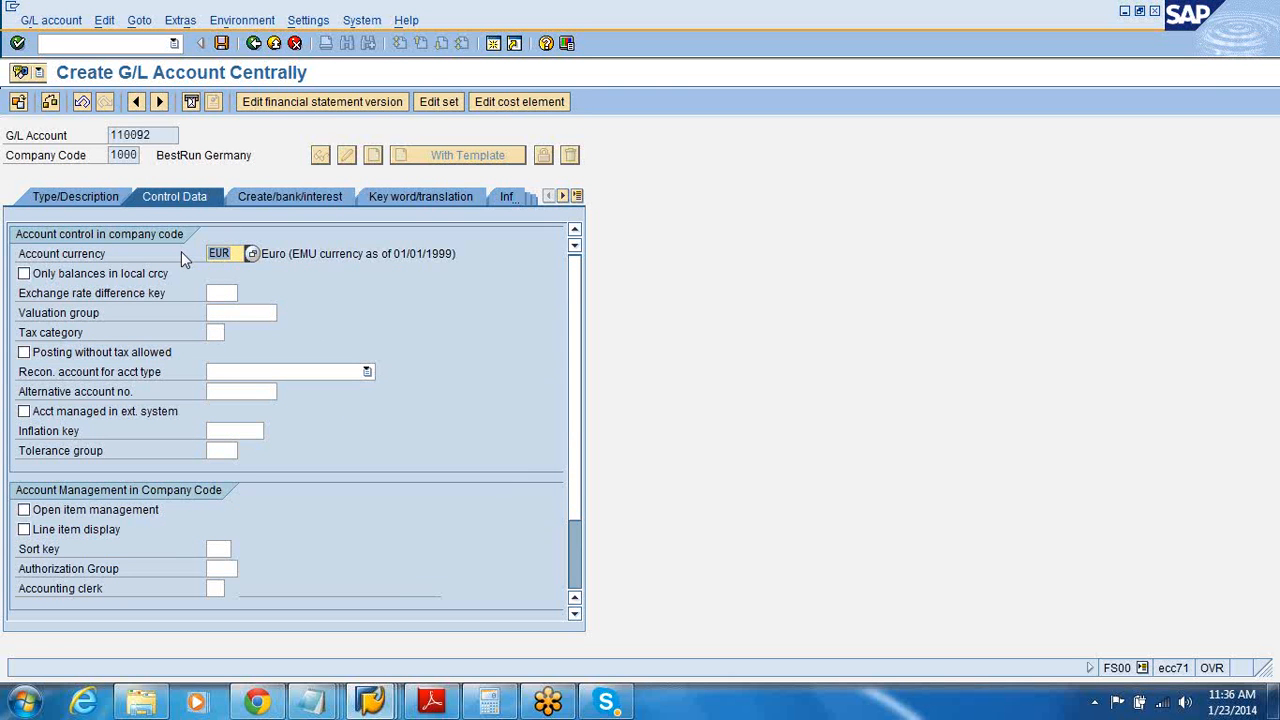
double_click(226, 260)
click(219, 549)
text(001)
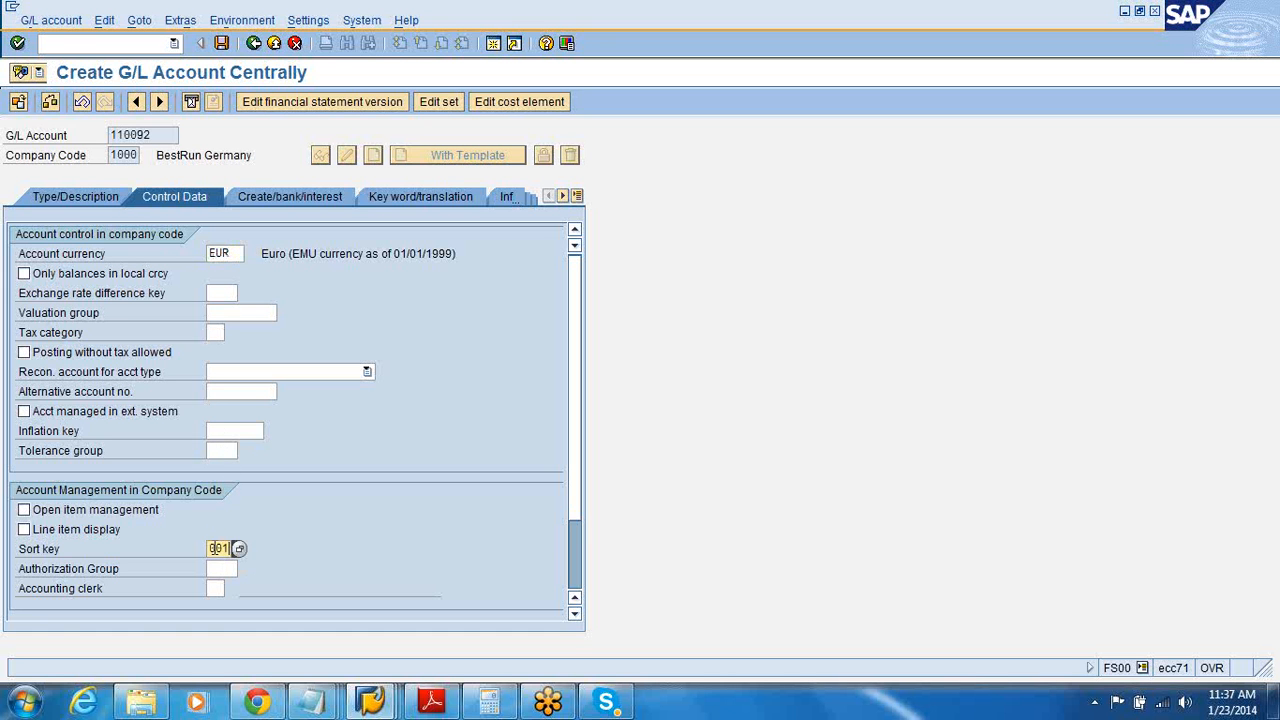
click(24, 530)
Set the field status group to G001, save the new G/L account despite warnings, and return to the SAP Easy Access menu.
click(272, 196)
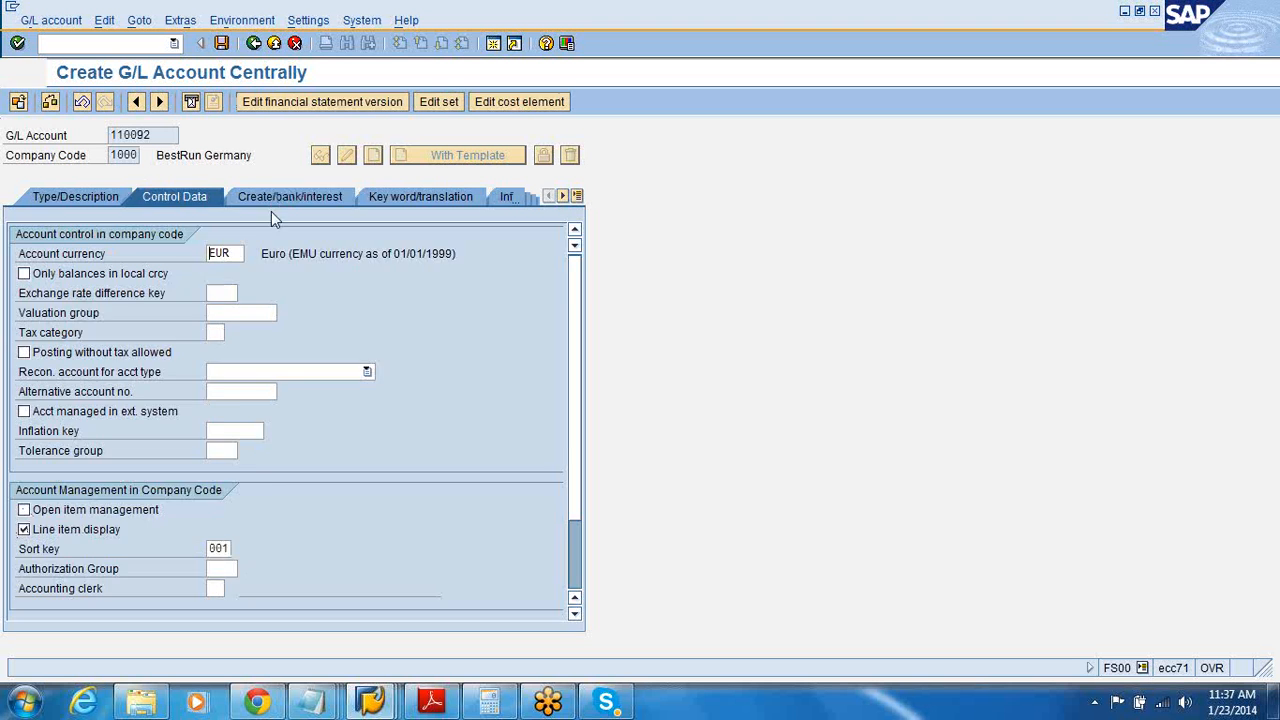
text(G001)
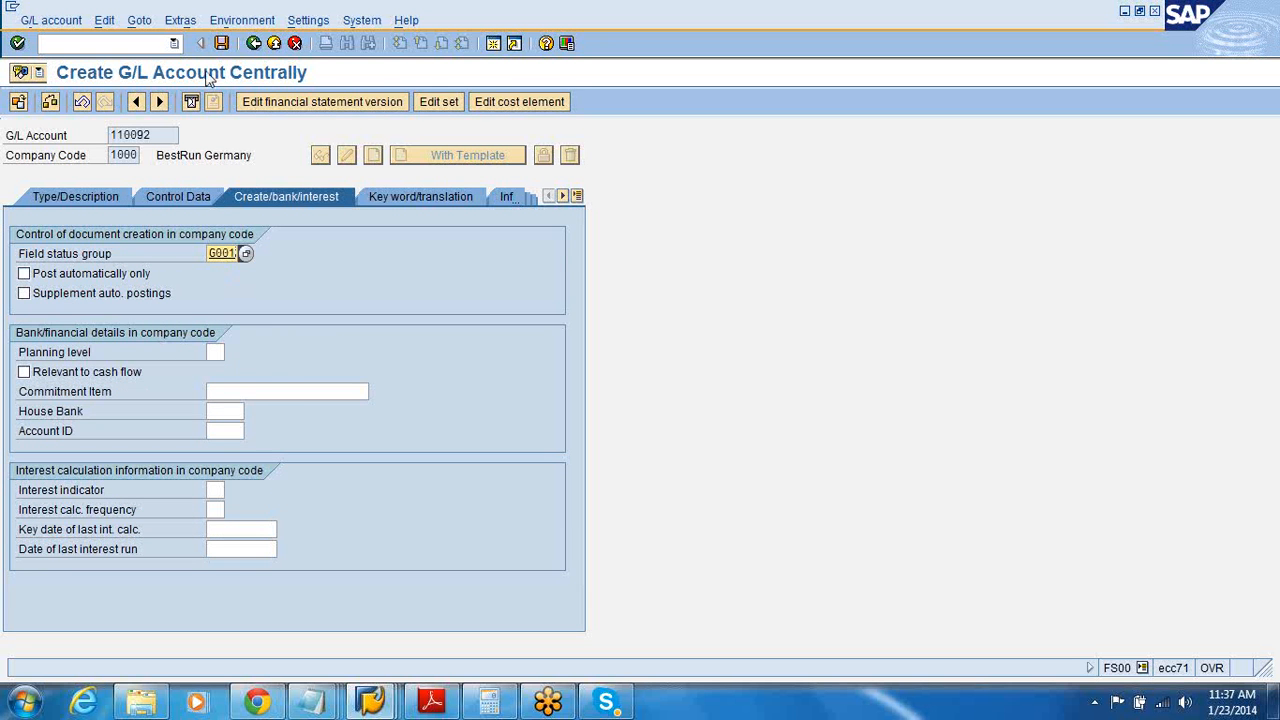
click(221, 43)
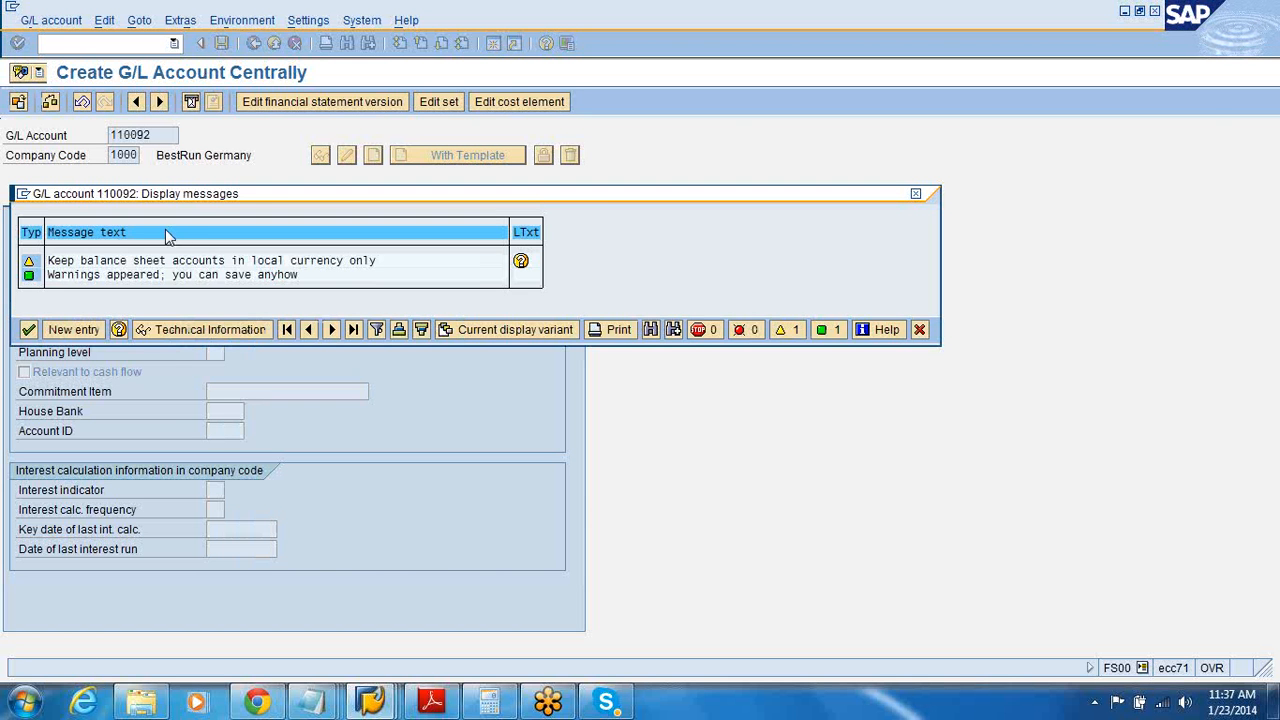
click(29, 331)
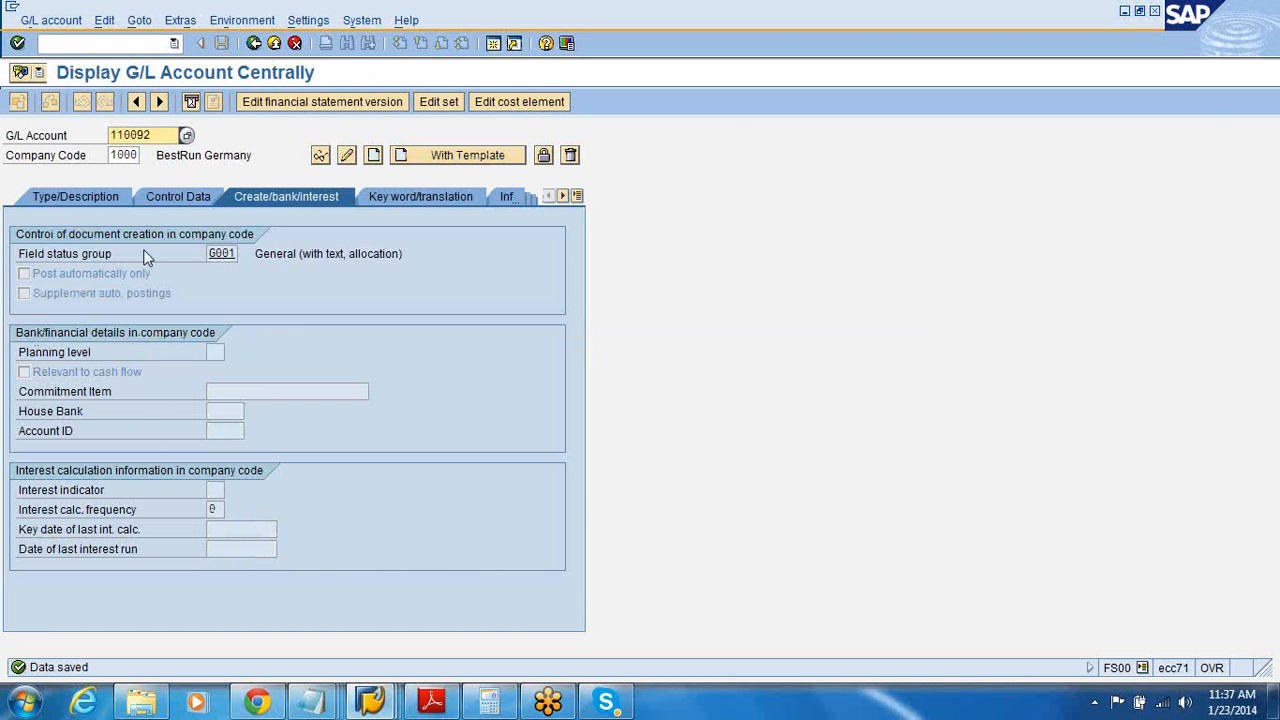
double_click(155, 138)
click(254, 43)
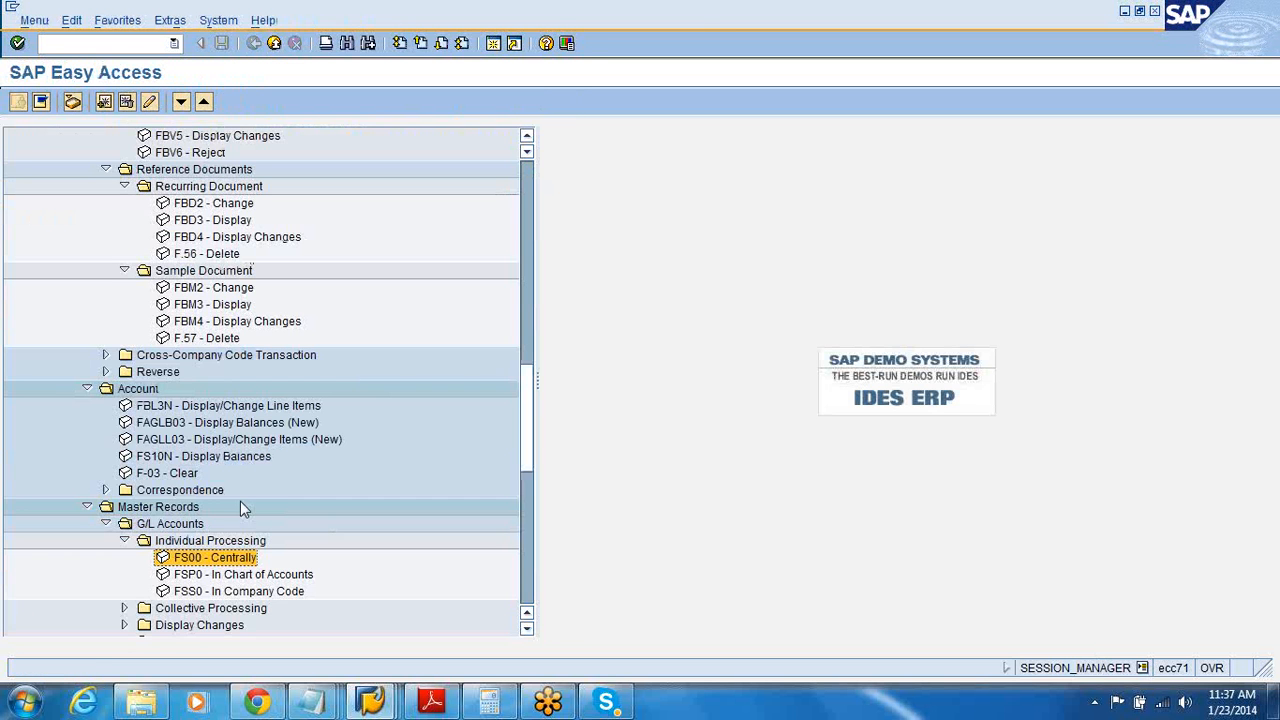
click(231, 572)
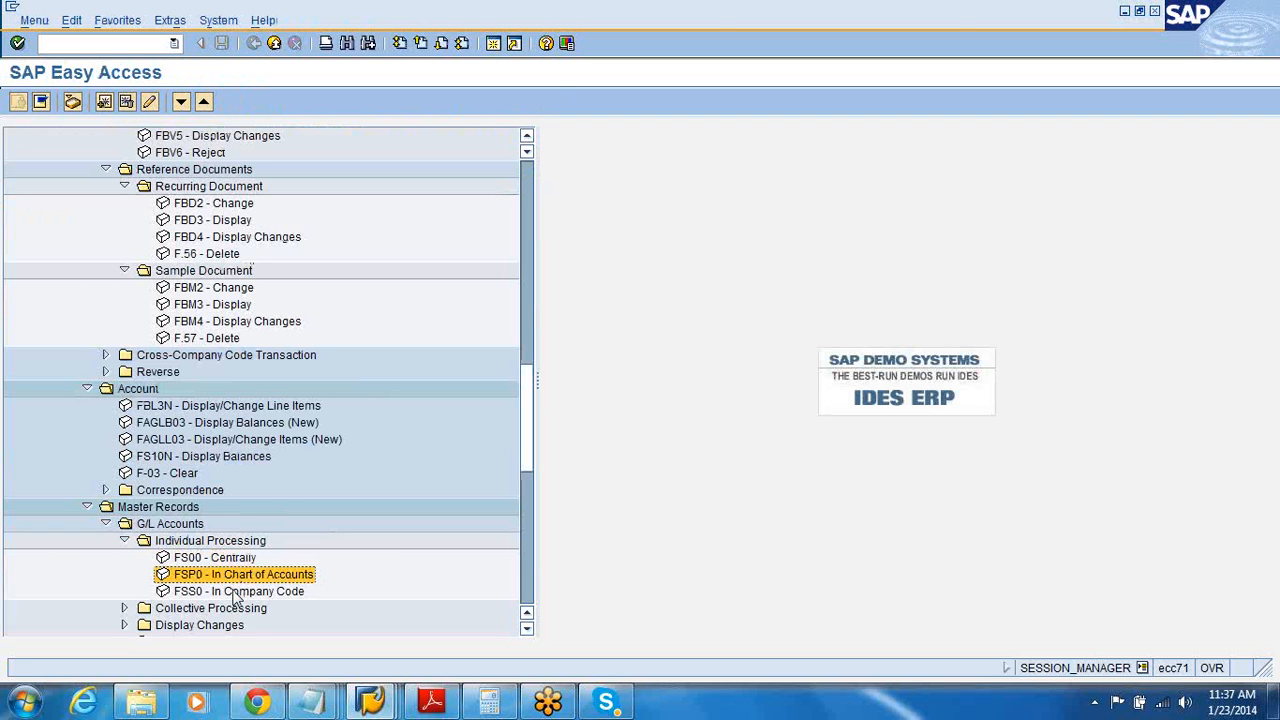
click(237, 593)
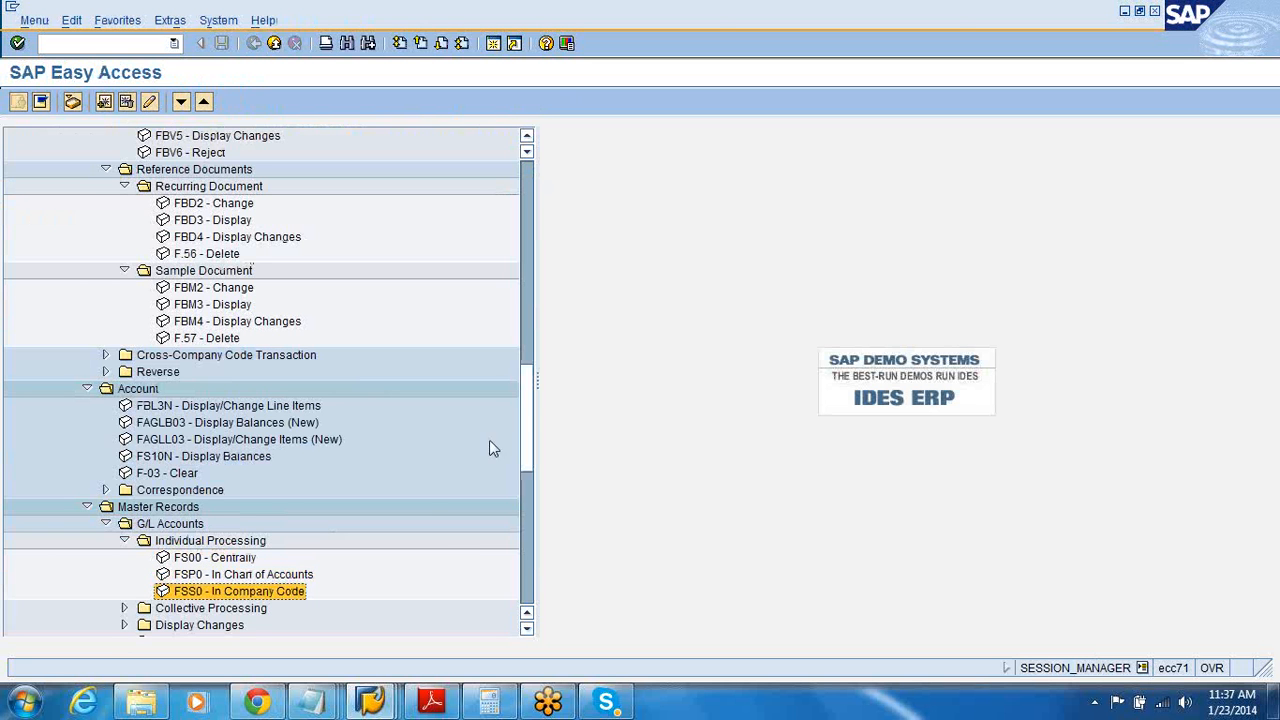
mouse_move(533, 415)
mouse_down()
mouse_move(533, 468)
mouse_move(526, 335)
mouse_move(522, 425)
mouse_up()
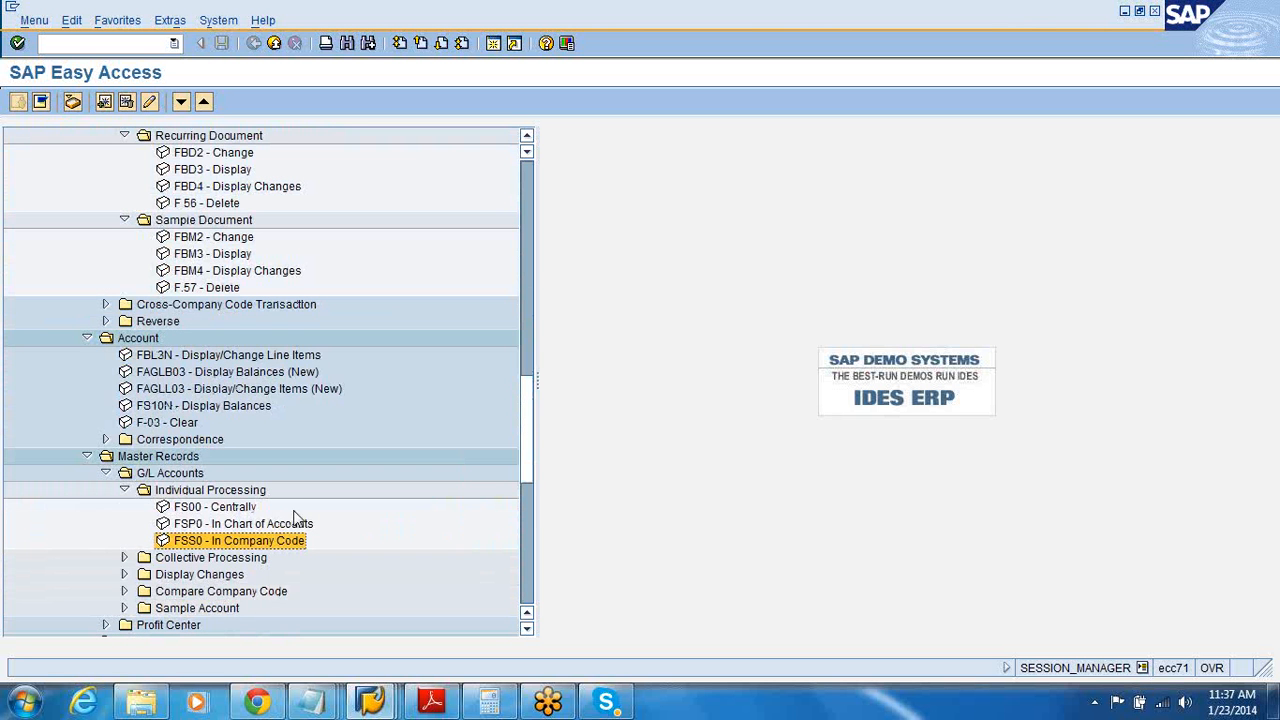
key(Up)
key(Up)
key(Down)
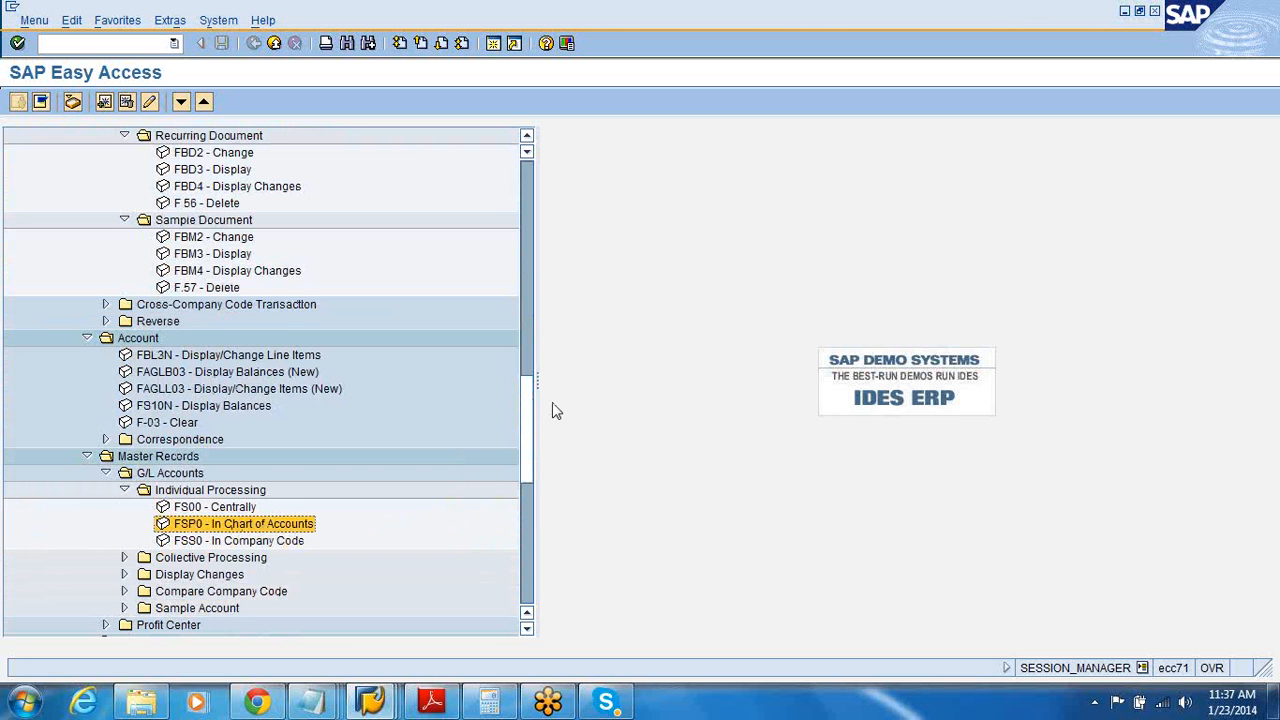
drag(534, 426, 534, 320)
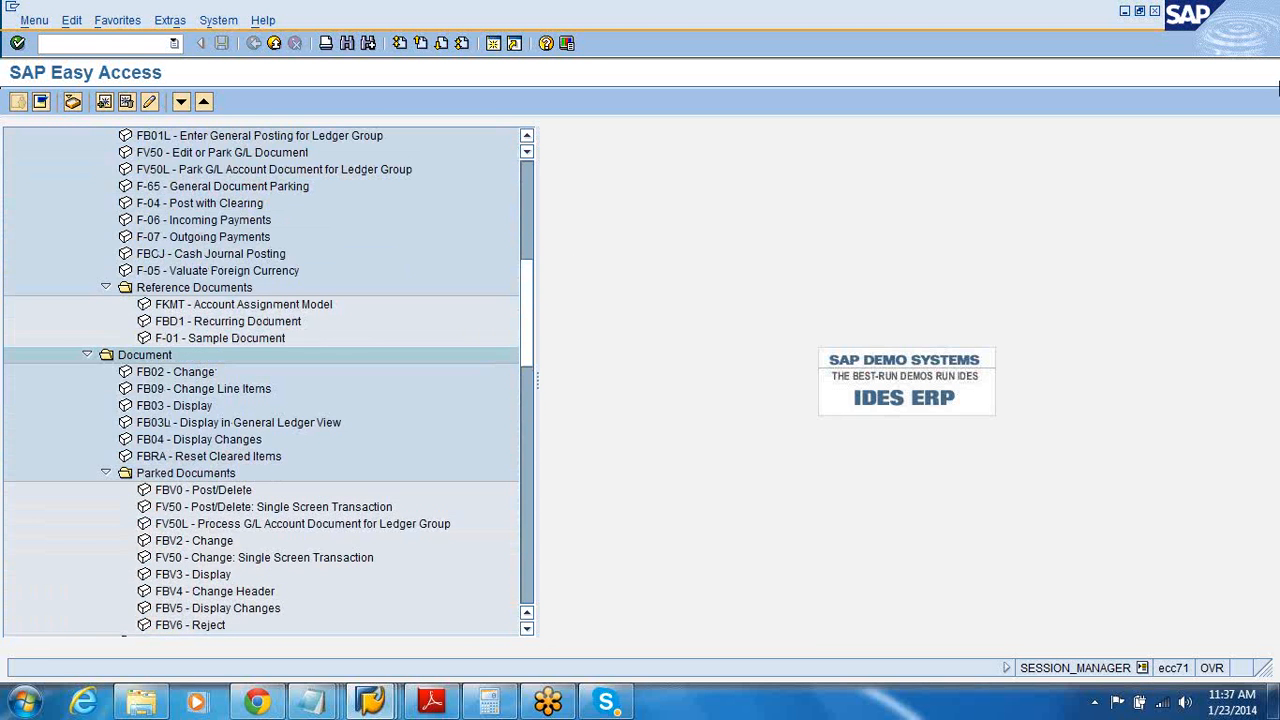
click(1260, 57)
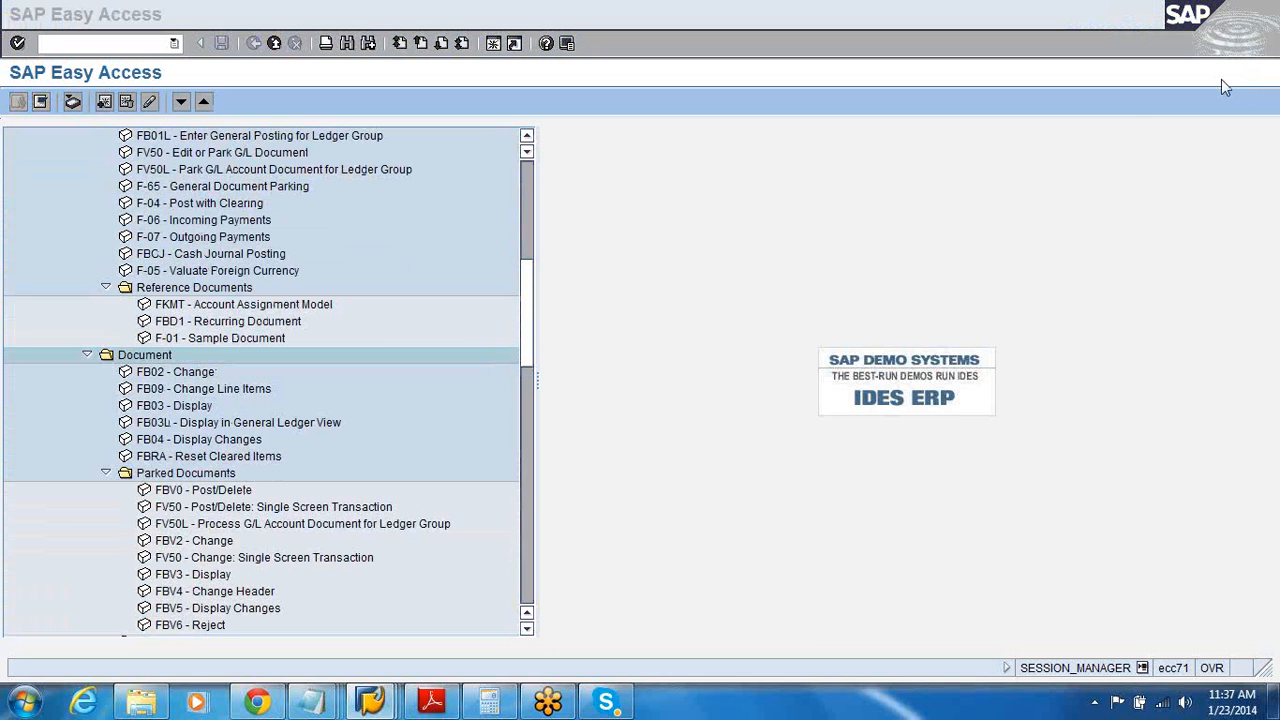